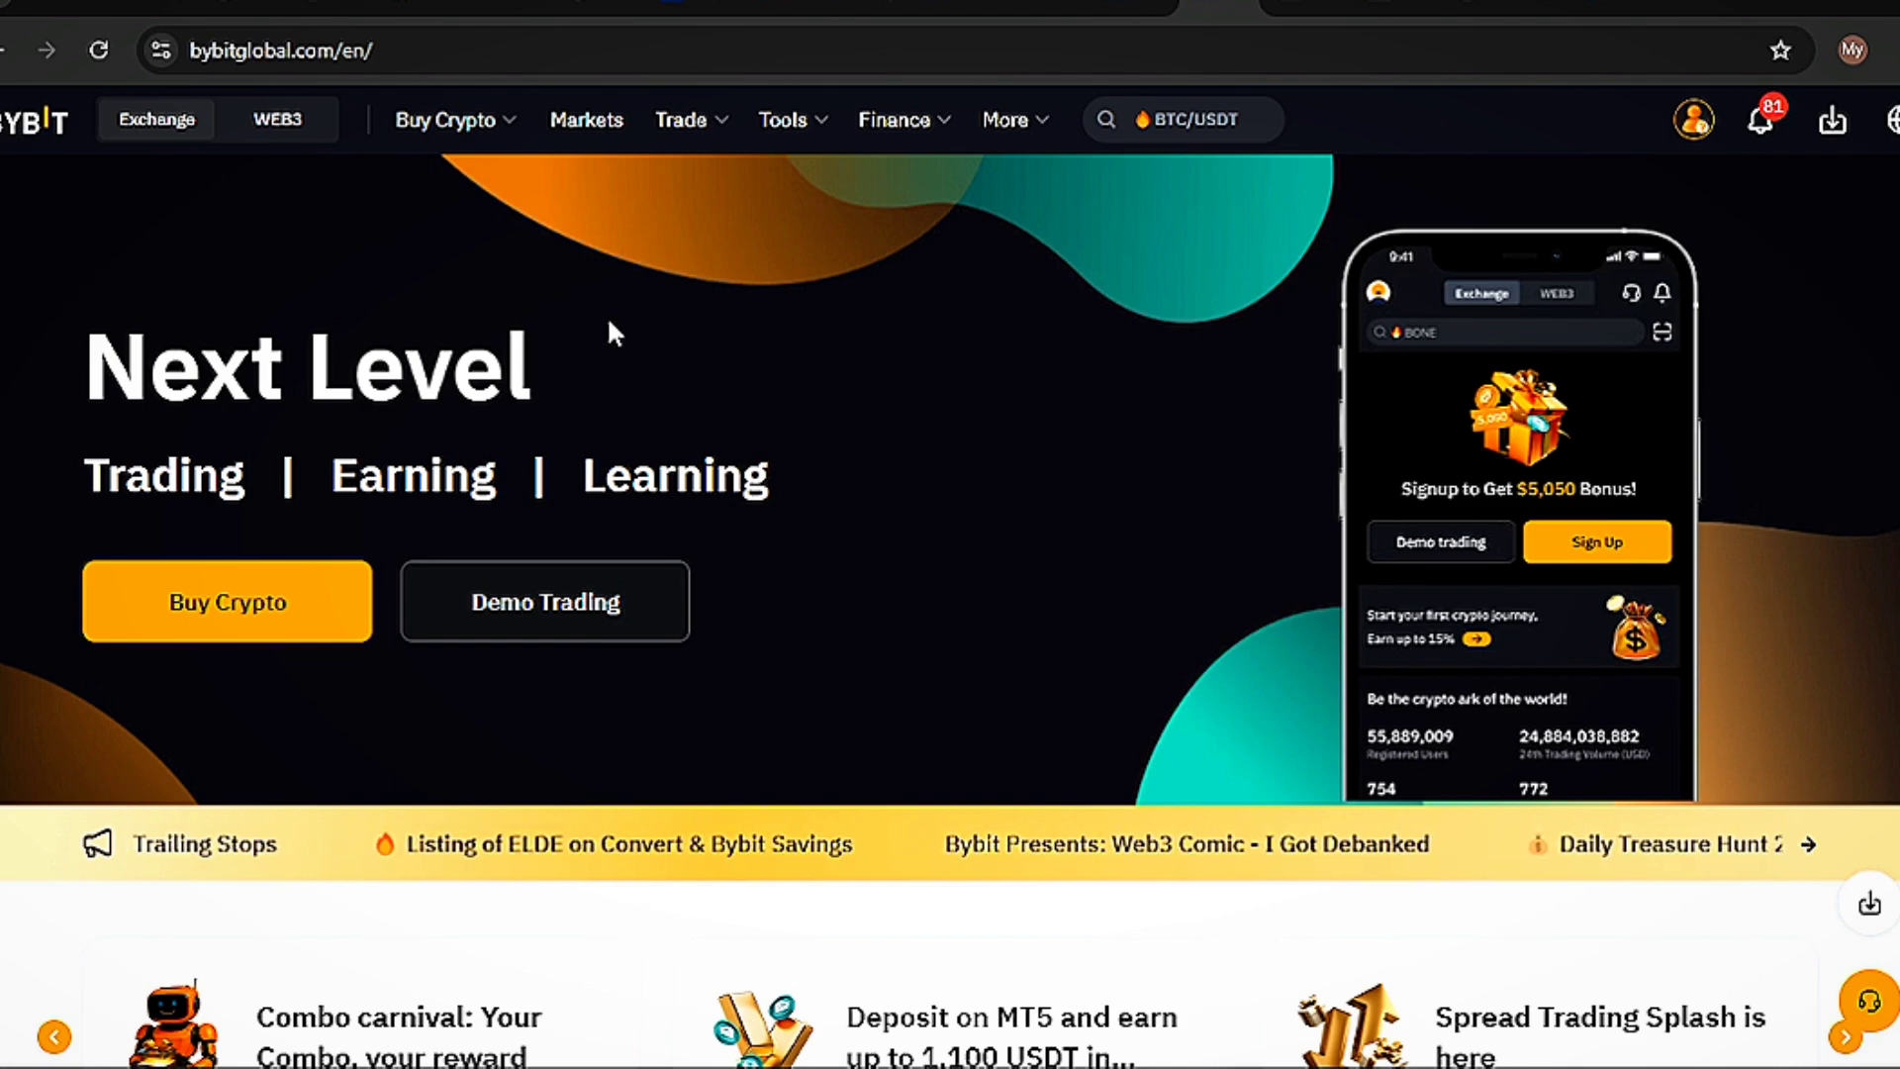
{"action": "scroll", "coordinate": [607, 317], "scroll_direction": "down", "scroll_amount": 1}
{"action": "scroll", "coordinate": [610, 319], "scroll_direction": "up", "scroll_amount": 1}
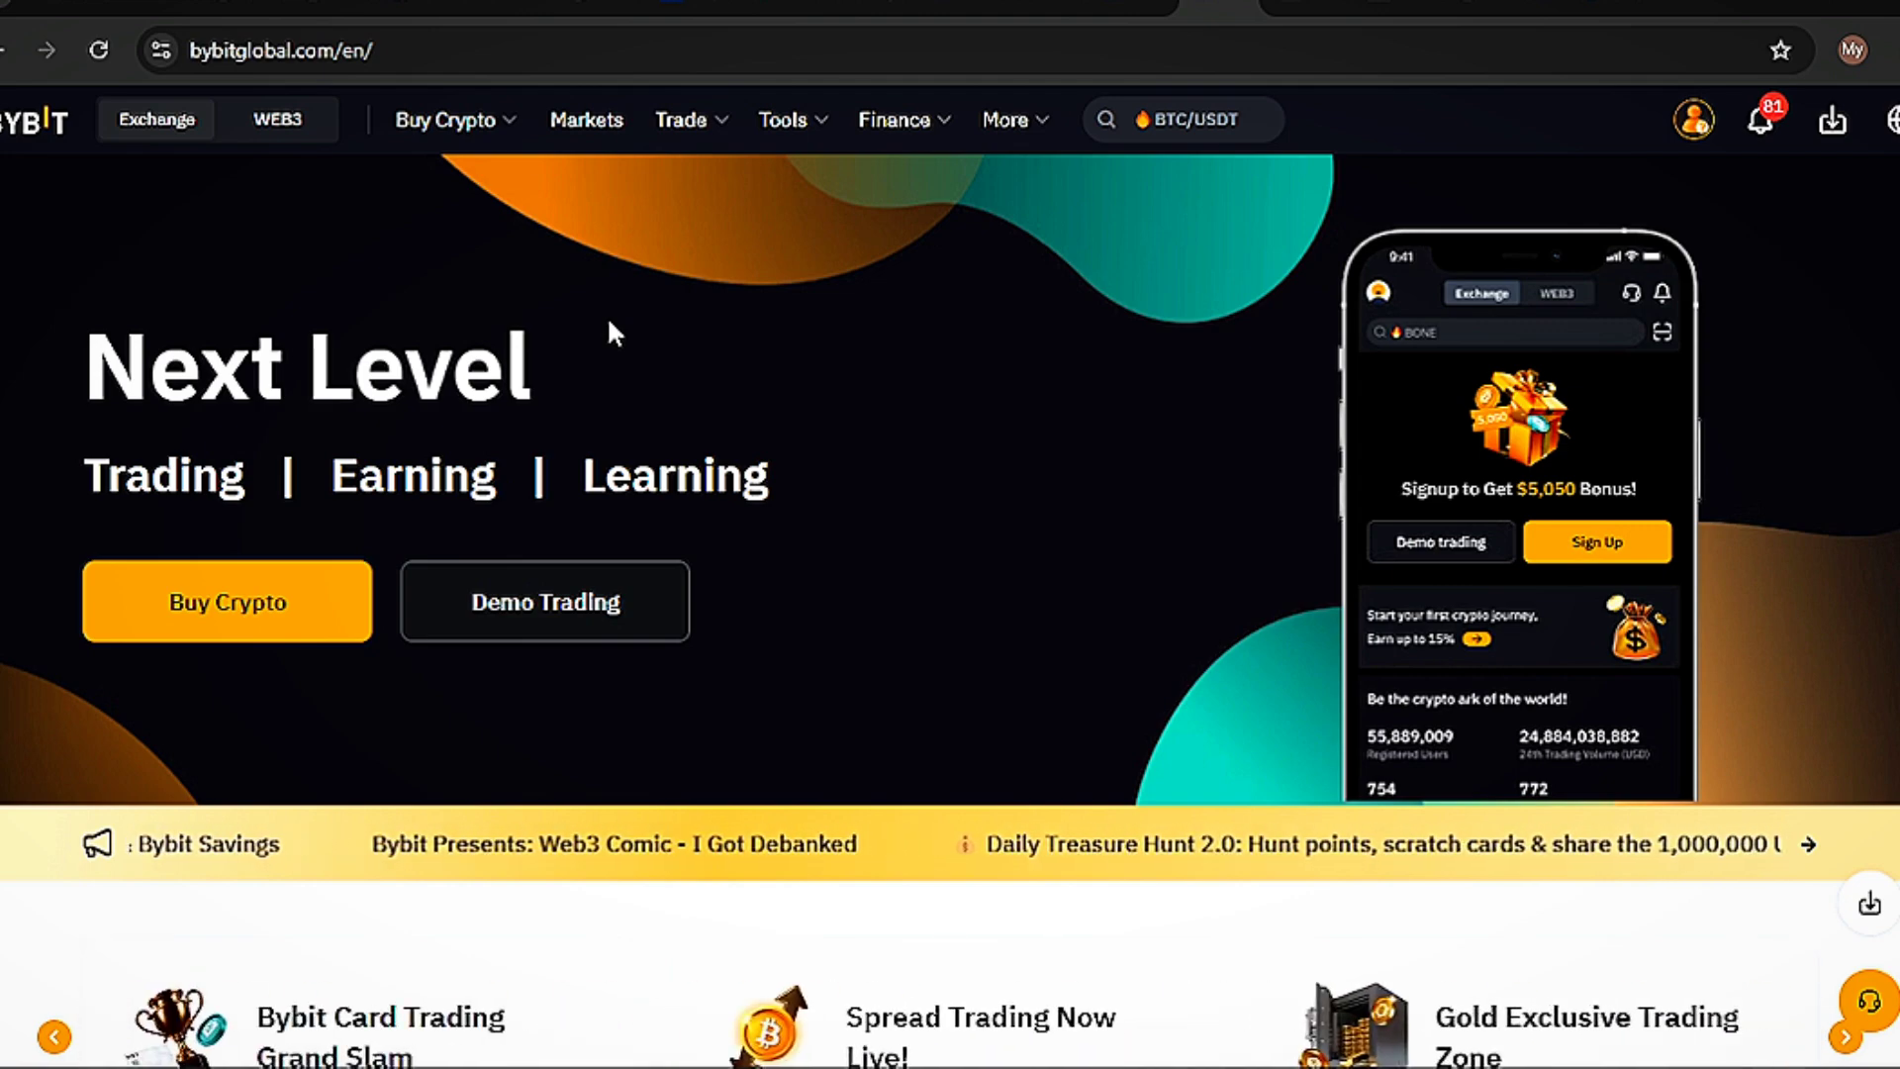
{"action": "scroll", "coordinate": [1157, 709], "scroll_direction": "down", "scroll_amount": 1}
{"action": "scroll", "coordinate": [1159, 697], "scroll_direction": "up", "scroll_amount": 1}
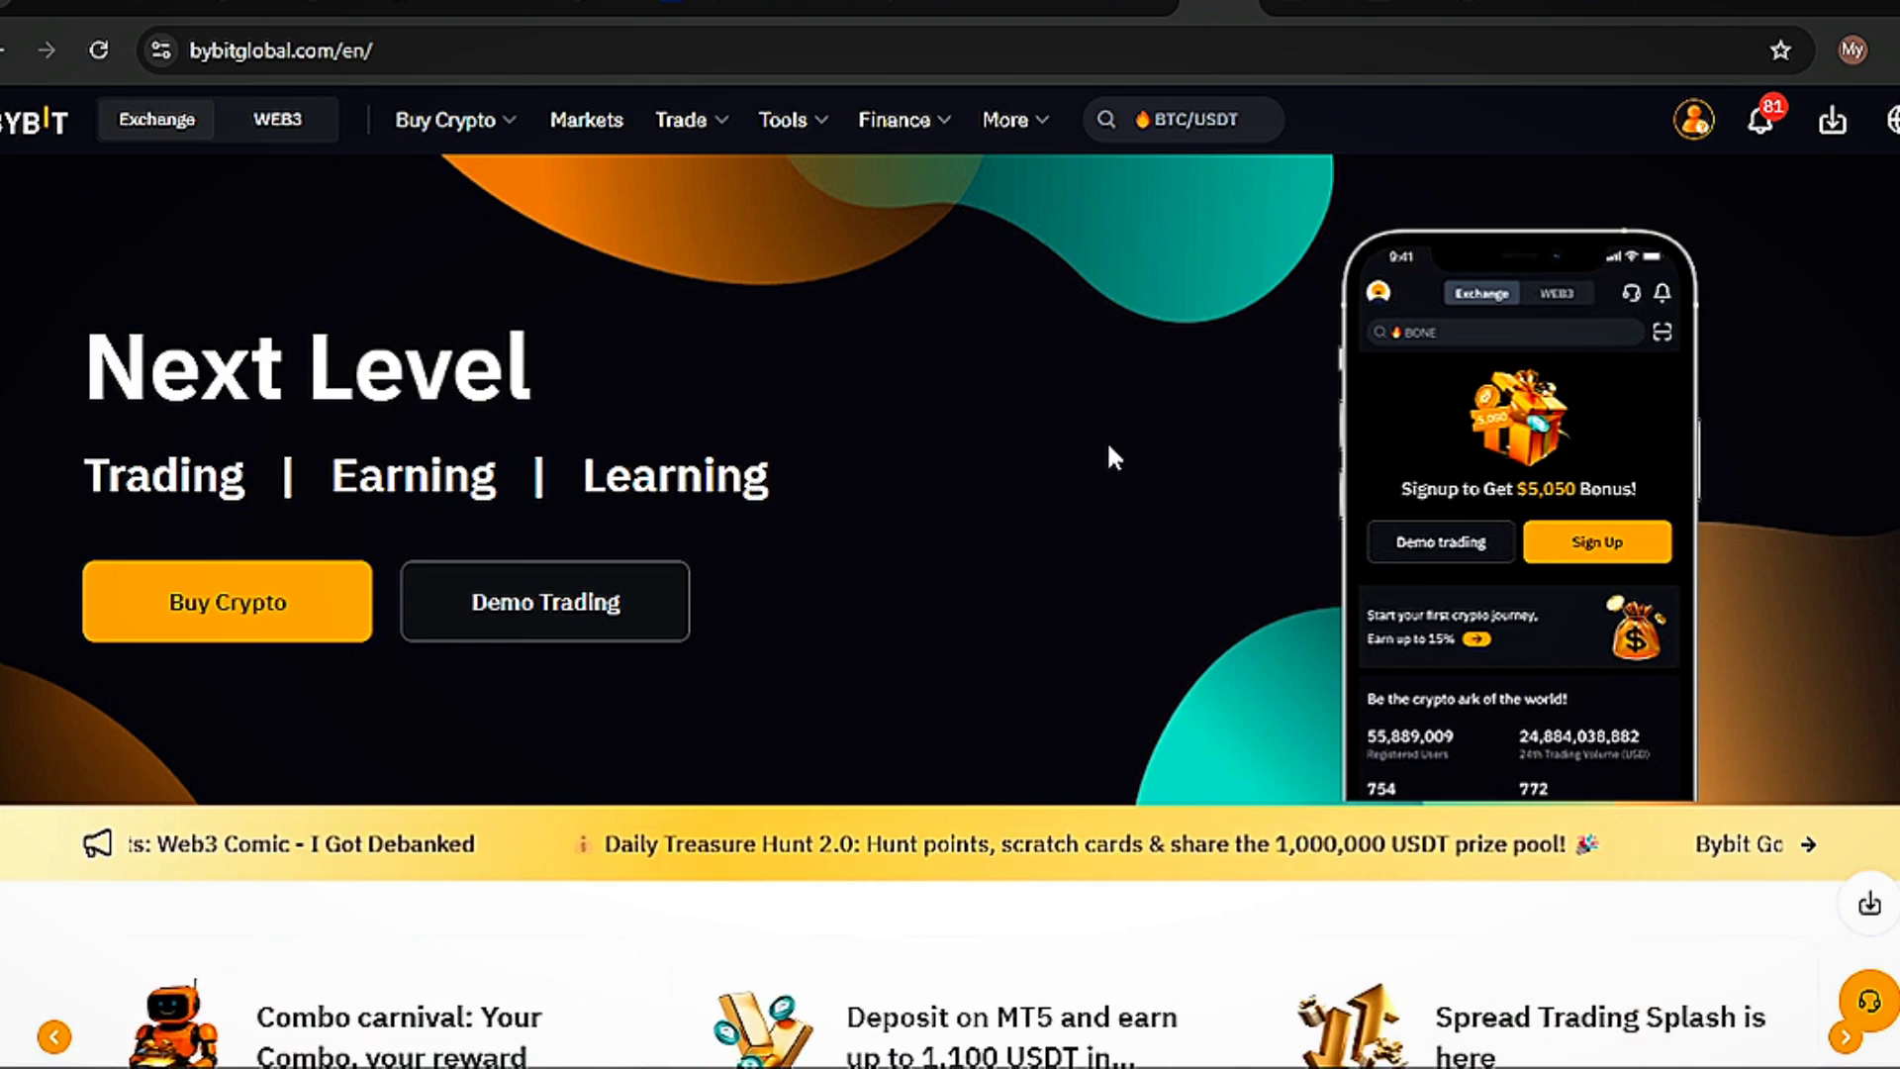
- Open the Copy Trading page from the exchange's trading tools
{"action": "mouse_move", "coordinate": [917, 121]}
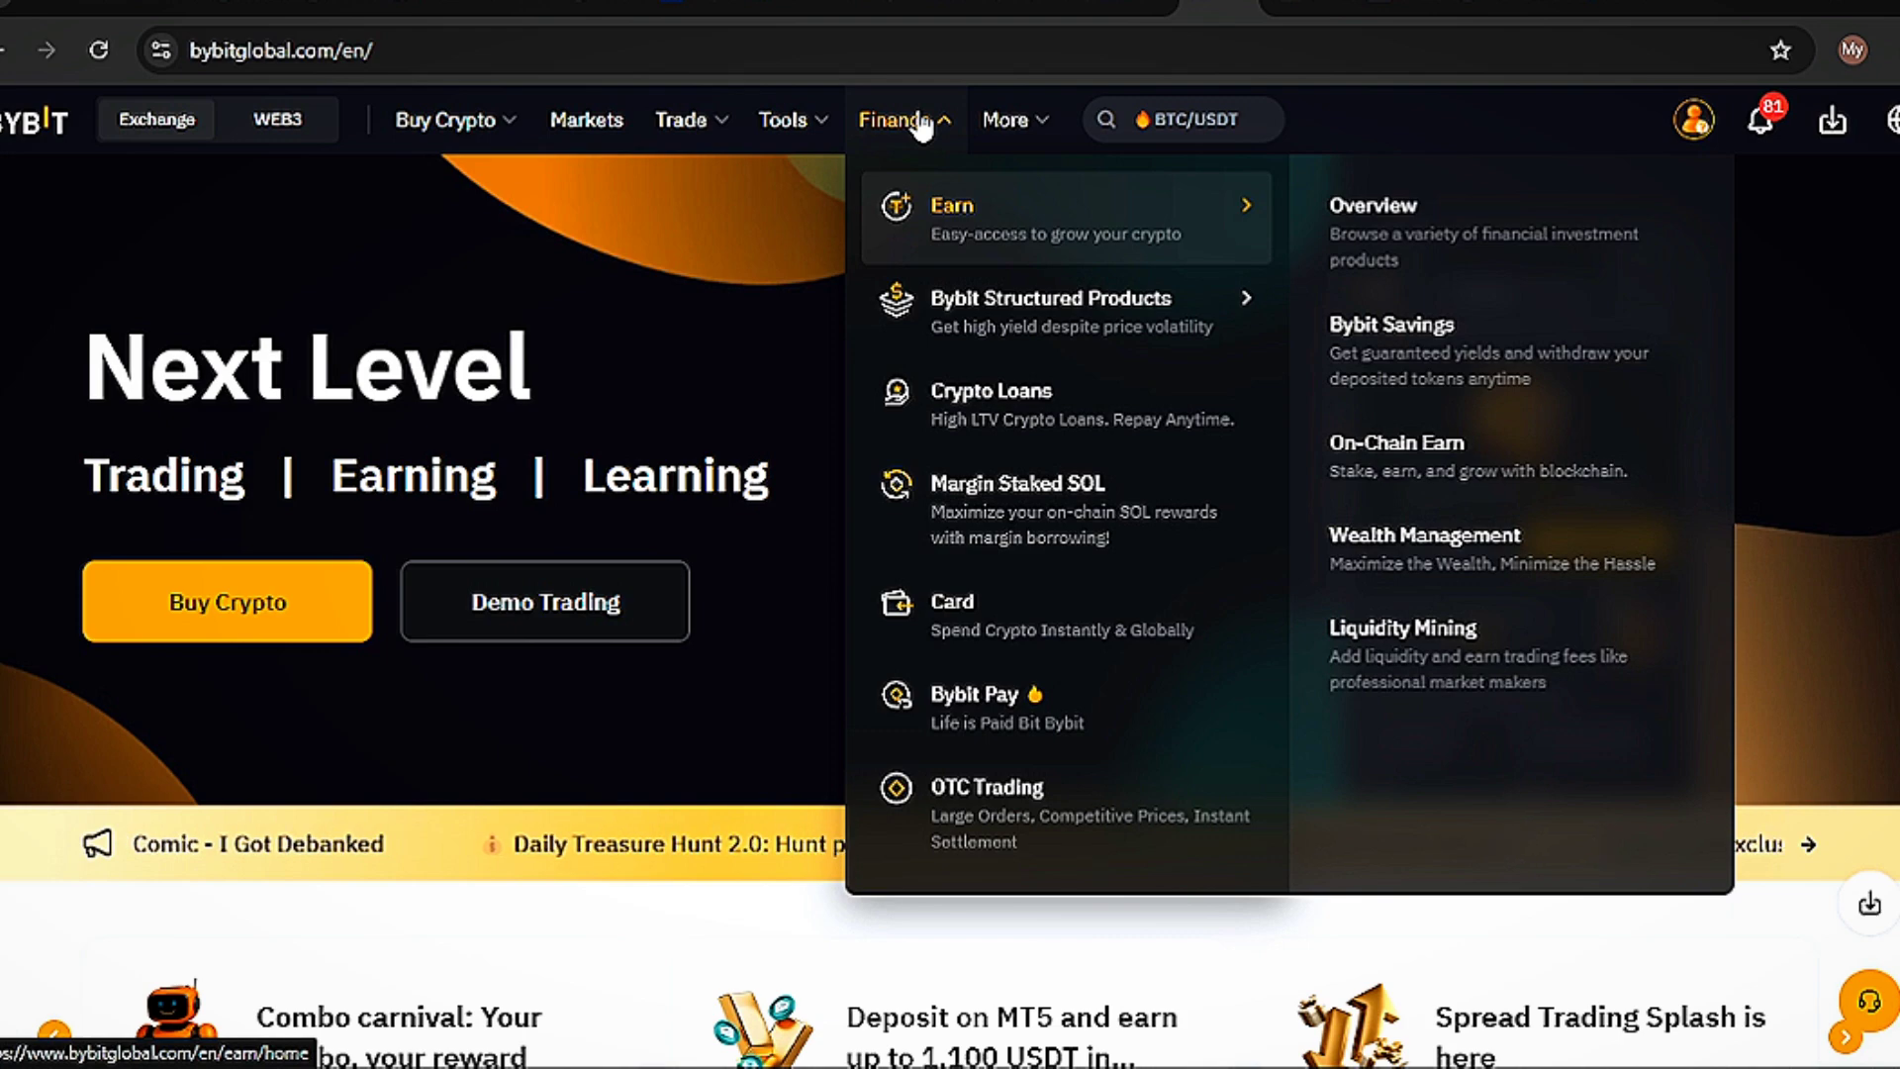
{"action": "mouse_move", "coordinate": [792, 119]}
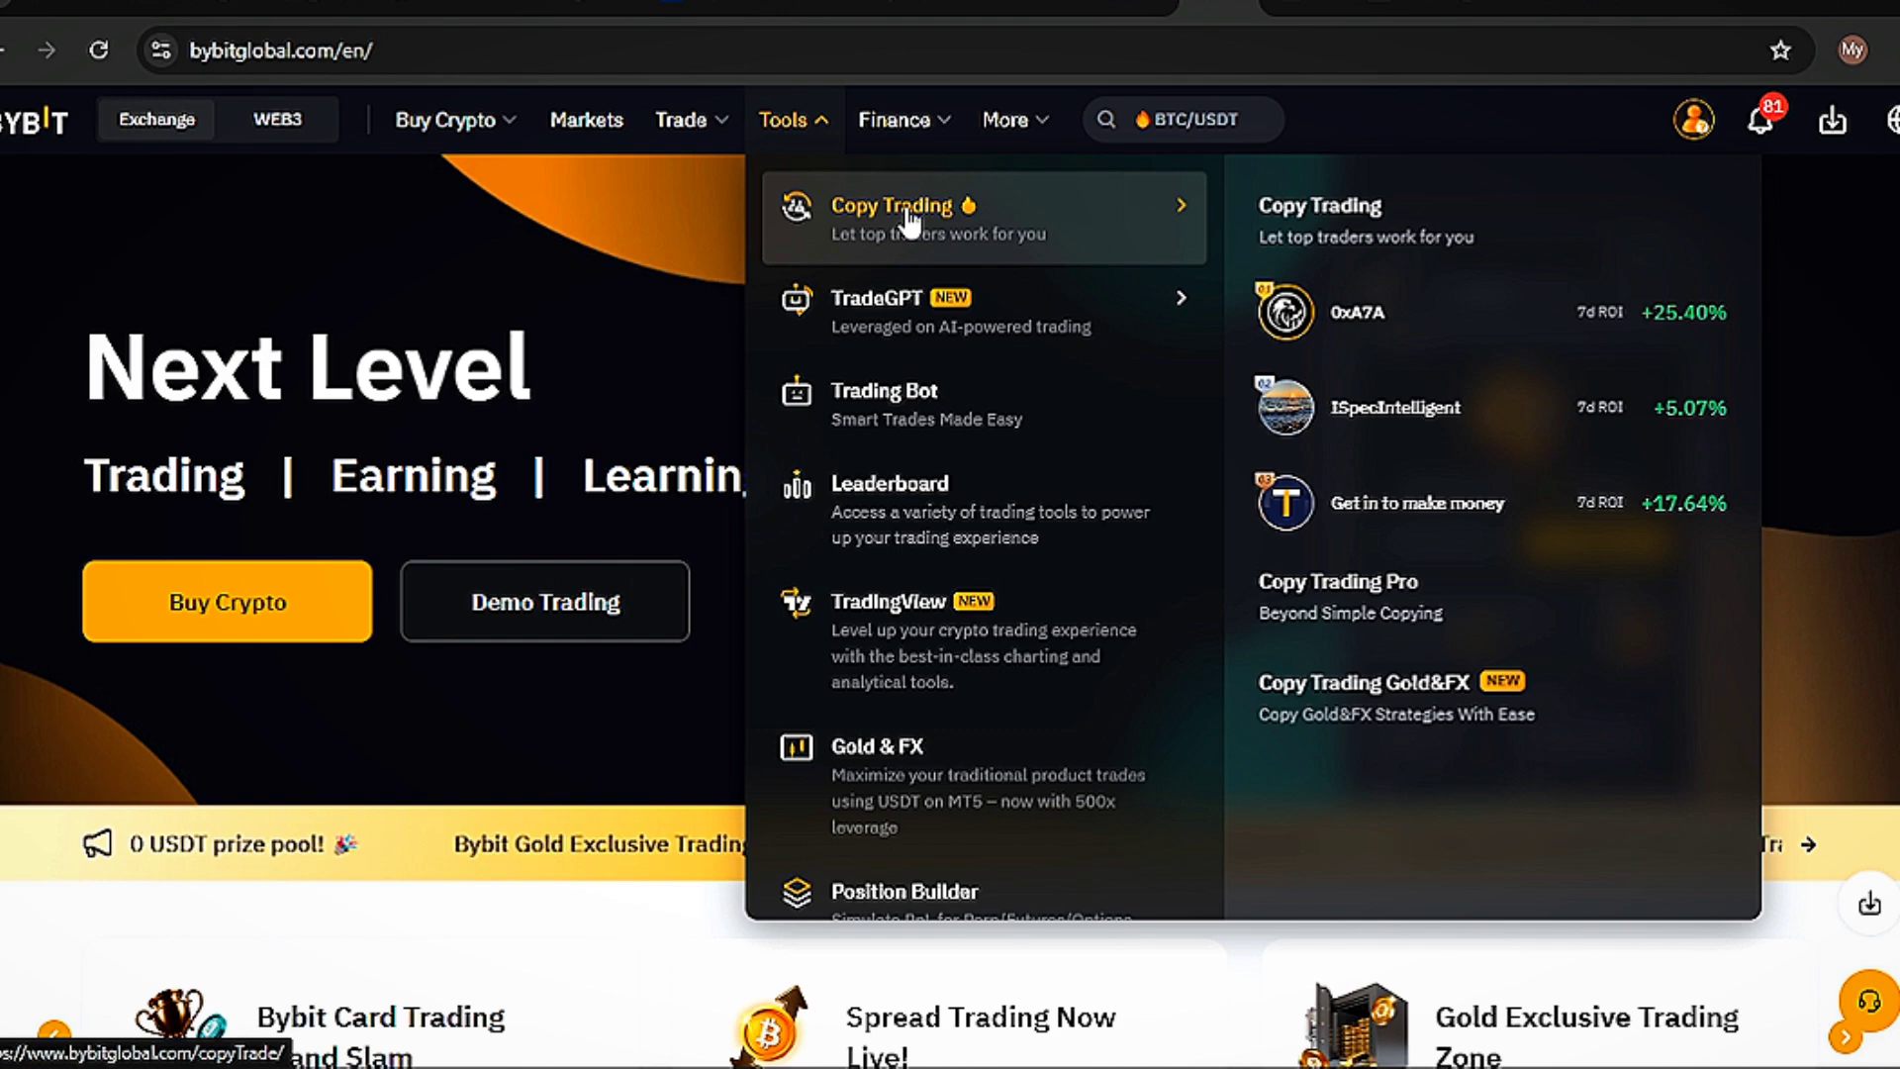
{"action": "left_click", "coordinate": [909, 219]}
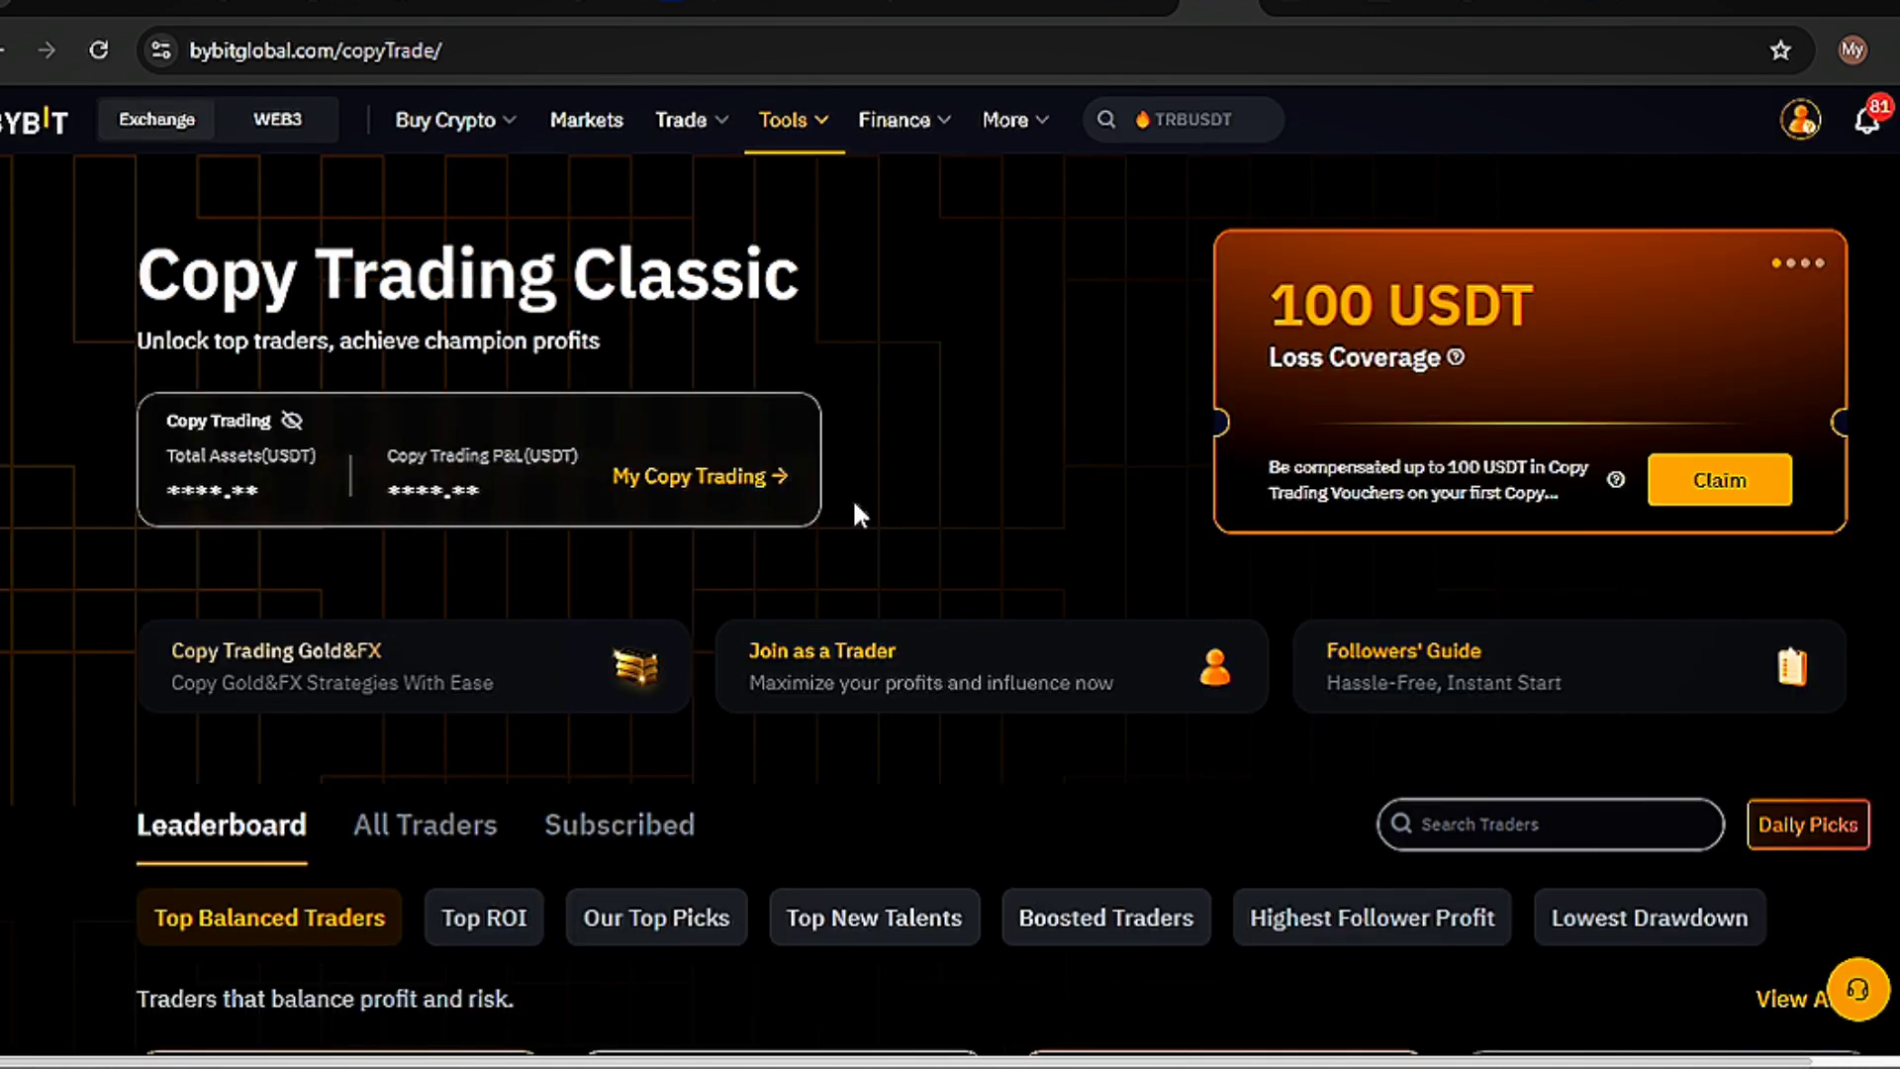
{"action": "left_click_drag", "start_coordinate": [82, 254], "coordinate": [822, 284]}
{"action": "left_click", "coordinate": [822, 284]}
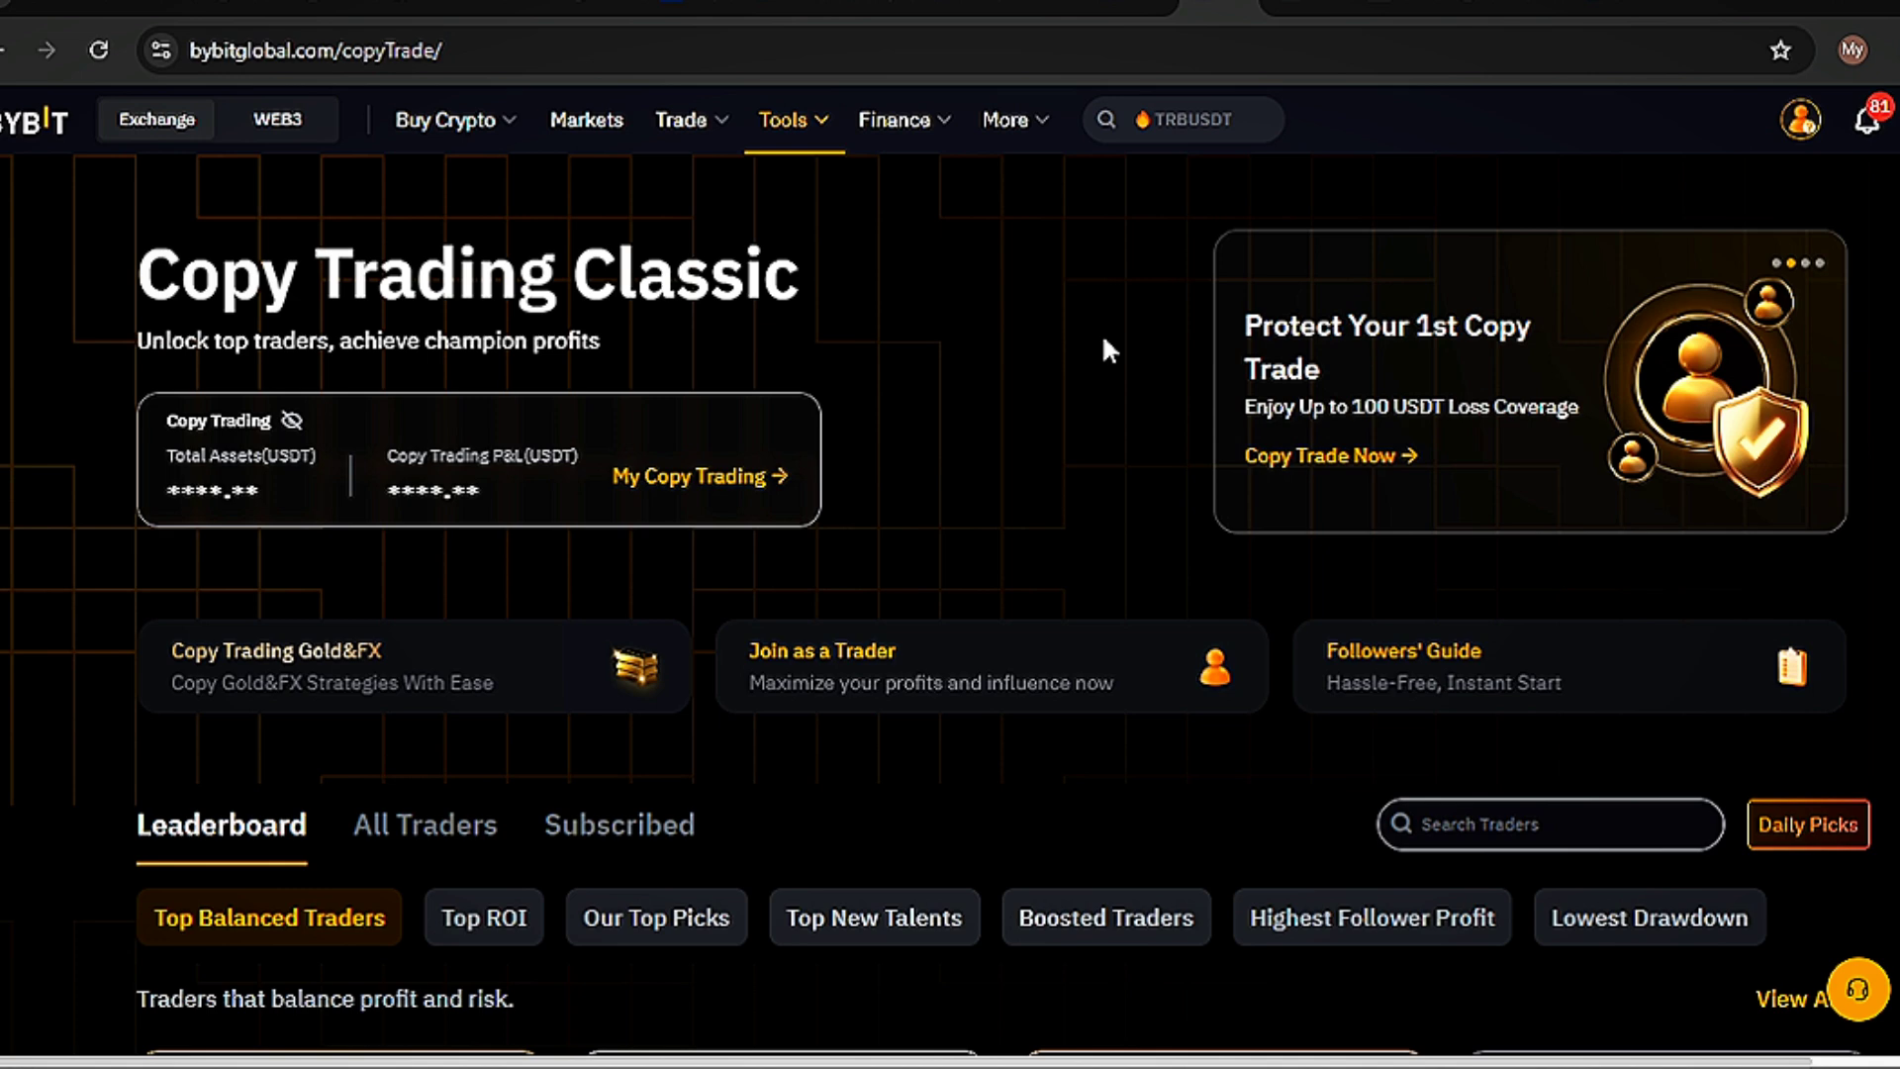
- Bring up the 100 USDT Loss Coverage offer in the promotional banner and claim it
{"action": "left_click", "coordinate": [1776, 262]}
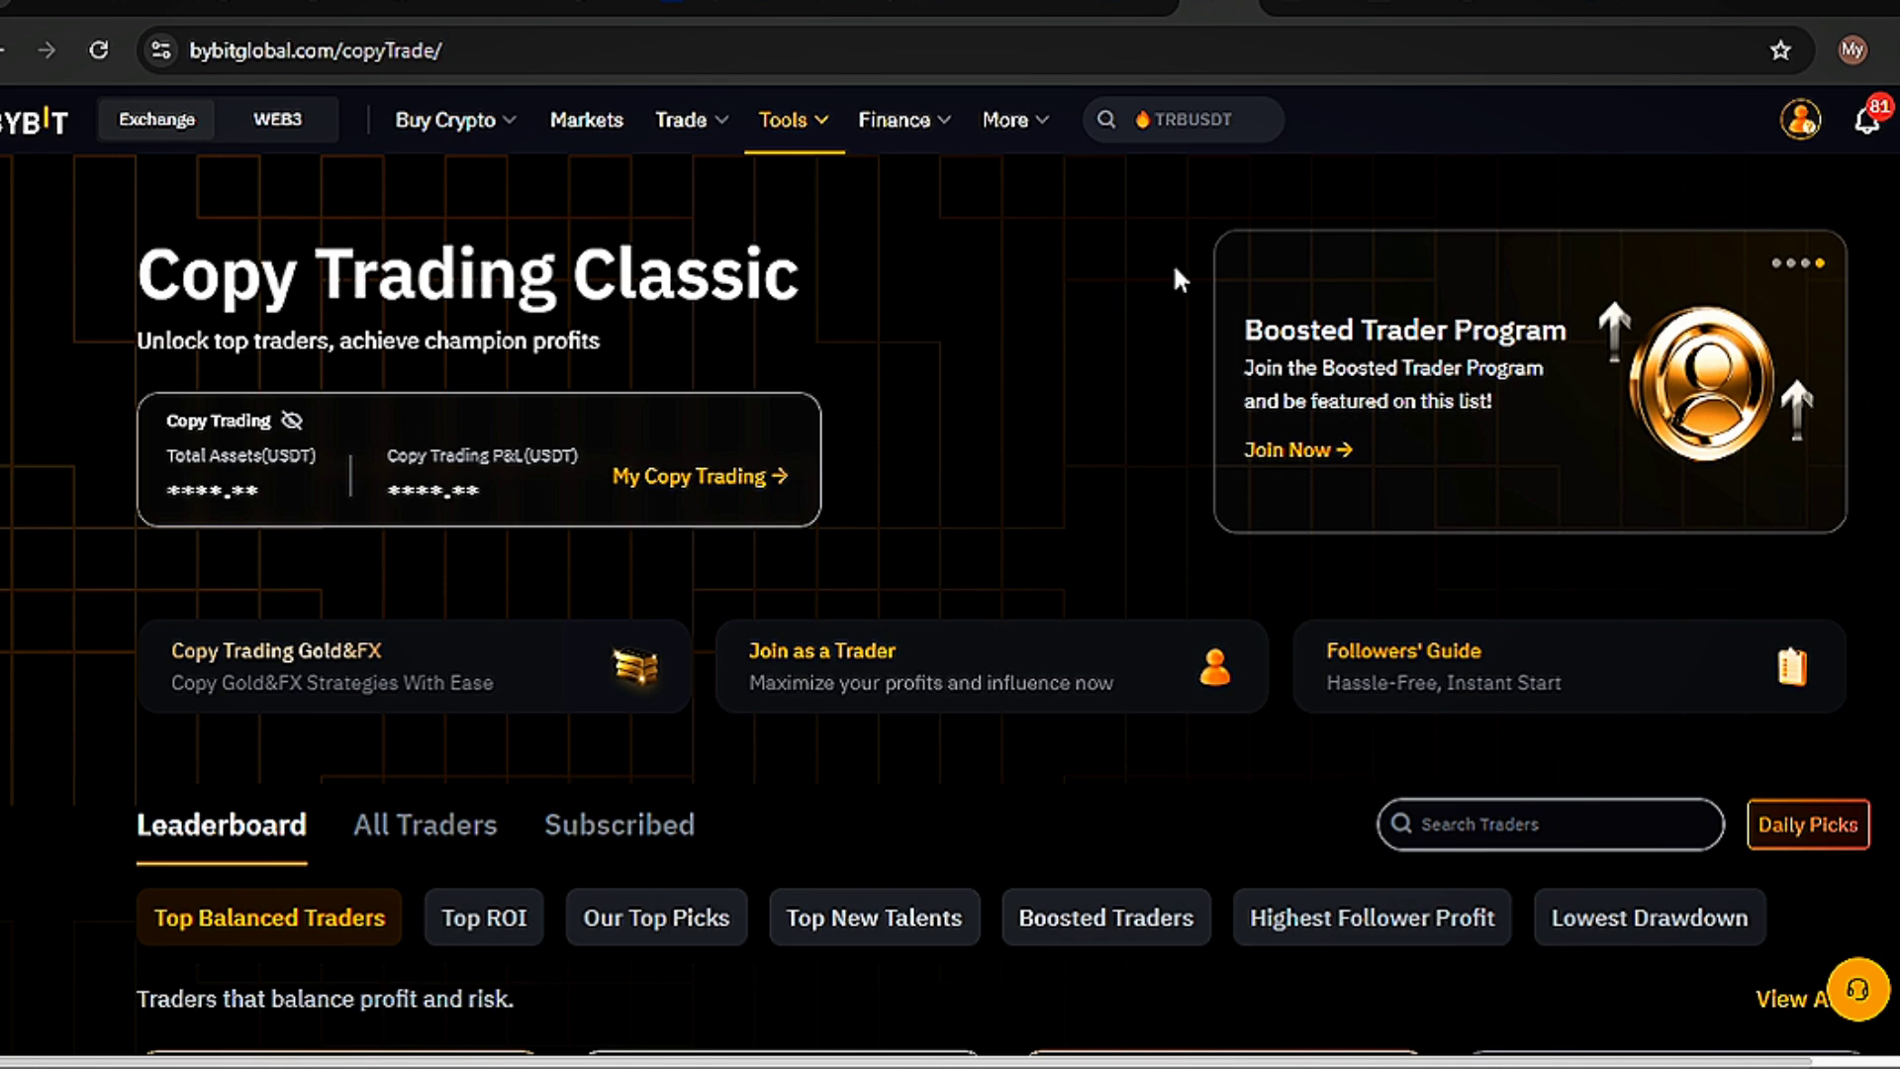
{"action": "left_click", "coordinate": [1777, 265]}
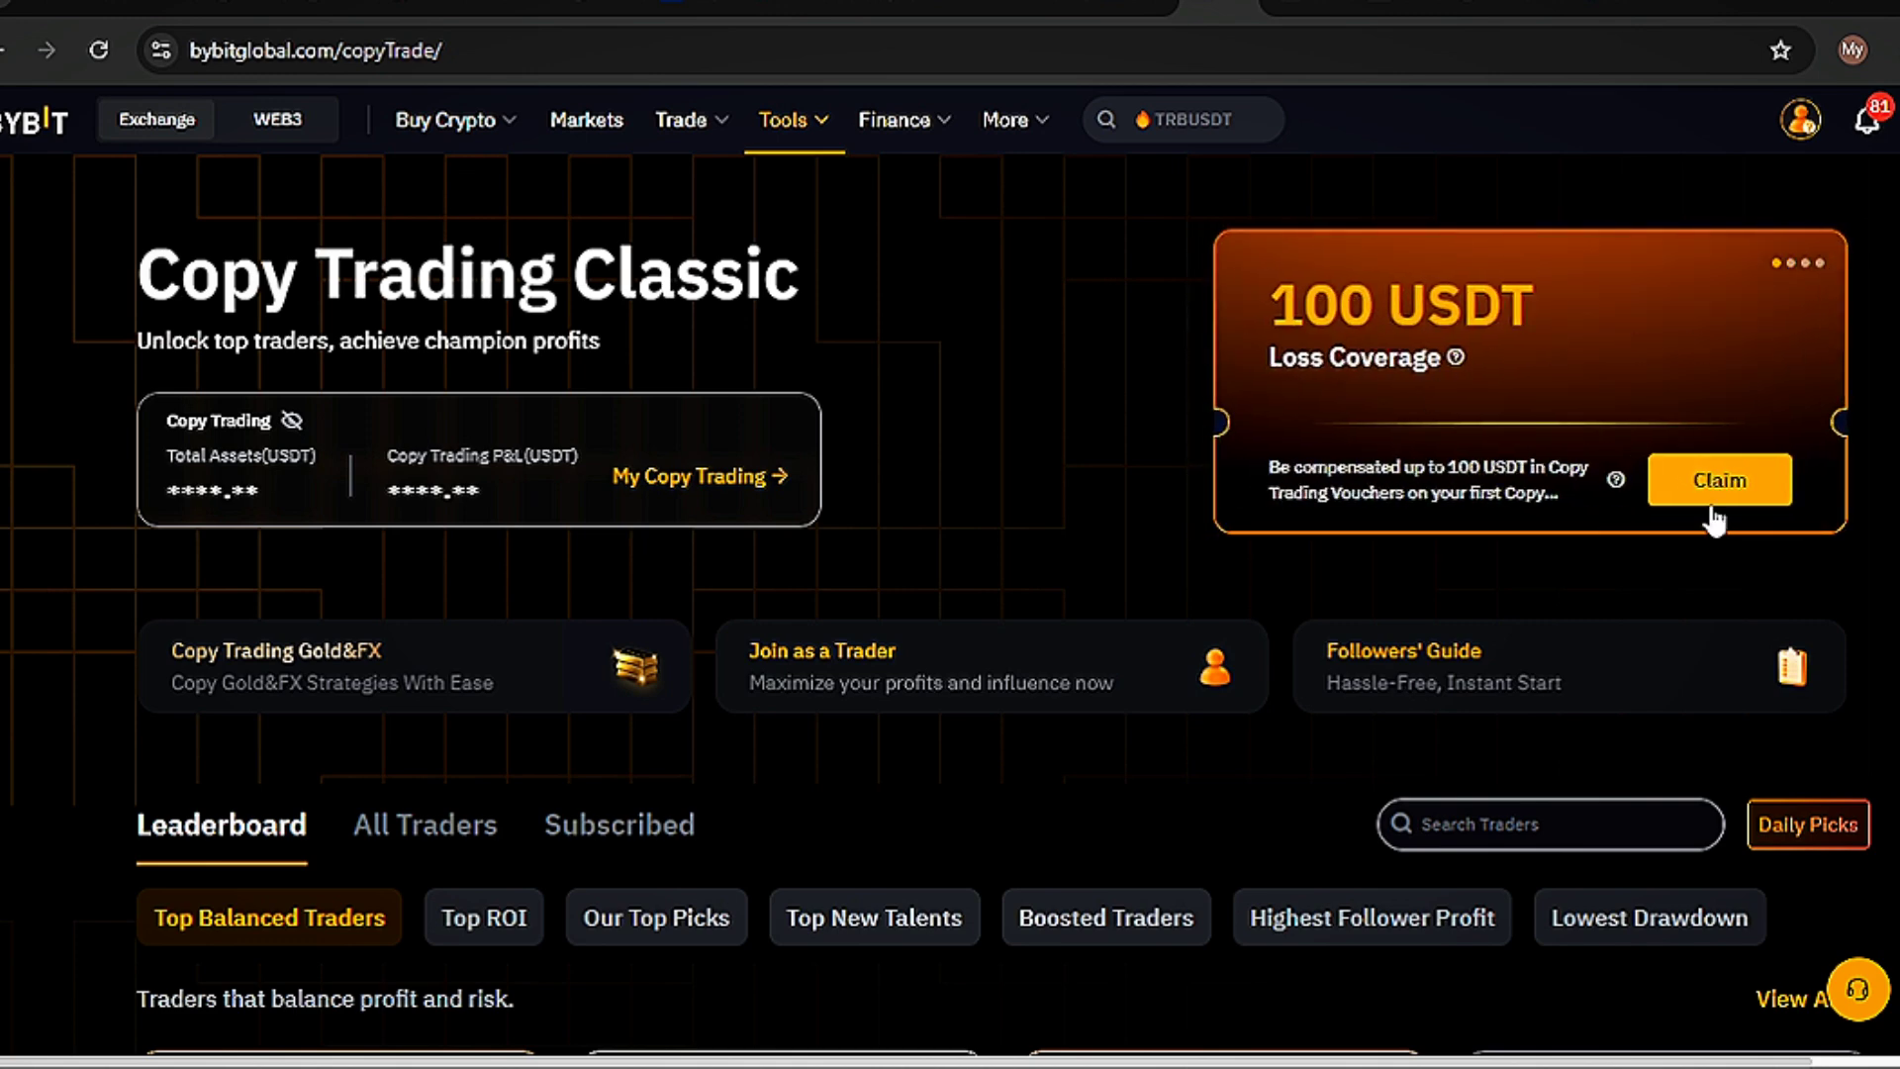
{"action": "left_click", "coordinate": [1686, 484]}
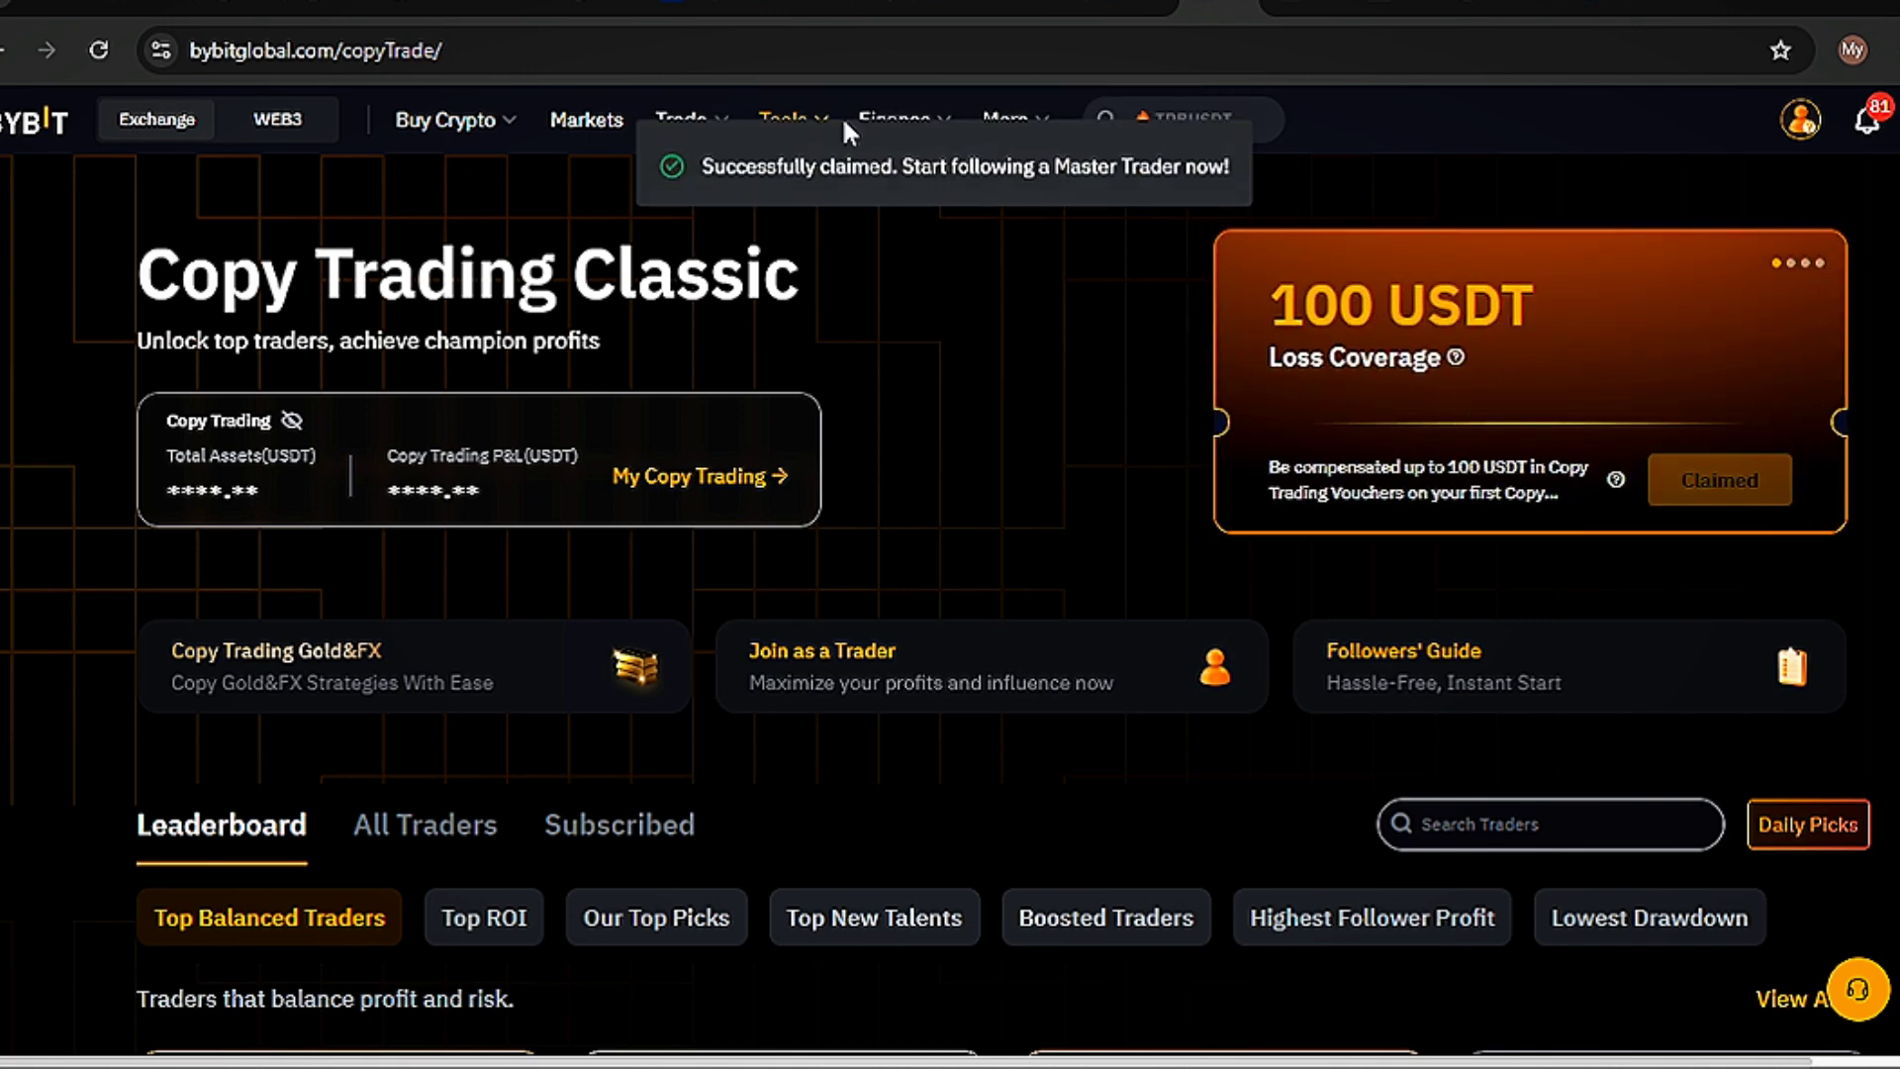
{"action": "left_click_drag", "start_coordinate": [702, 168], "coordinate": [1225, 175]}
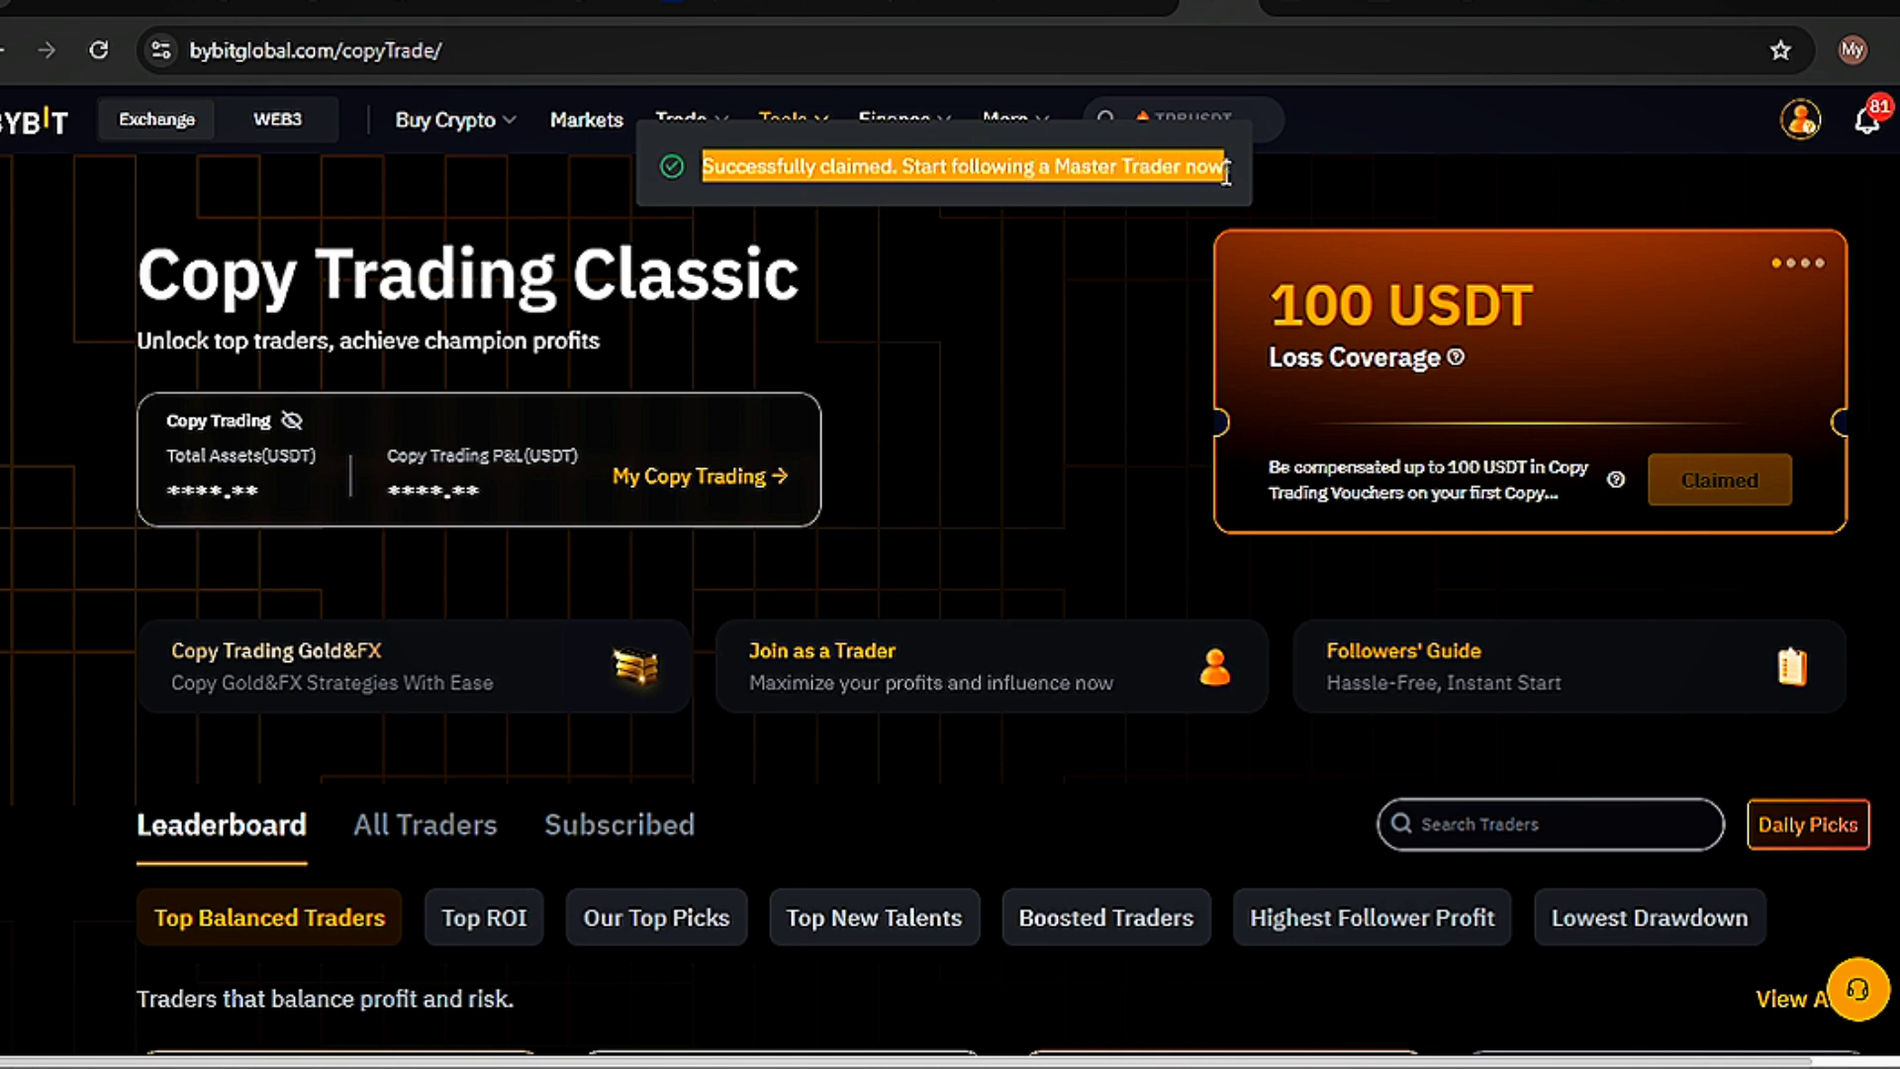
{"action": "left_click", "coordinate": [1030, 408]}
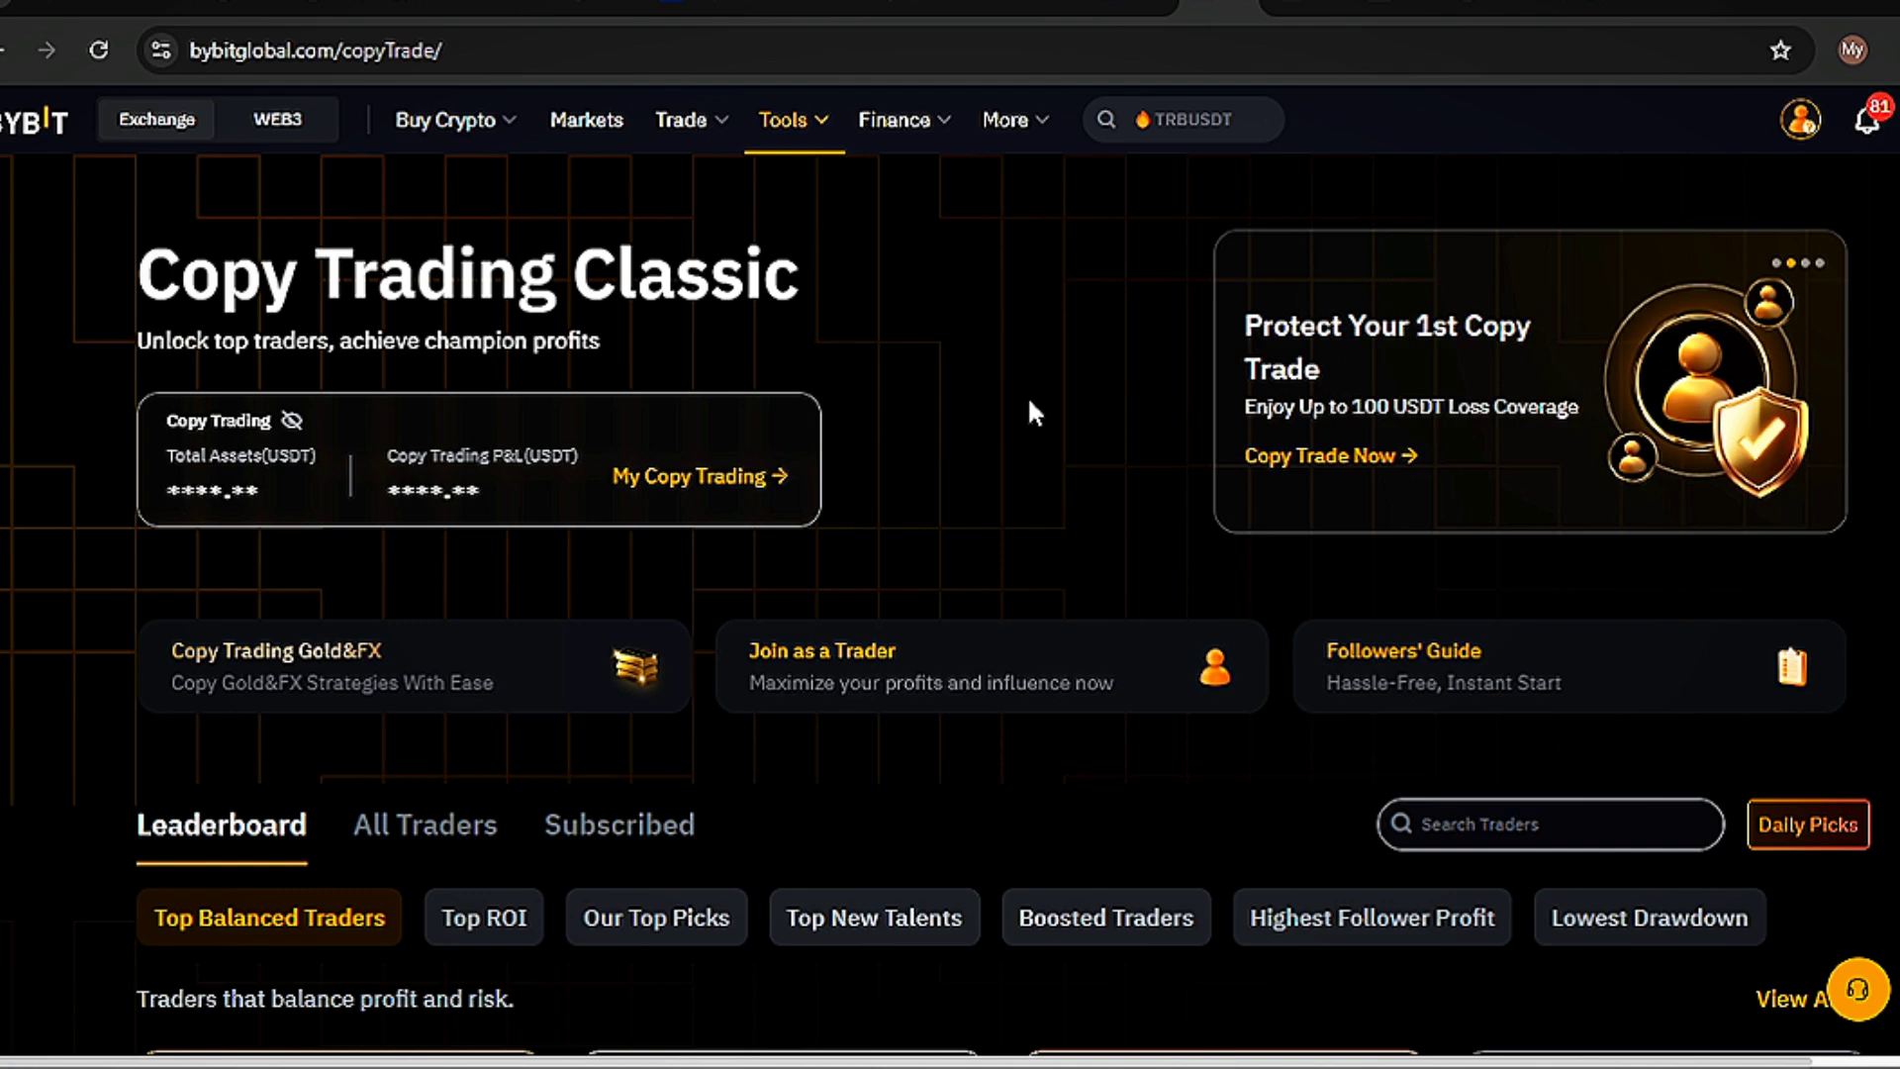
- Examine the Top Balanced Traders cards on the copy trading leaderboard
{"action": "scroll", "coordinate": [1029, 406], "scroll_direction": "down", "scroll_amount": 1}
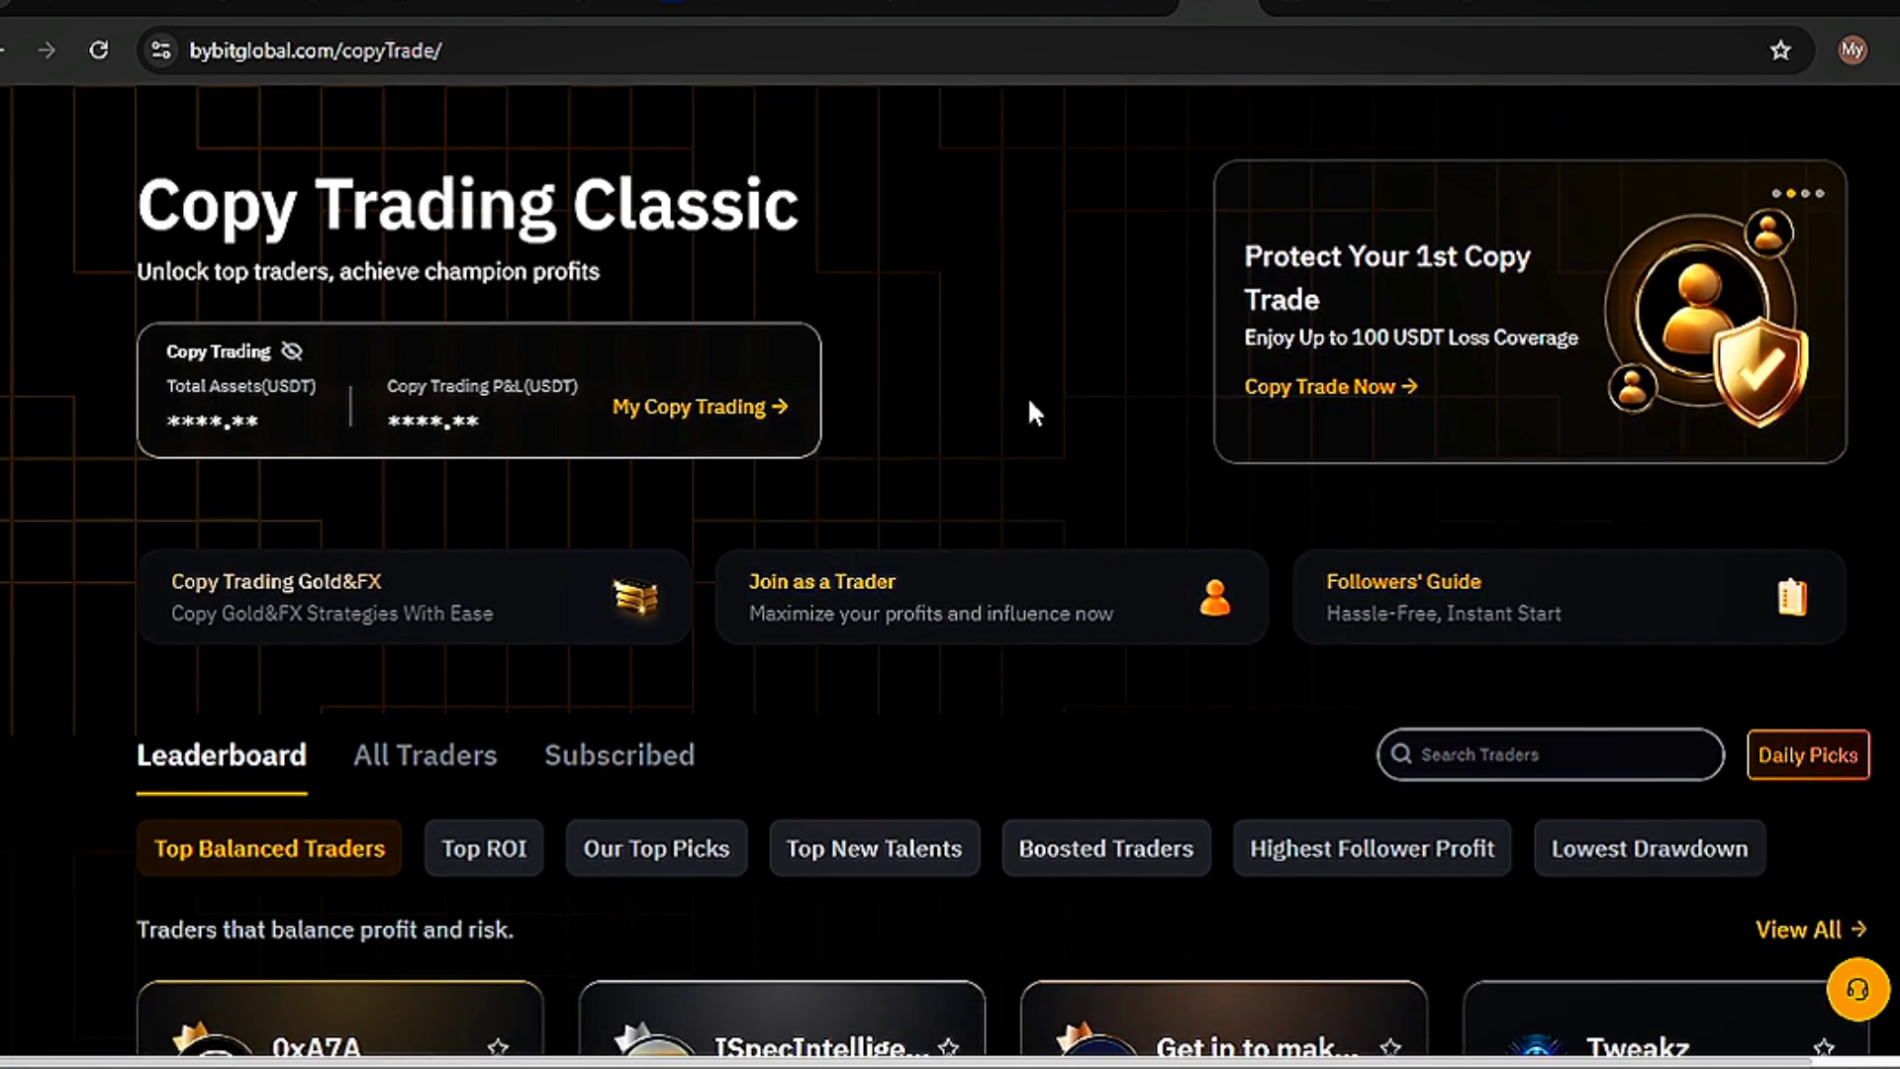
{"action": "scroll", "coordinate": [1029, 405], "scroll_direction": "down", "scroll_amount": 4}
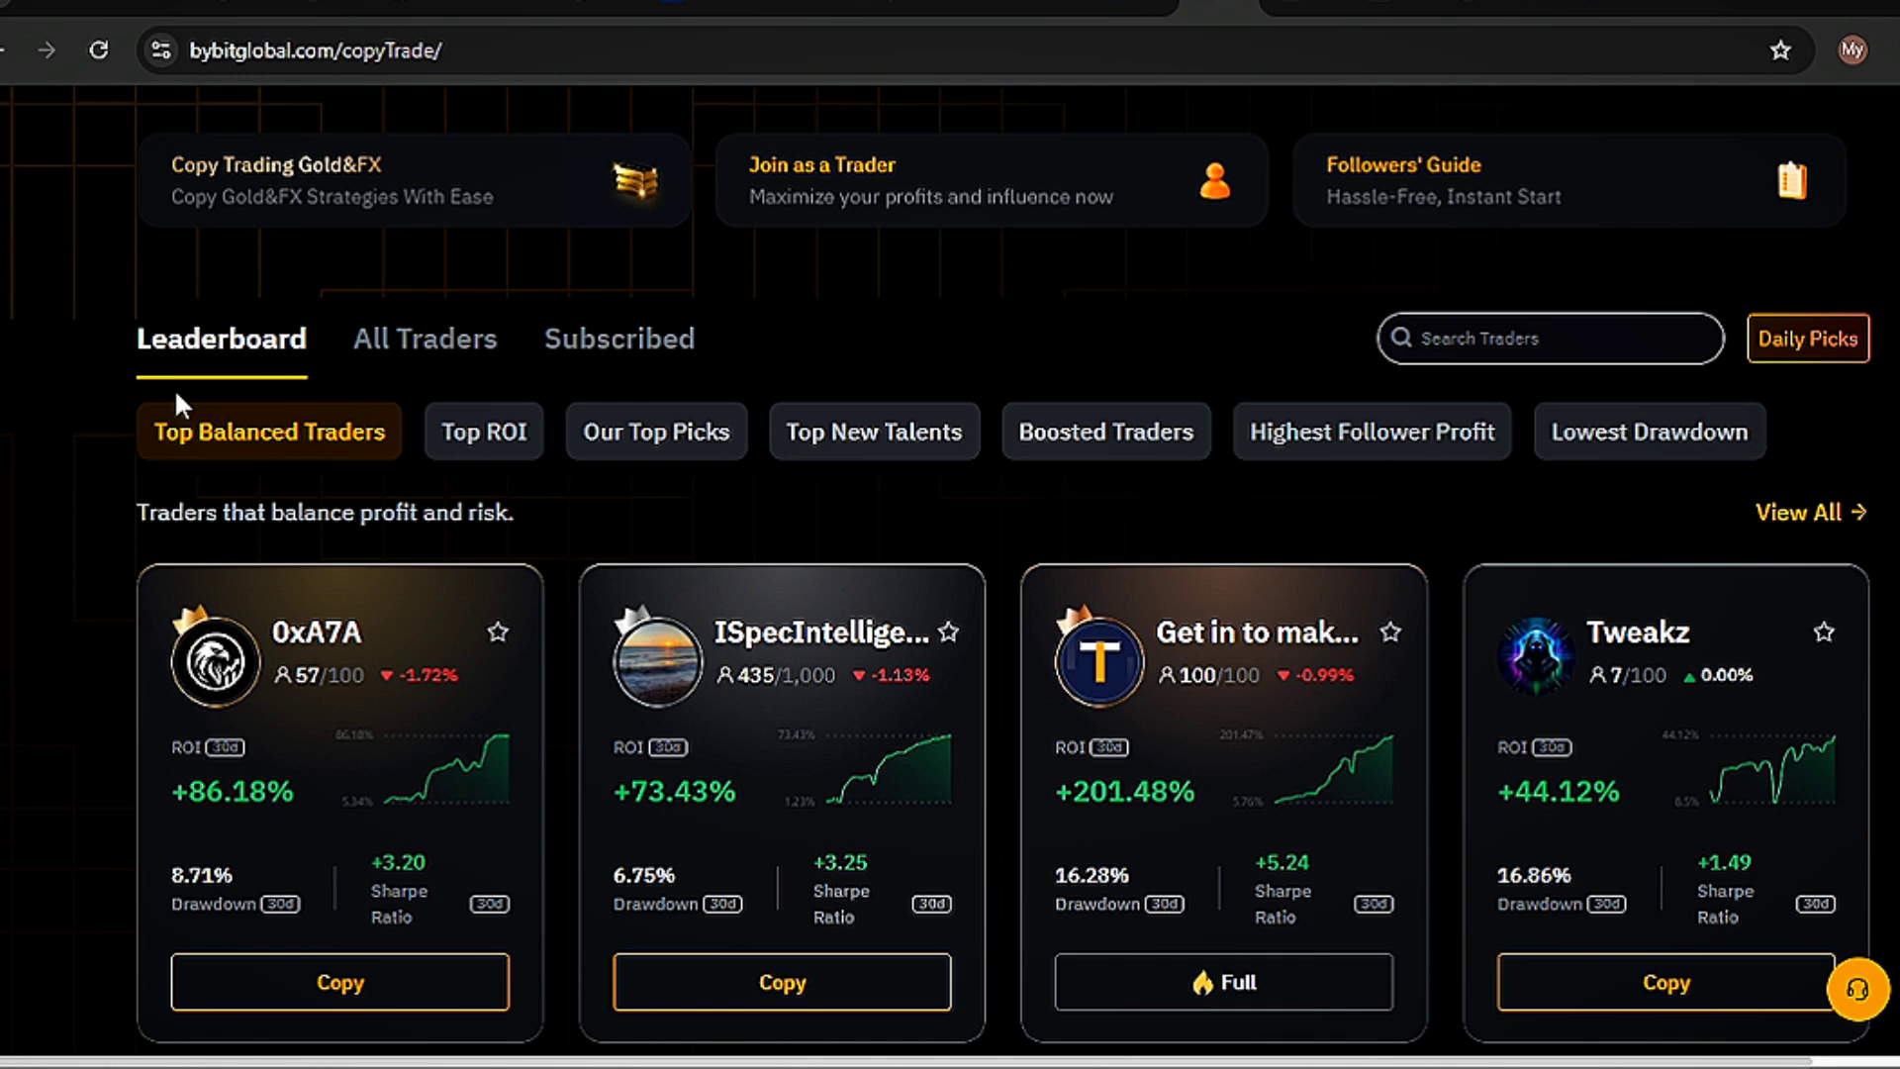
{"action": "scroll", "coordinate": [156, 428], "scroll_direction": "down", "scroll_amount": 1}
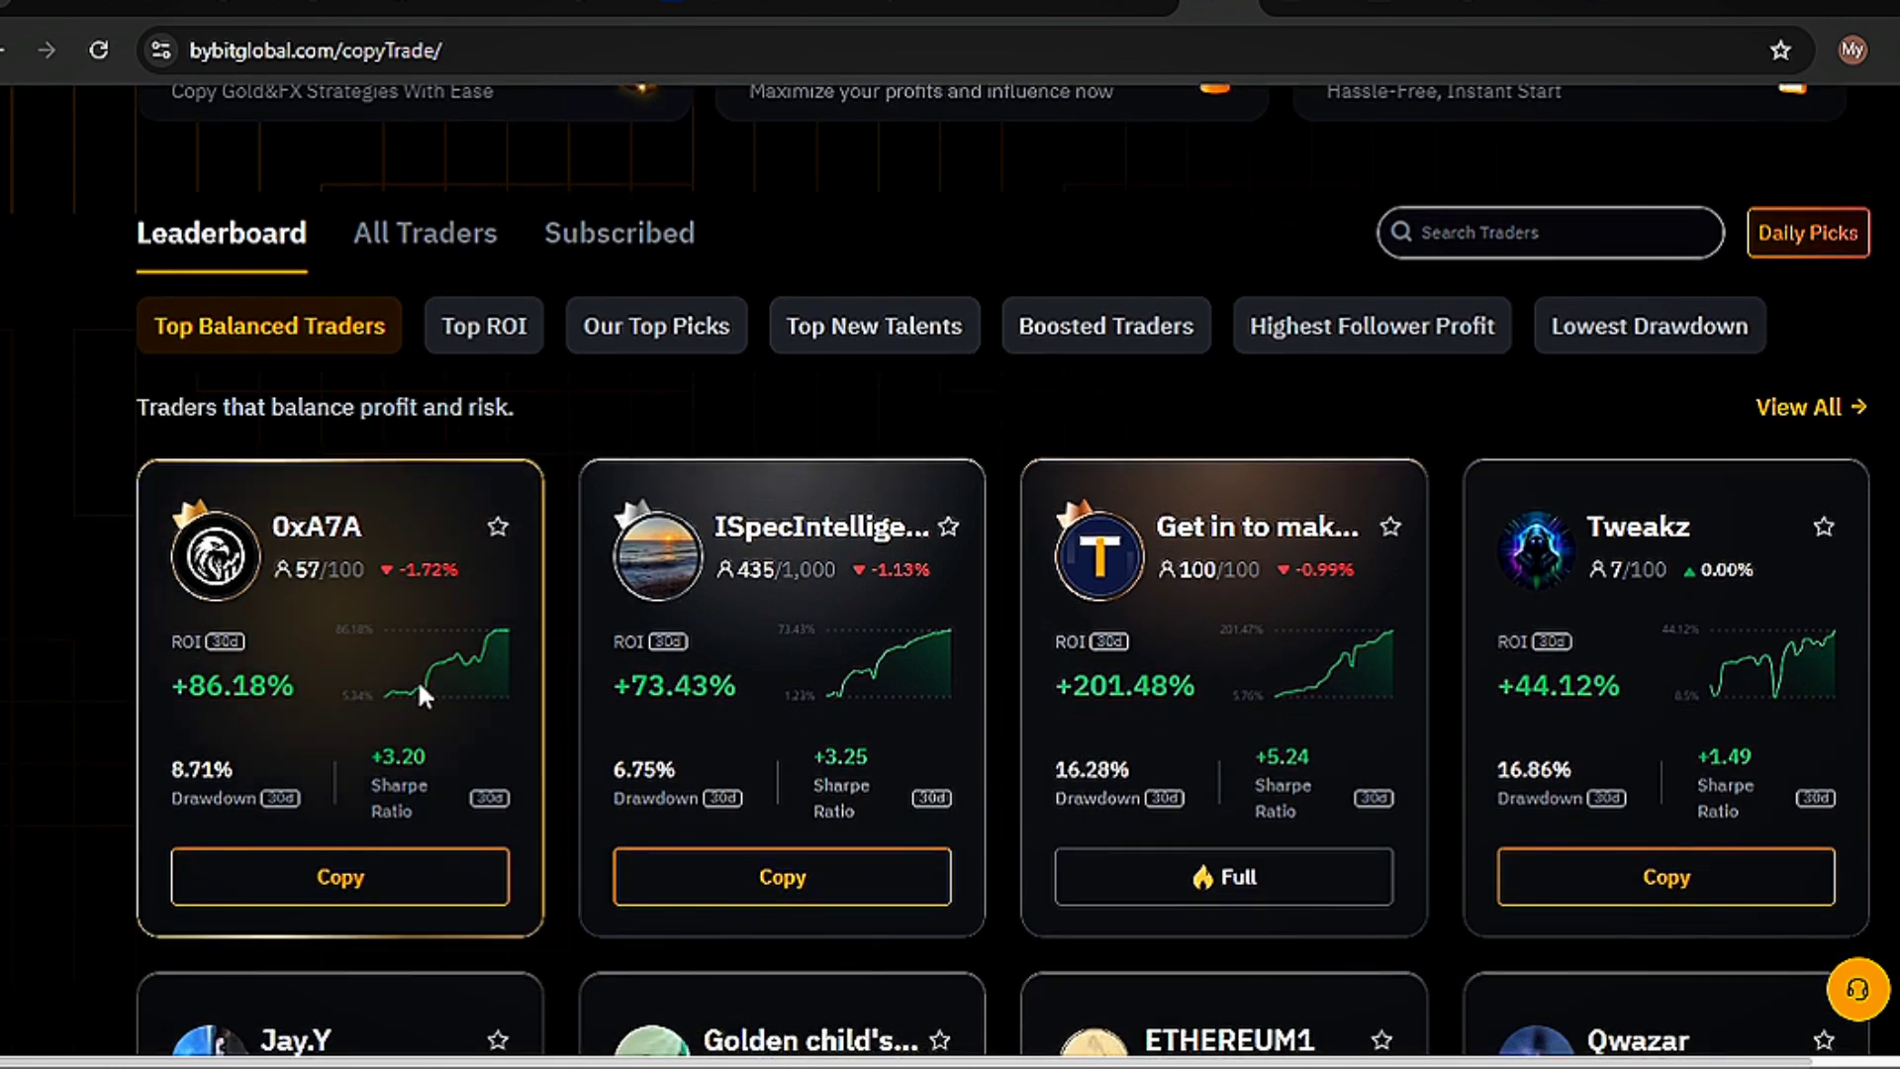
{"action": "scroll", "coordinate": [418, 678], "scroll_direction": "down", "scroll_amount": 1}
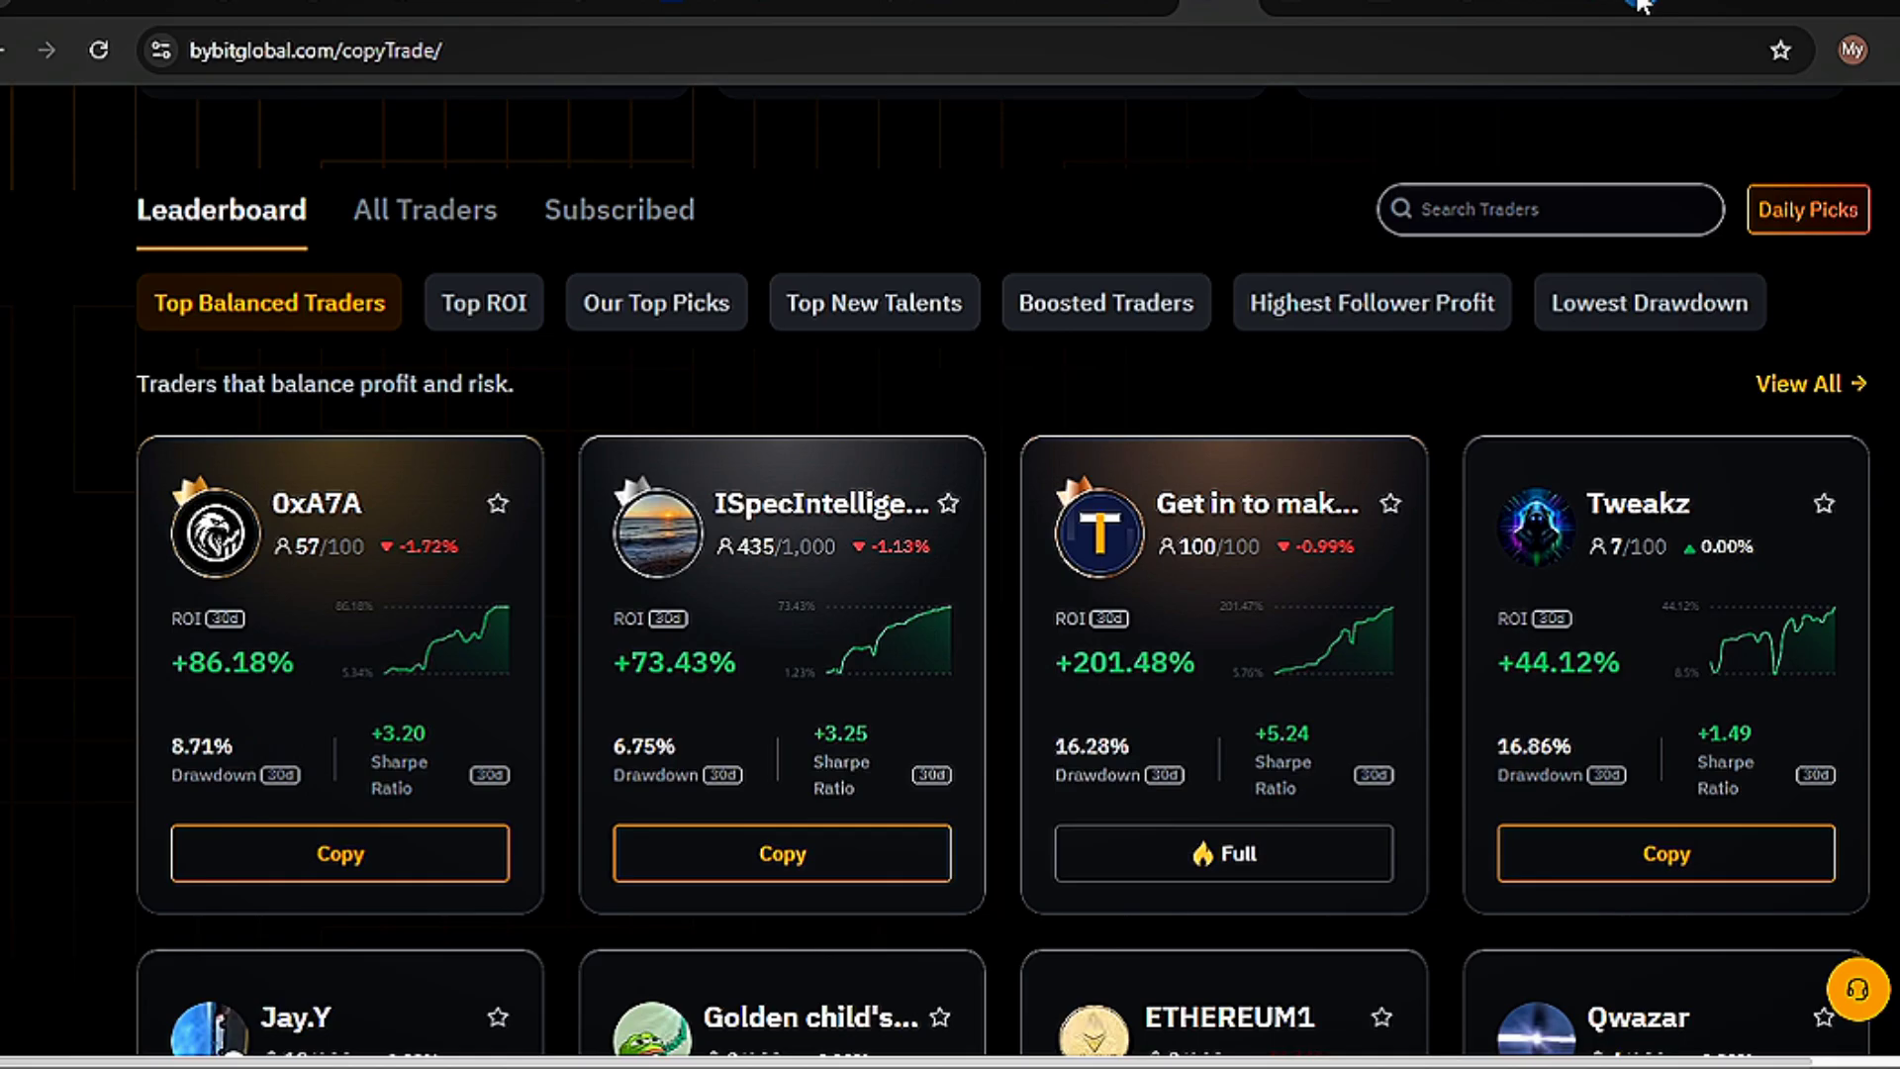
- Search Google for "online calculator" in a new browser tab
{"action": "left_click", "coordinate": [1639, 4]}
{"action": "type", "text": "online c"}
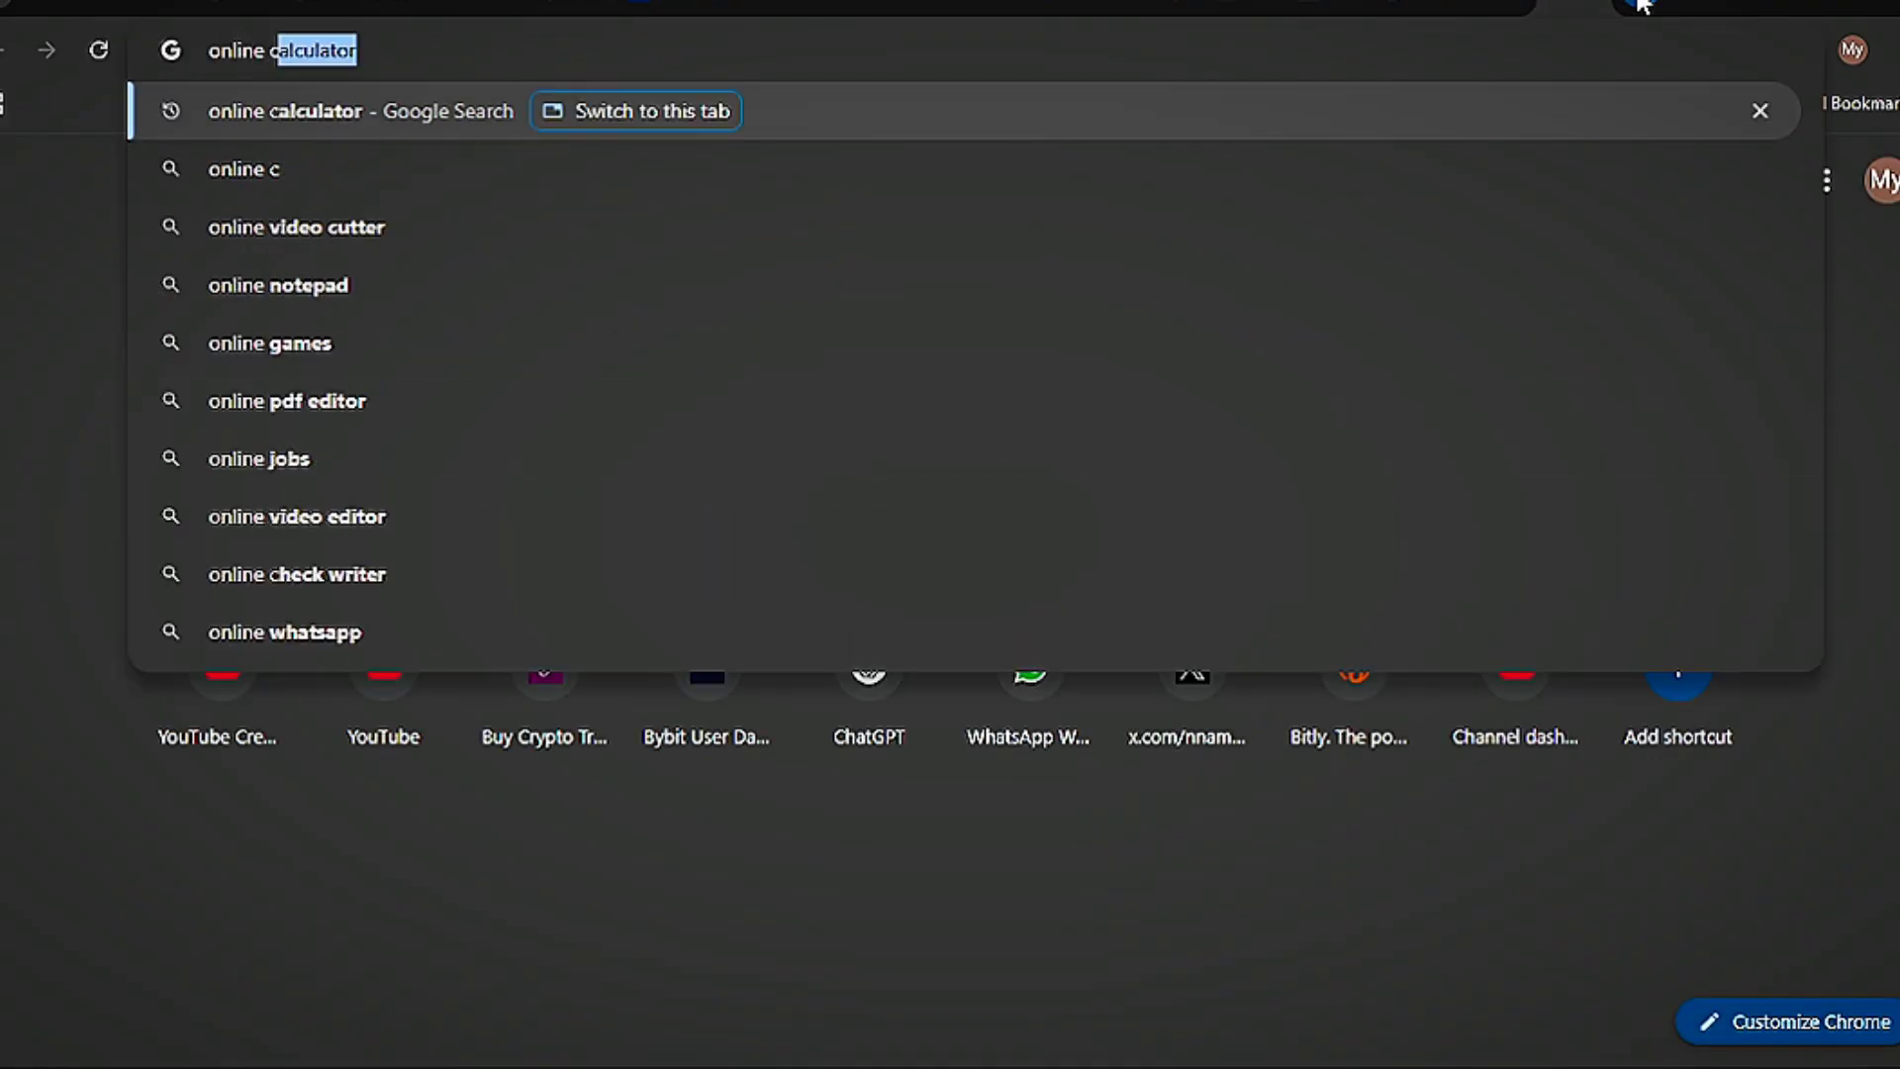
{"action": "type", "text": "alc"}
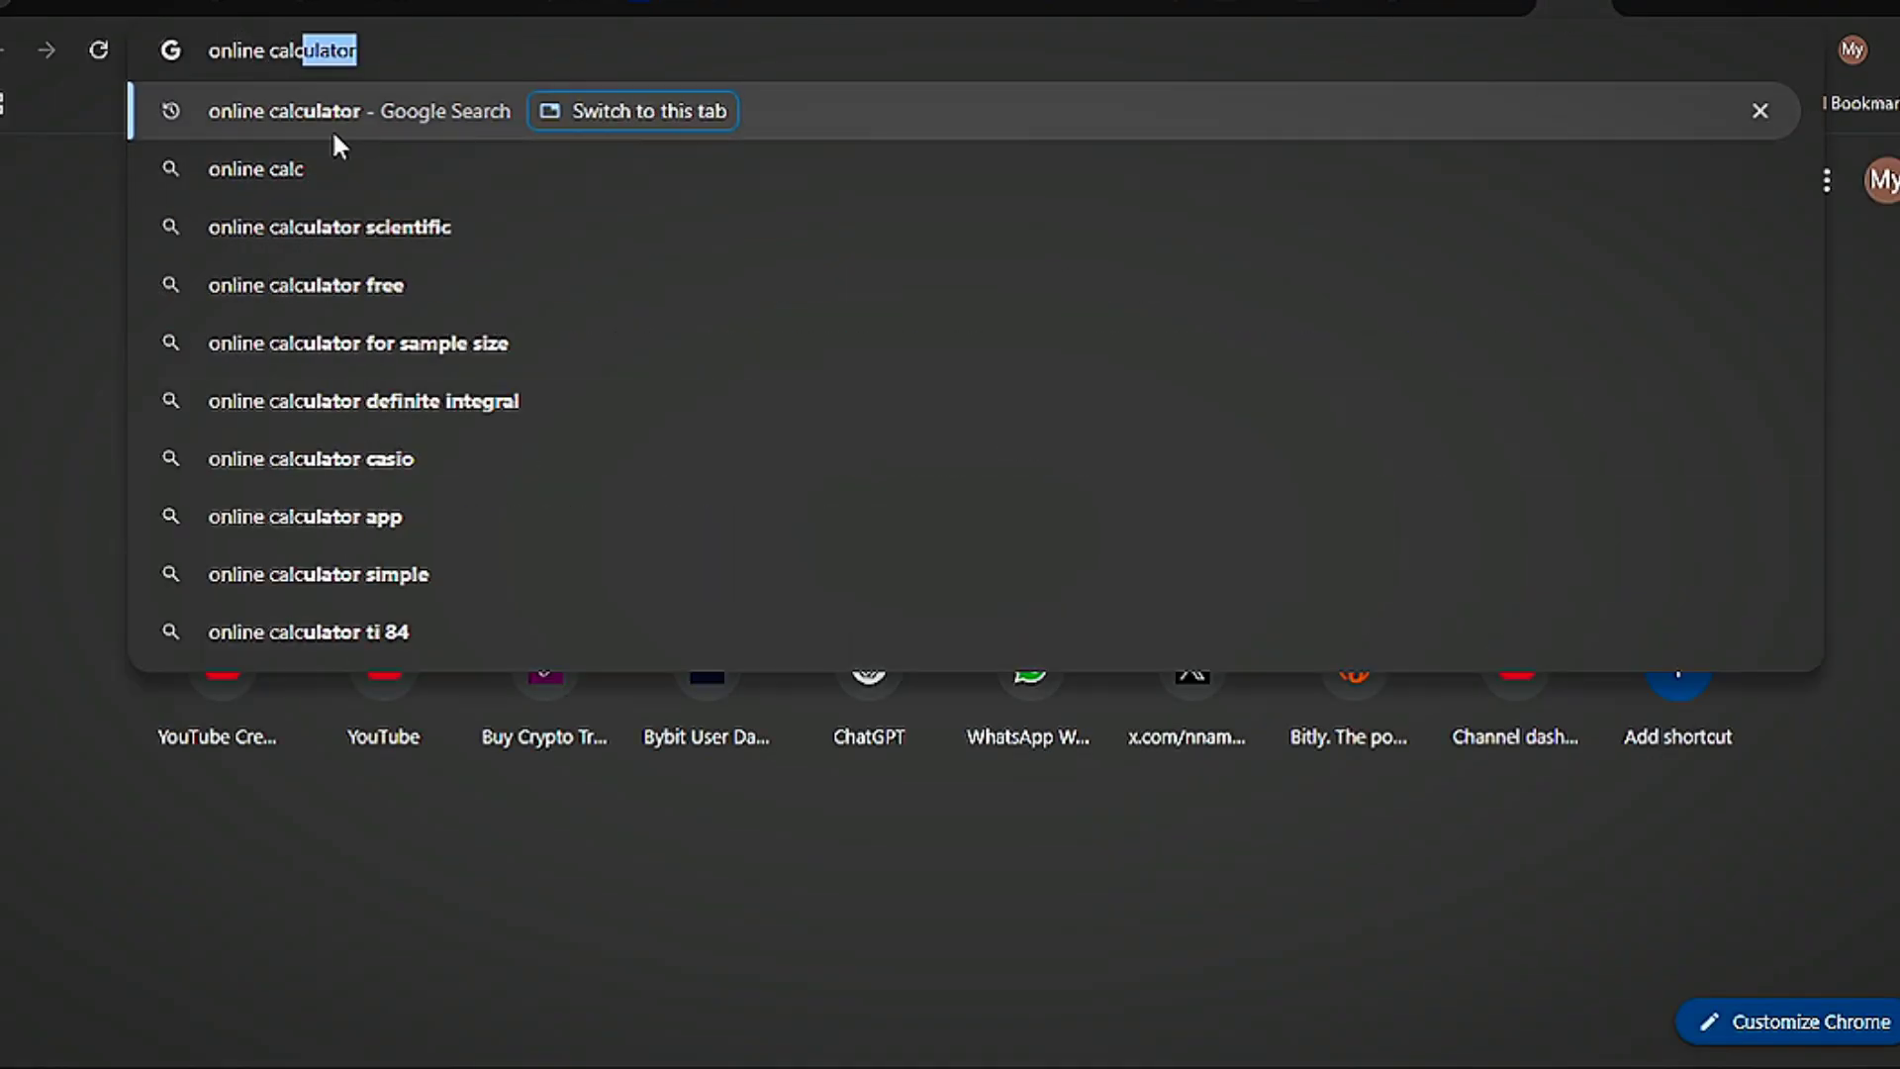
{"action": "left_click", "coordinate": [283, 106]}
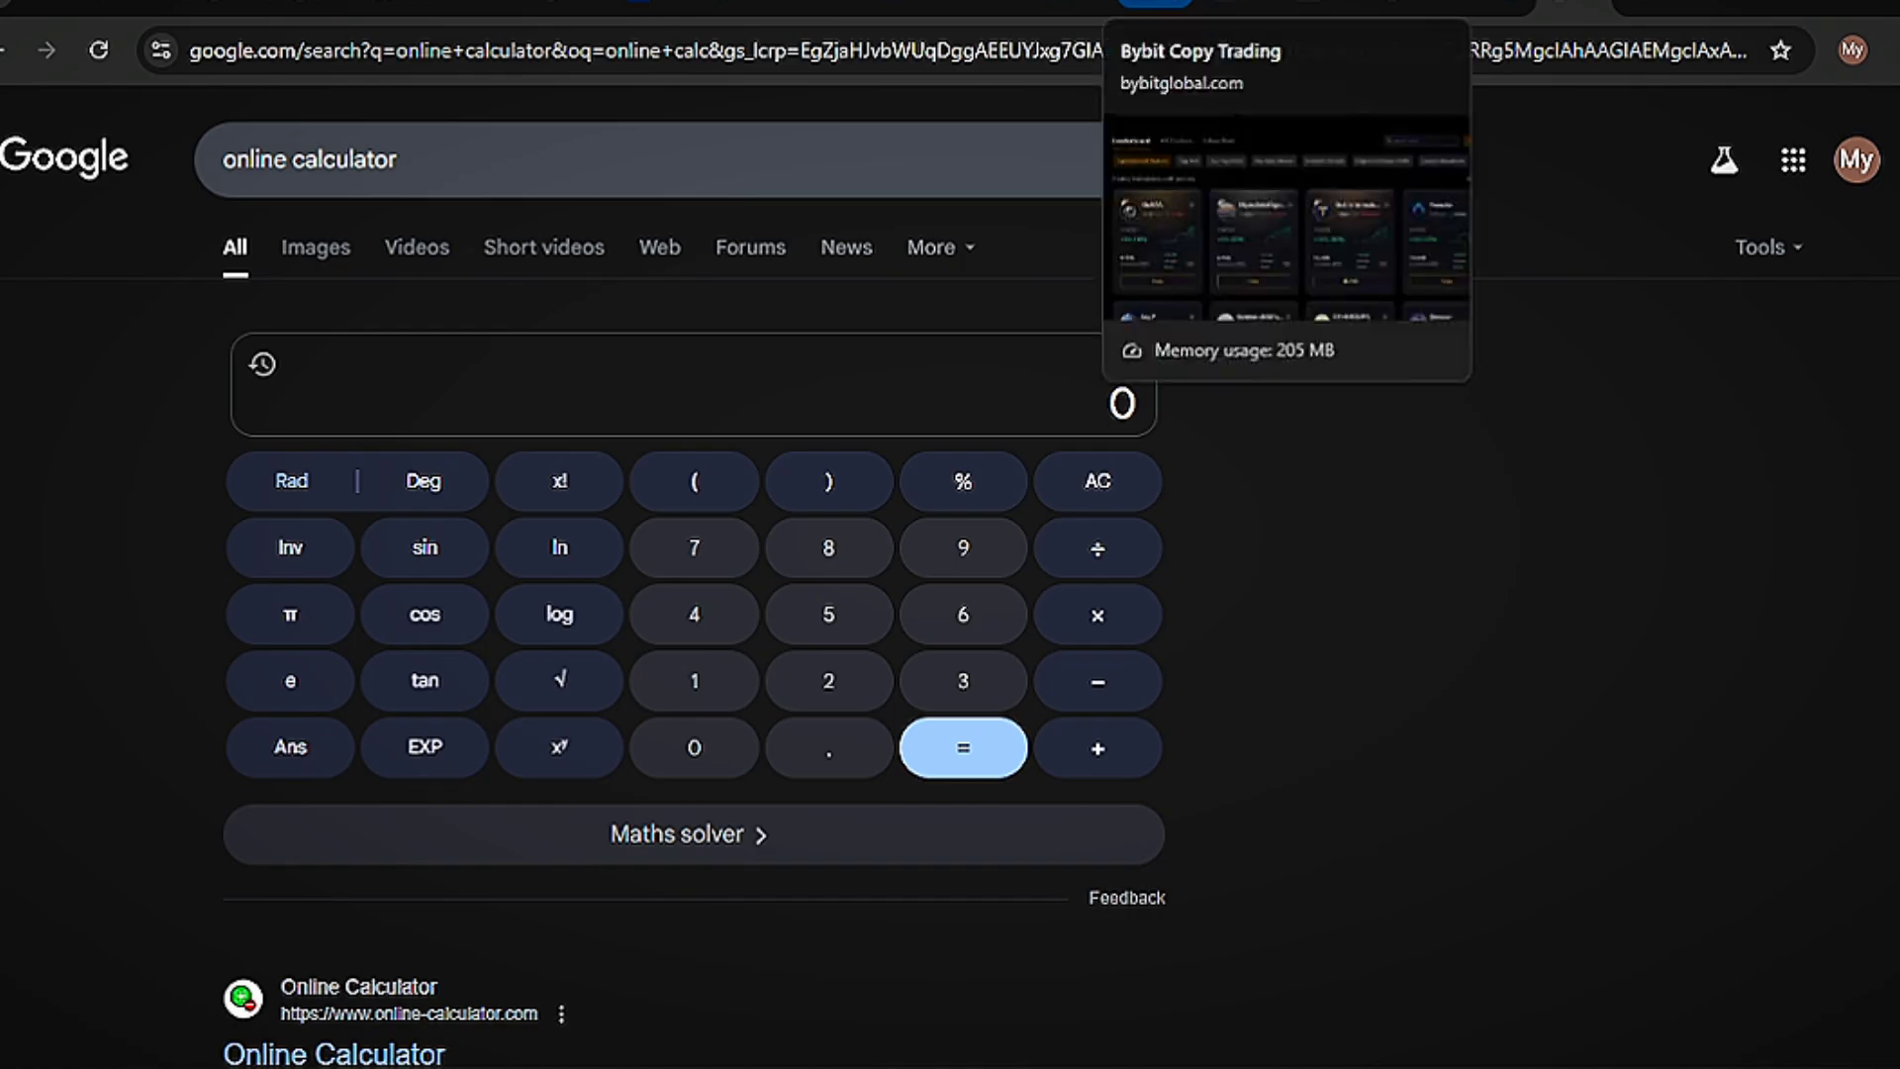
- Return to the Bybit copy trading leaderboard and check the first top balanced trader's 30-day ROI
{"action": "left_click", "coordinate": [1154, 5]}
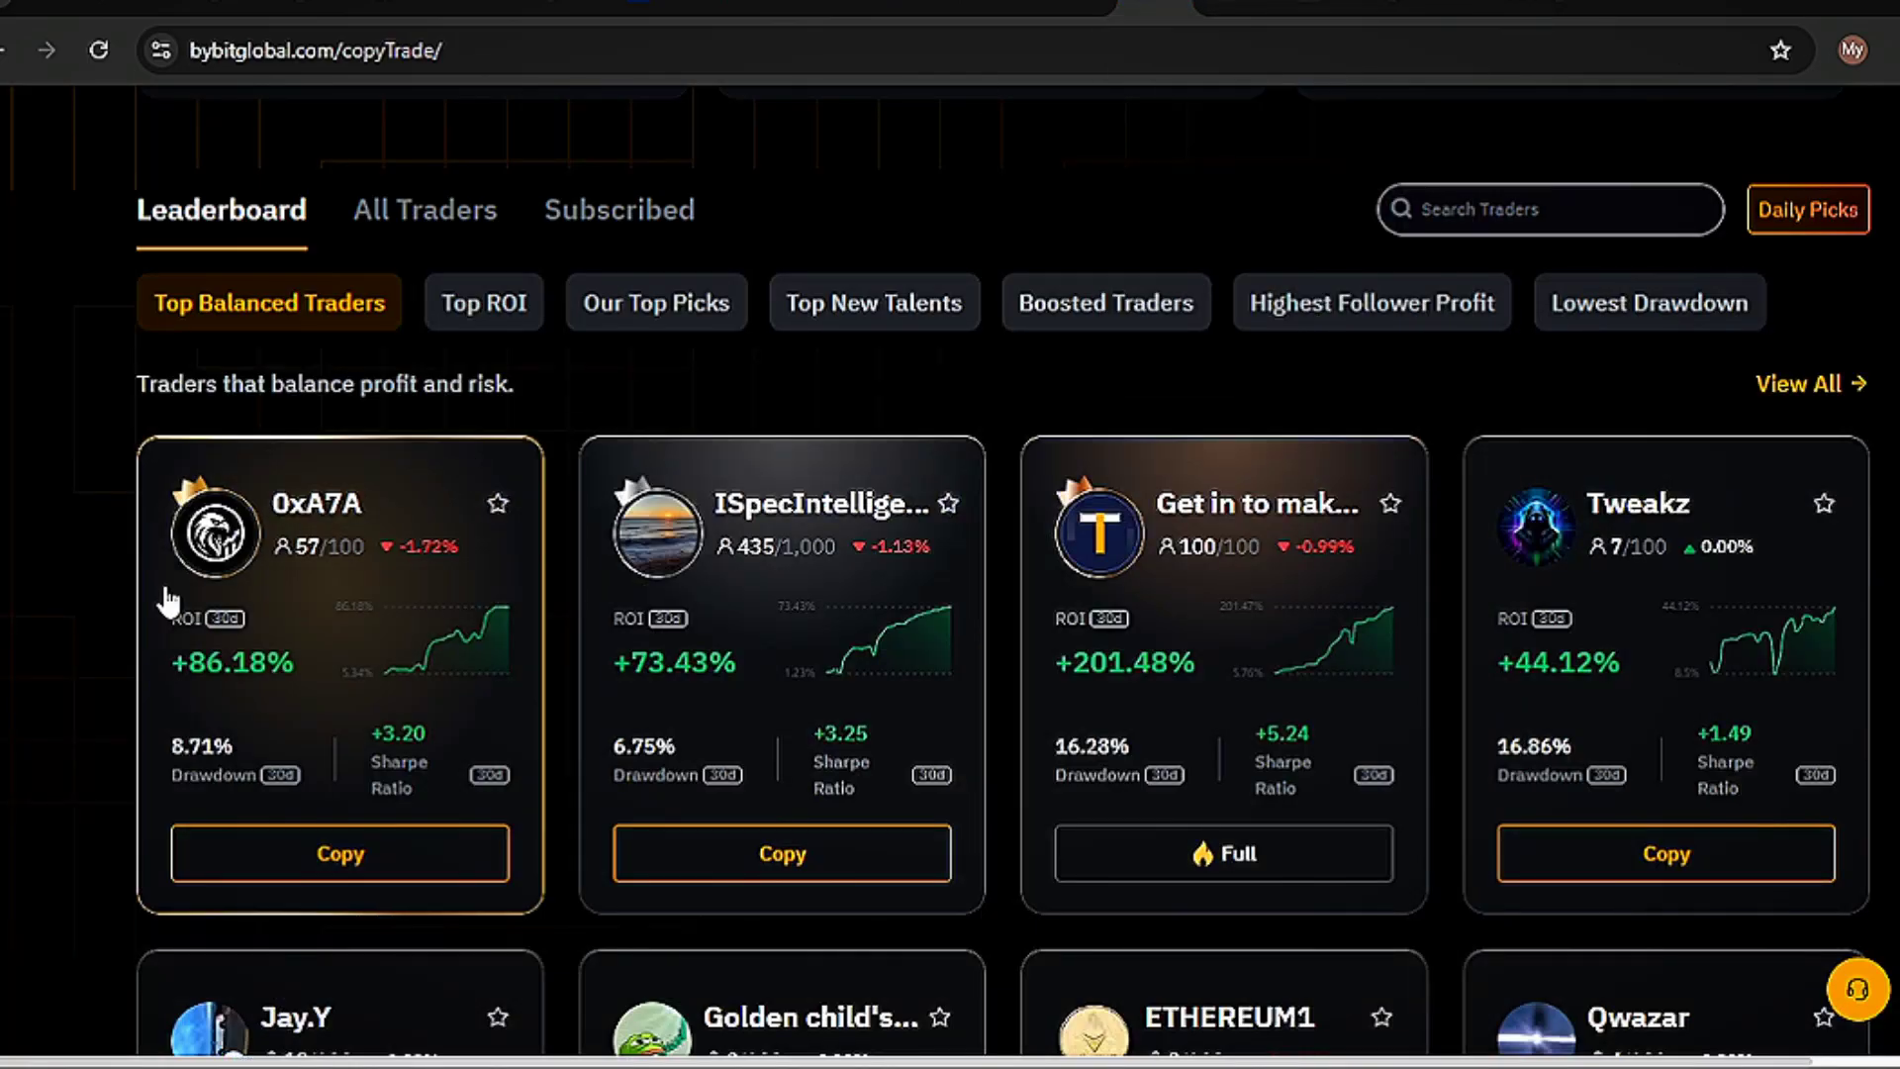
{"action": "scroll", "coordinate": [168, 599], "scroll_direction": "down", "scroll_amount": 1}
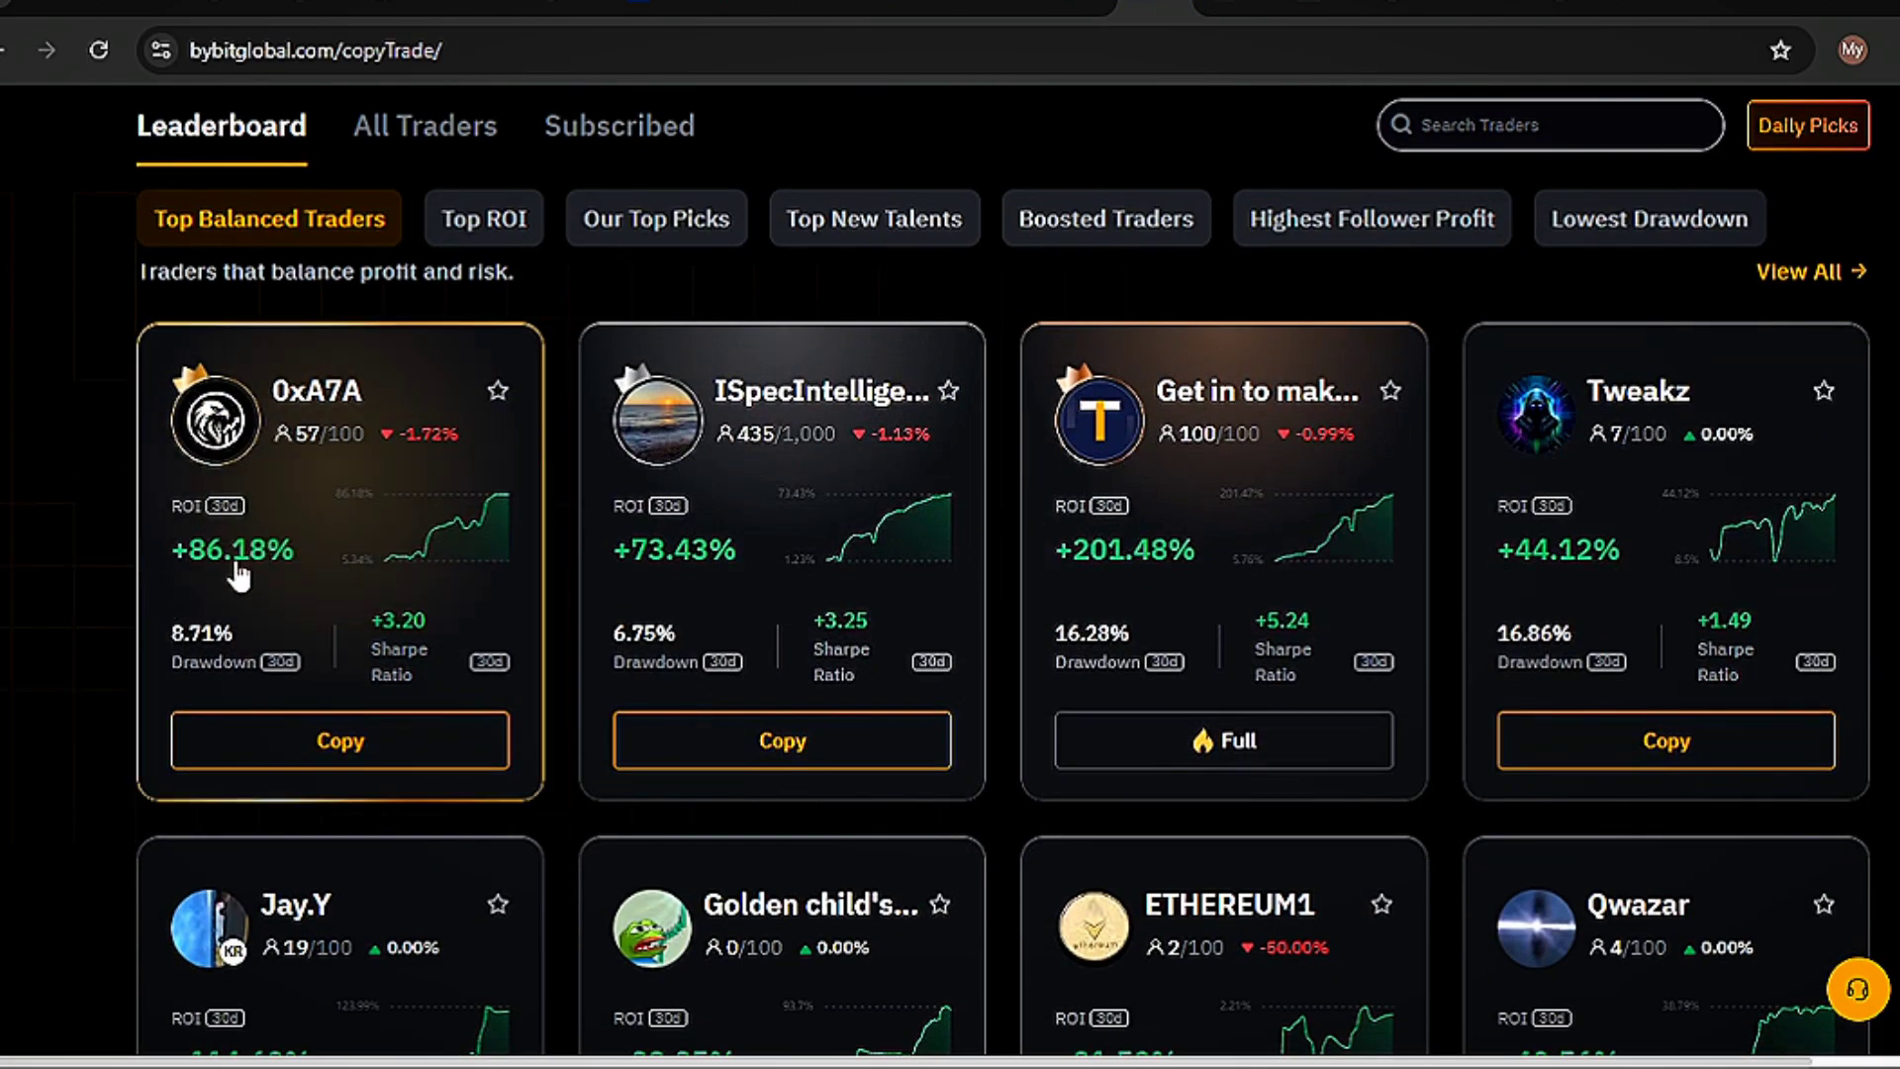
{"action": "mouse_move", "coordinate": [176, 516]}
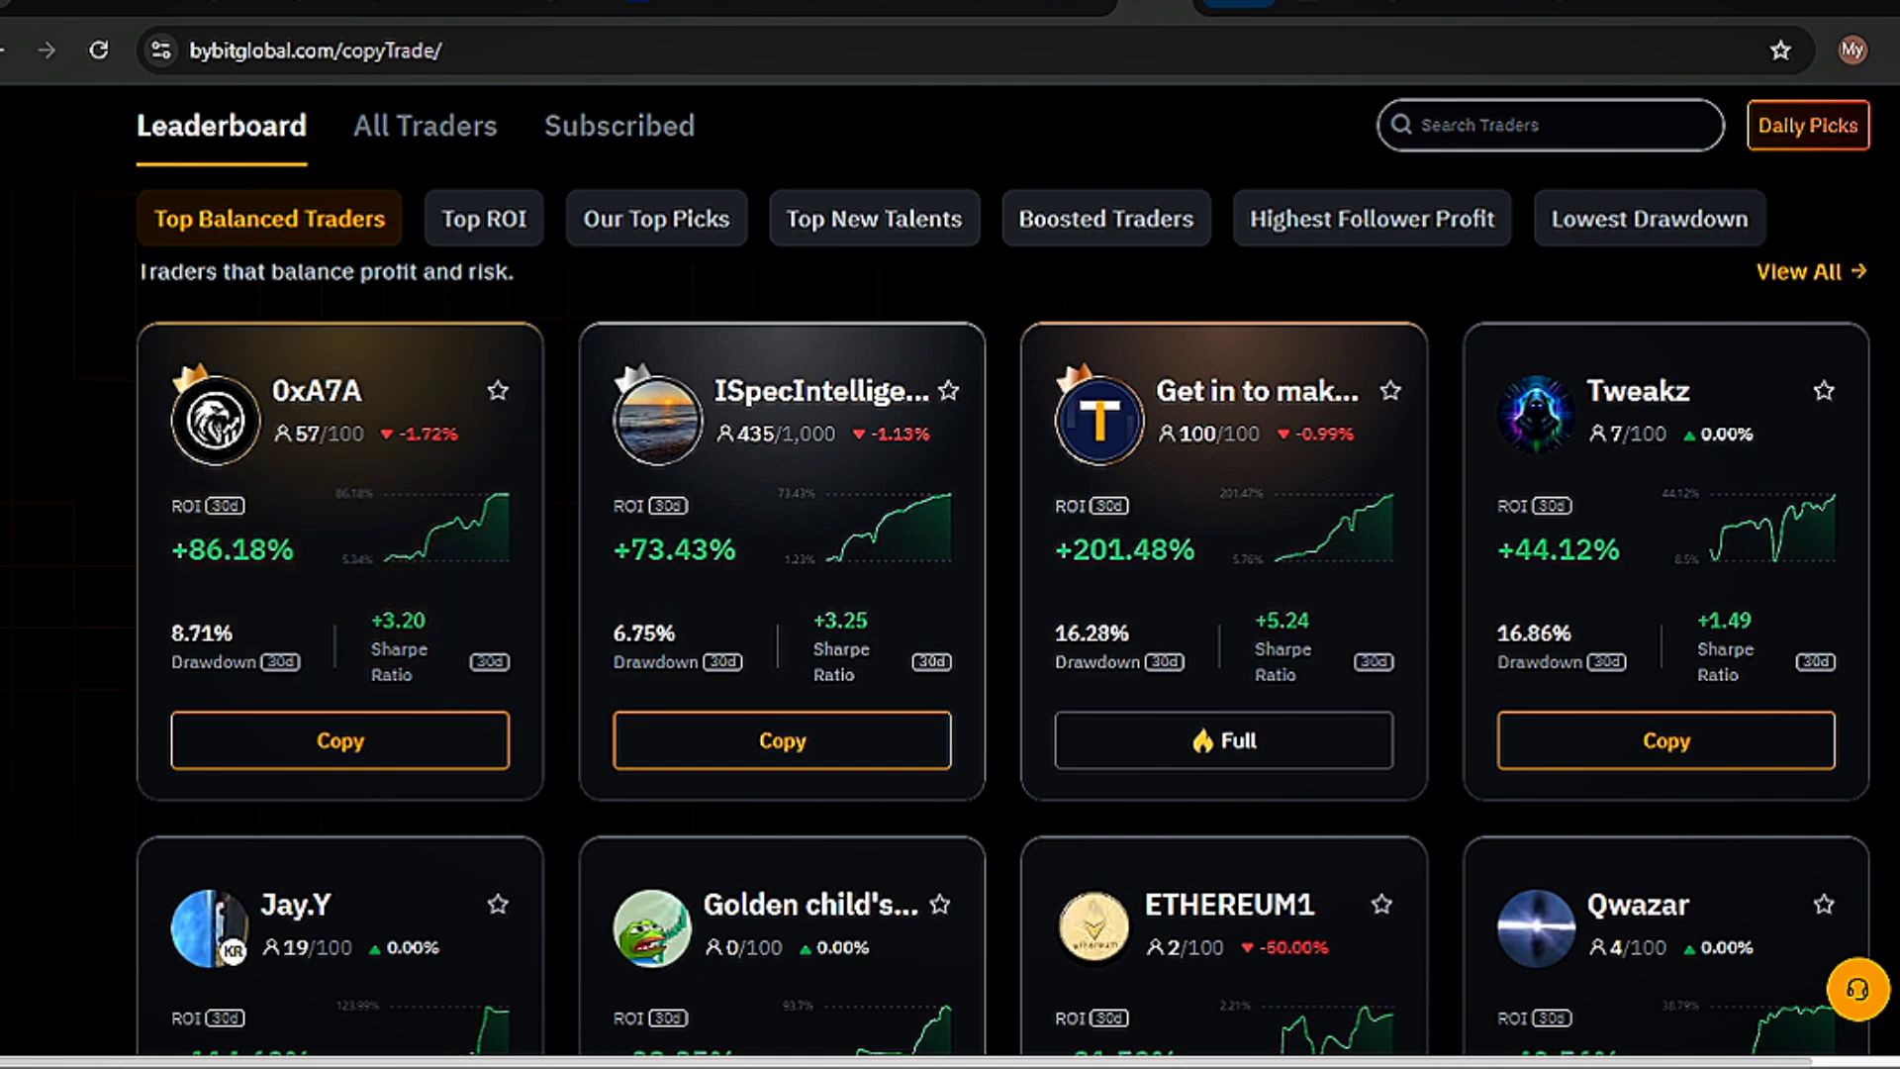
- Switch to the Google calculator and calculate 100 × 86% to estimate the profit on a 100 investment
{"action": "left_click", "coordinate": [1453, 15]}
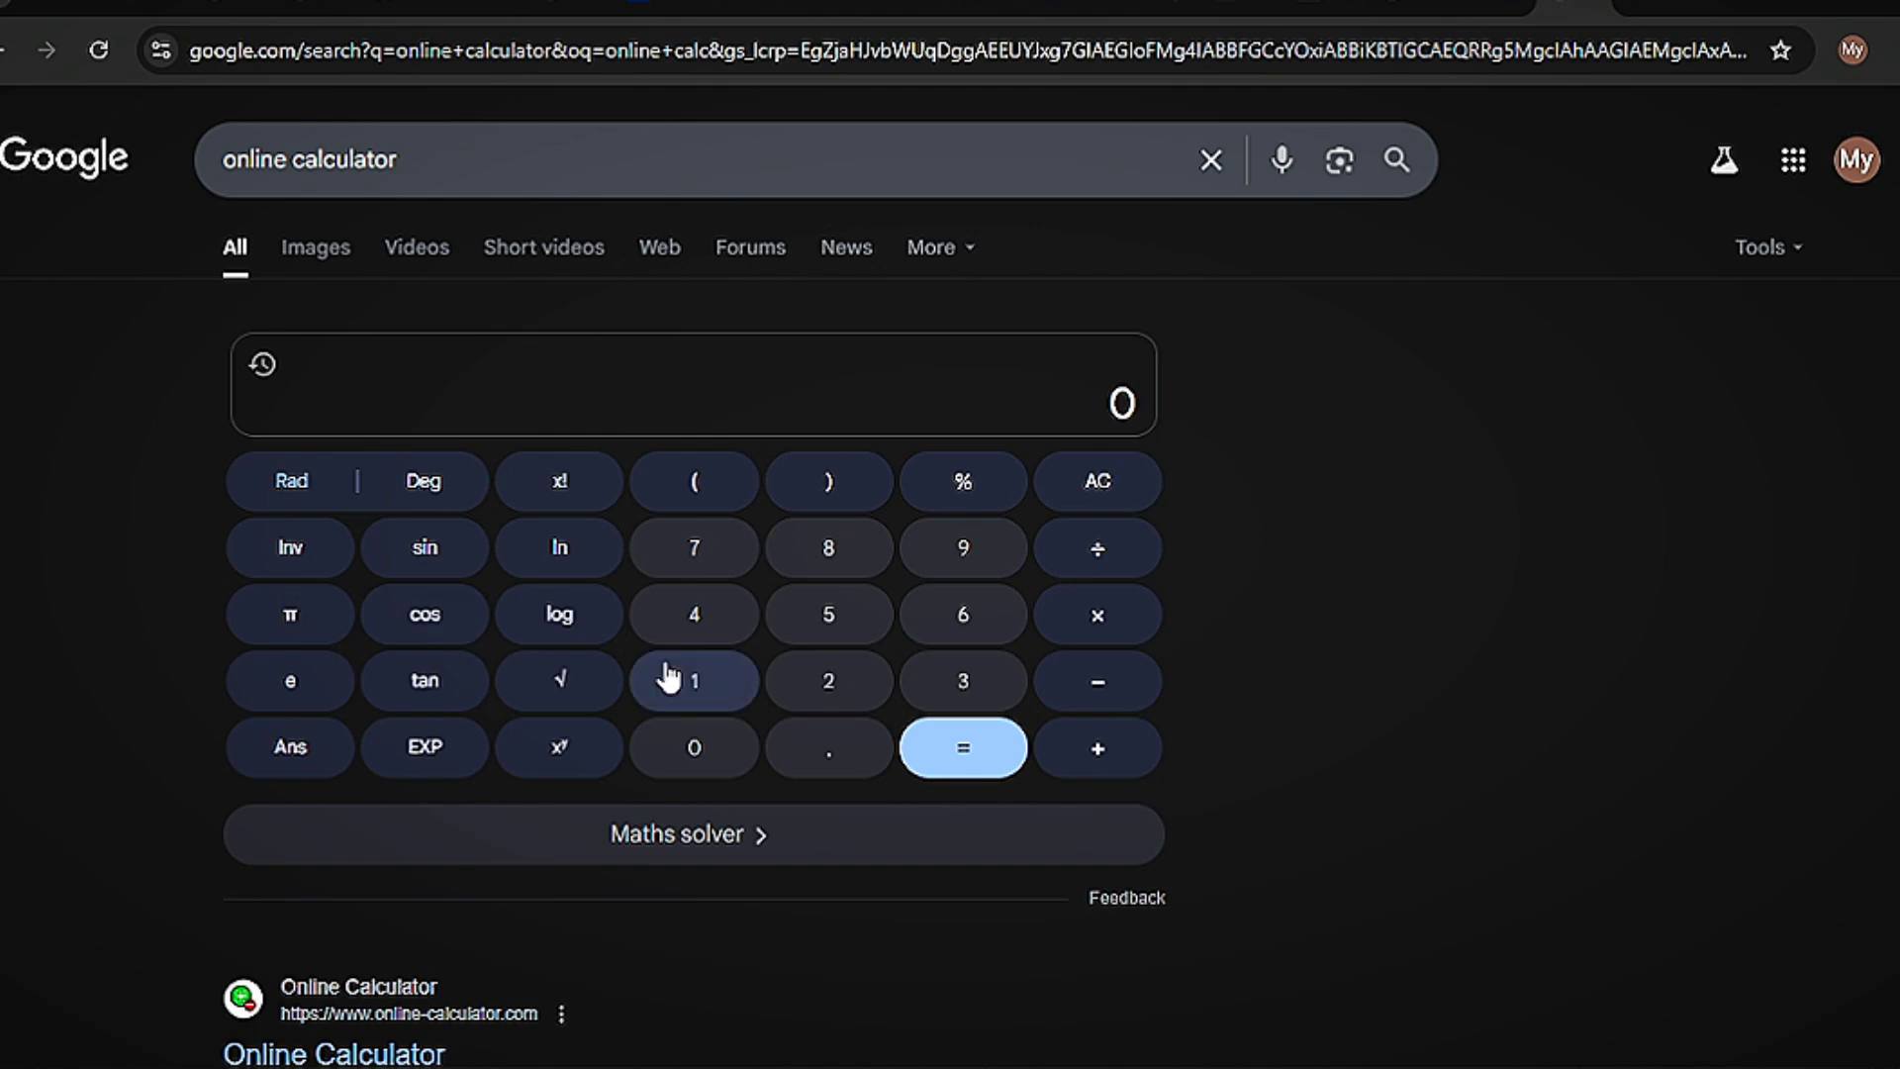
{"action": "left_click", "coordinate": [669, 678]}
{"action": "left_click", "coordinate": [692, 754]}
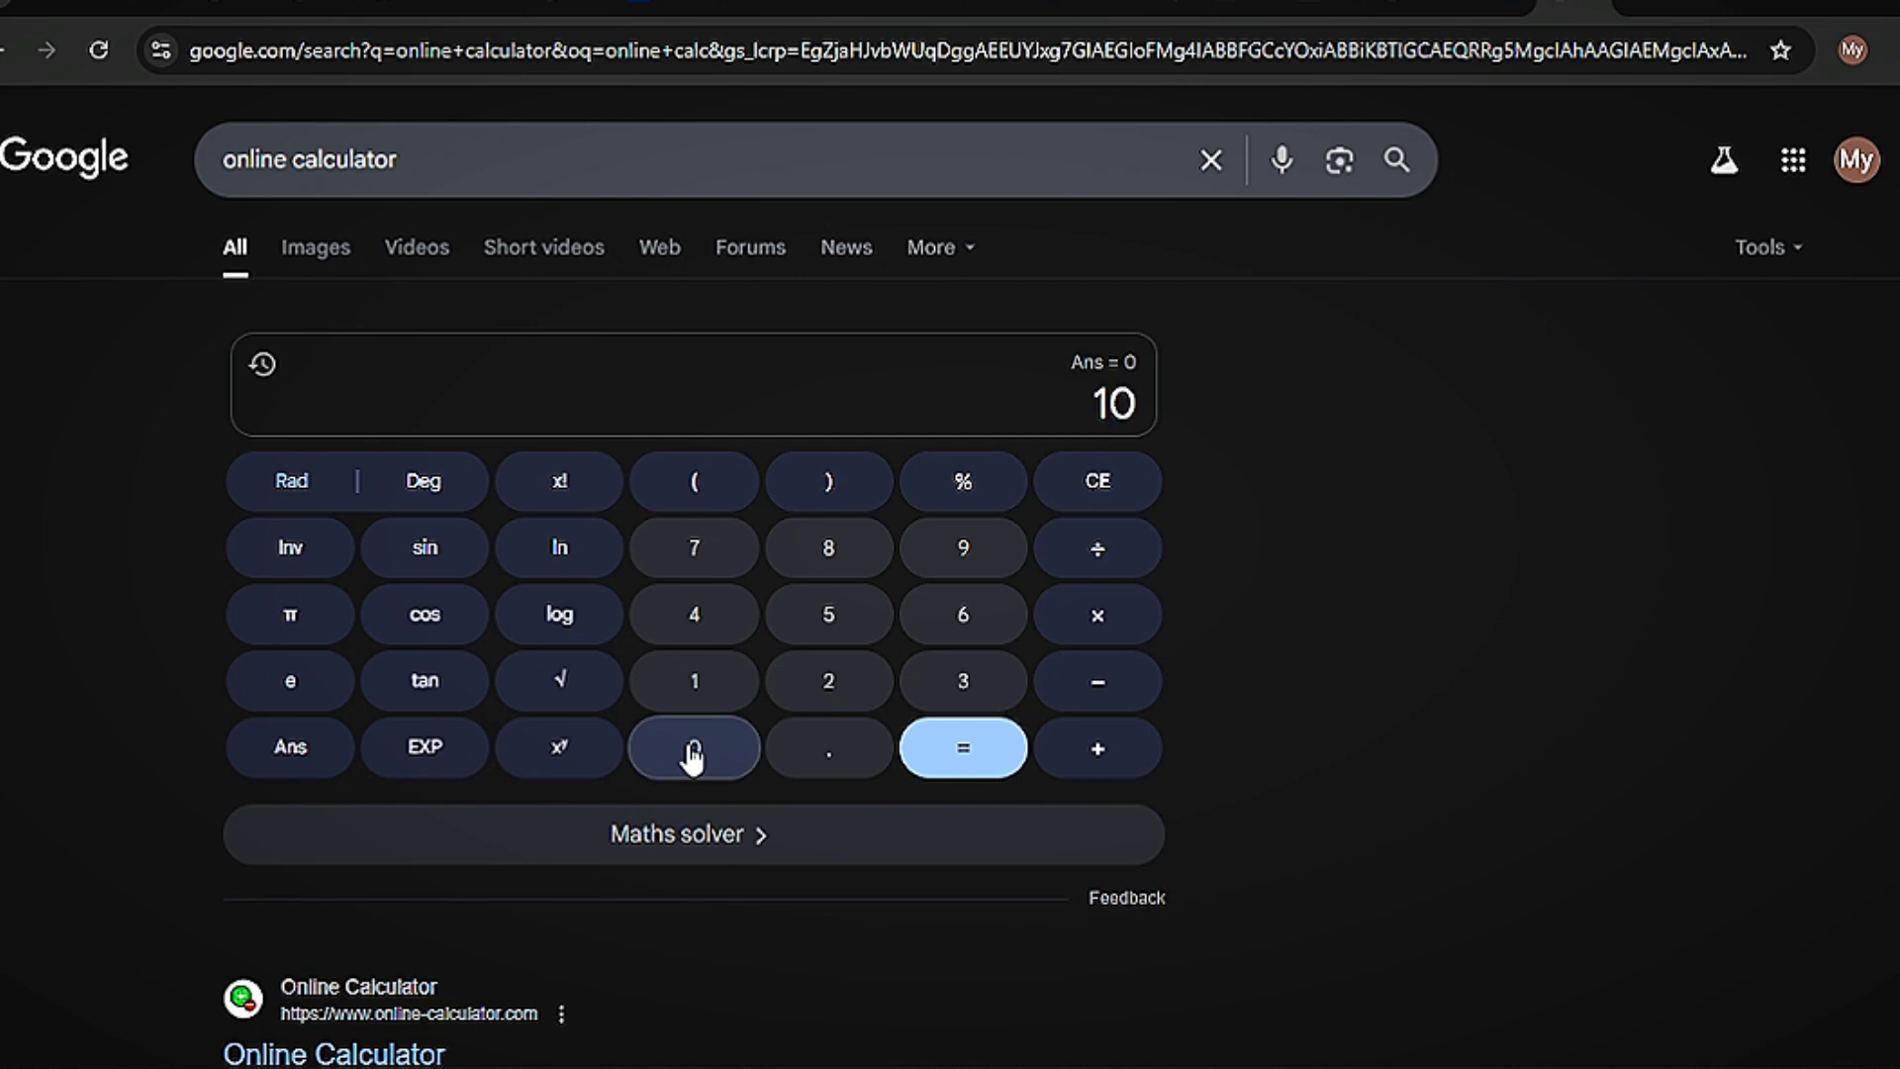
{"action": "left_click", "coordinate": [693, 752]}
{"action": "left_click", "coordinate": [1106, 599]}
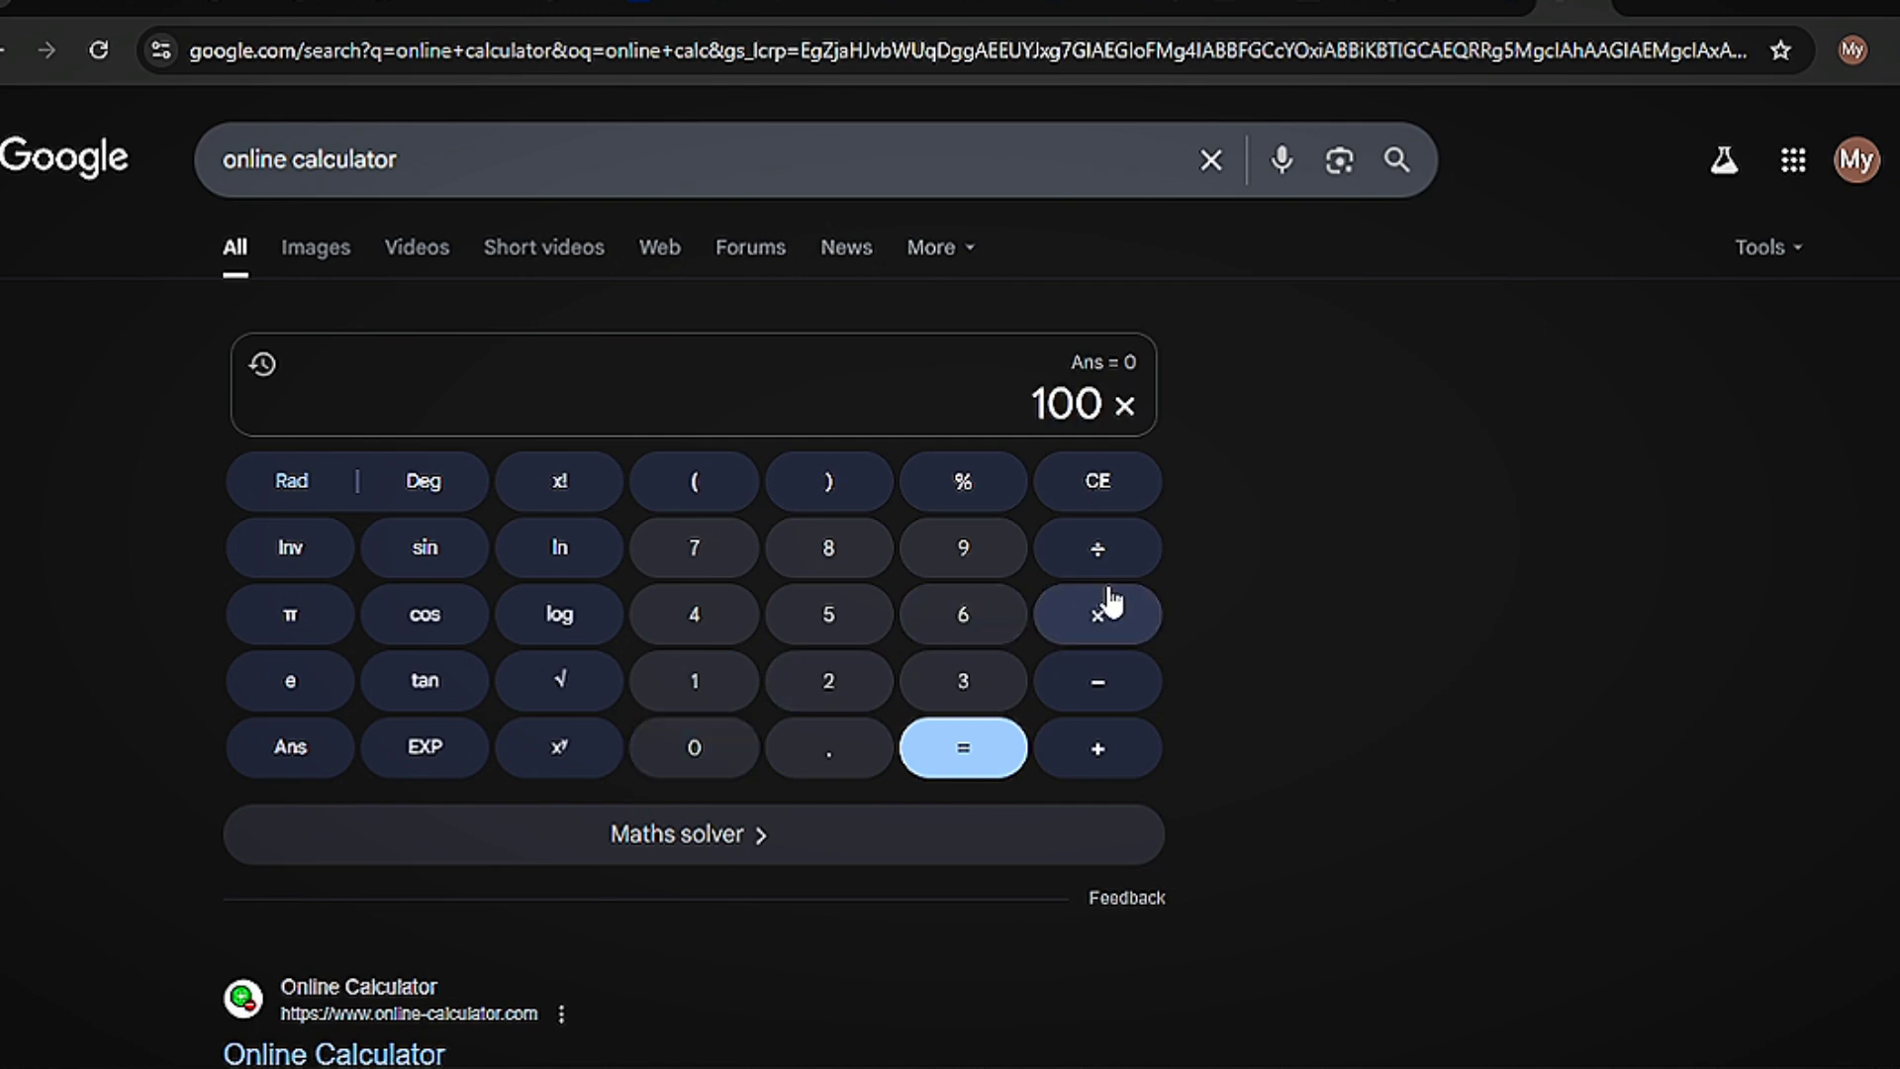
{"action": "left_click", "coordinate": [842, 562]}
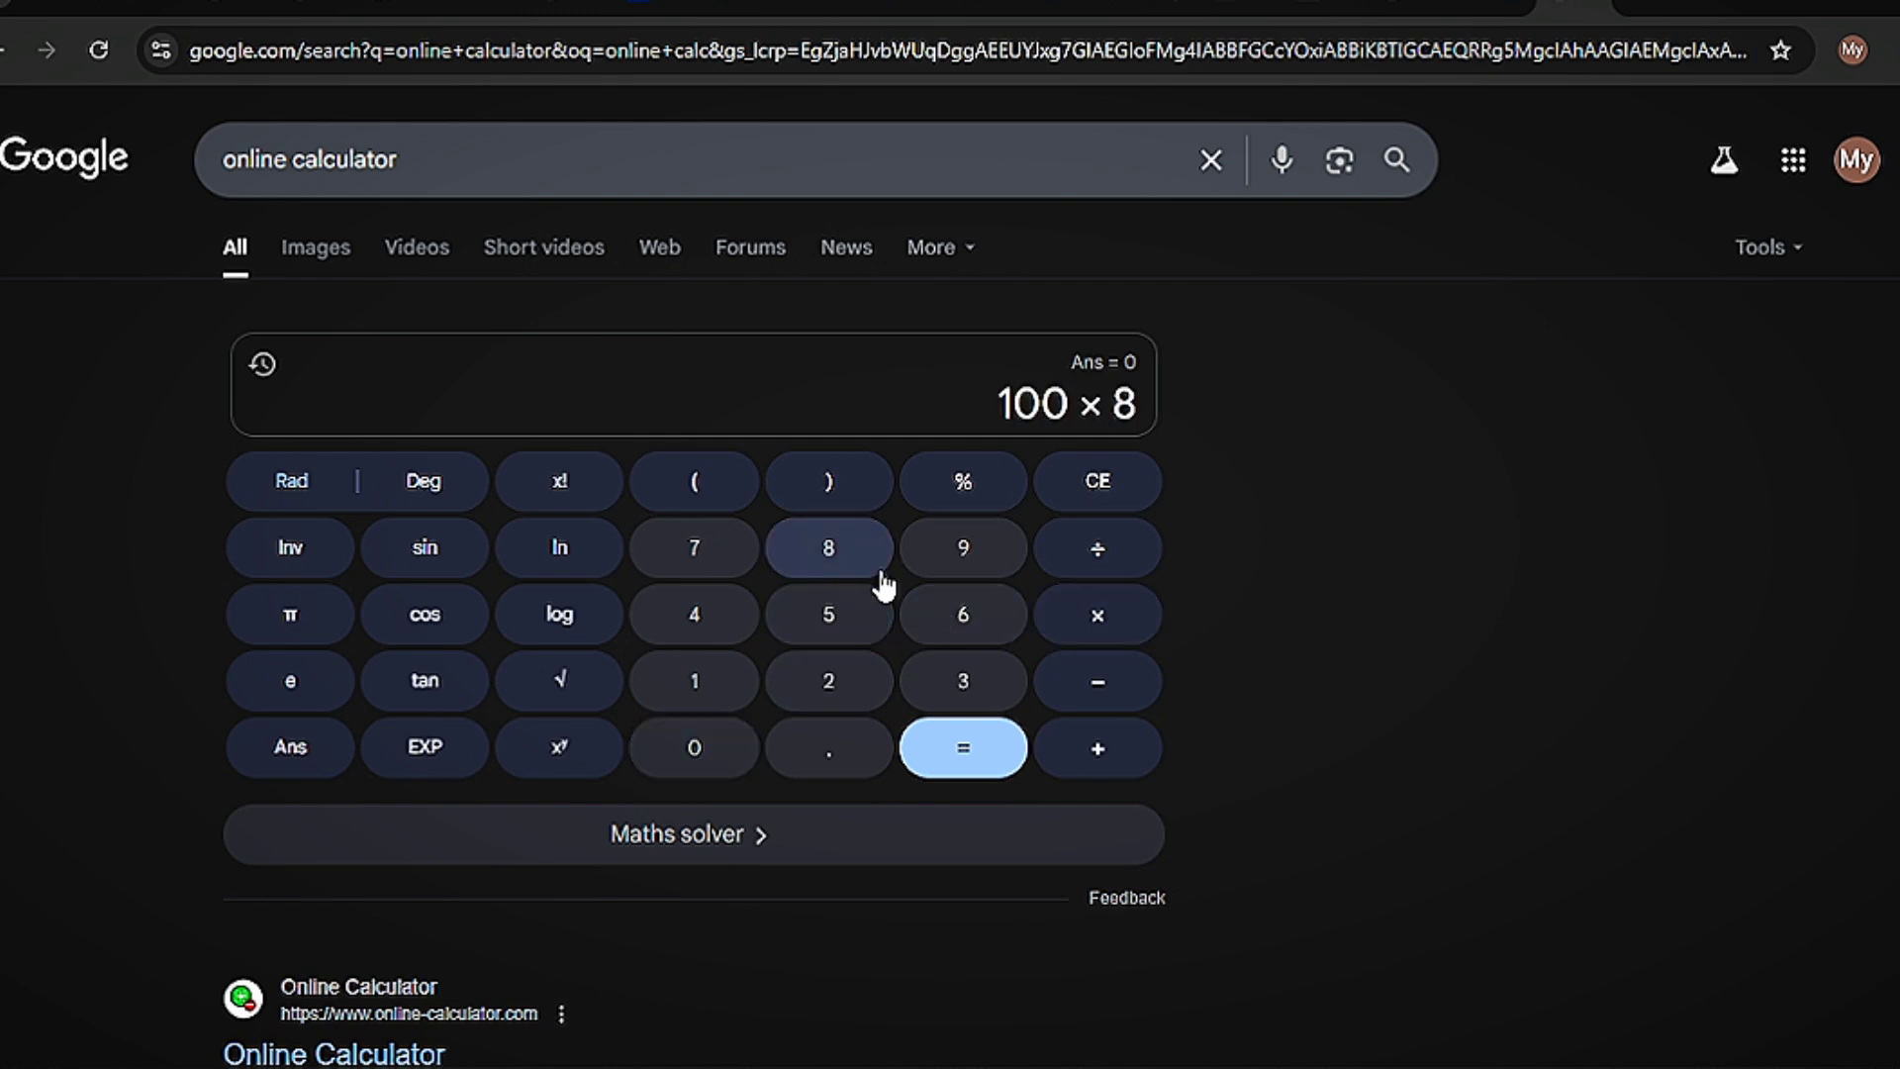
{"action": "left_click", "coordinate": [972, 633]}
{"action": "left_click", "coordinate": [974, 485]}
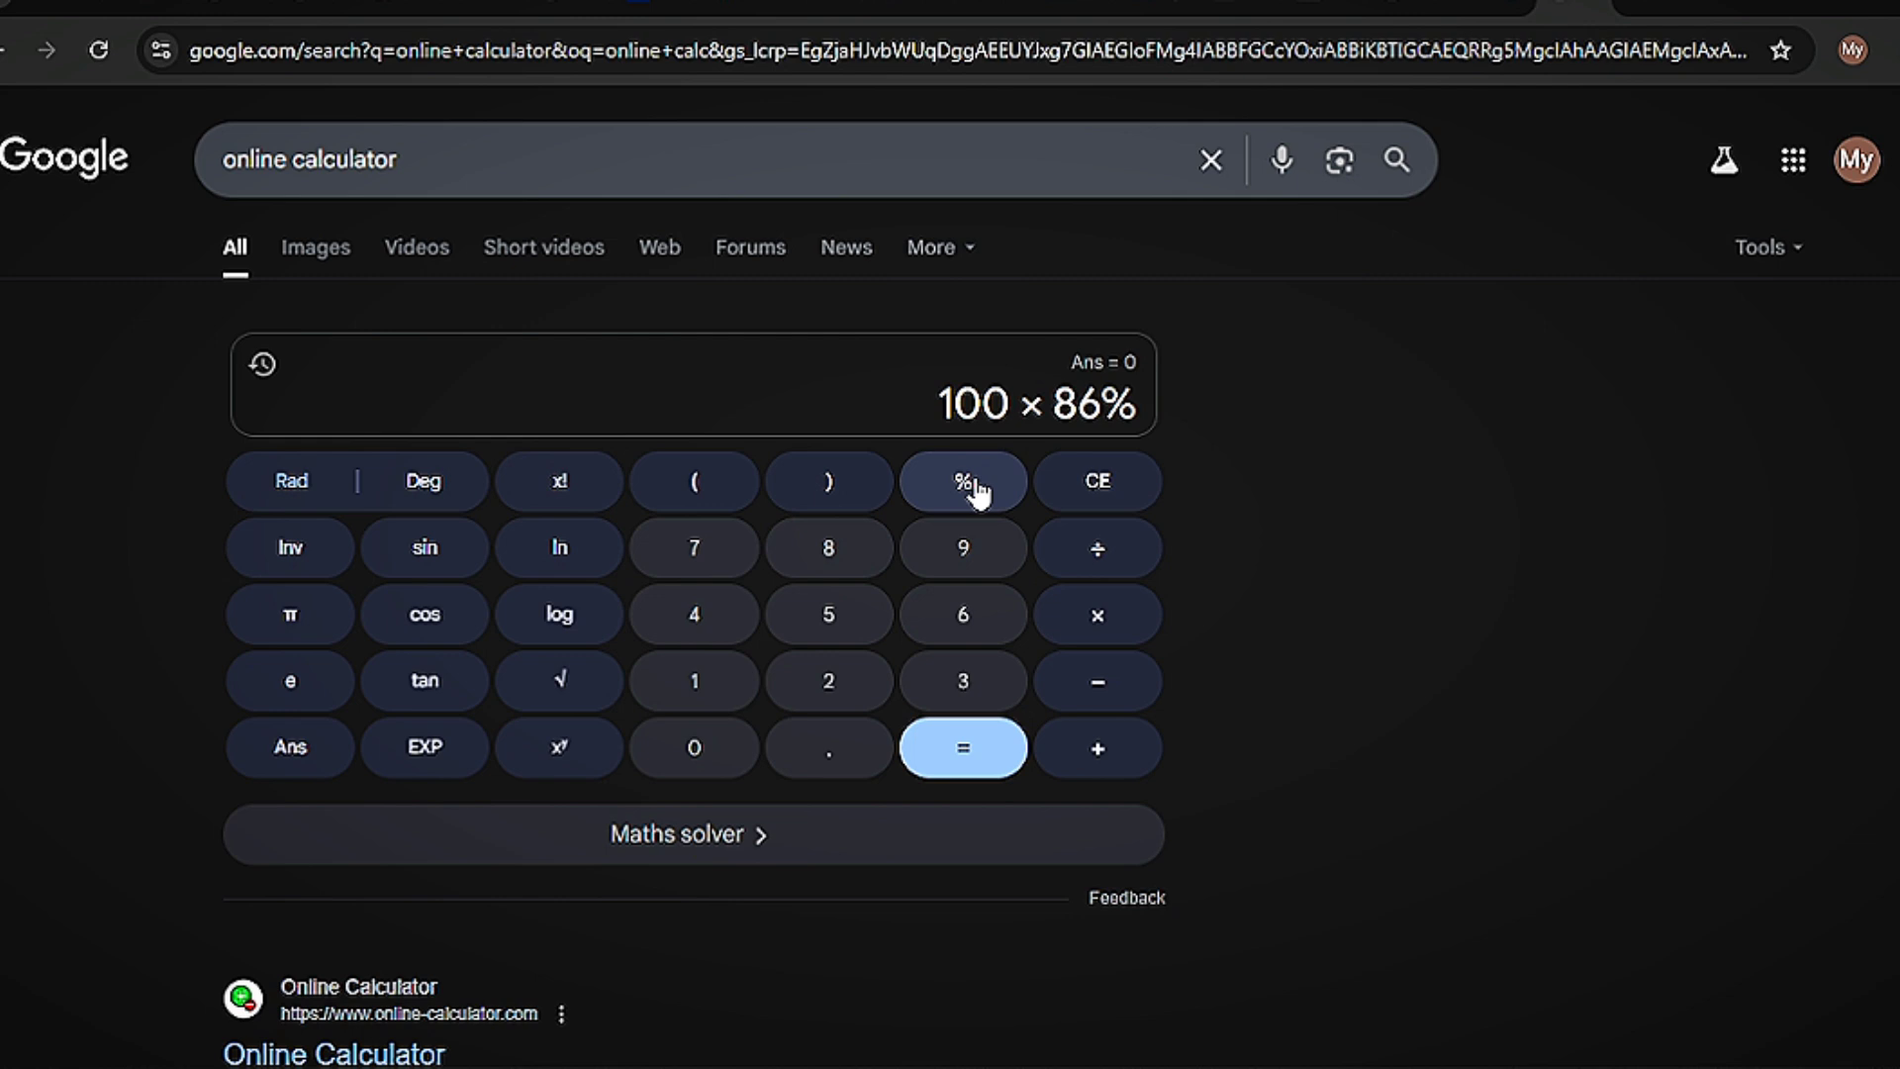
{"action": "left_click", "coordinate": [990, 747]}
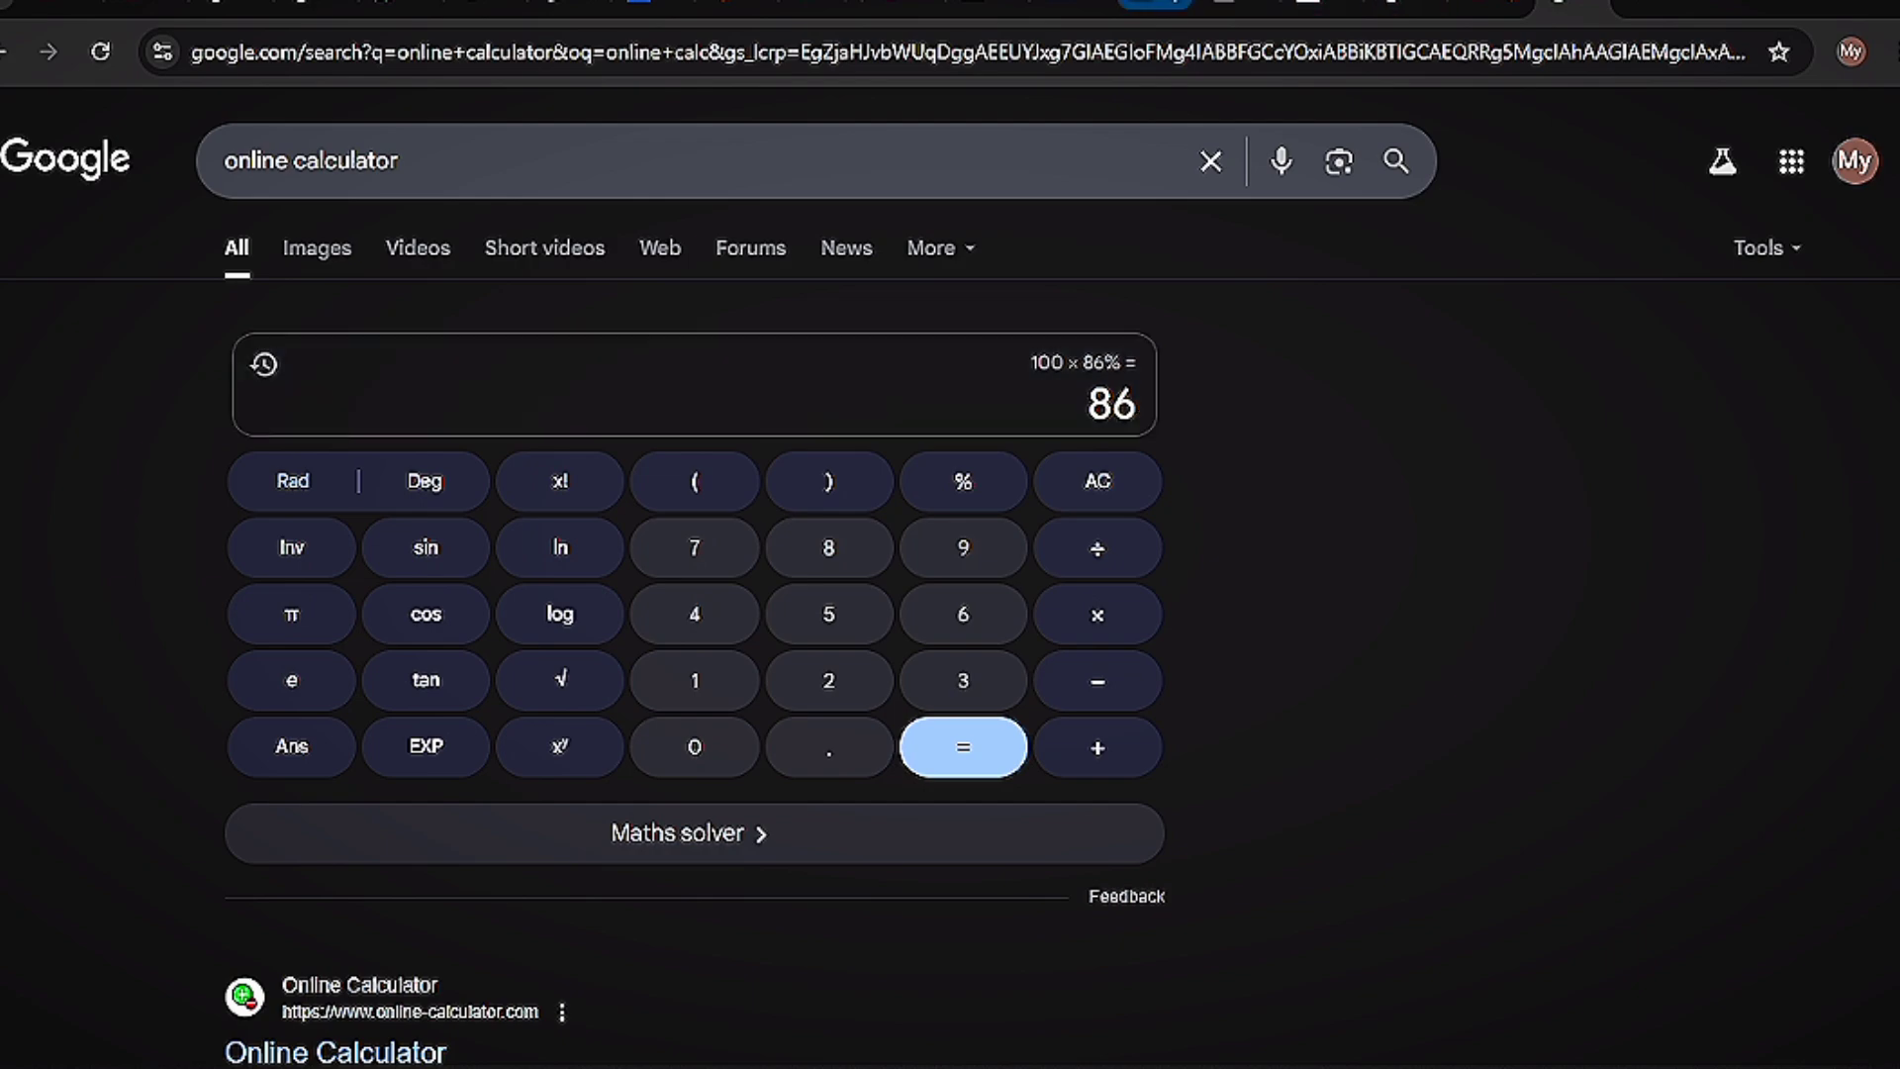
- Recheck the first trader's card on Bybit, and in the Google calculator clear the previous result and calculate 500 × 86%
{"action": "left_click", "coordinate": [1153, 6]}
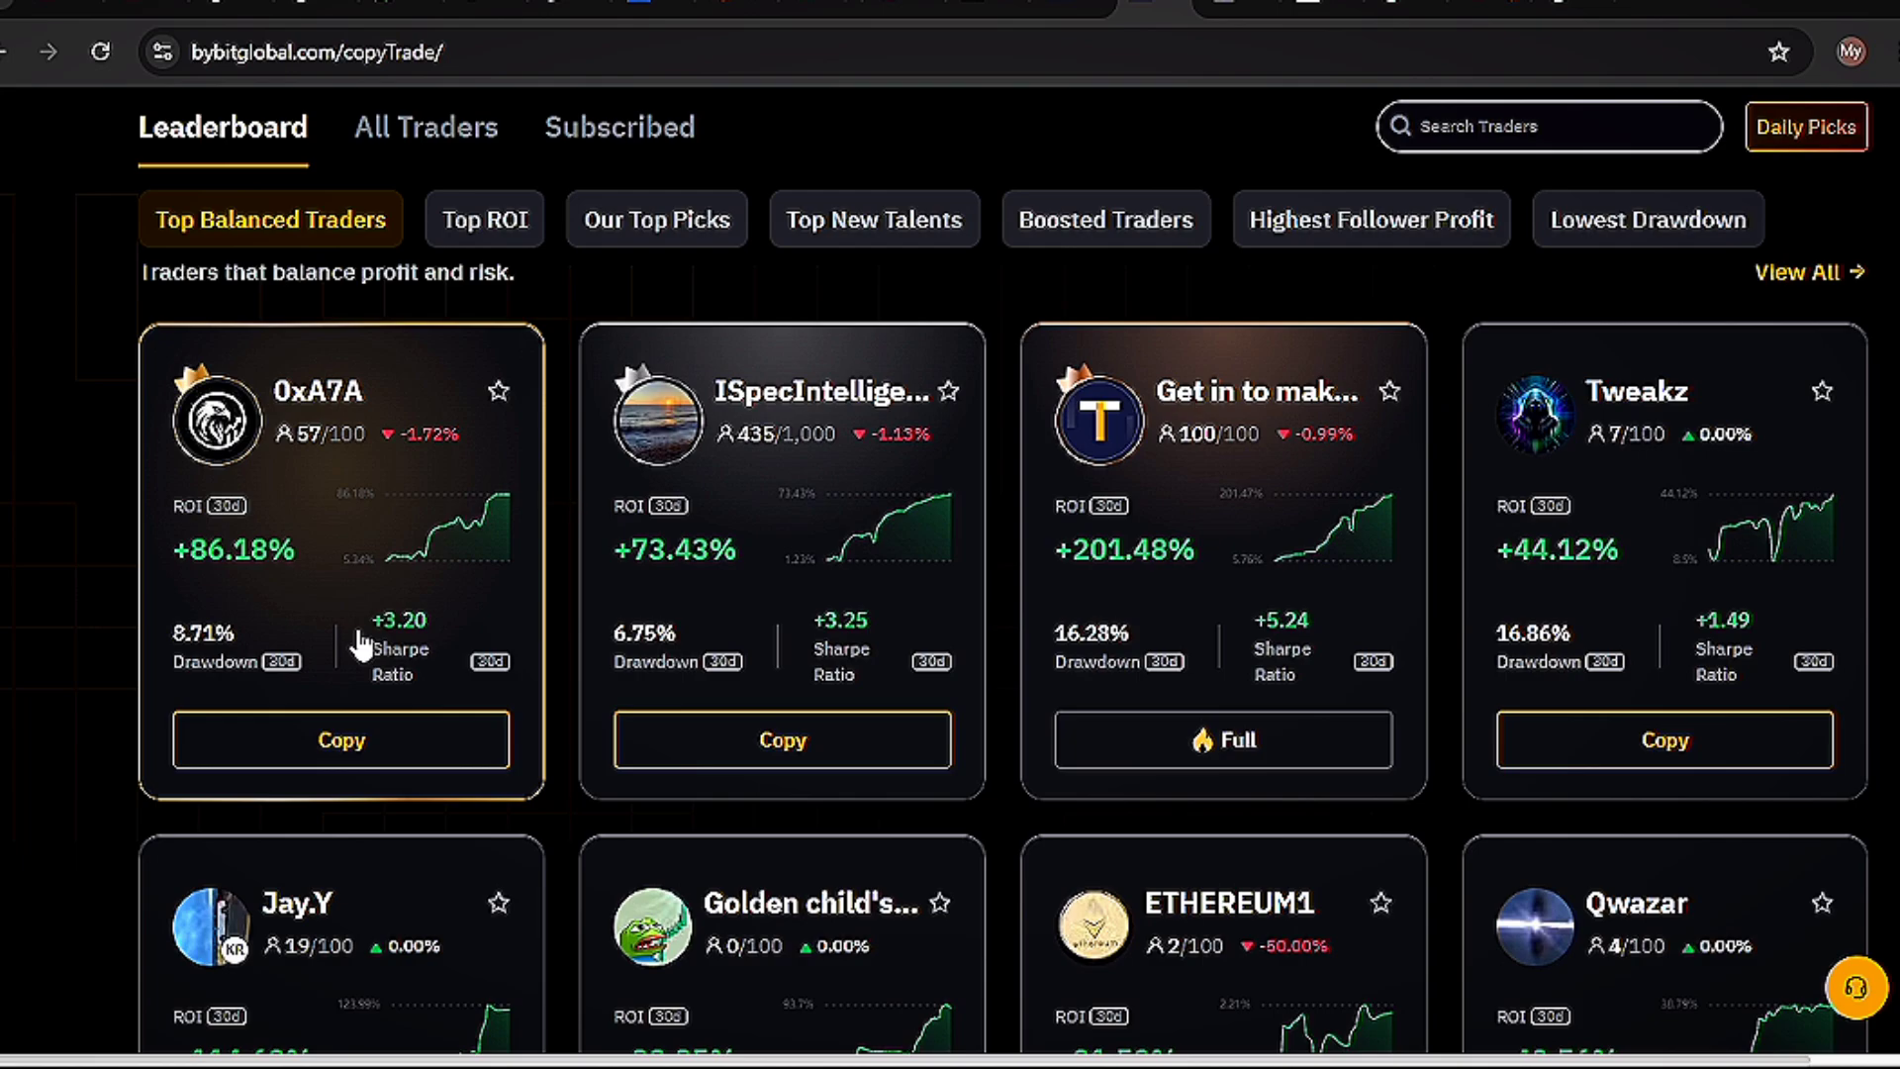
{"action": "left_click", "coordinate": [1573, 12]}
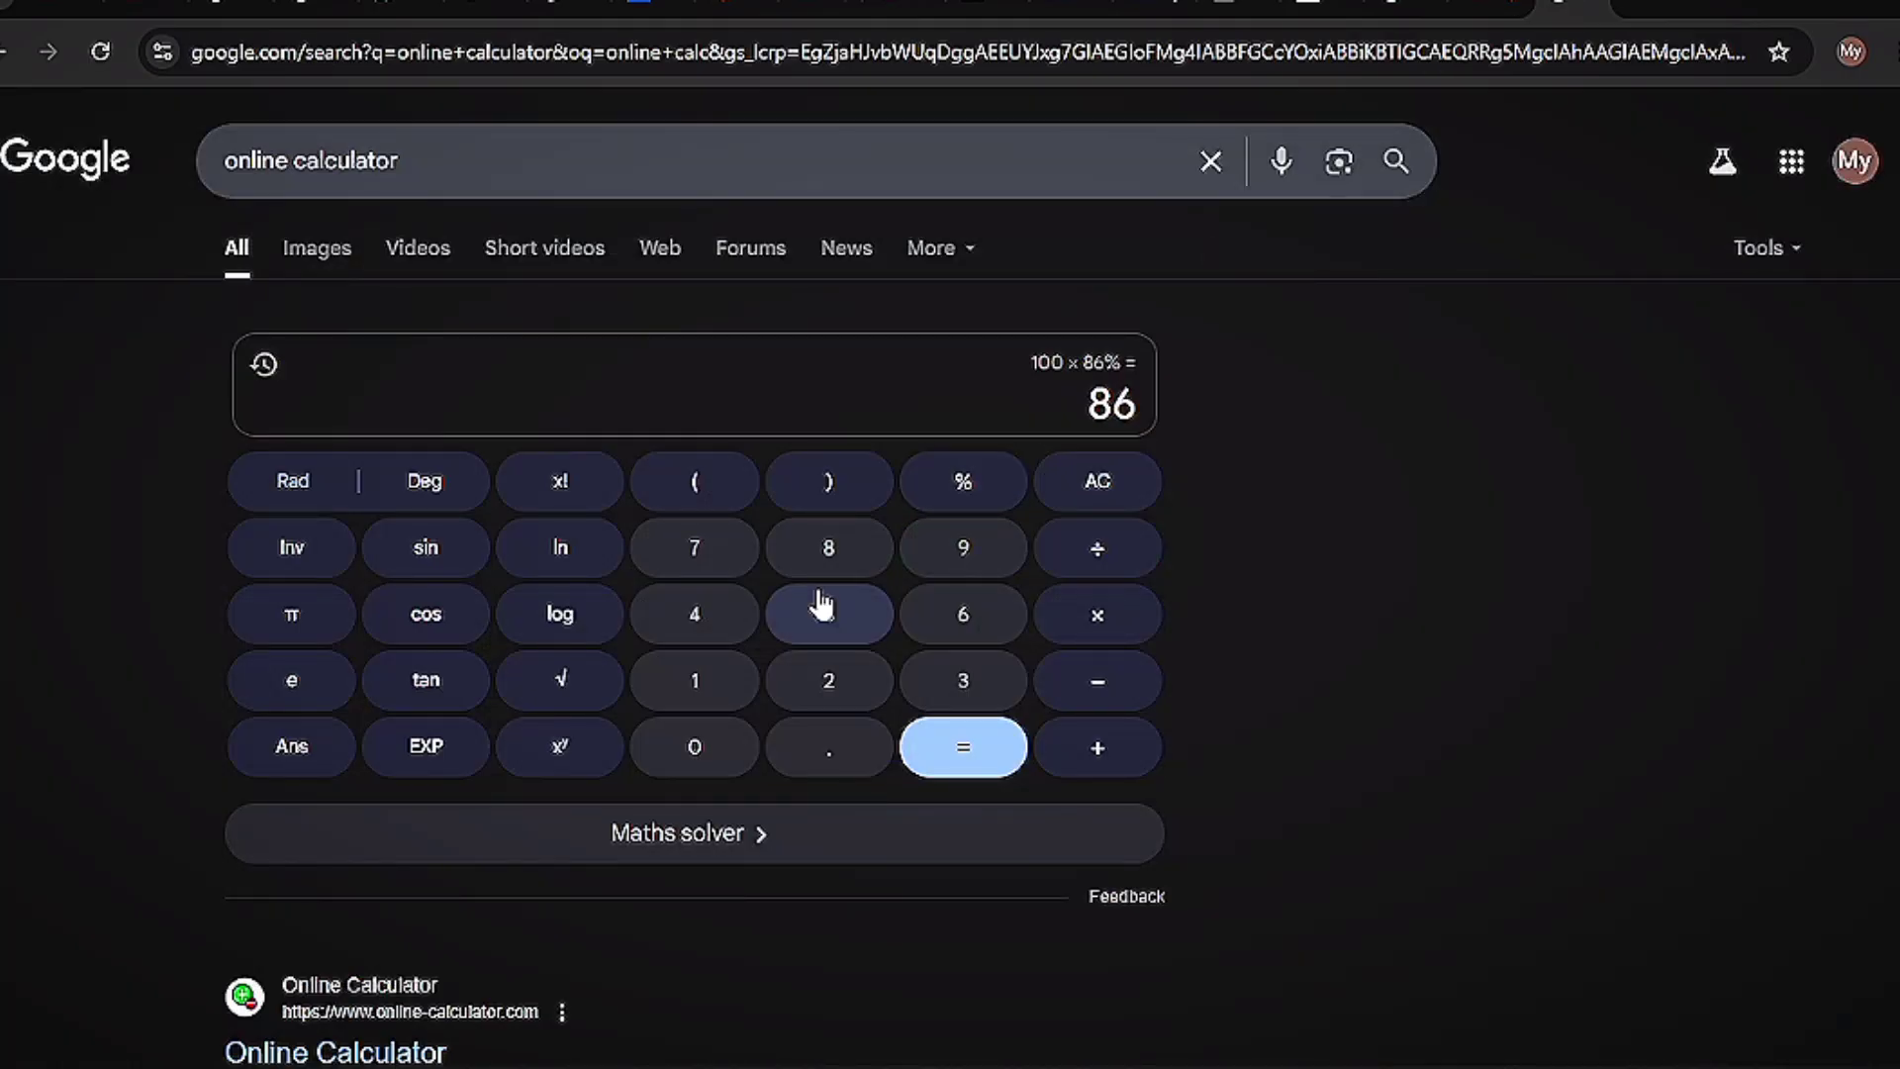
{"action": "left_click", "coordinate": [1138, 481]}
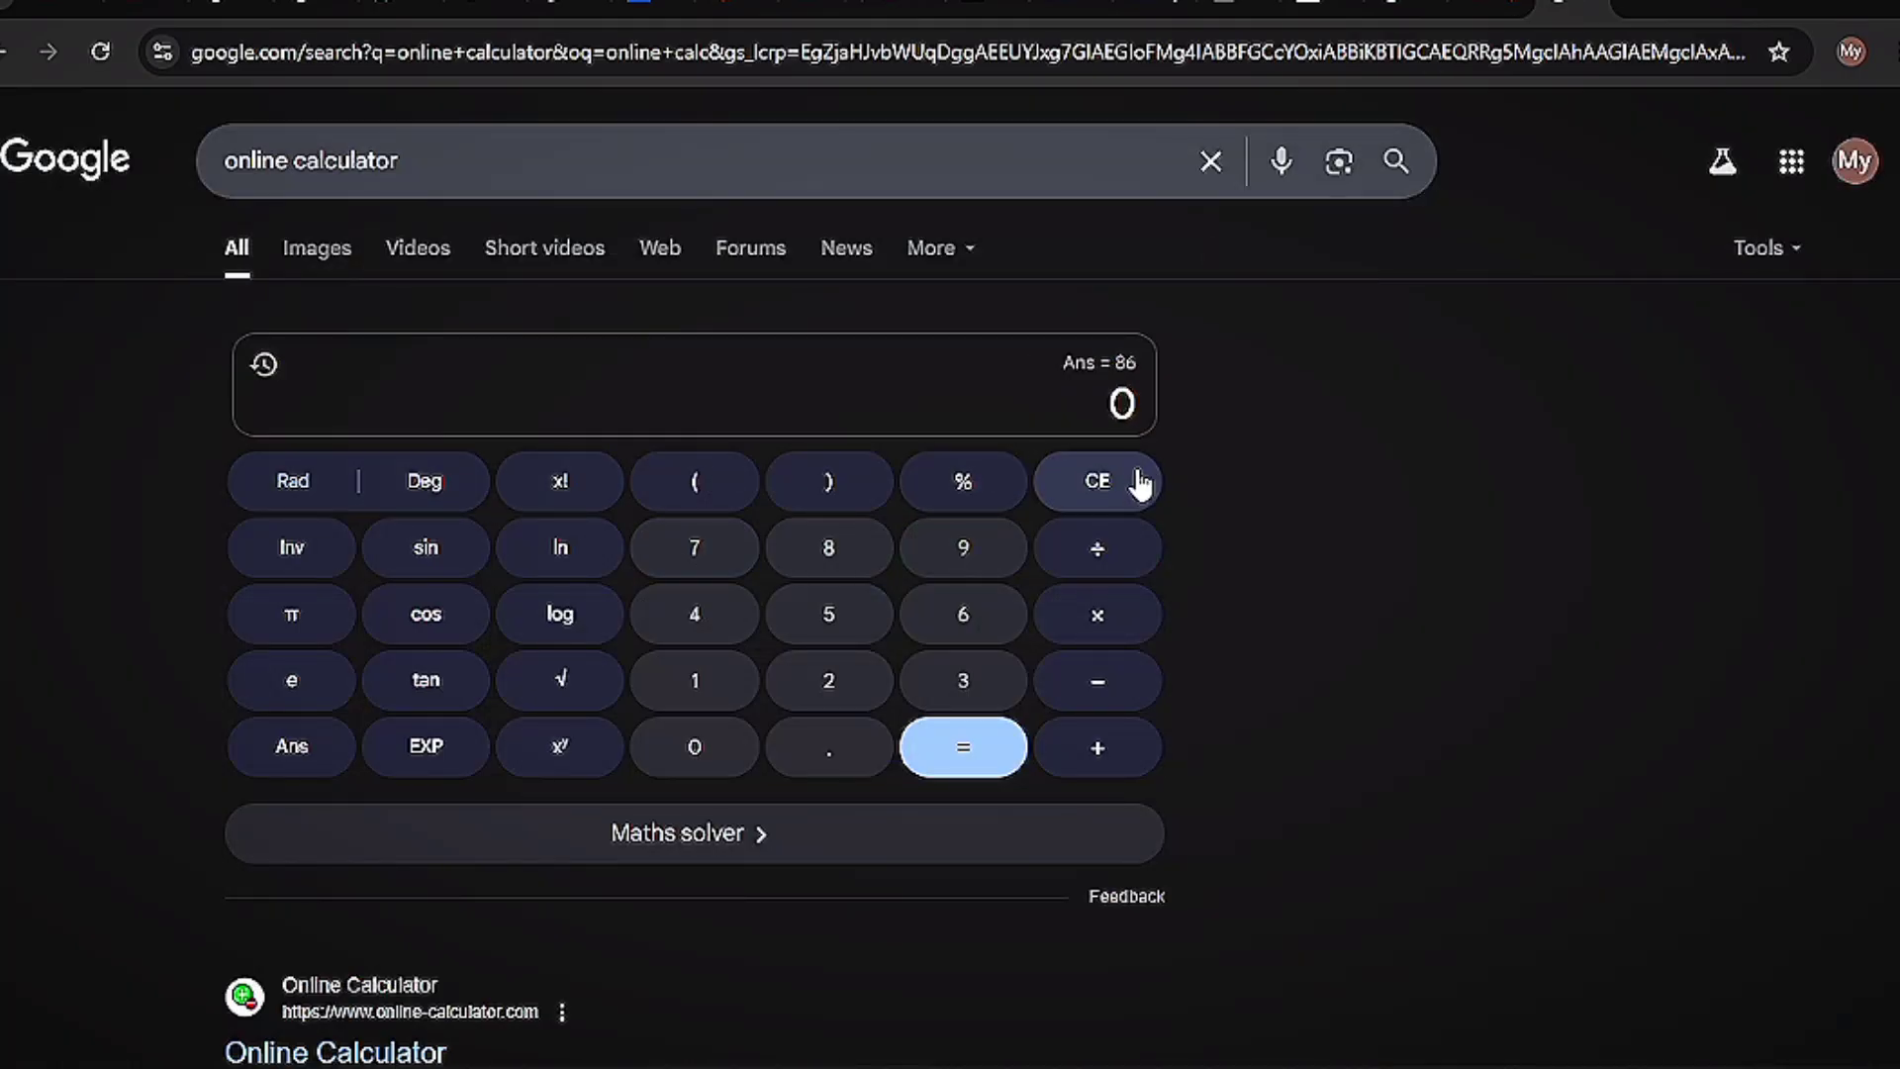
{"action": "left_click", "coordinate": [831, 629]}
{"action": "left_click", "coordinate": [713, 763]}
{"action": "left_click", "coordinate": [714, 763]}
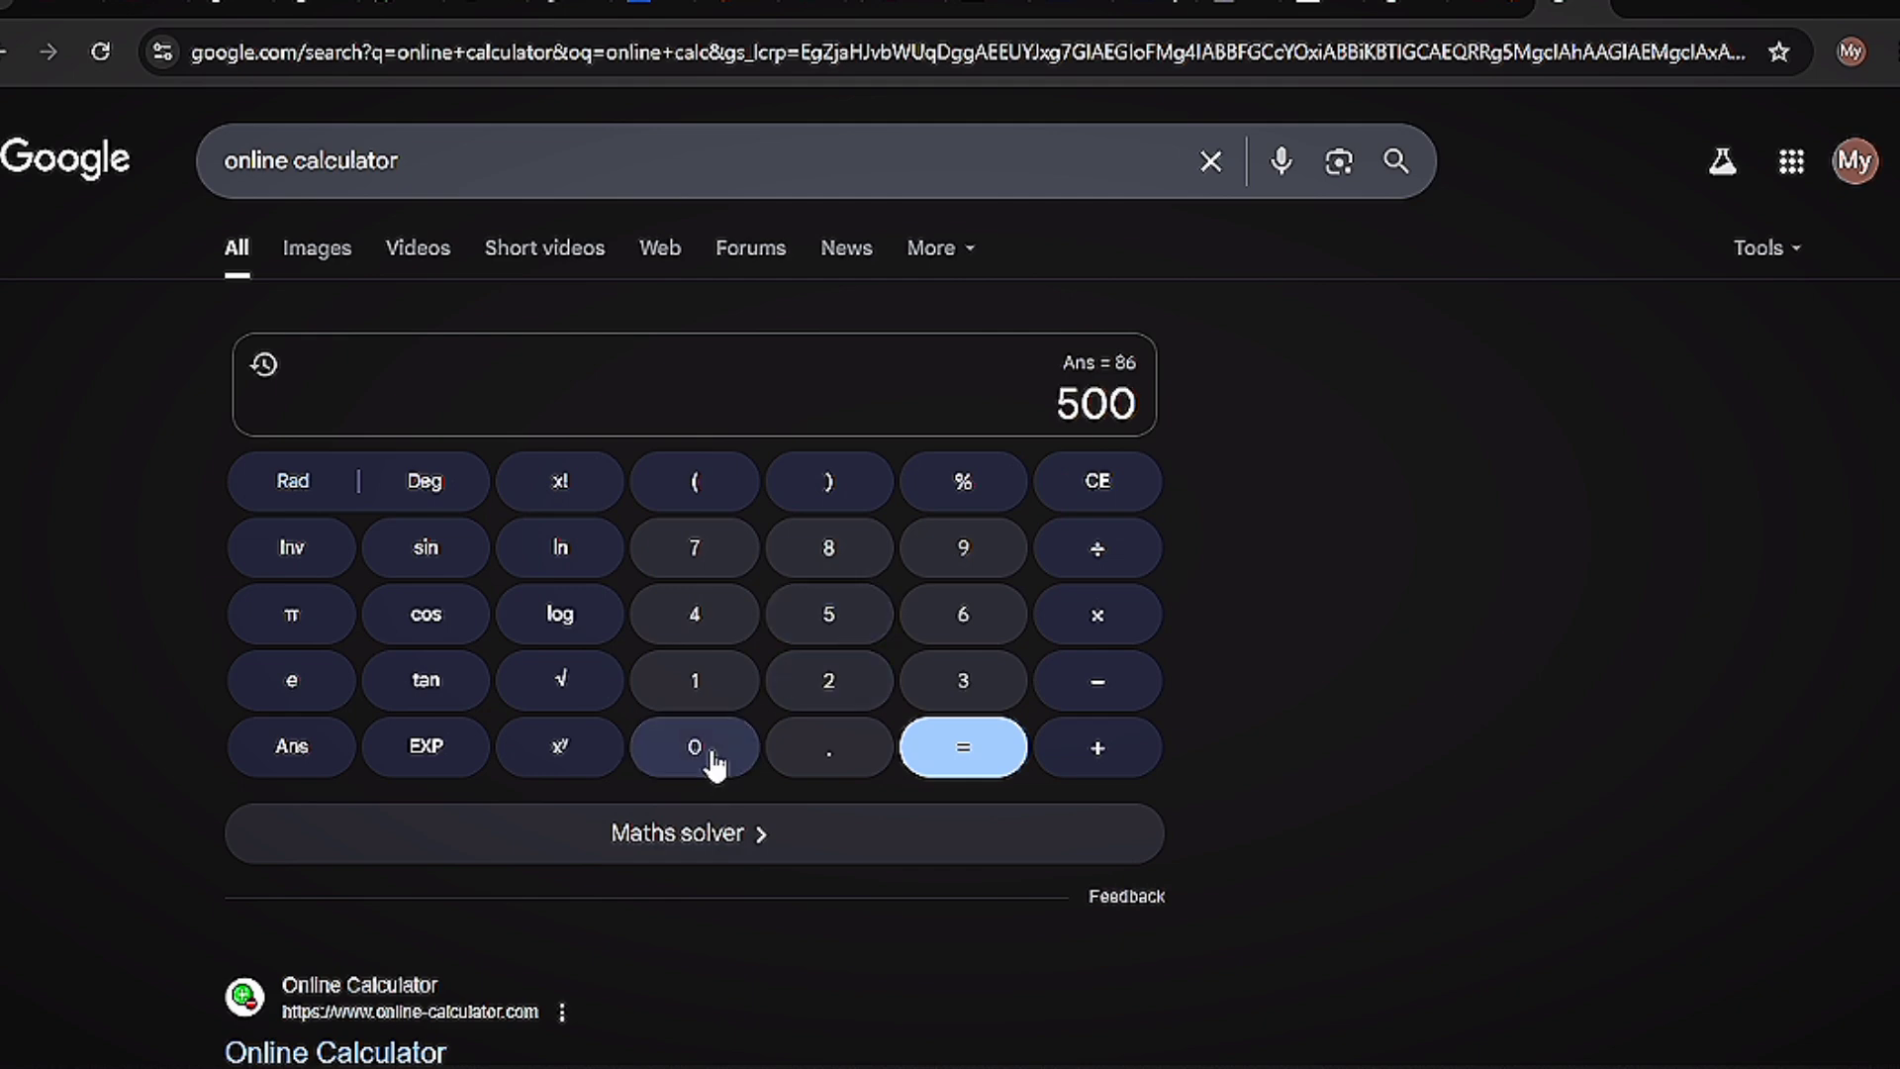
{"action": "left_click", "coordinate": [1113, 614]}
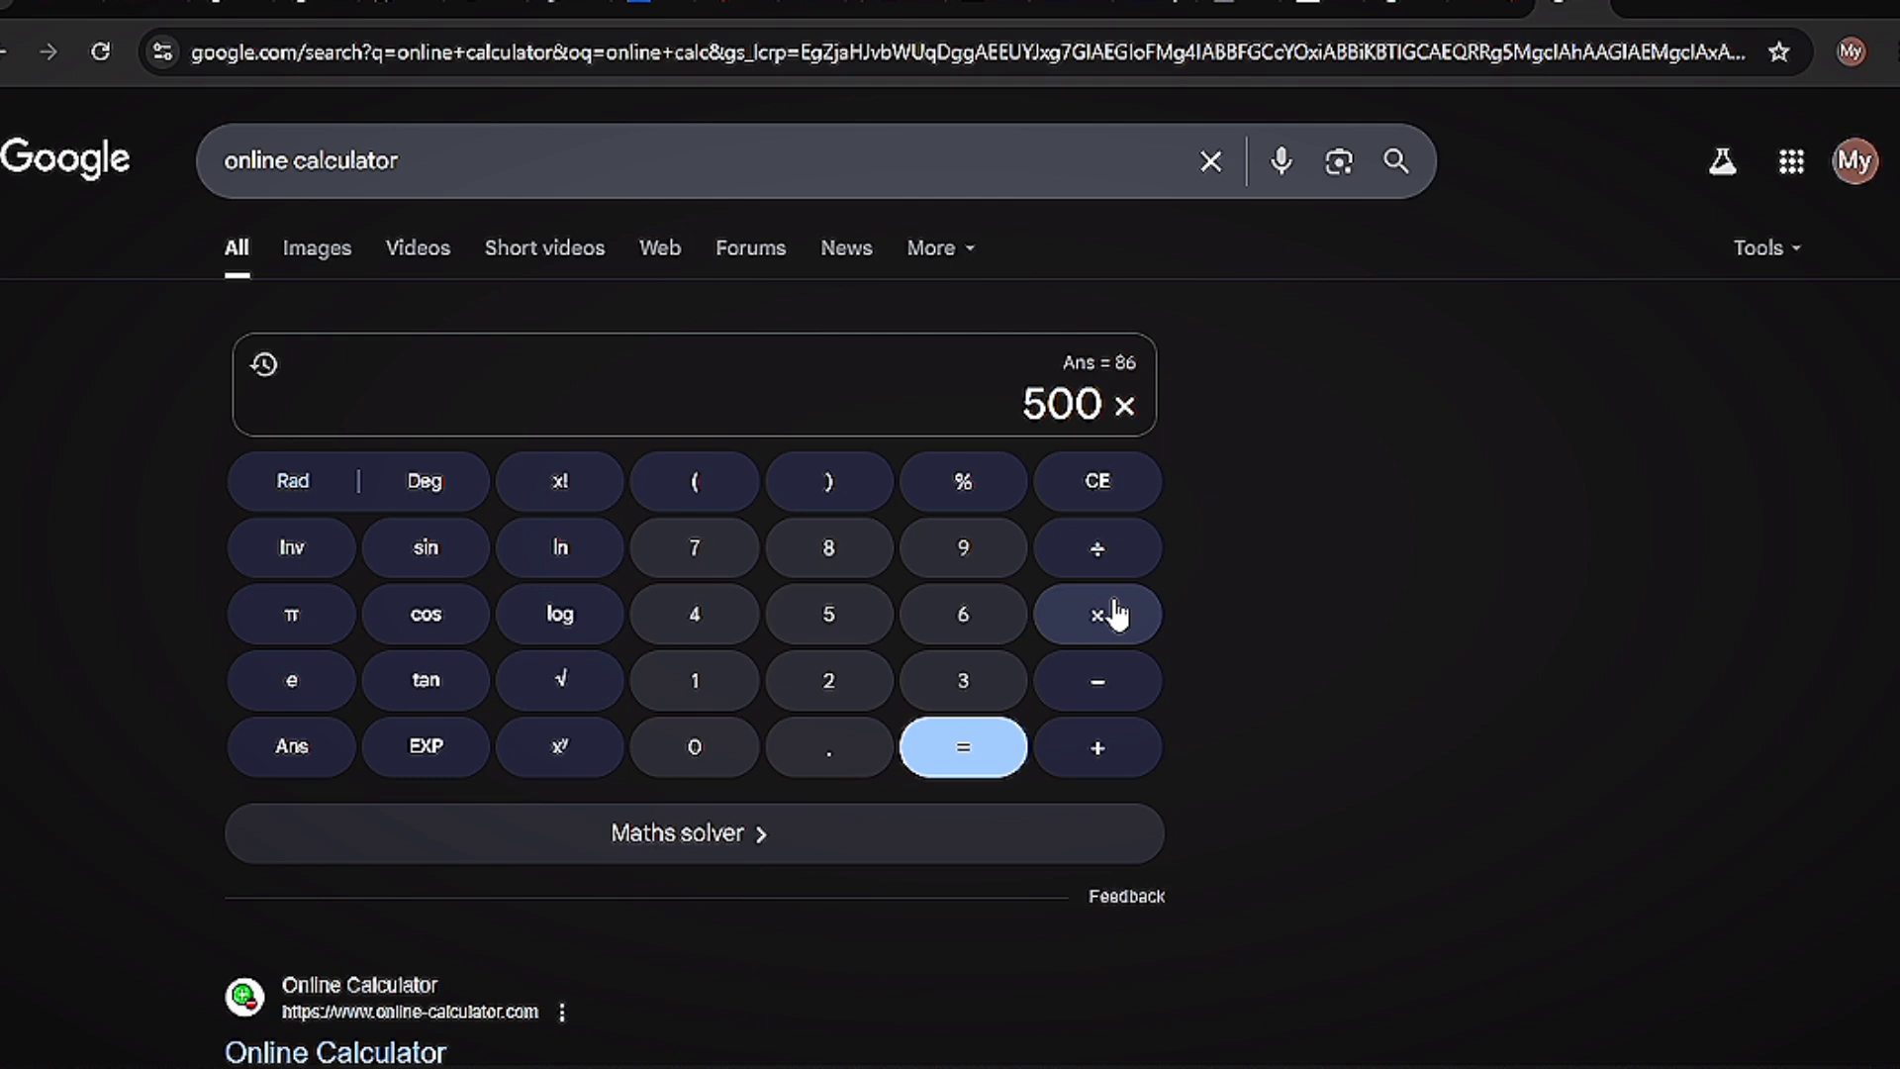
{"action": "left_click", "coordinate": [848, 572]}
{"action": "left_click", "coordinate": [964, 629]}
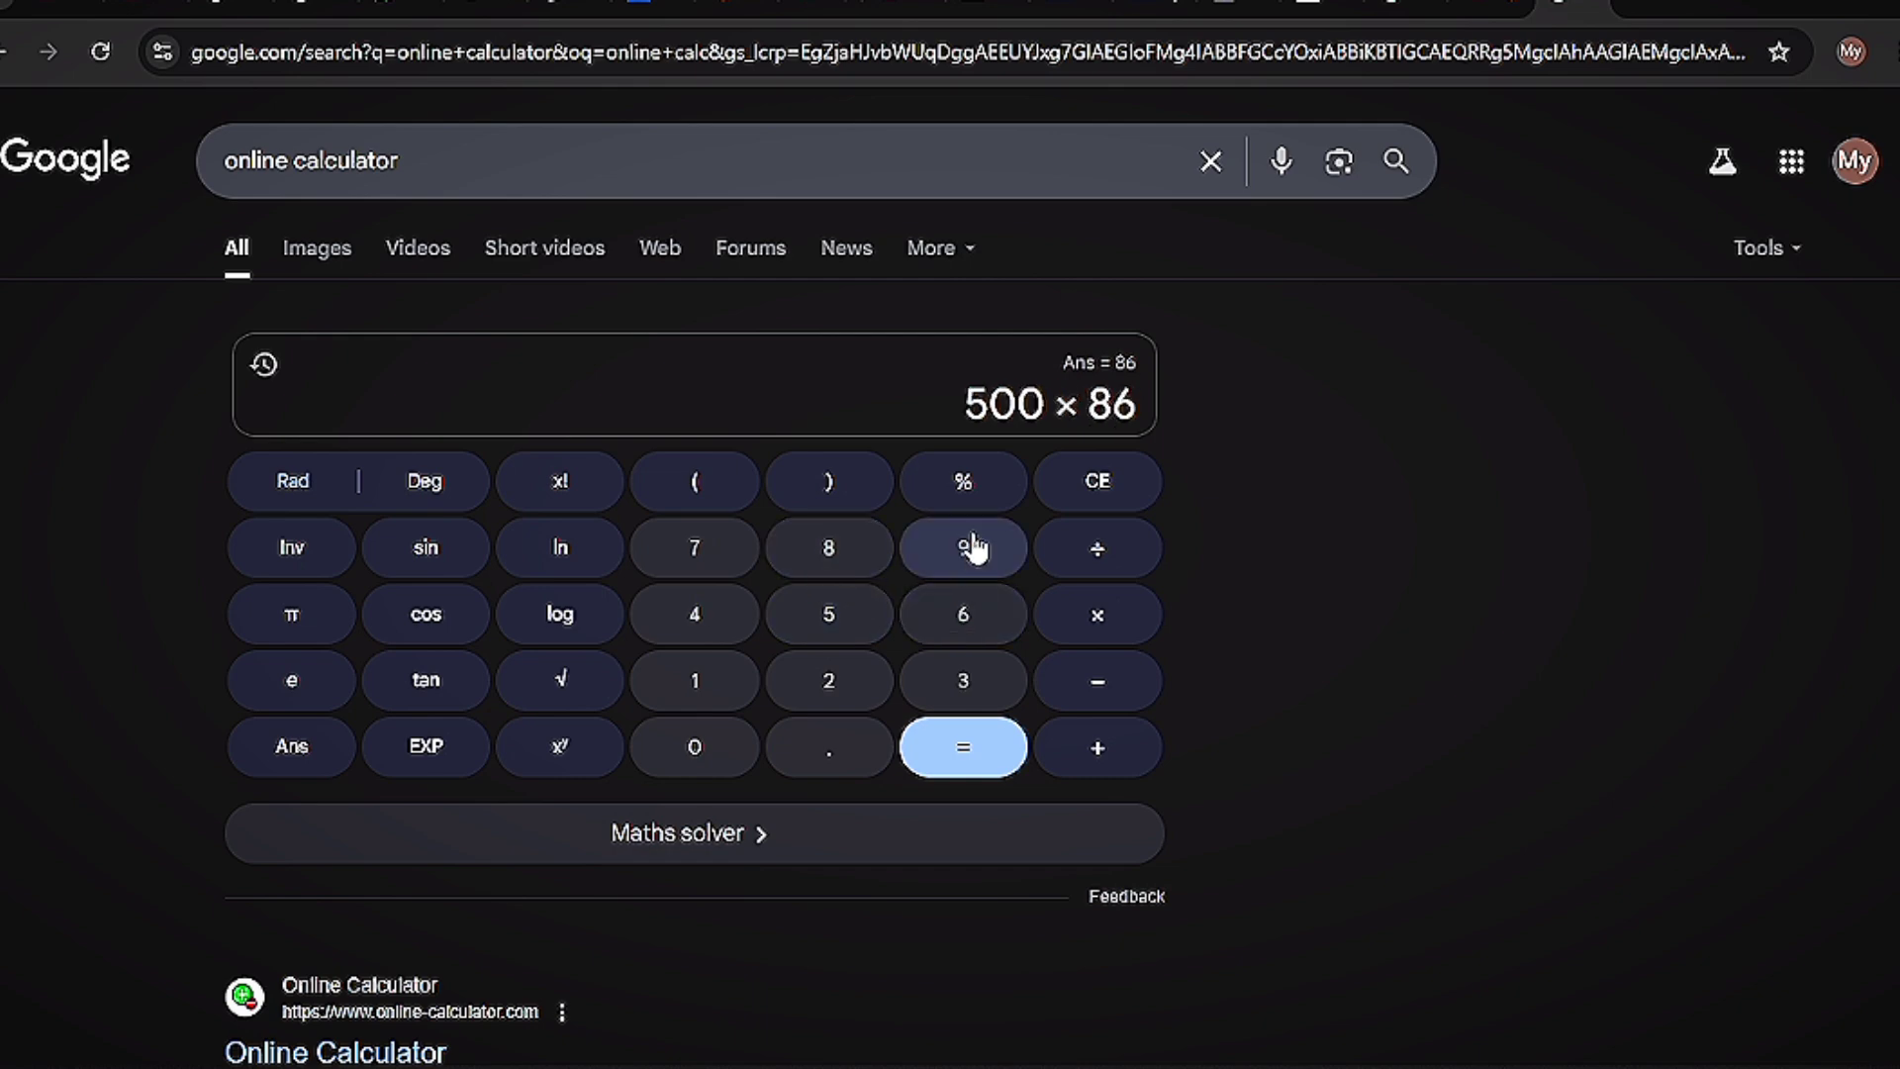
{"action": "left_click", "coordinate": [968, 483]}
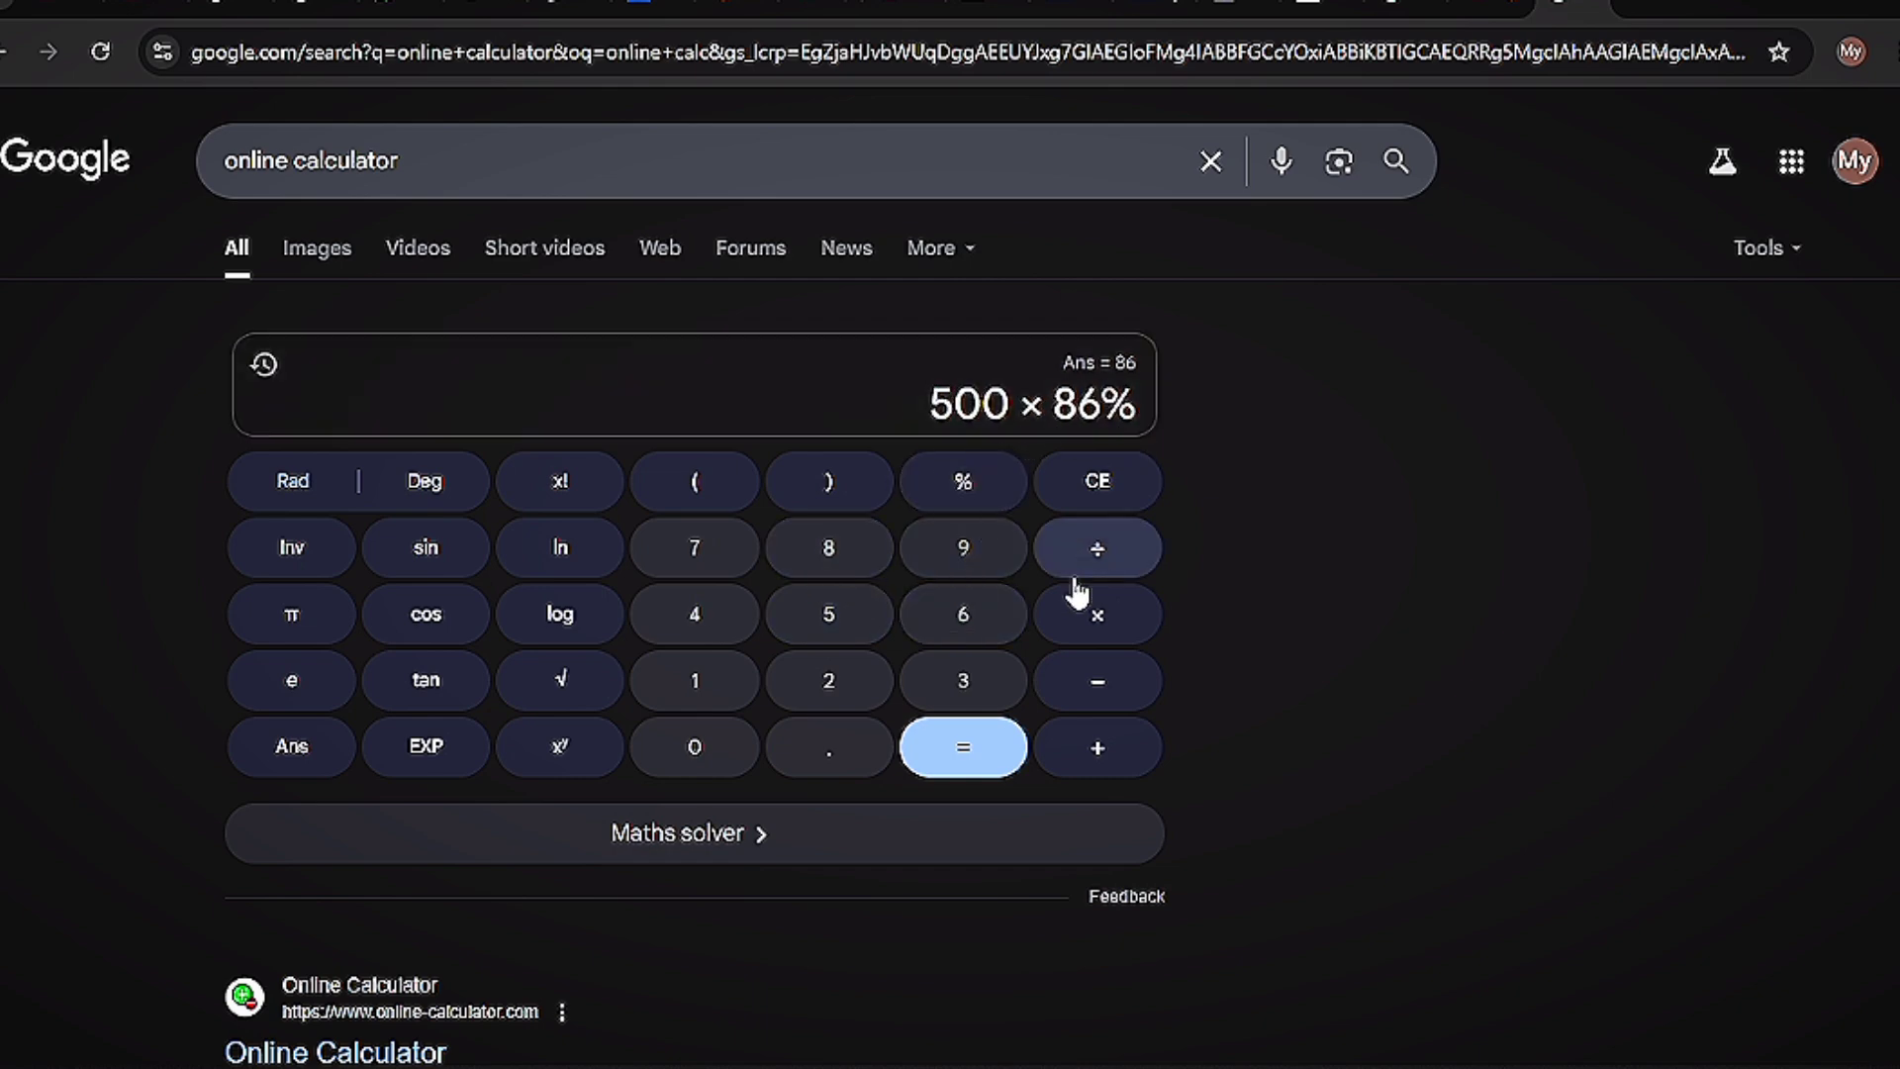
{"action": "left_click", "coordinate": [976, 750]}
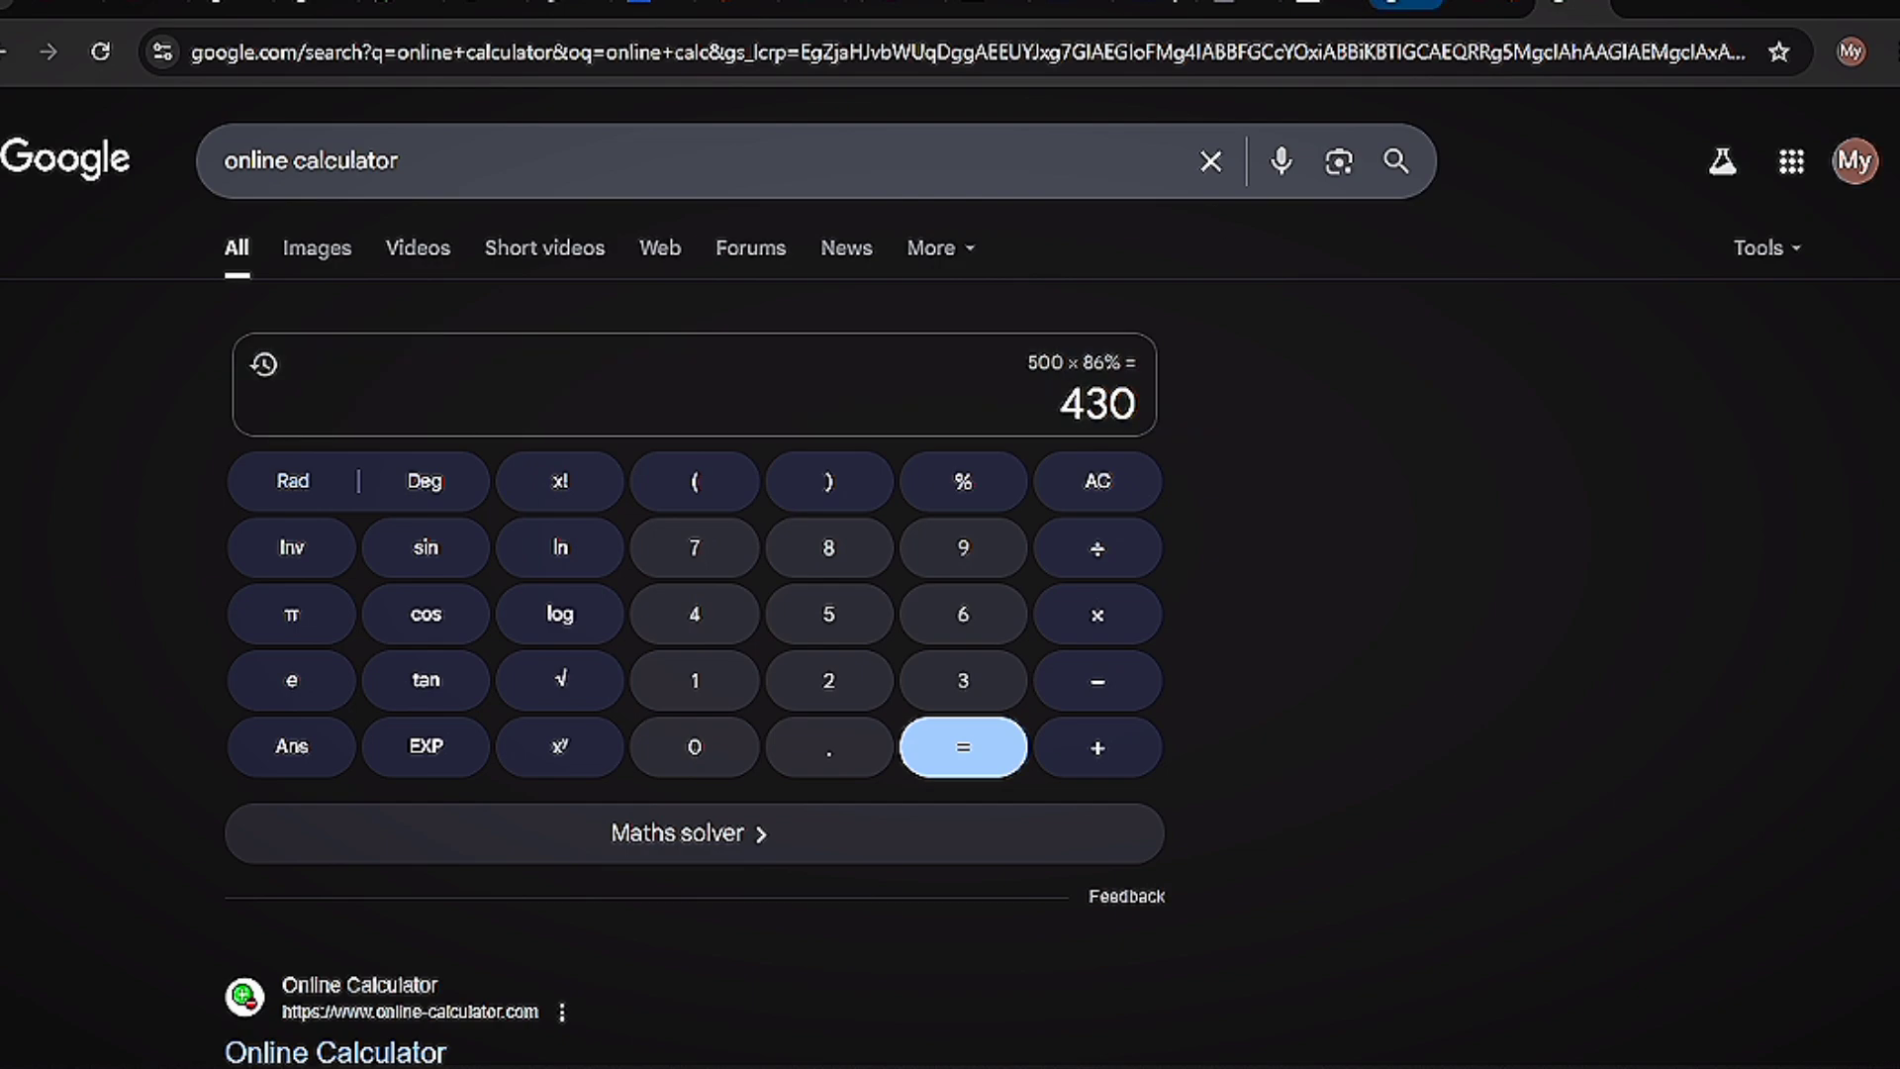
- Return to the Bybit leaderboard and review the Top Balanced Traders' 30-day ROI and drawdown figures
{"action": "left_click", "coordinate": [1143, 5]}
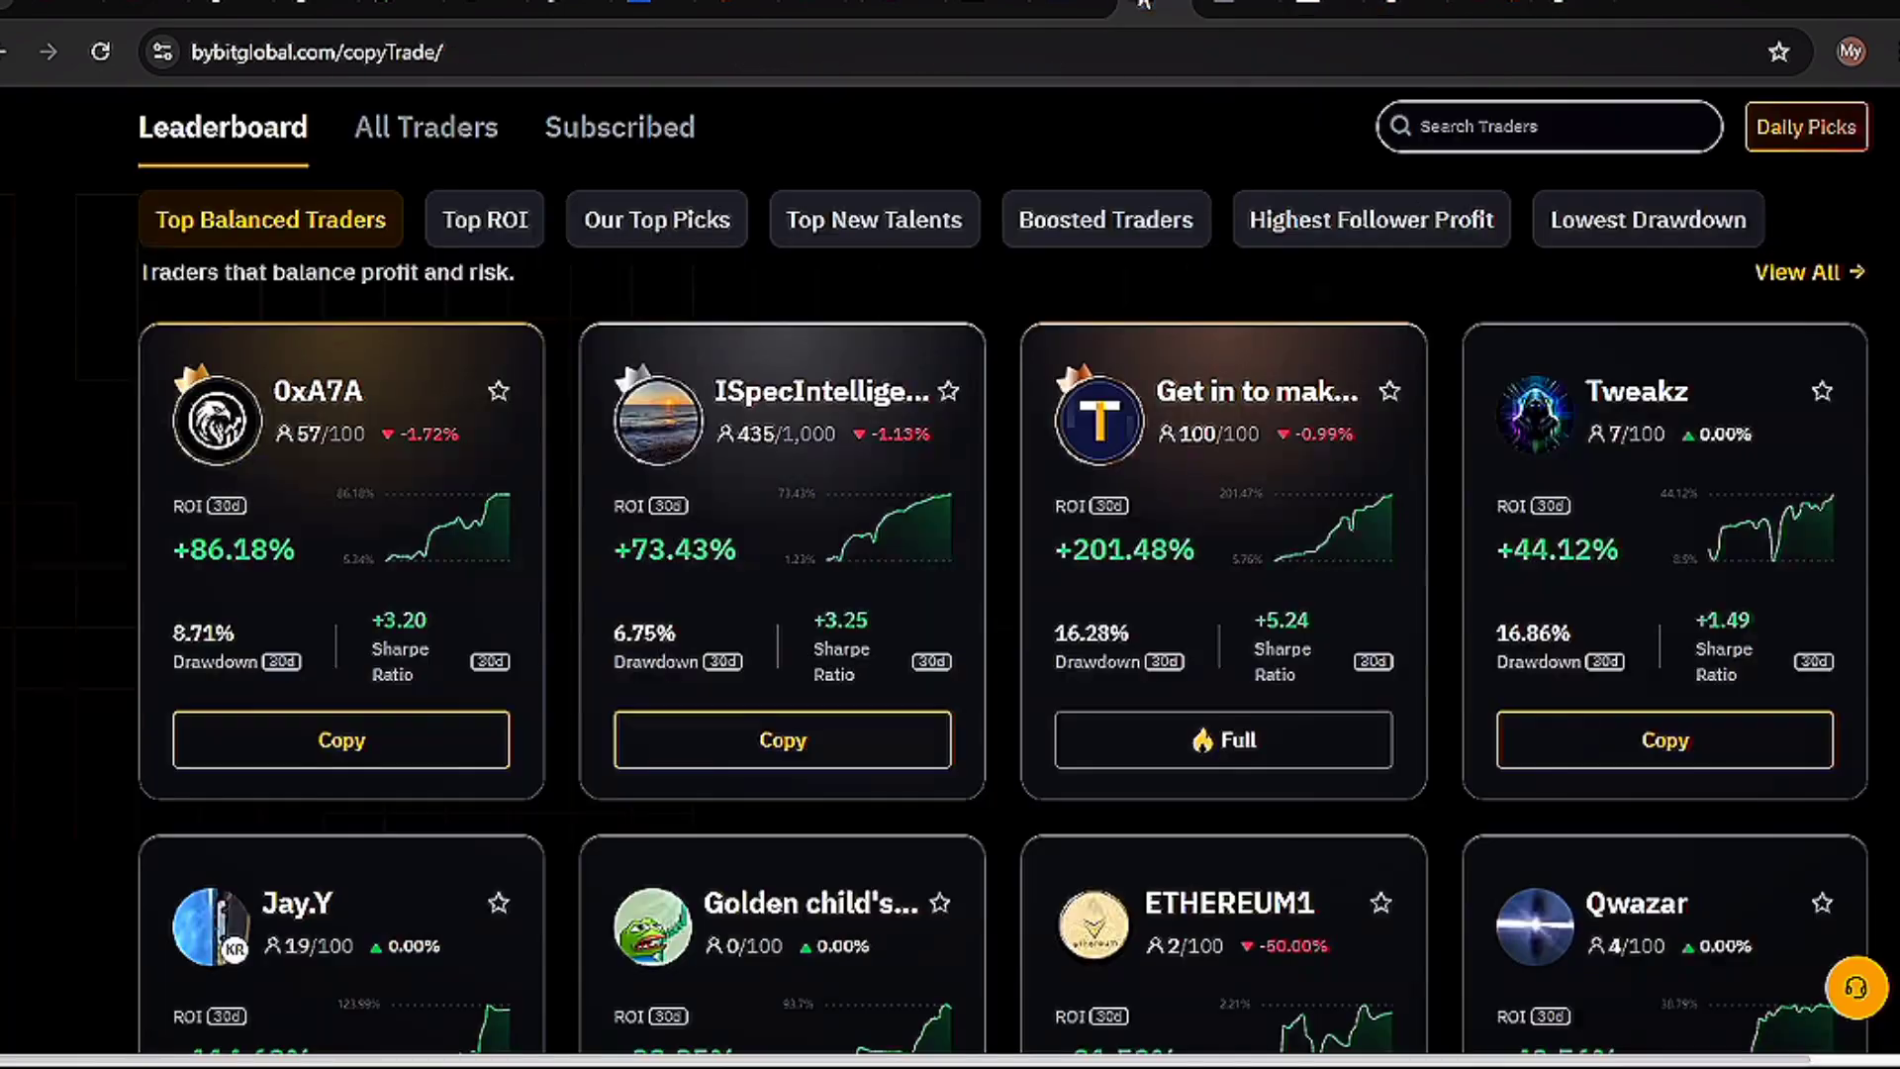
{"action": "scroll", "coordinate": [134, 453], "scroll_direction": "up", "scroll_amount": 2}
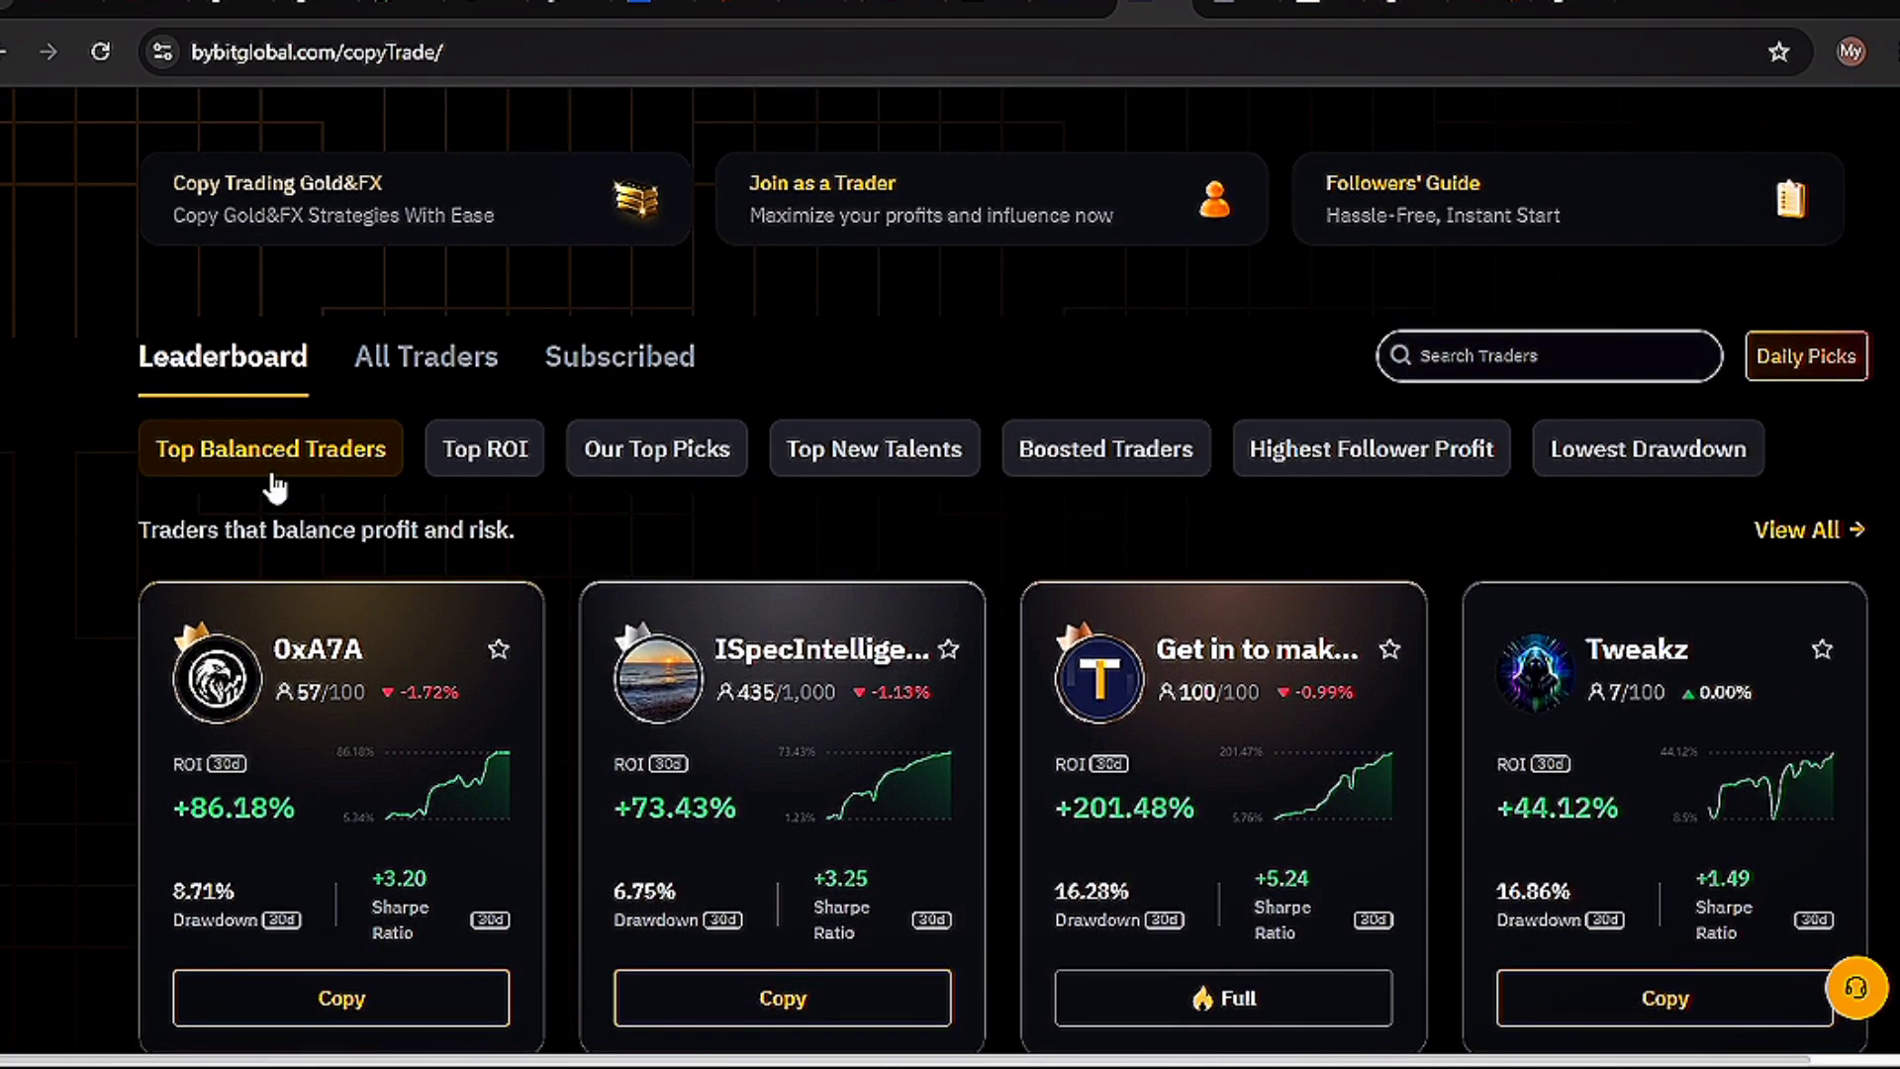
{"action": "scroll", "coordinate": [85, 504], "scroll_direction": "down", "scroll_amount": 2}
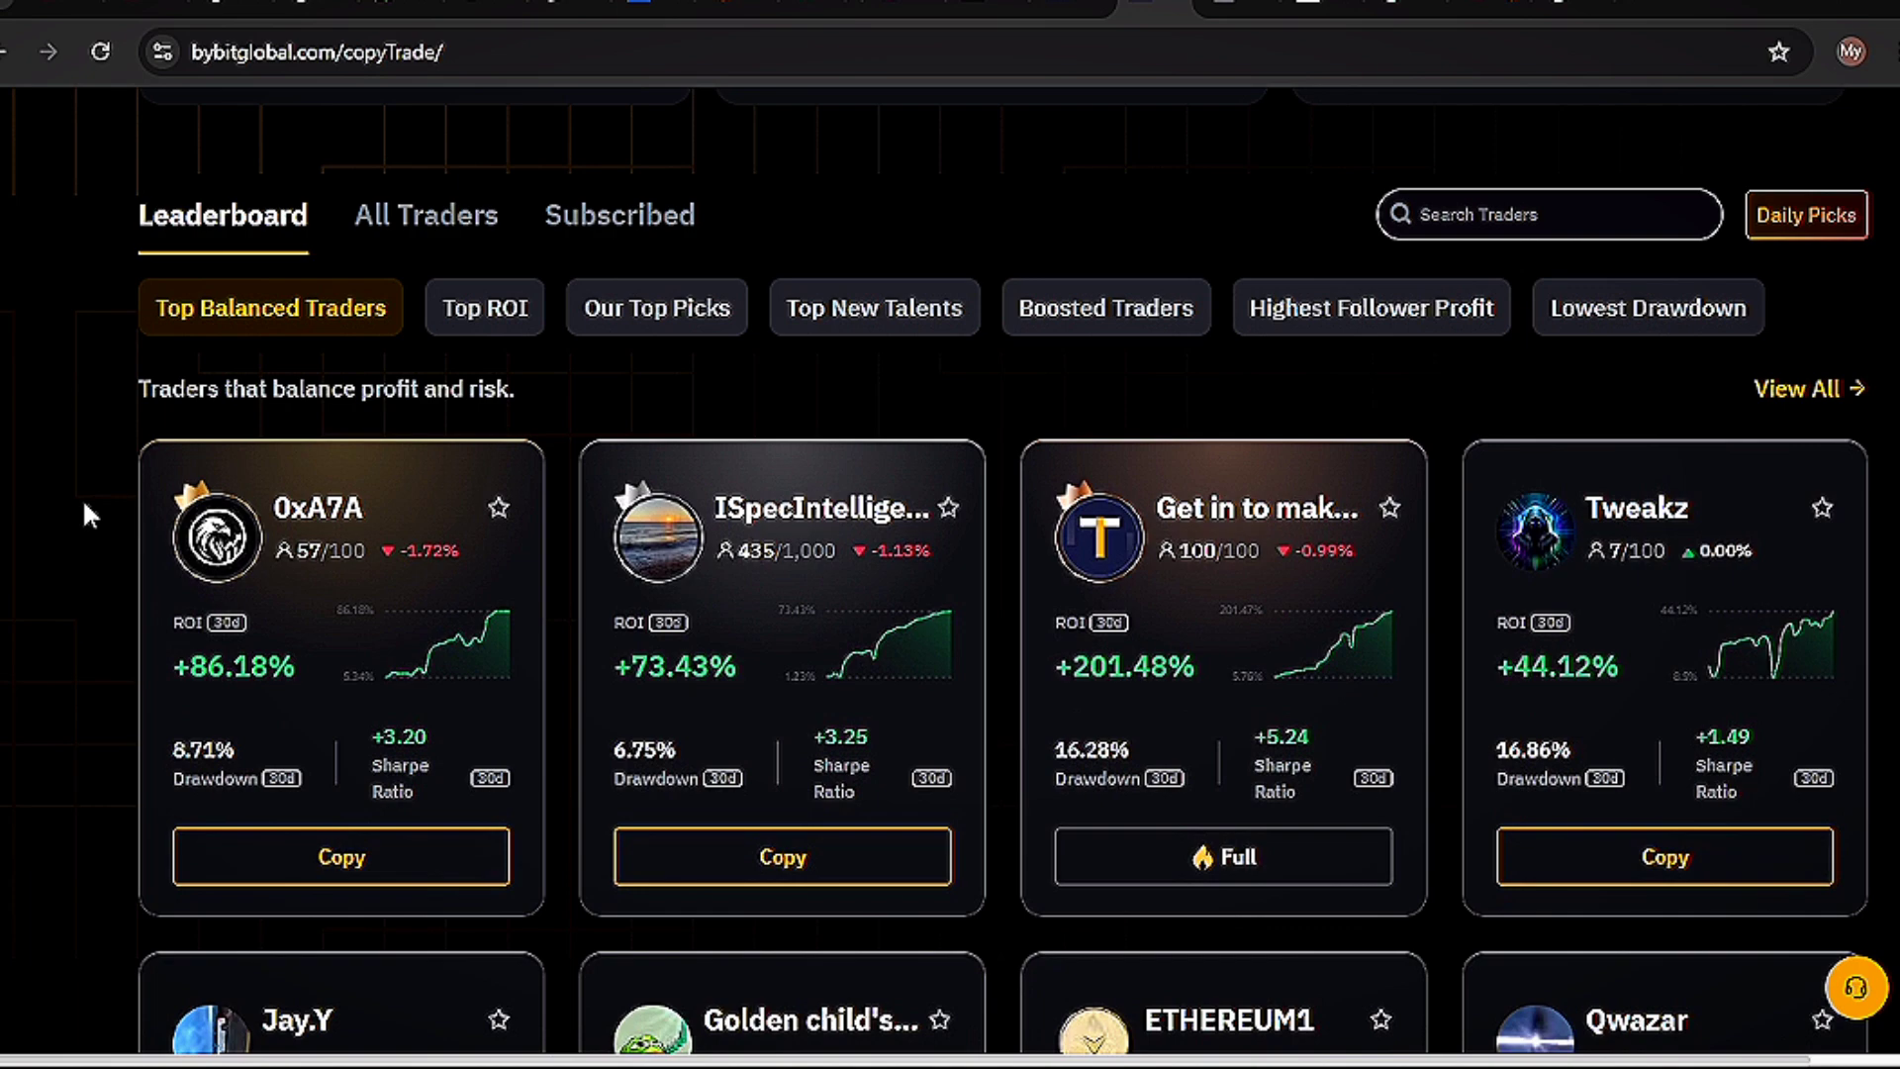
{"action": "scroll", "coordinate": [891, 732], "scroll_direction": "down", "scroll_amount": 3}
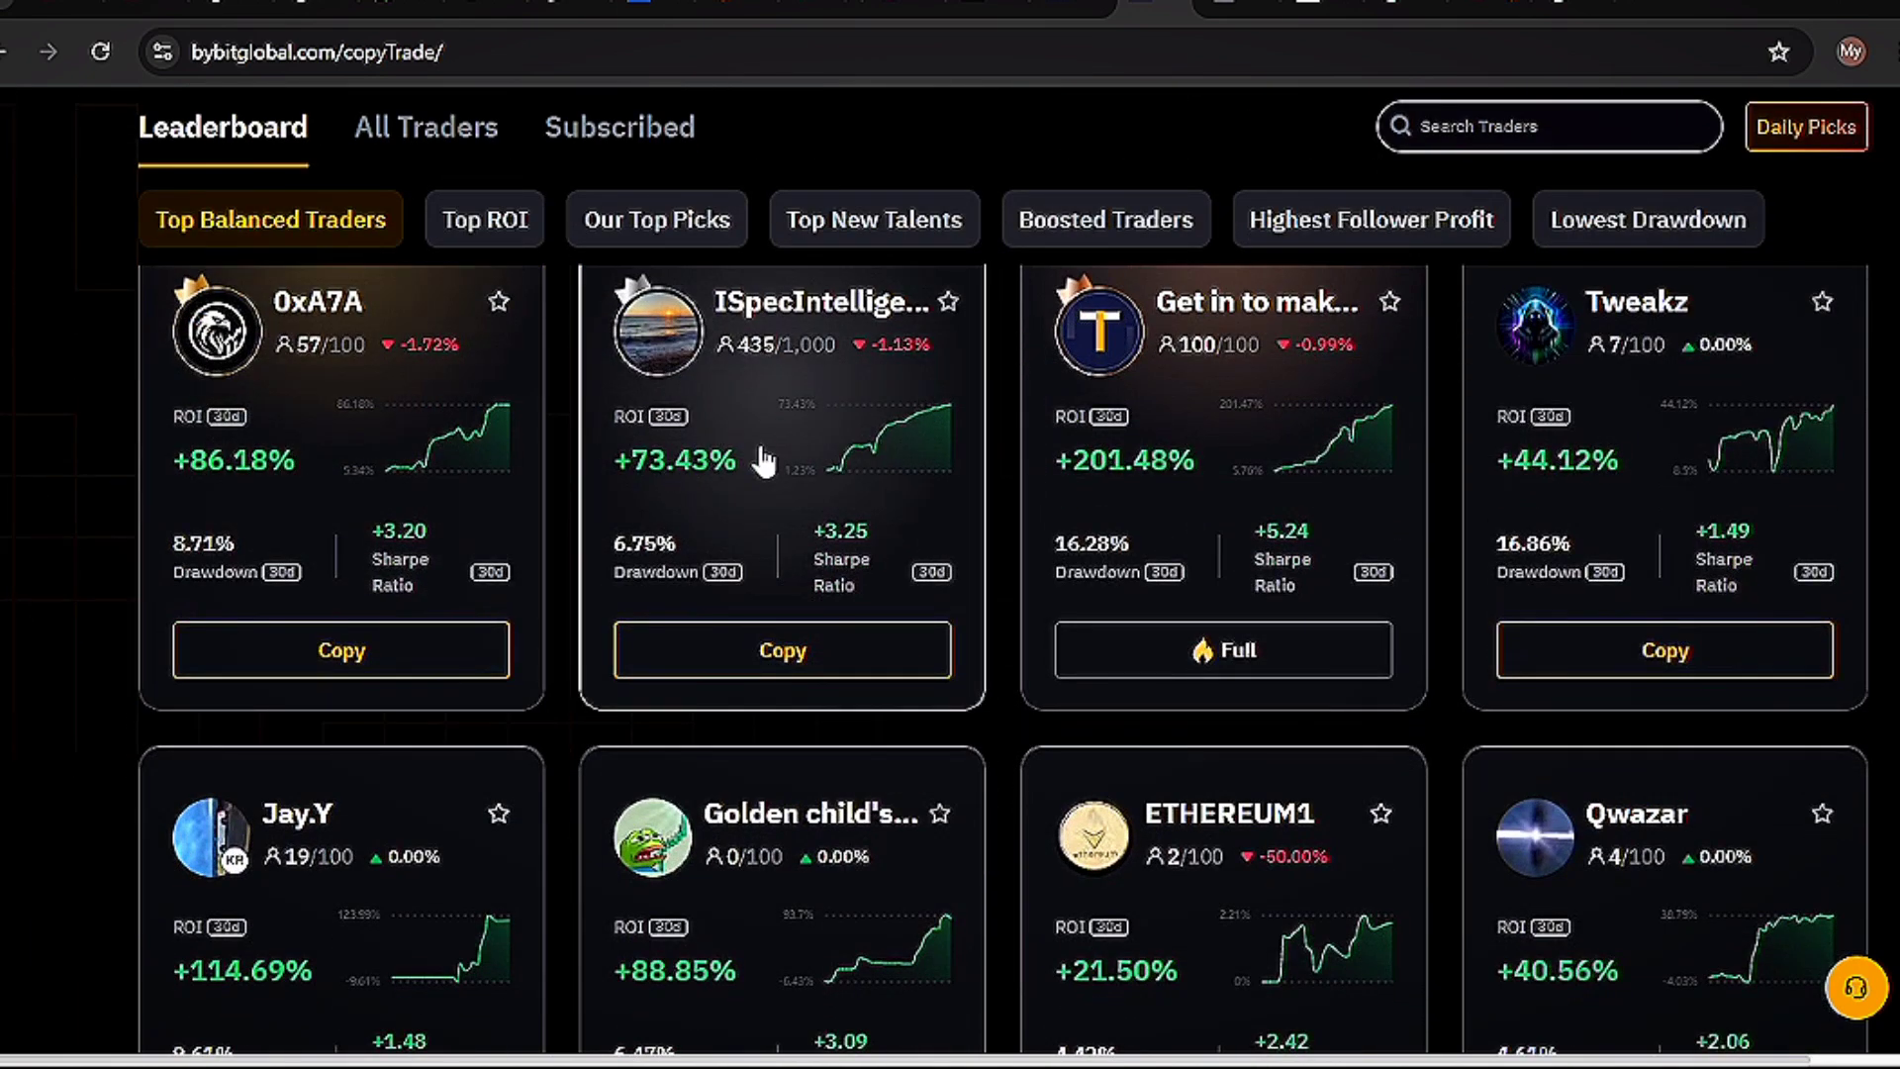
{"action": "scroll", "coordinate": [1248, 475], "scroll_direction": "up", "scroll_amount": 1}
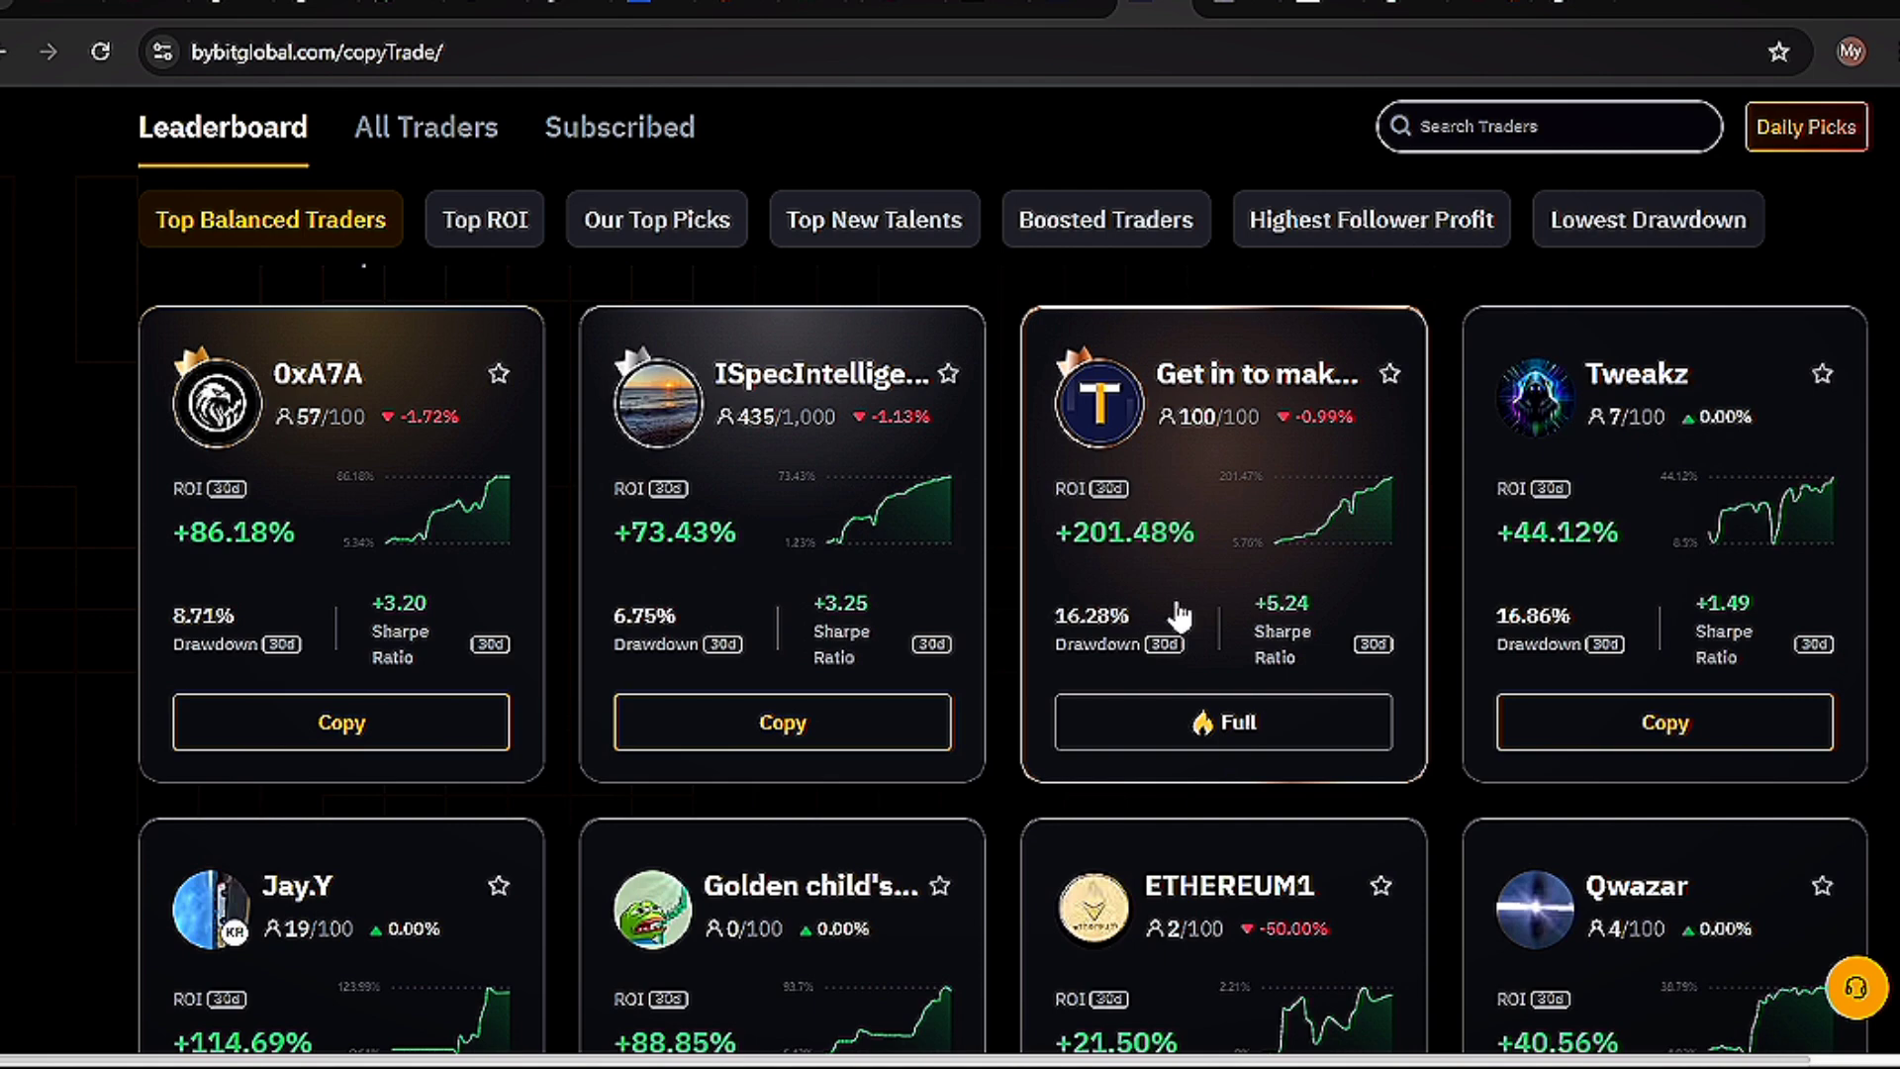
{"action": "mouse_move", "coordinate": [1126, 498]}
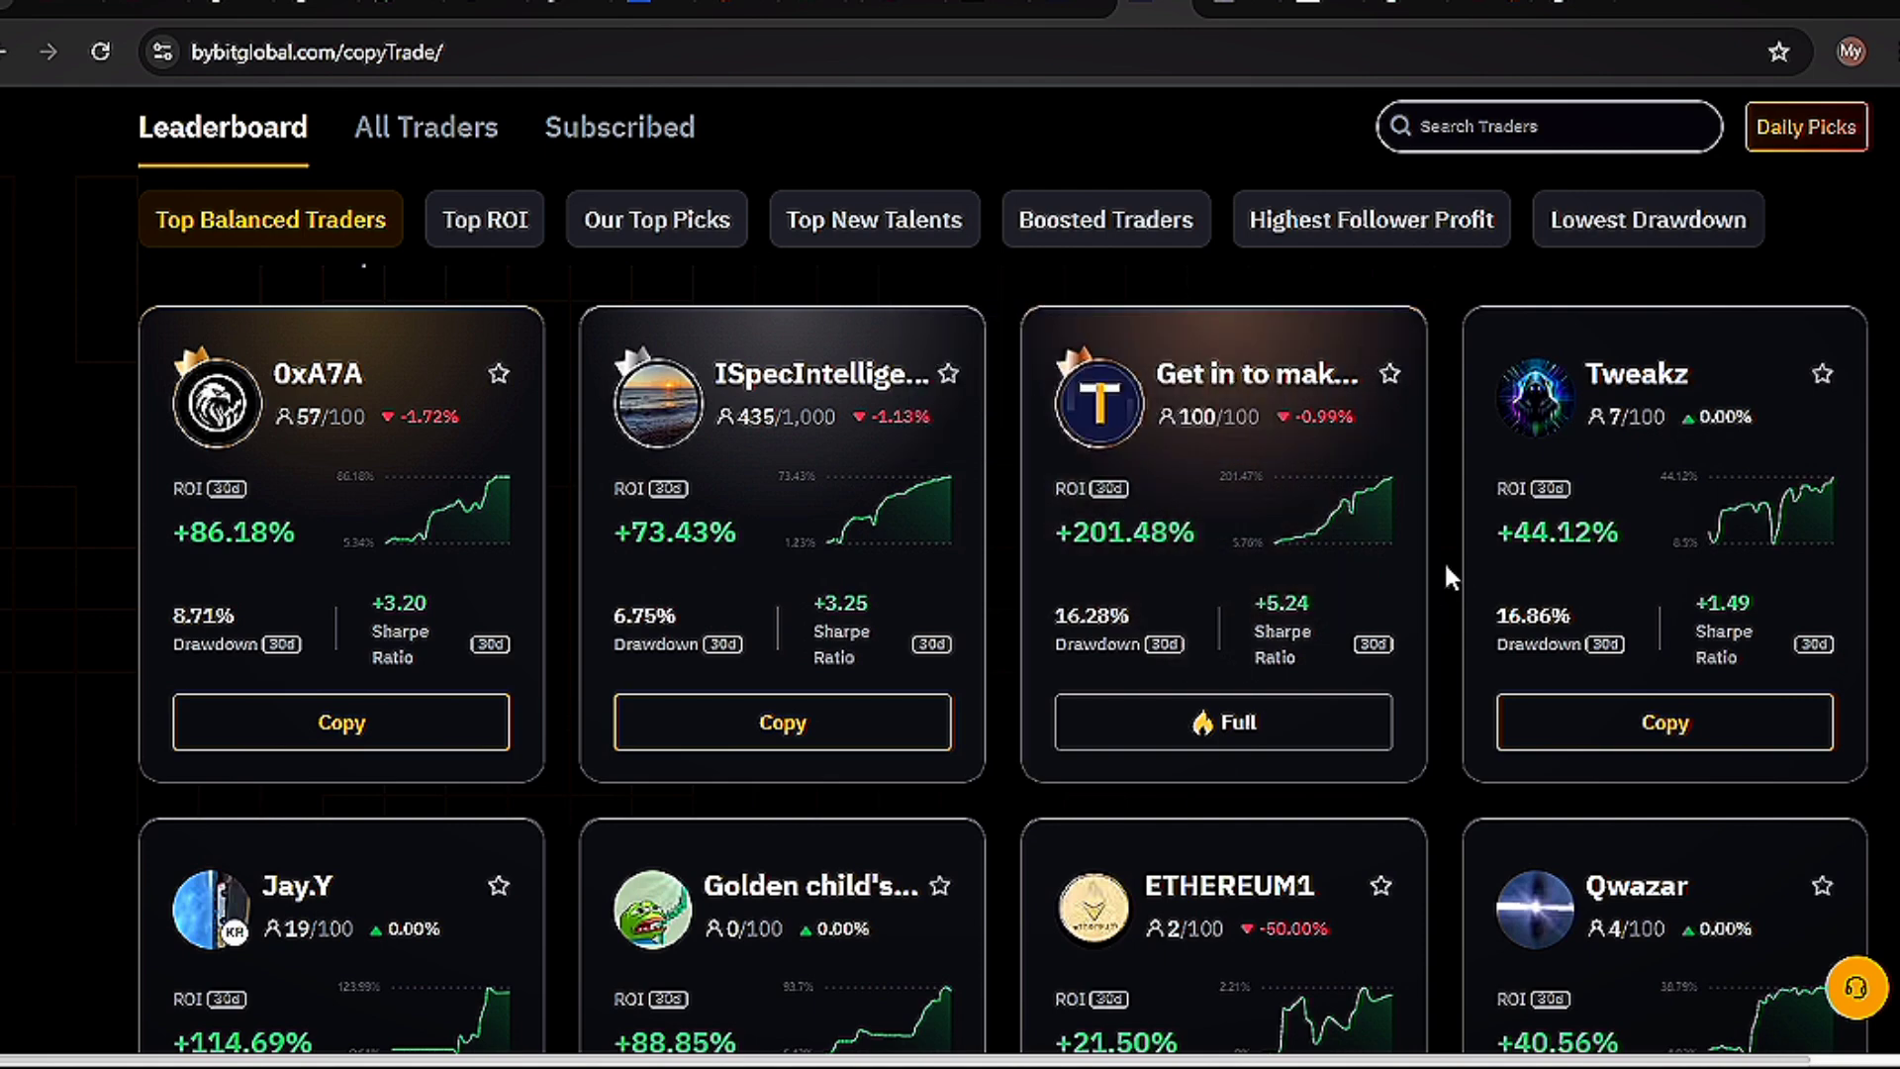
{"action": "scroll", "coordinate": [1444, 560], "scroll_direction": "down", "scroll_amount": 4}
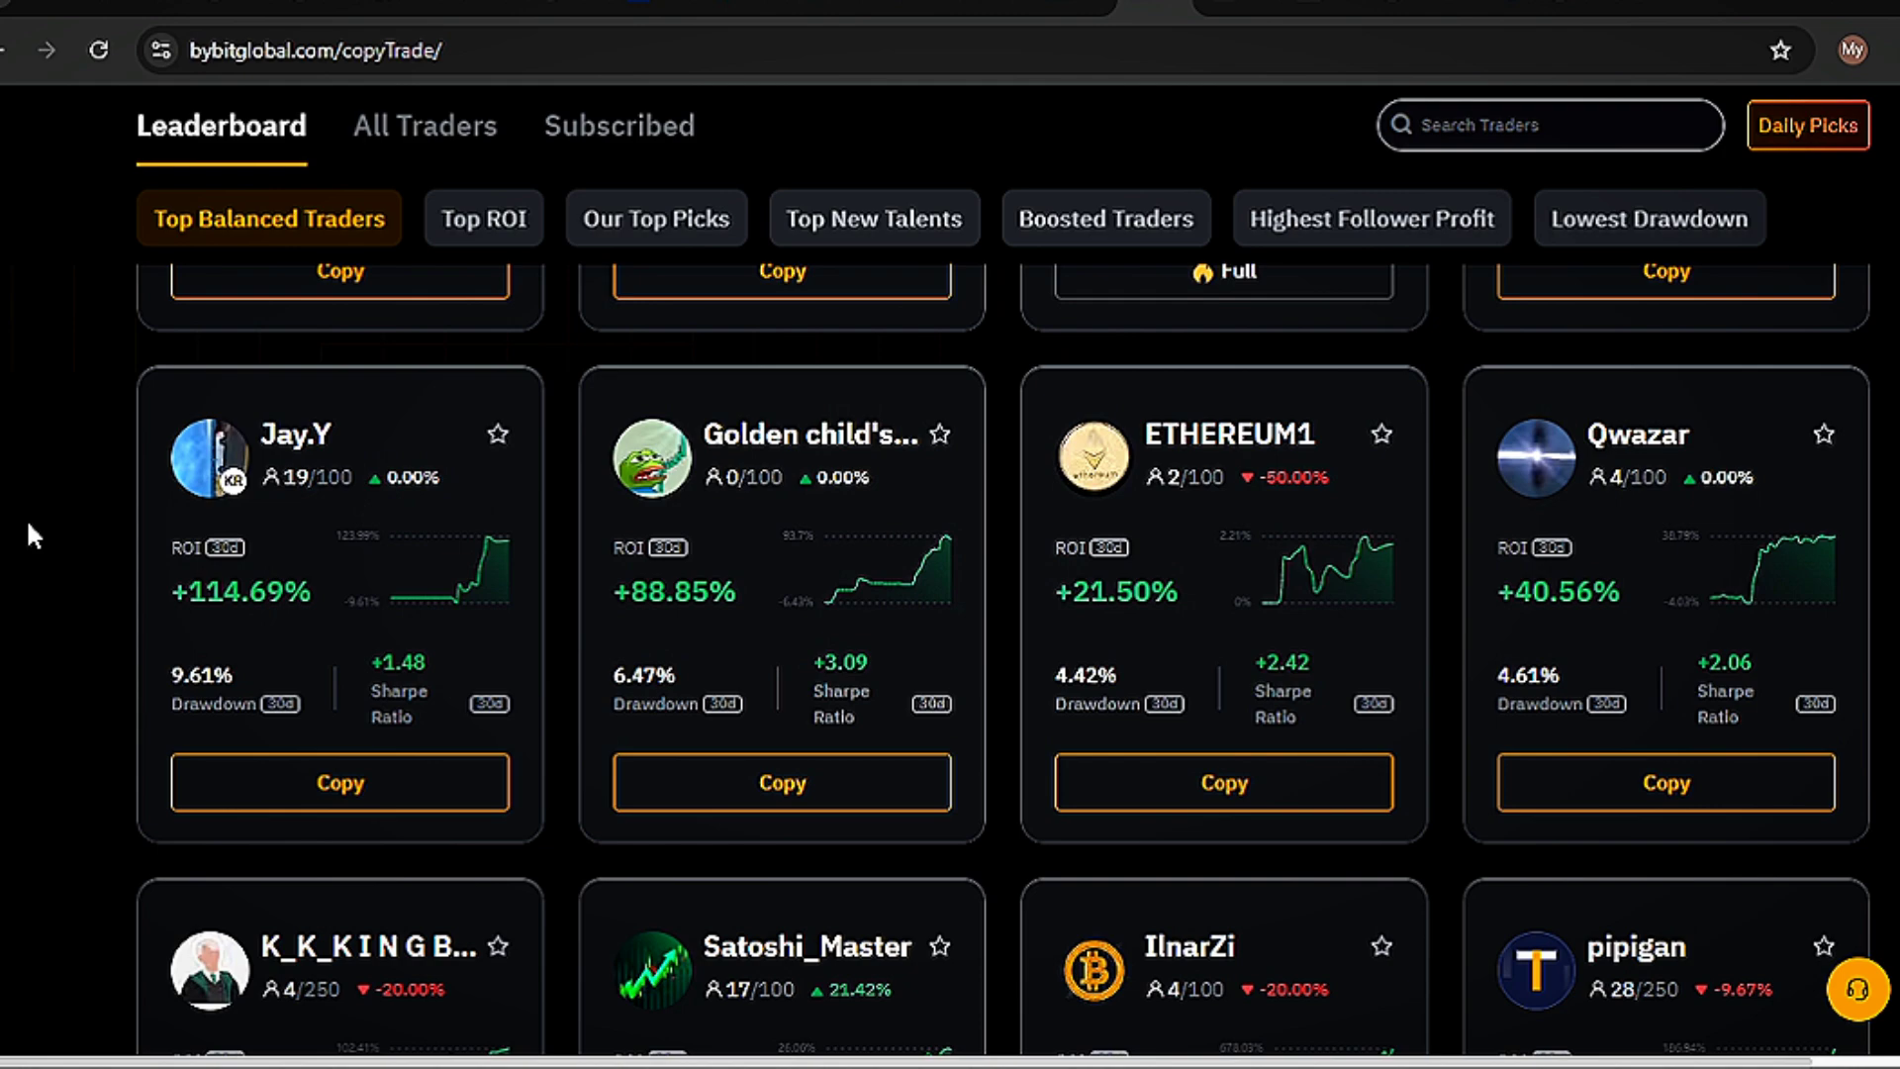
{"action": "scroll", "coordinate": [26, 519], "scroll_direction": "down", "scroll_amount": 3}
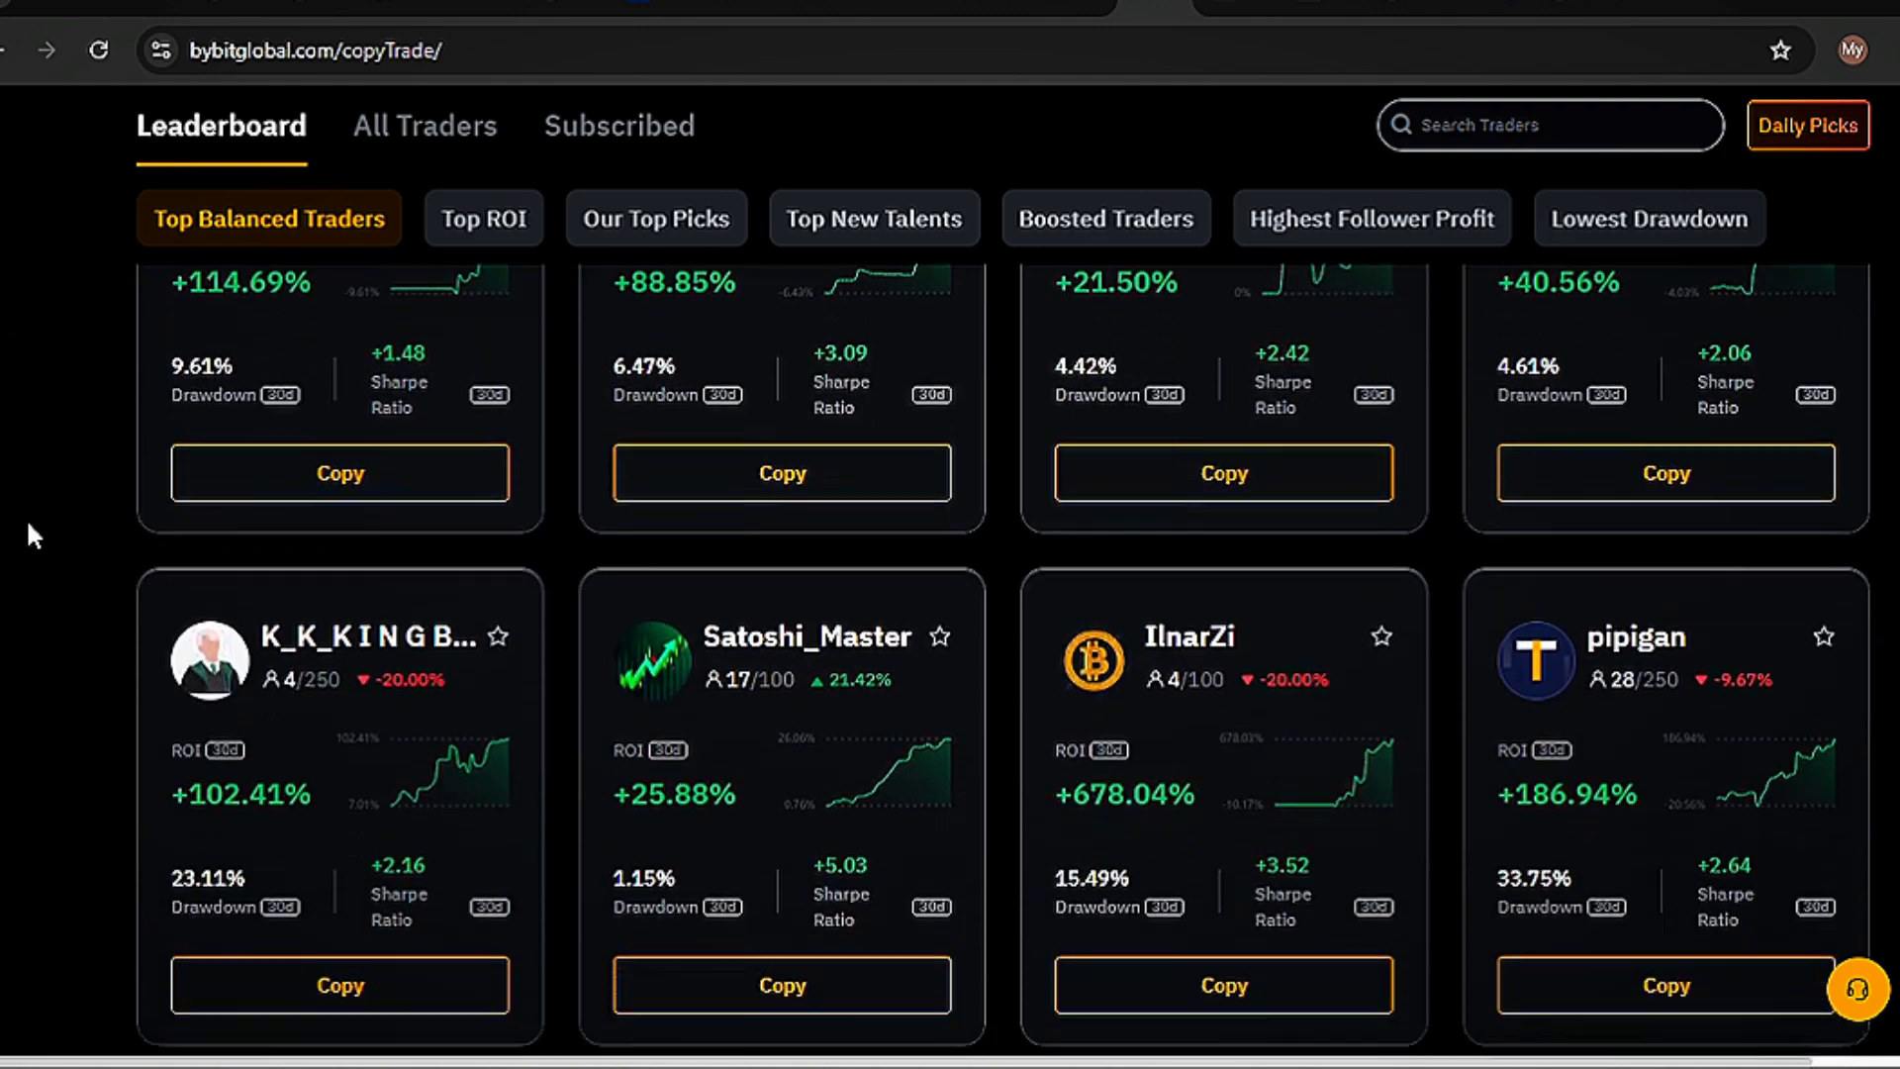
{"action": "scroll", "coordinate": [26, 518], "scroll_direction": "down", "scroll_amount": 2}
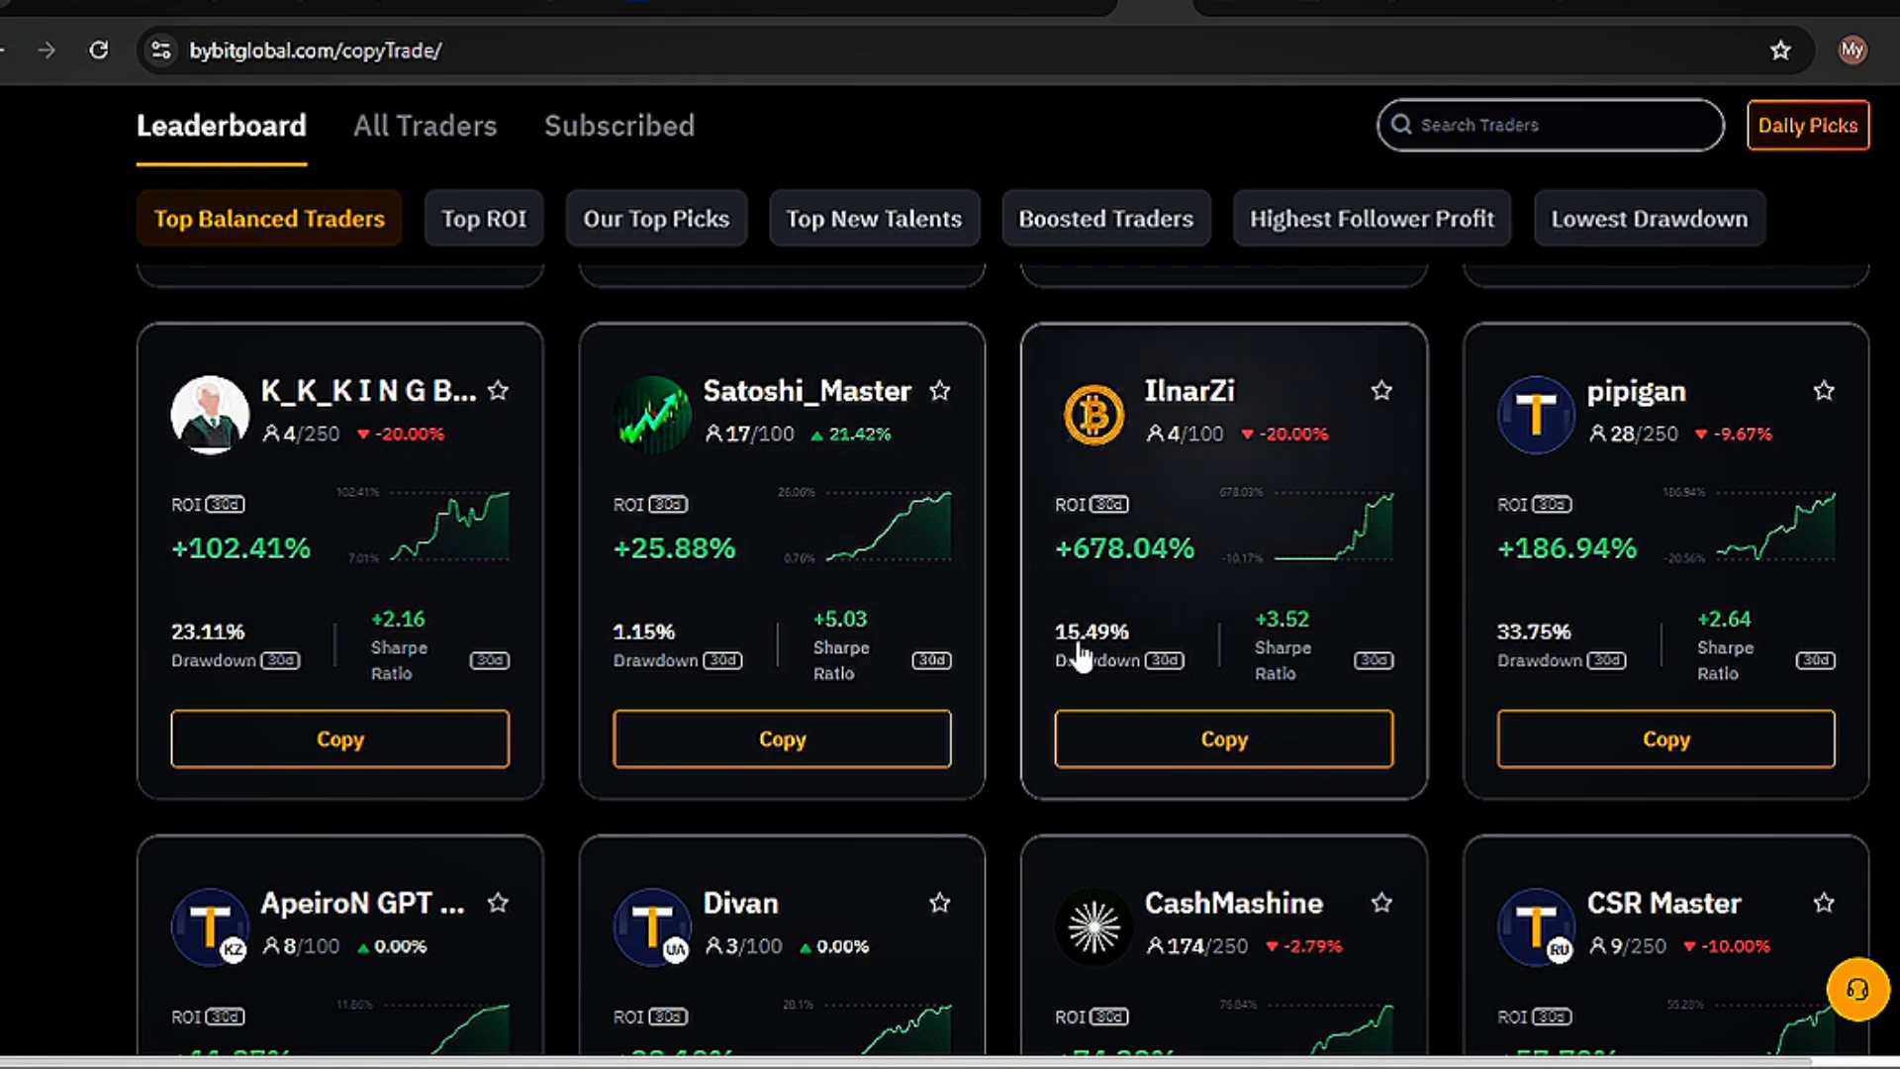
{"action": "scroll", "coordinate": [1077, 648], "scroll_direction": "down", "scroll_amount": 5}
{"action": "scroll", "coordinate": [1089, 554], "scroll_direction": "up", "scroll_amount": 10}
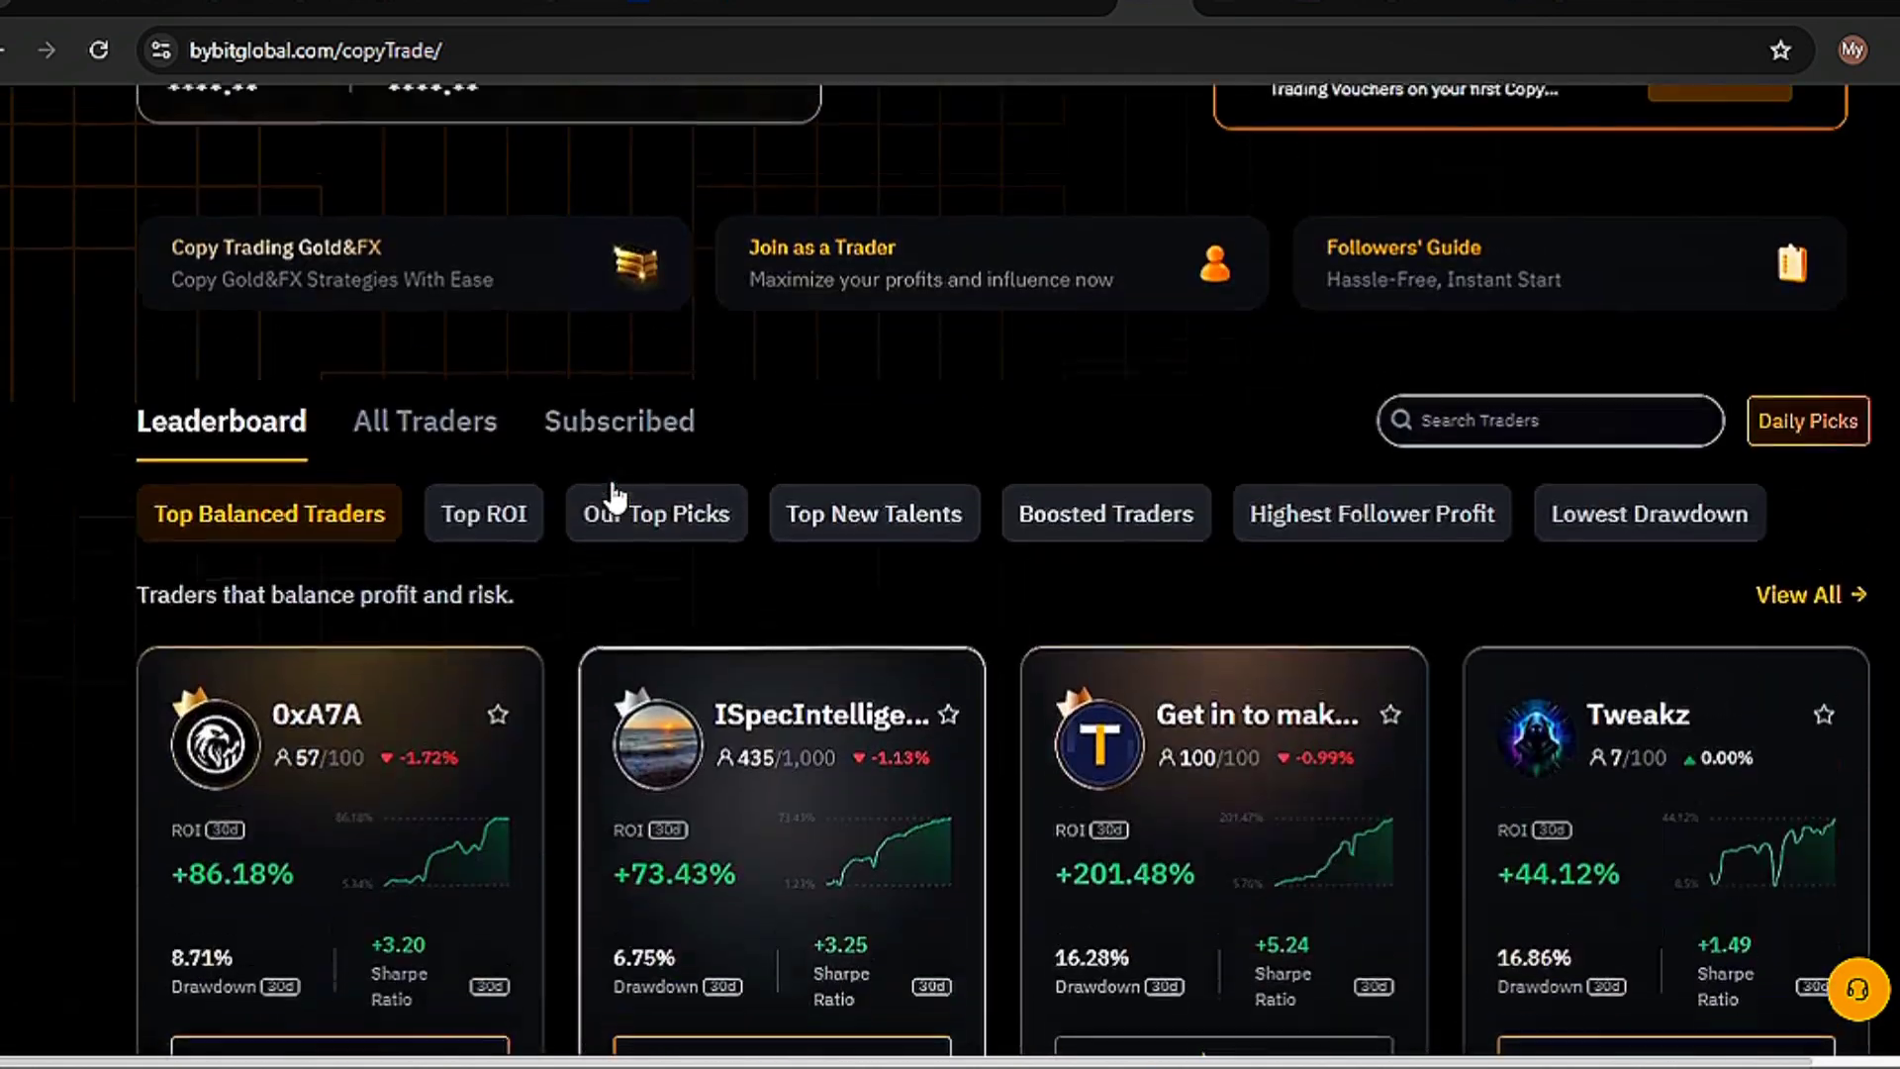
- Show the Top ROI traders on the leaderboard and examine the first trader's 7-day and 90-day ROI
{"action": "scroll", "coordinate": [413, 502], "scroll_direction": "down", "scroll_amount": 1}
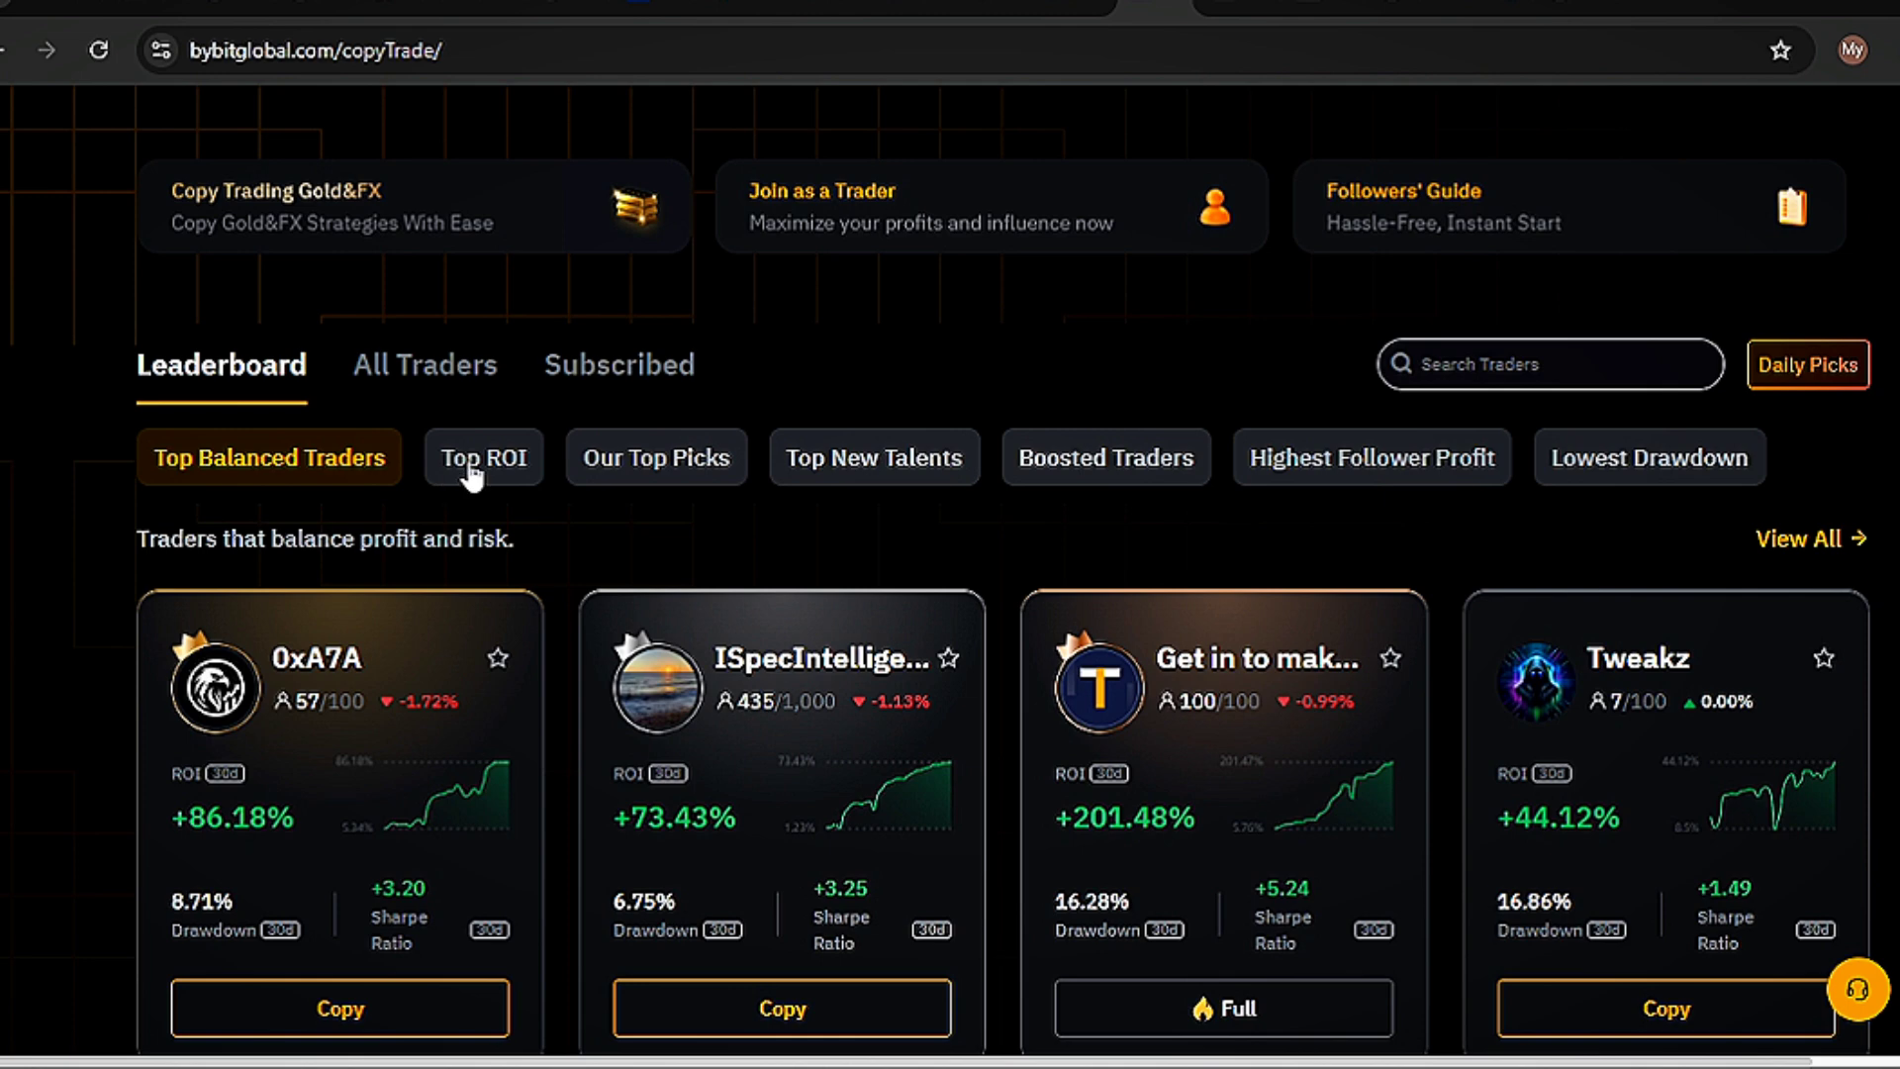
{"action": "left_click", "coordinate": [472, 477]}
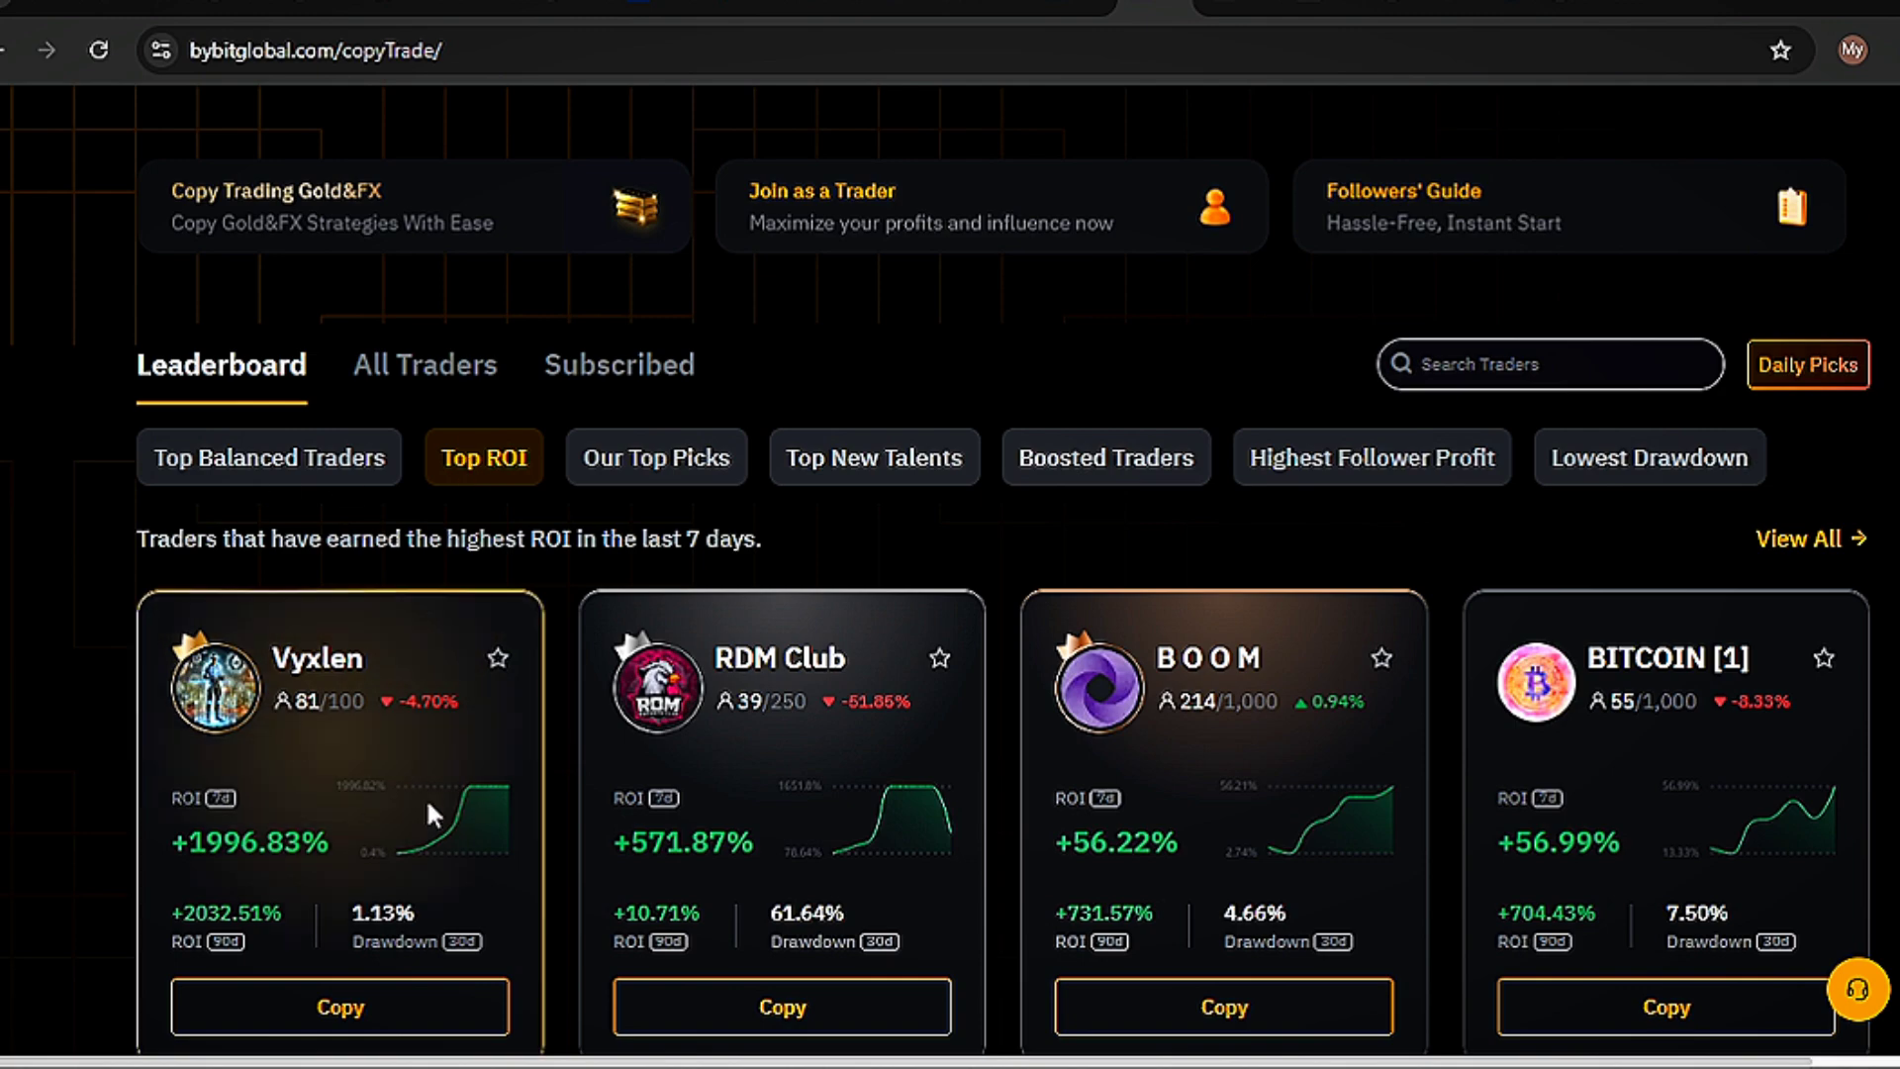
{"action": "mouse_move", "coordinate": [226, 807]}
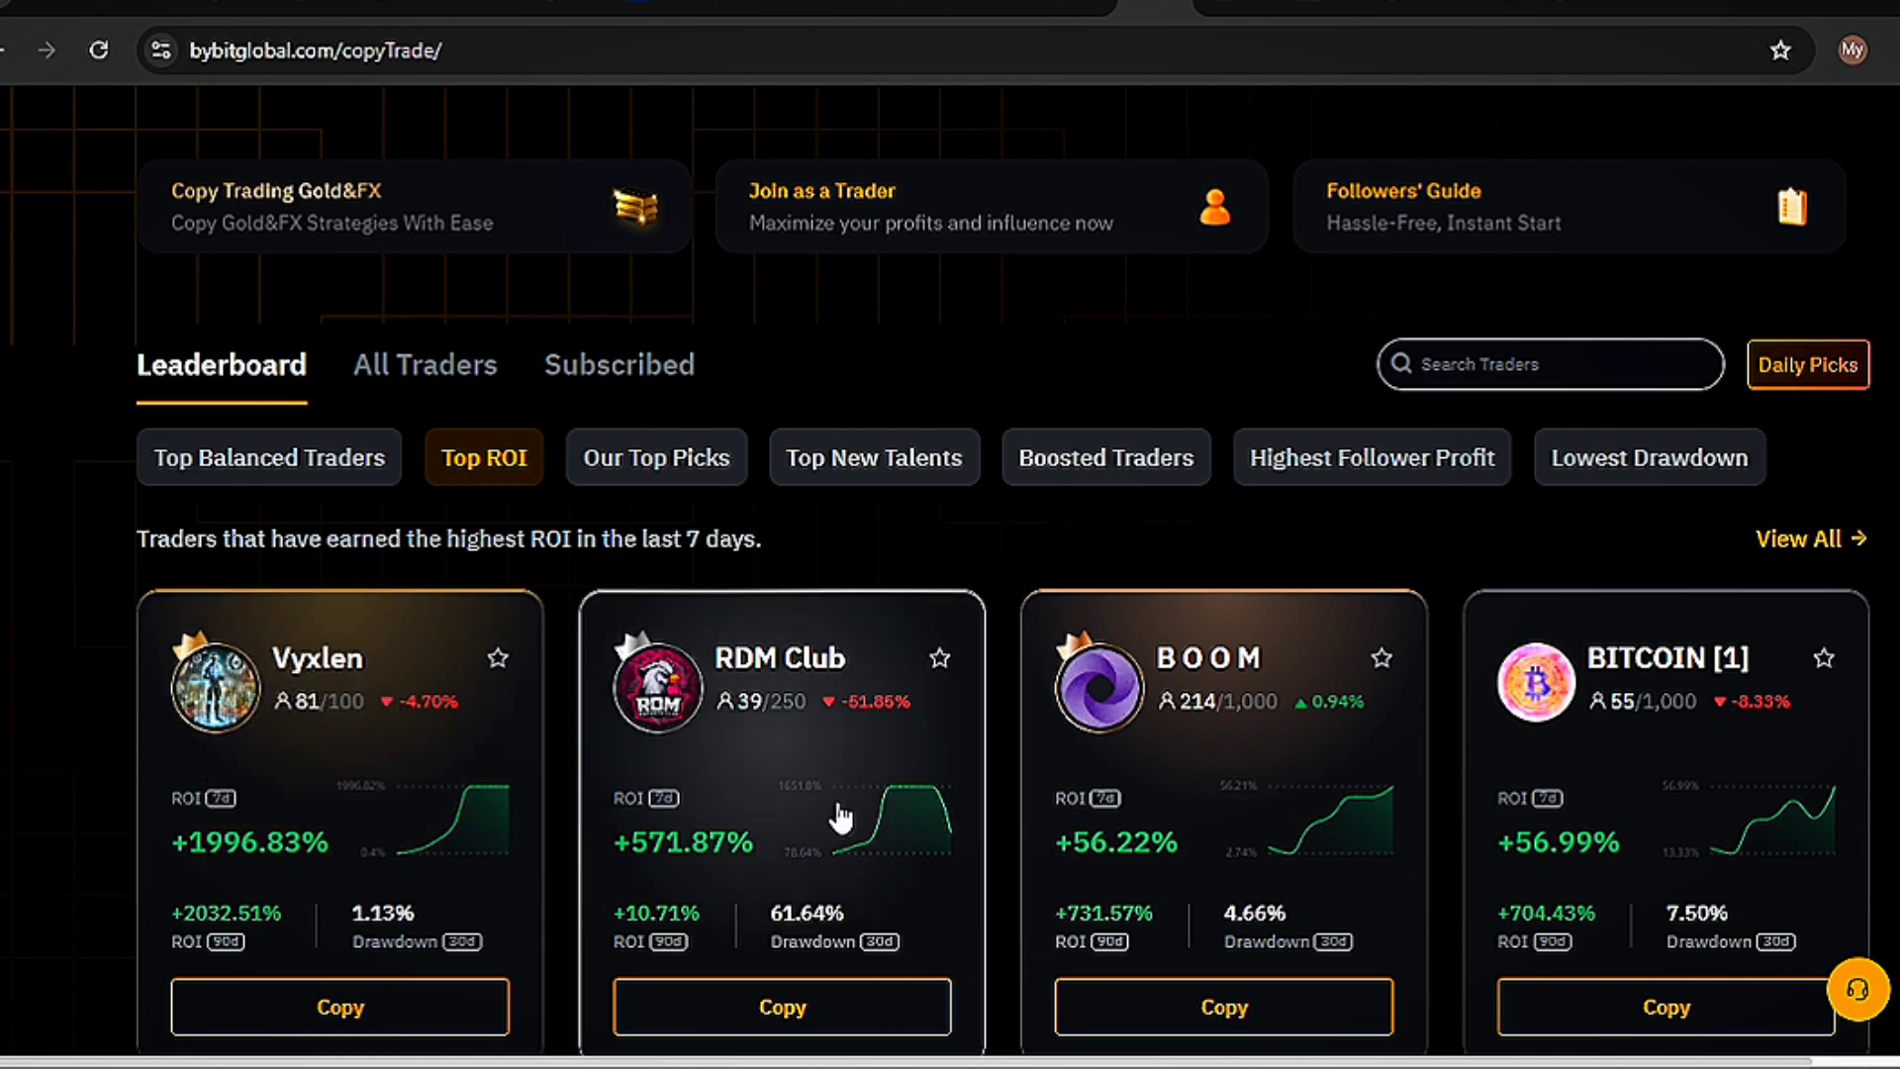
{"action": "scroll", "coordinate": [153, 581], "scroll_direction": "down", "scroll_amount": 2}
{"action": "scroll", "coordinate": [950, 594], "scroll_direction": "down", "scroll_amount": 2}
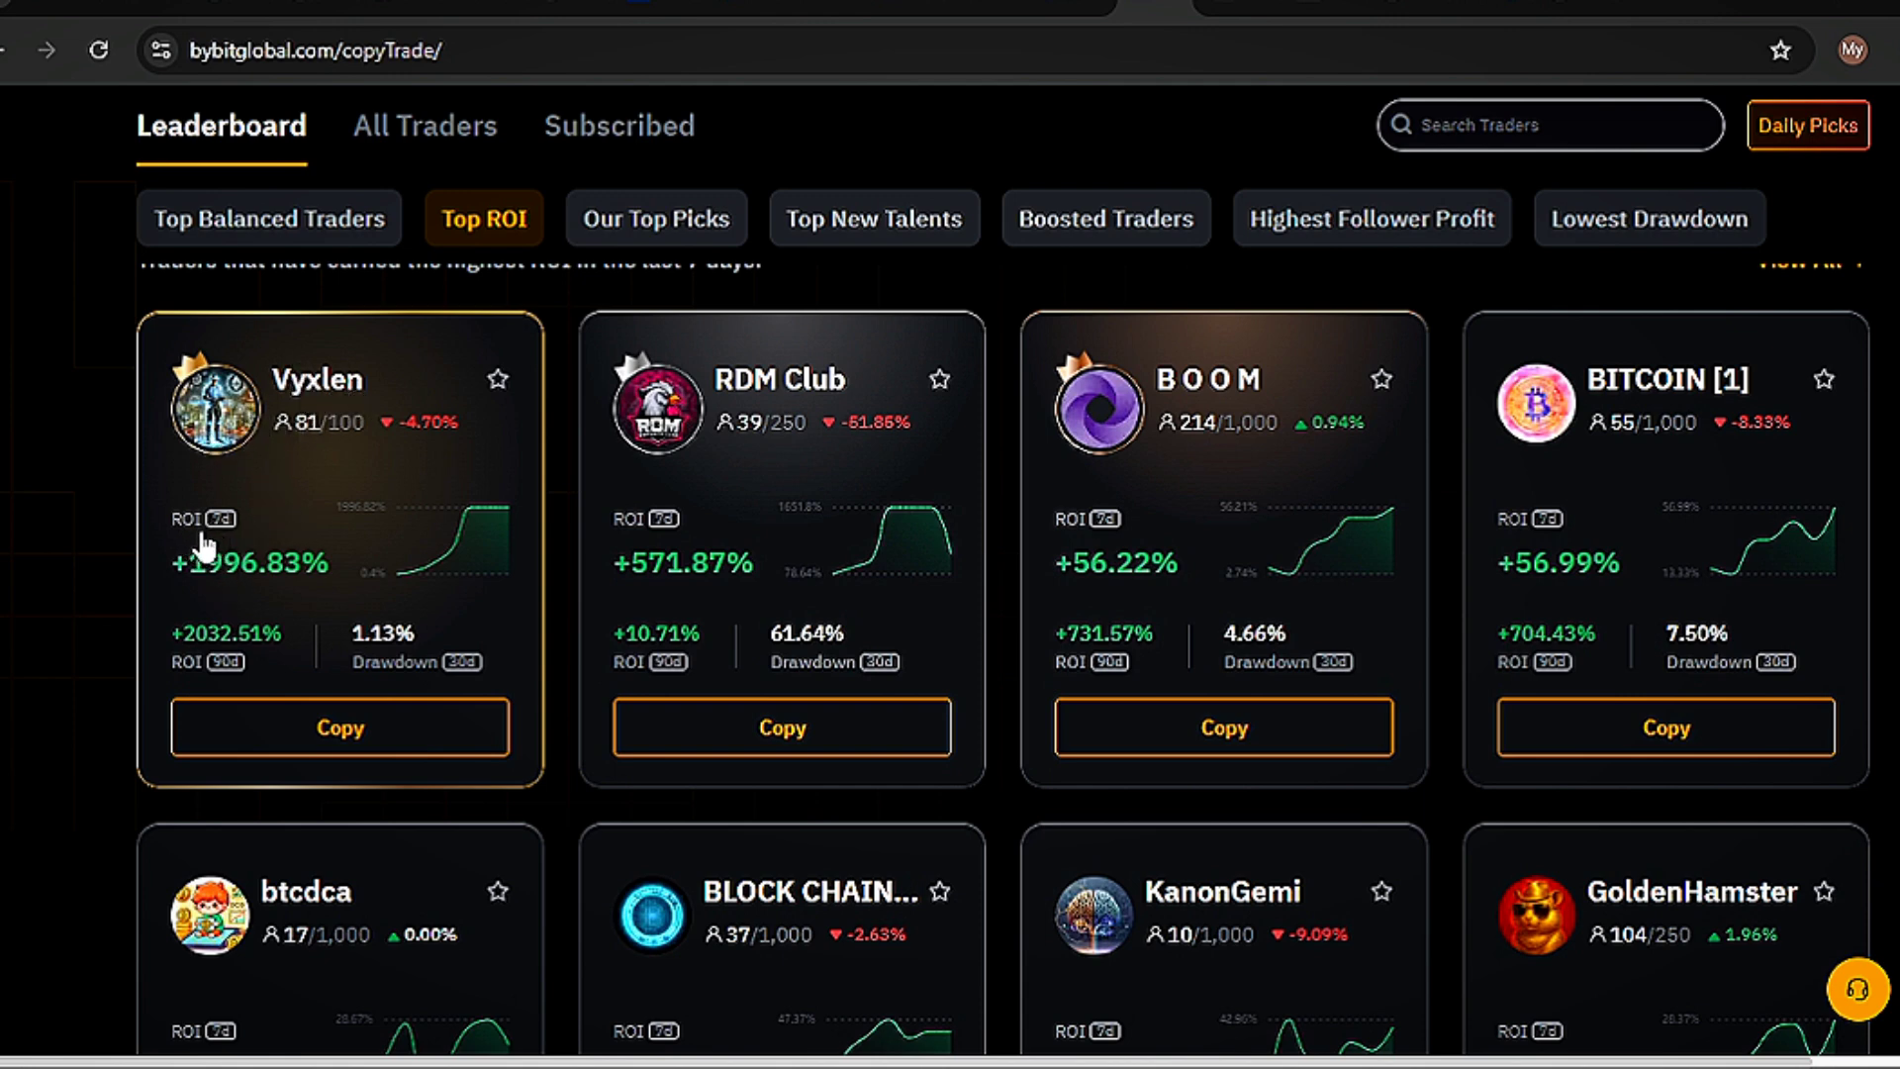
{"action": "mouse_move", "coordinate": [216, 540]}
{"action": "mouse_move", "coordinate": [225, 672]}
{"action": "mouse_move", "coordinate": [228, 531]}
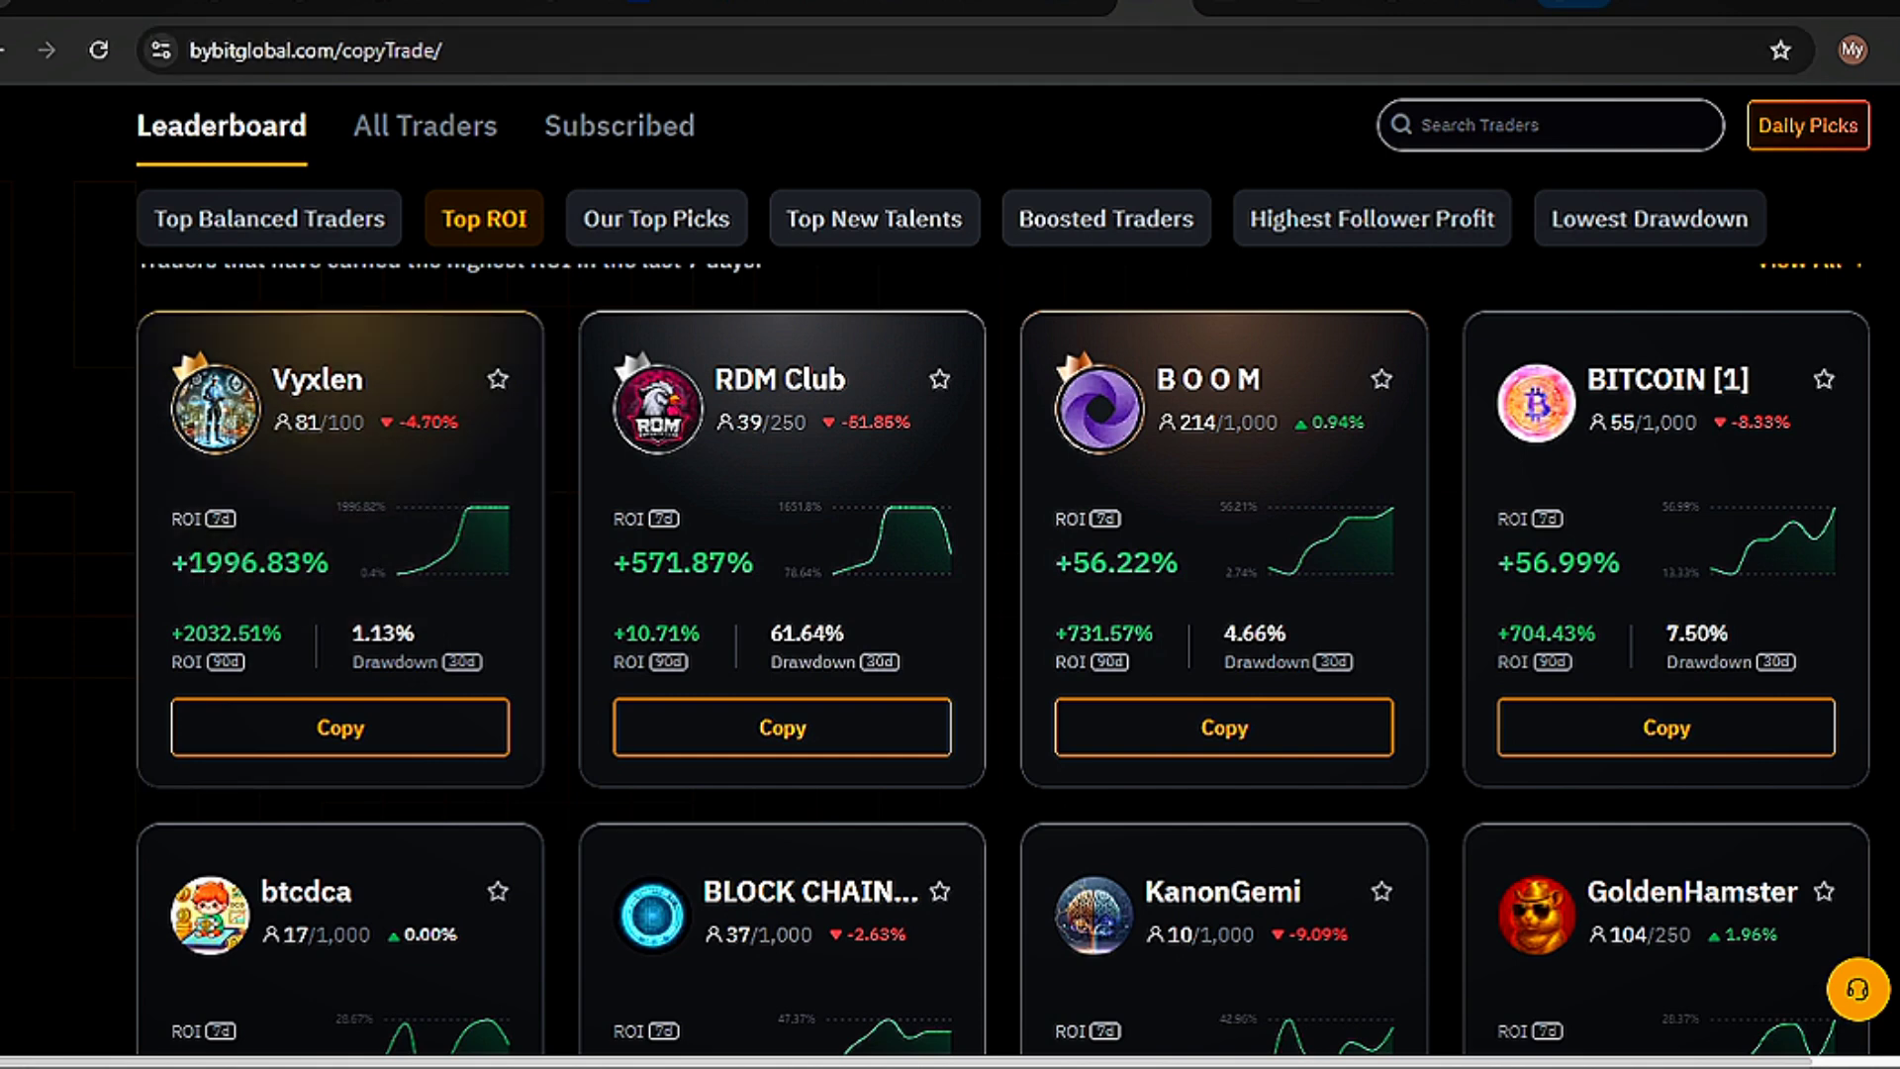
- Switch to the Google calculator, clear the previous result and calculate 100 × 1996% to estimate the profit on a 100 investment
{"action": "left_click", "coordinate": [1574, 9]}
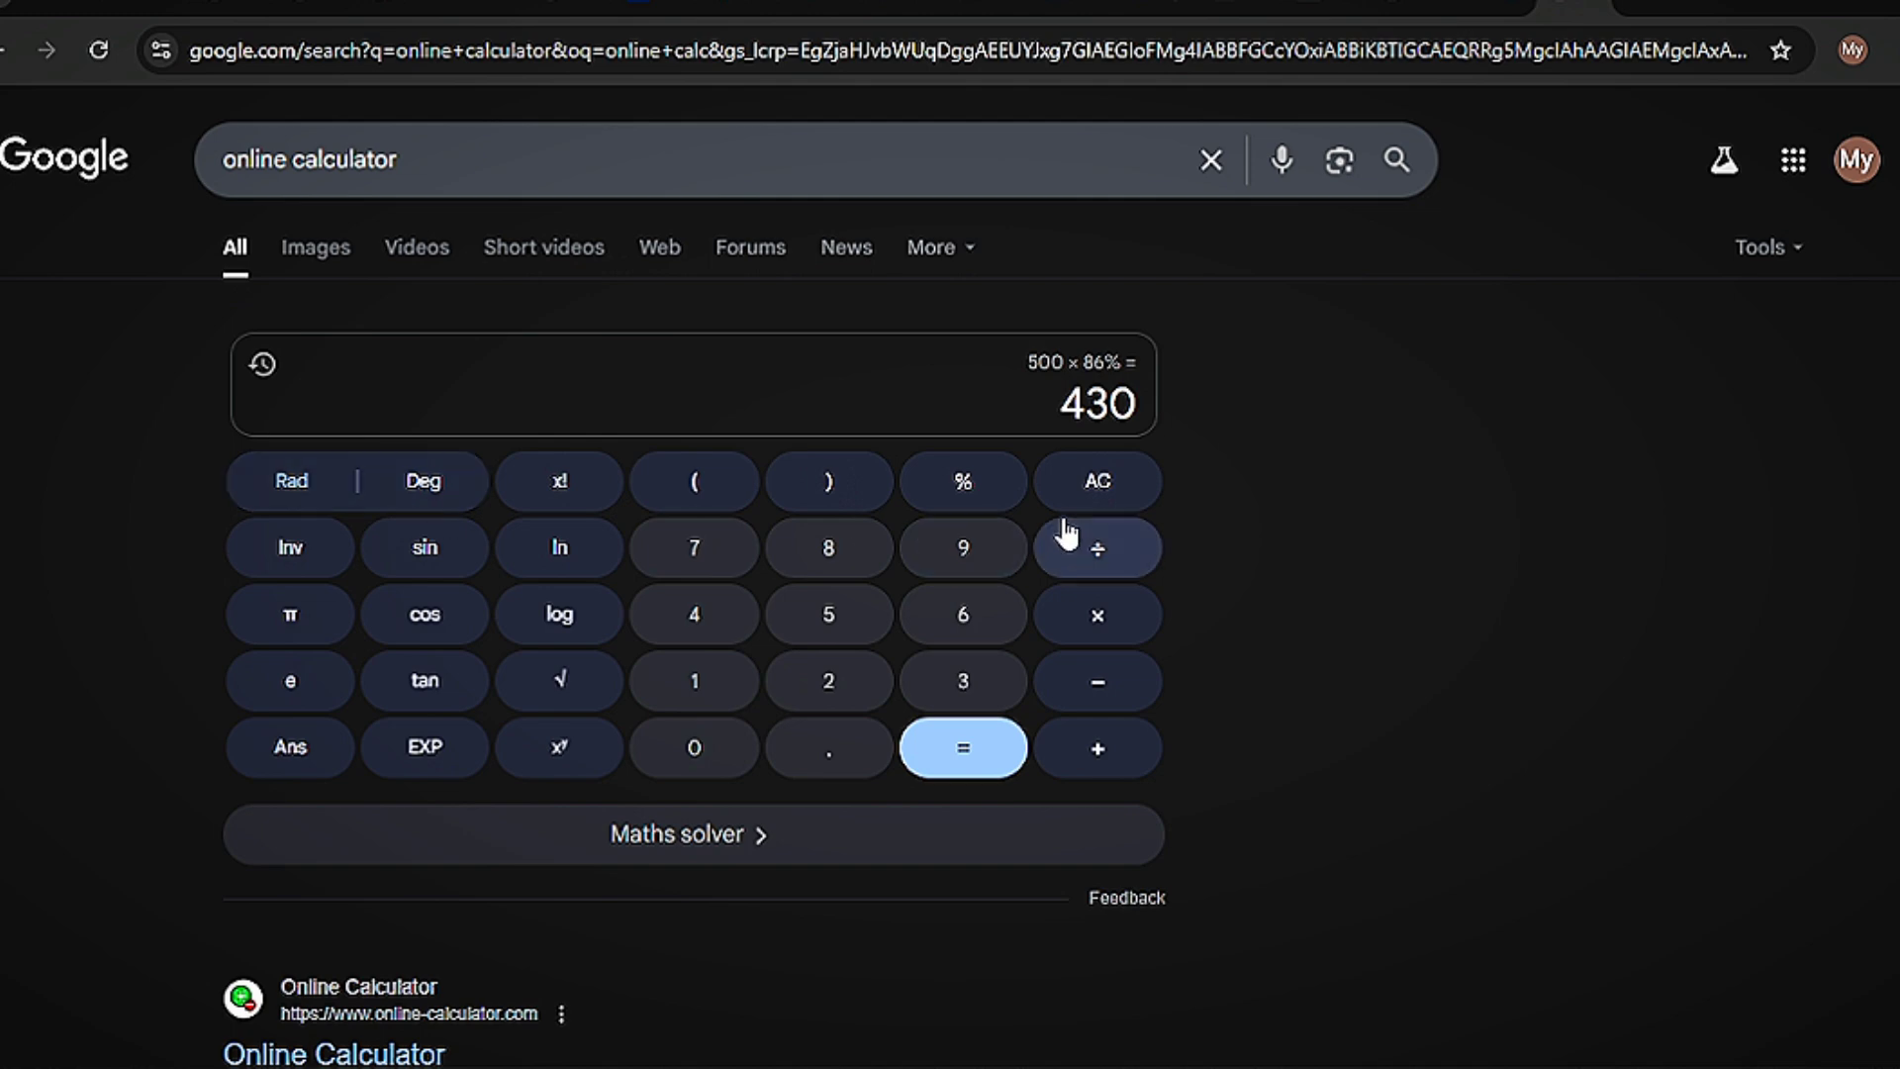
{"action": "left_click", "coordinate": [1147, 481]}
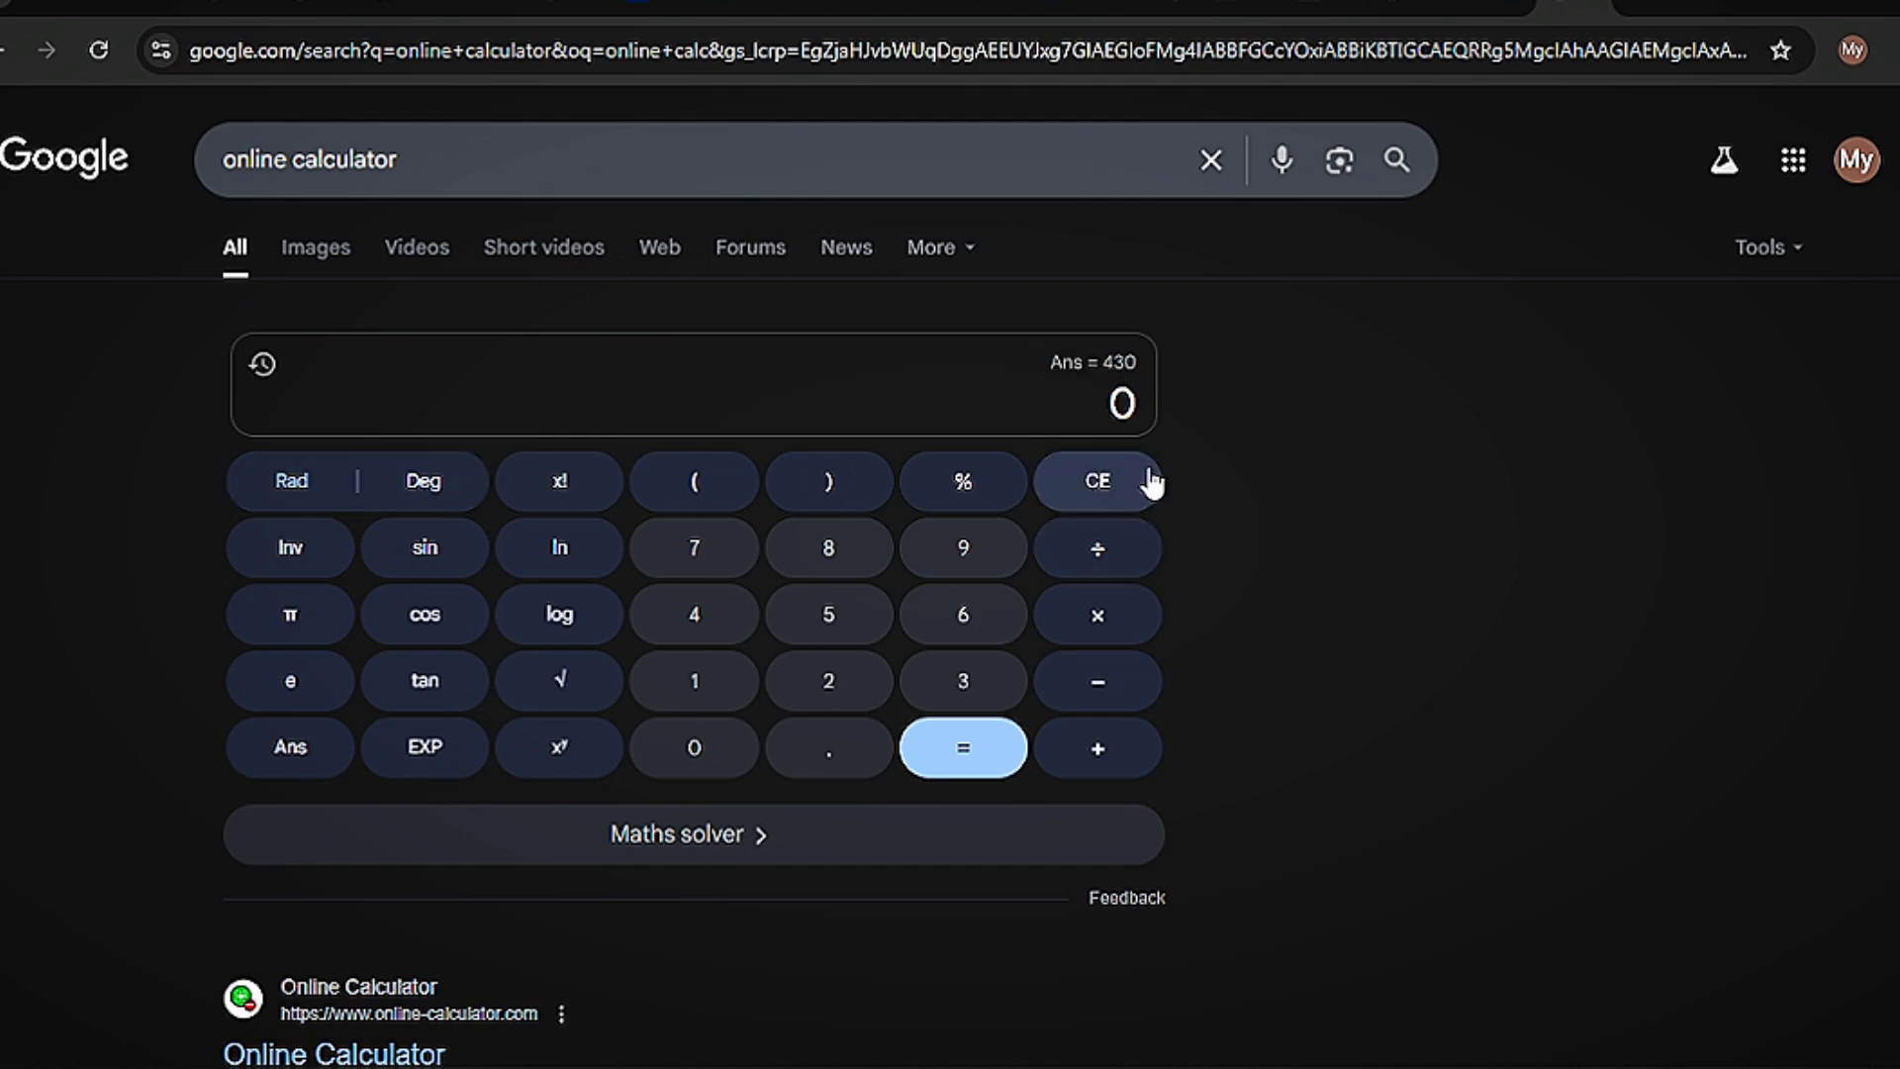
{"action": "left_click", "coordinate": [699, 694]}
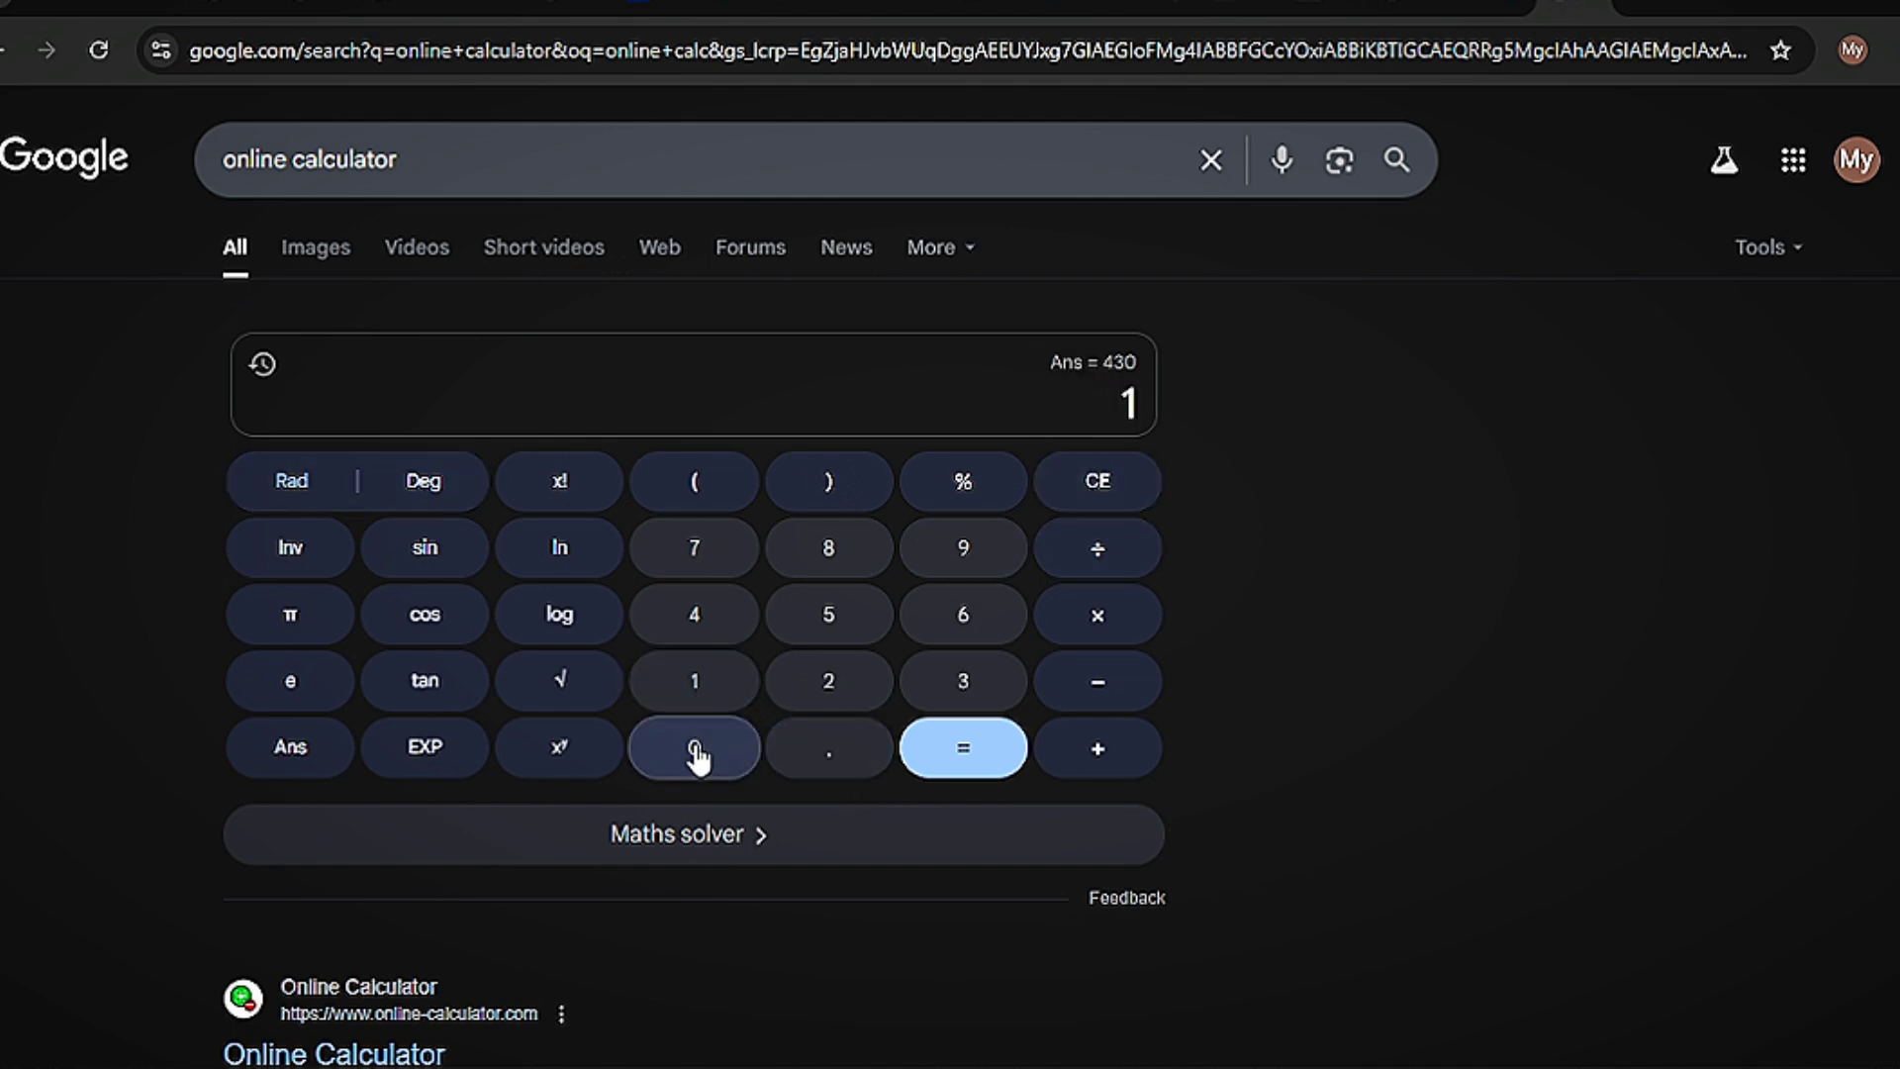
{"action": "left_click", "coordinate": [697, 754]}
{"action": "left_click", "coordinate": [697, 754]}
{"action": "left_click", "coordinate": [696, 754]}
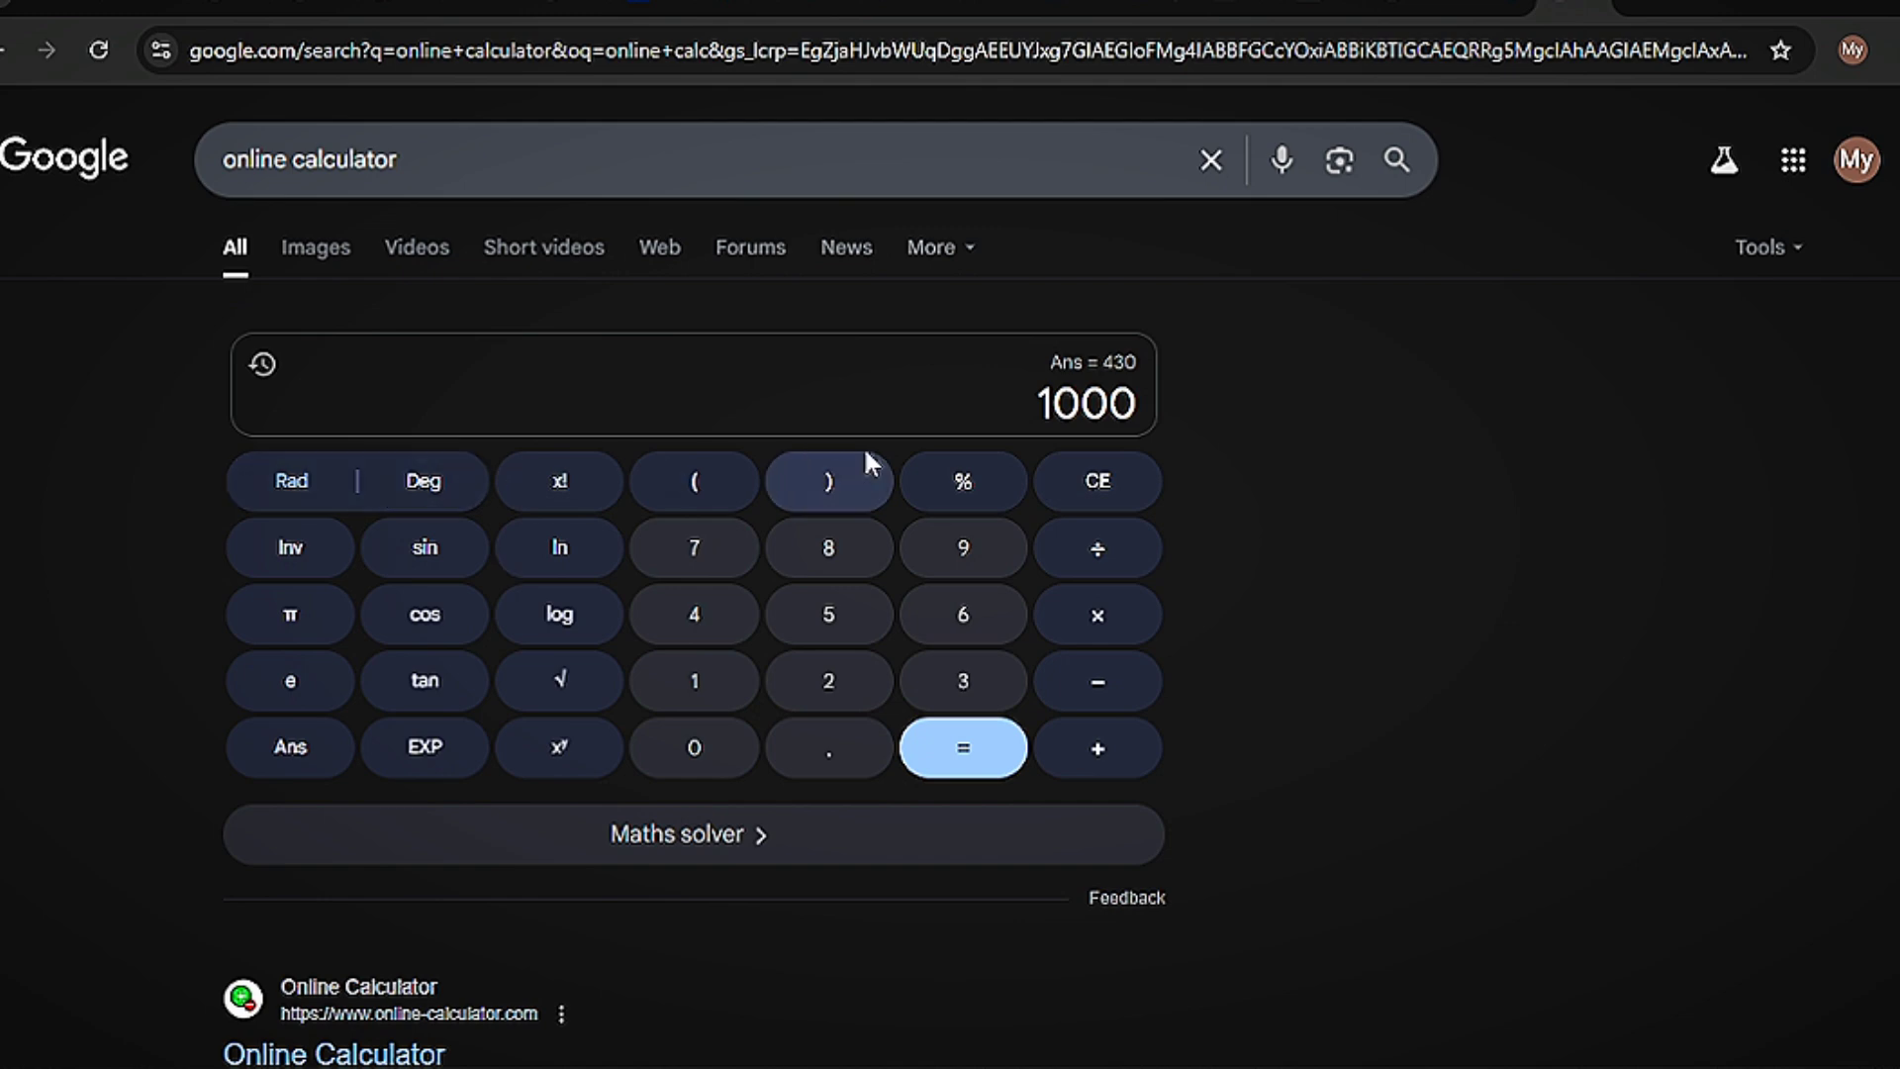
{"action": "left_click", "coordinate": [1090, 479]}
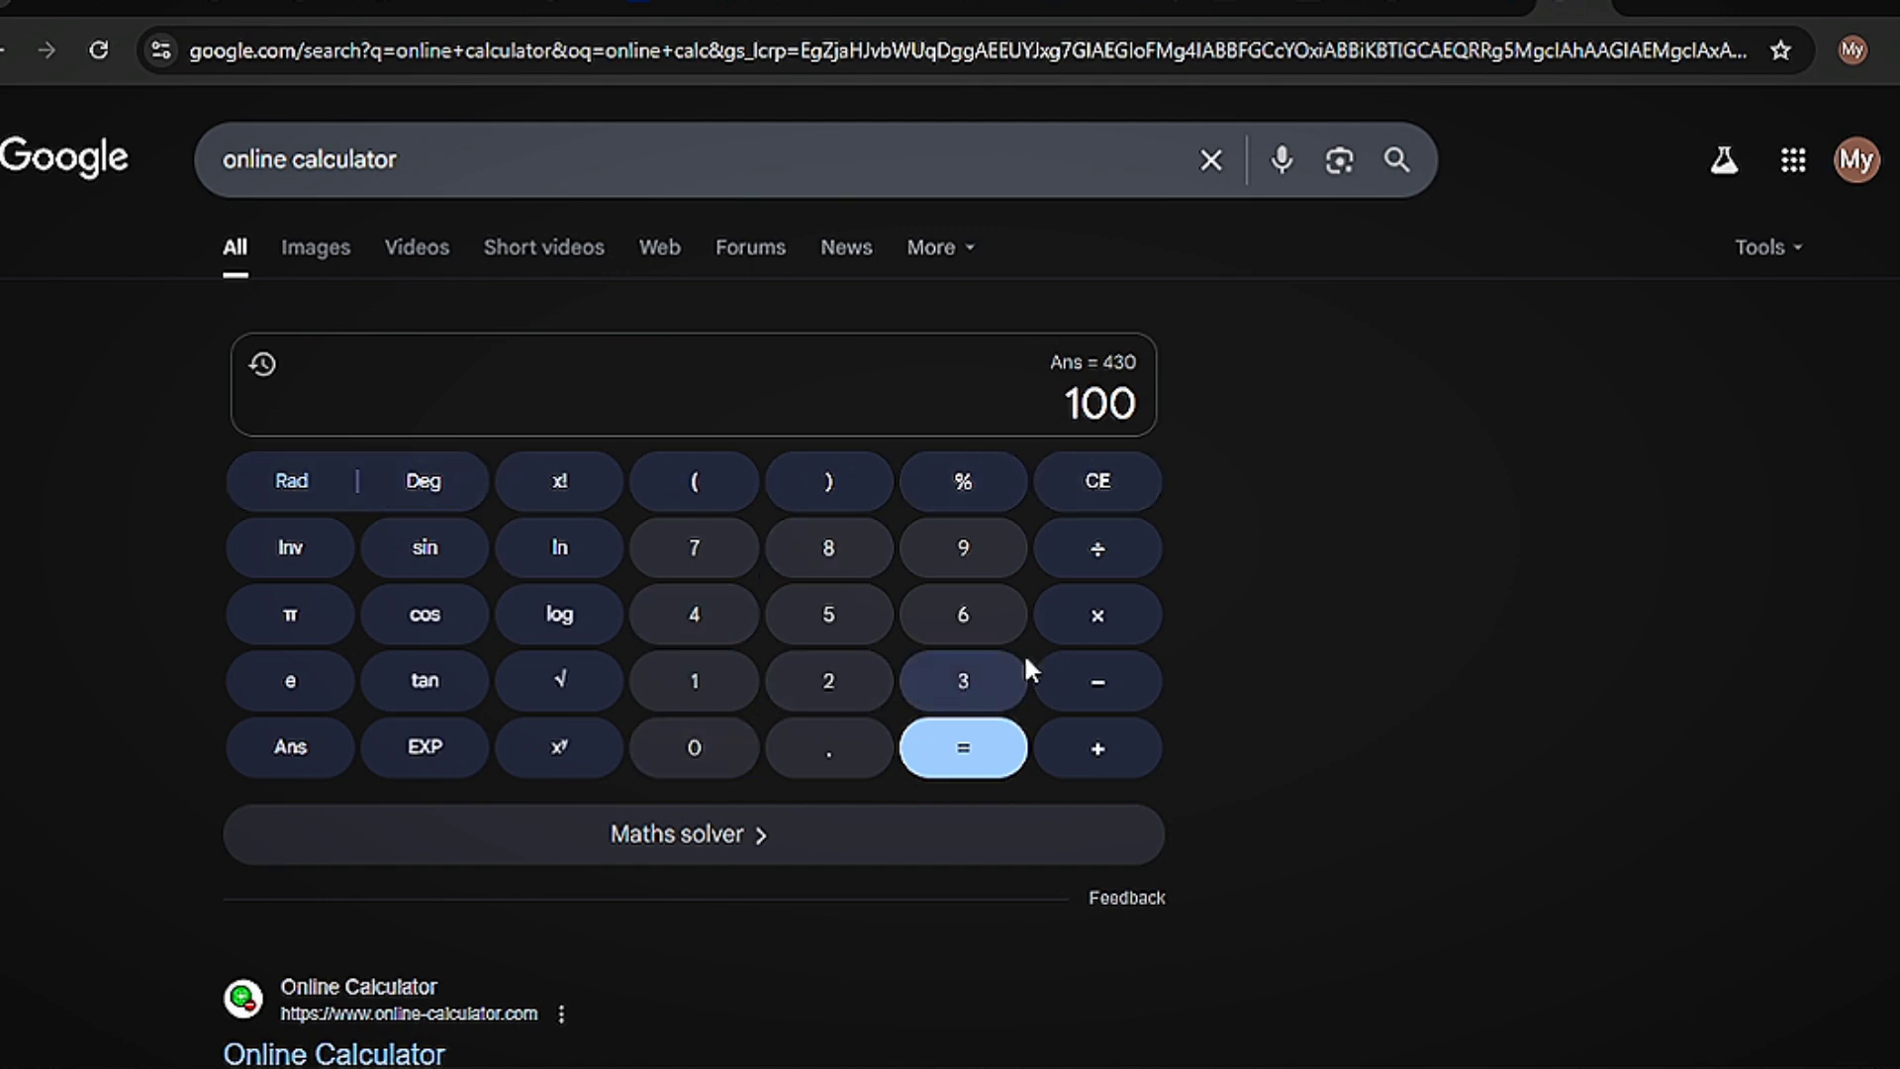
{"action": "left_click", "coordinate": [1098, 614]}
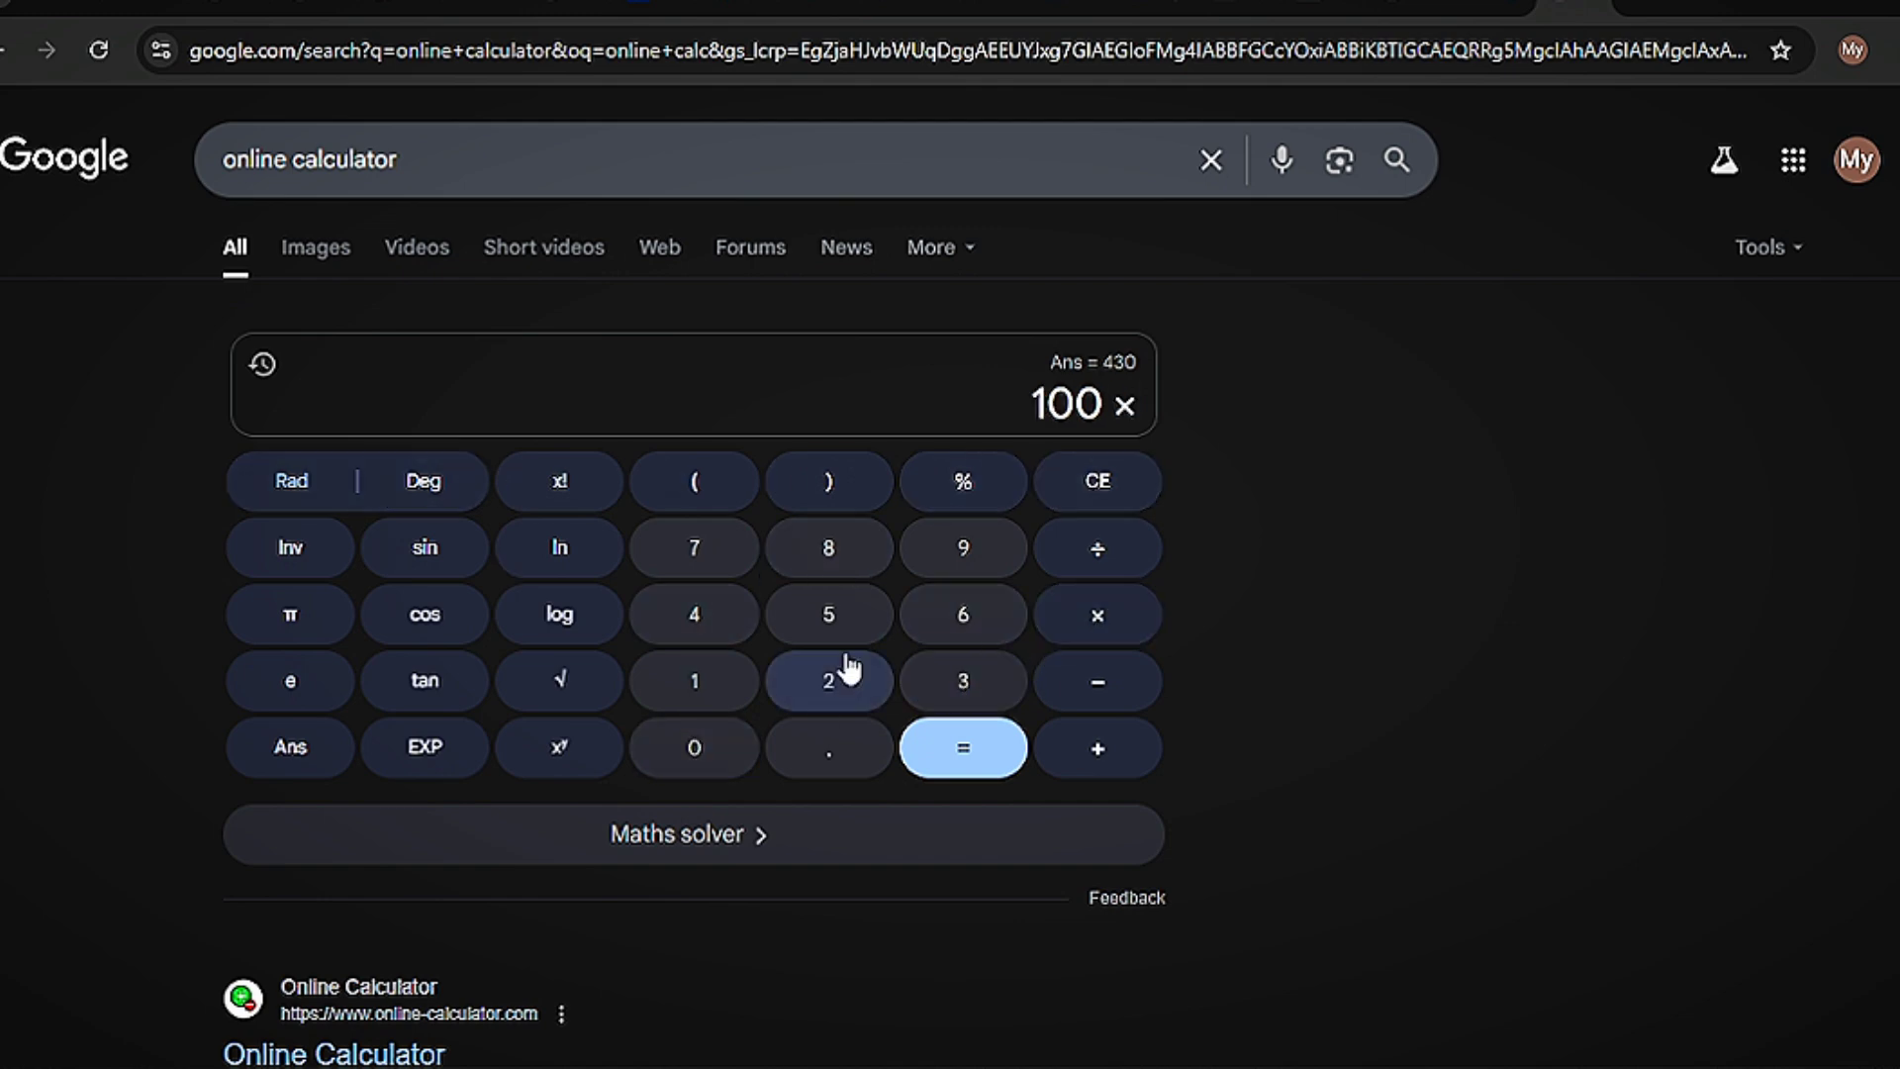
{"action": "left_click", "coordinate": [716, 691]}
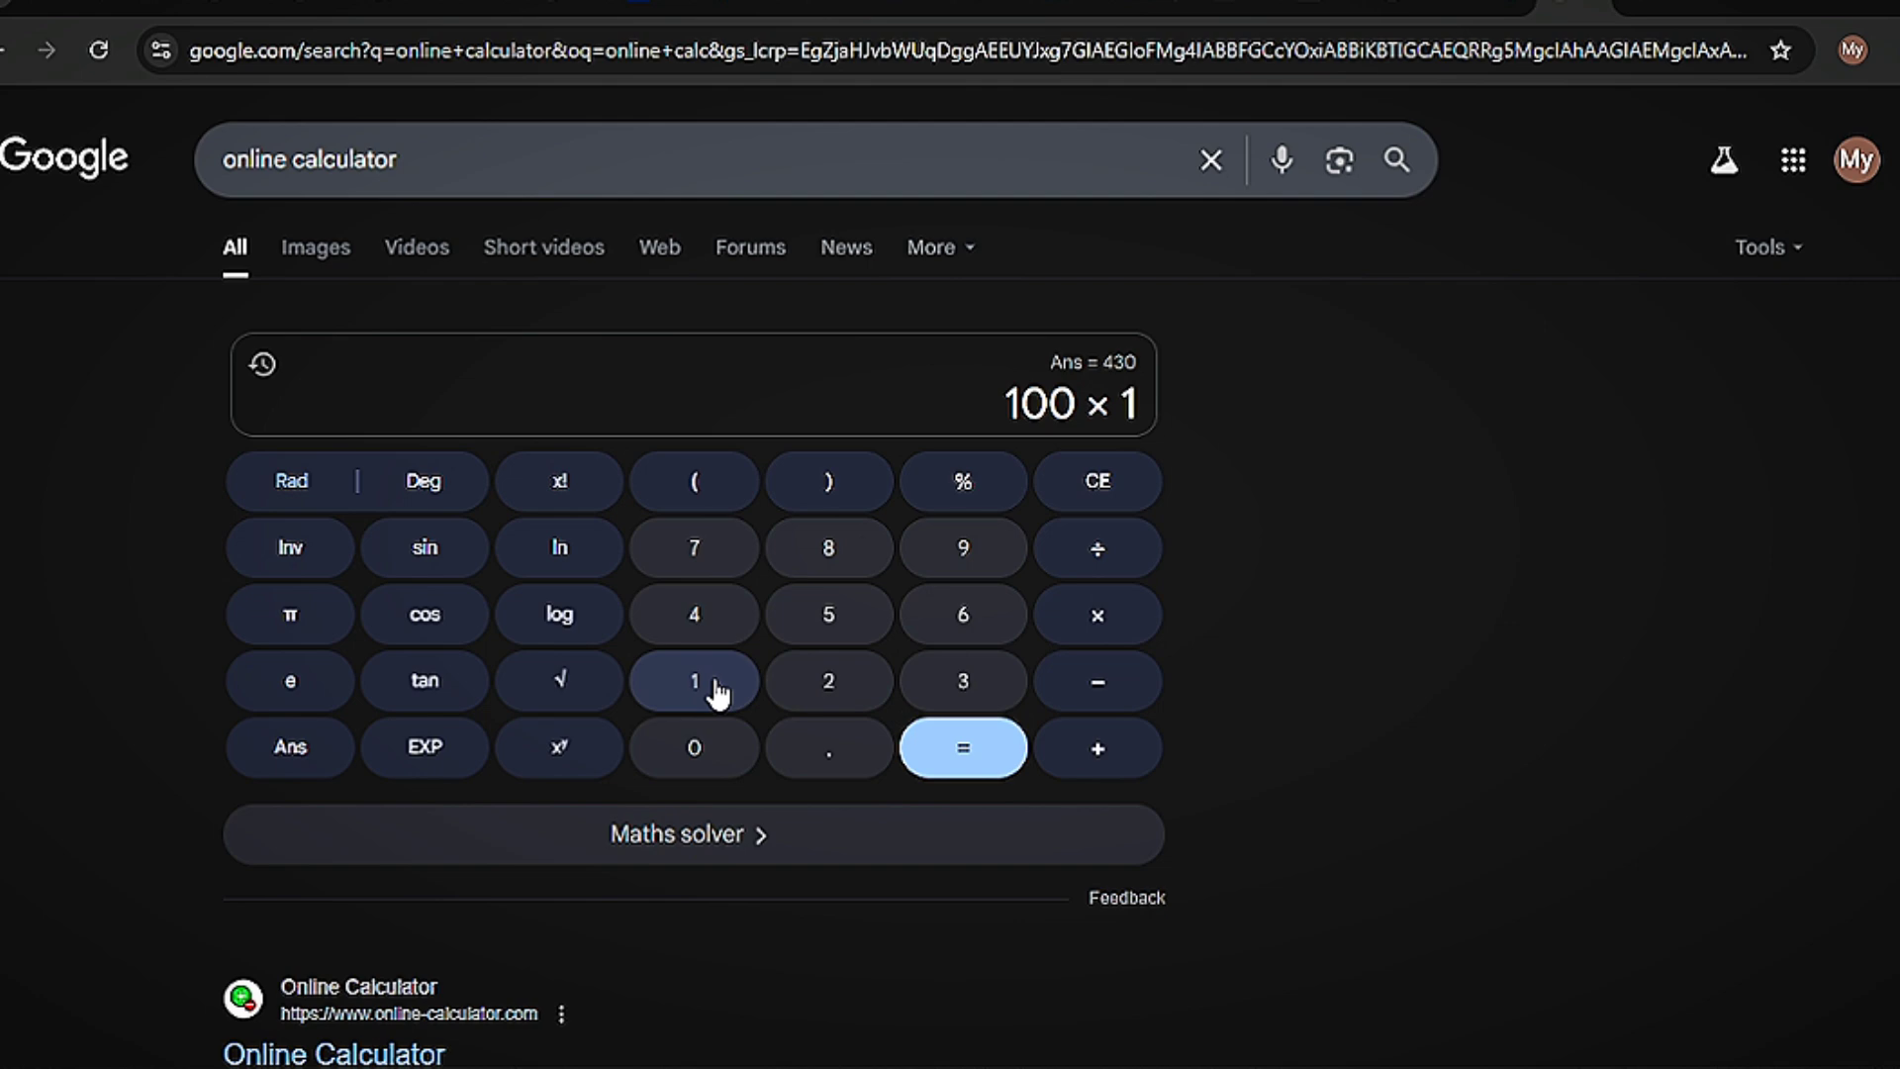
{"action": "left_click", "coordinate": [941, 560]}
{"action": "left_click", "coordinate": [942, 562]}
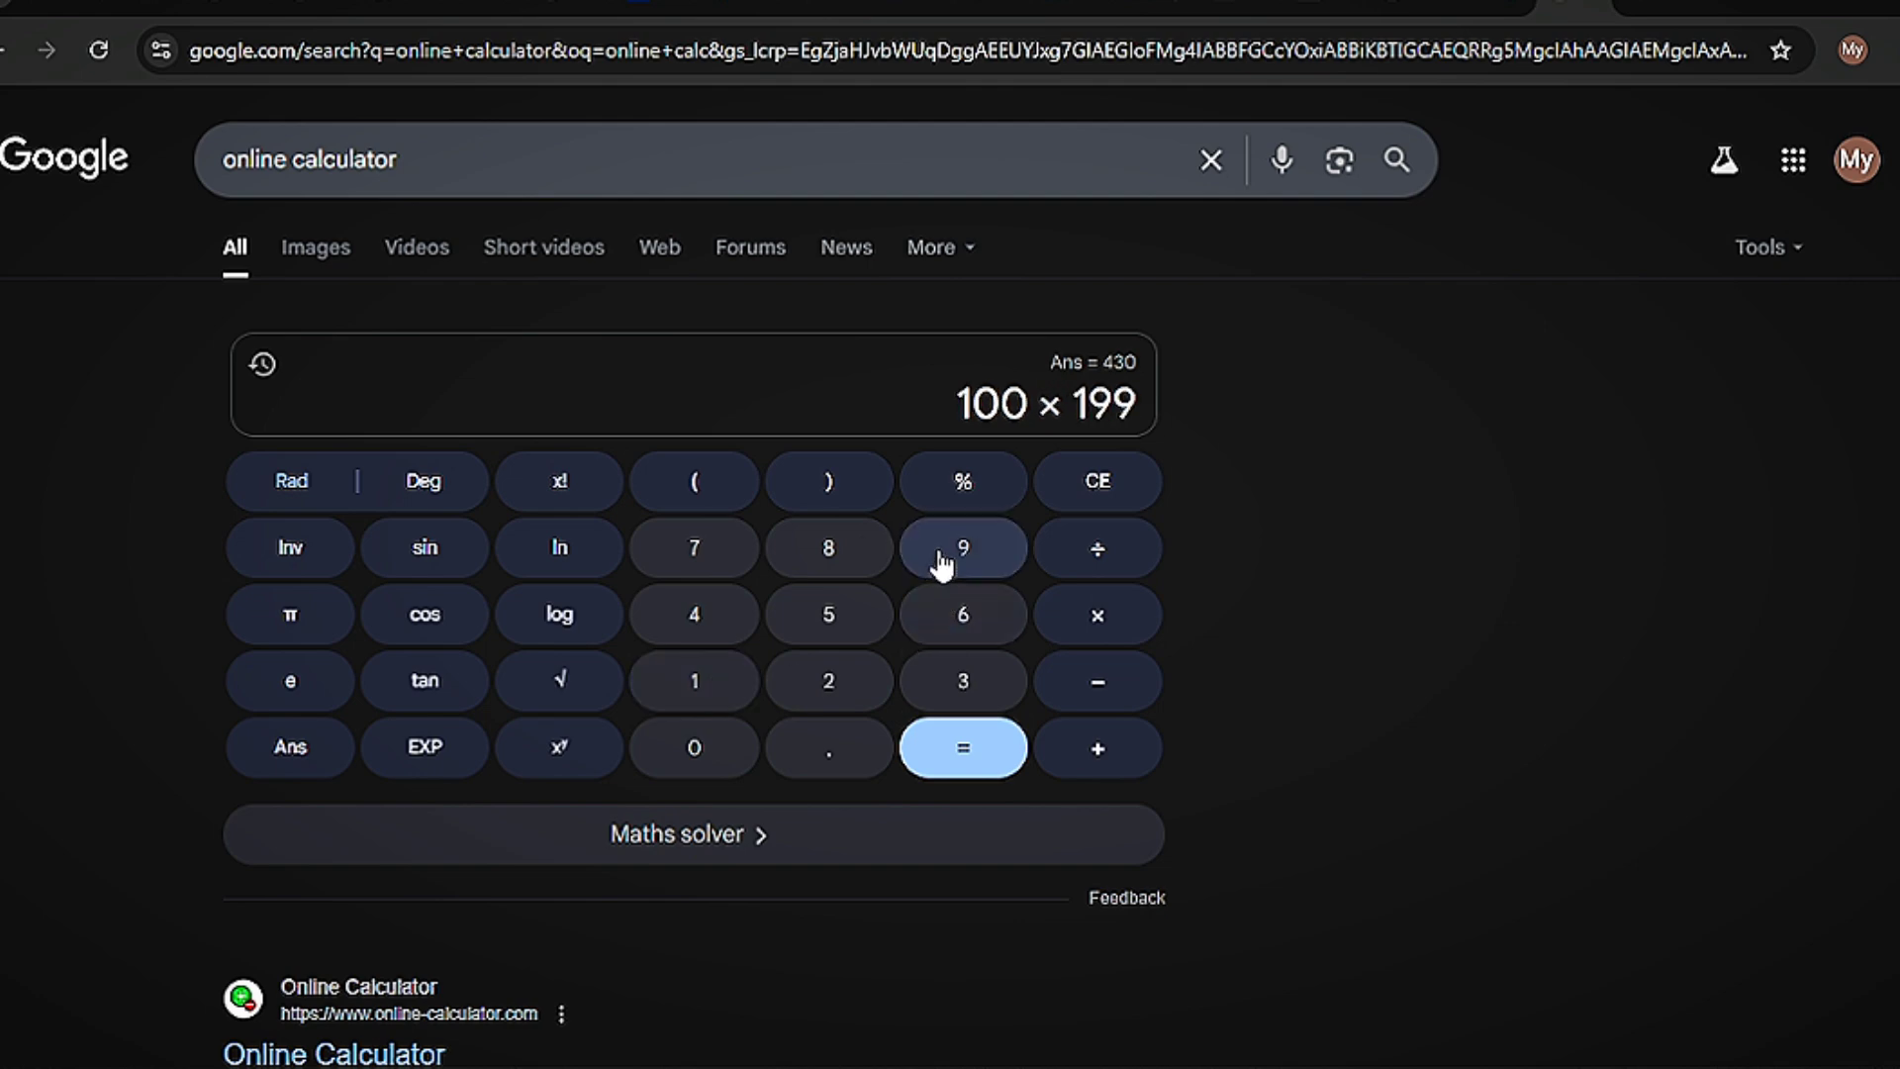
{"action": "left_click", "coordinate": [970, 621]}
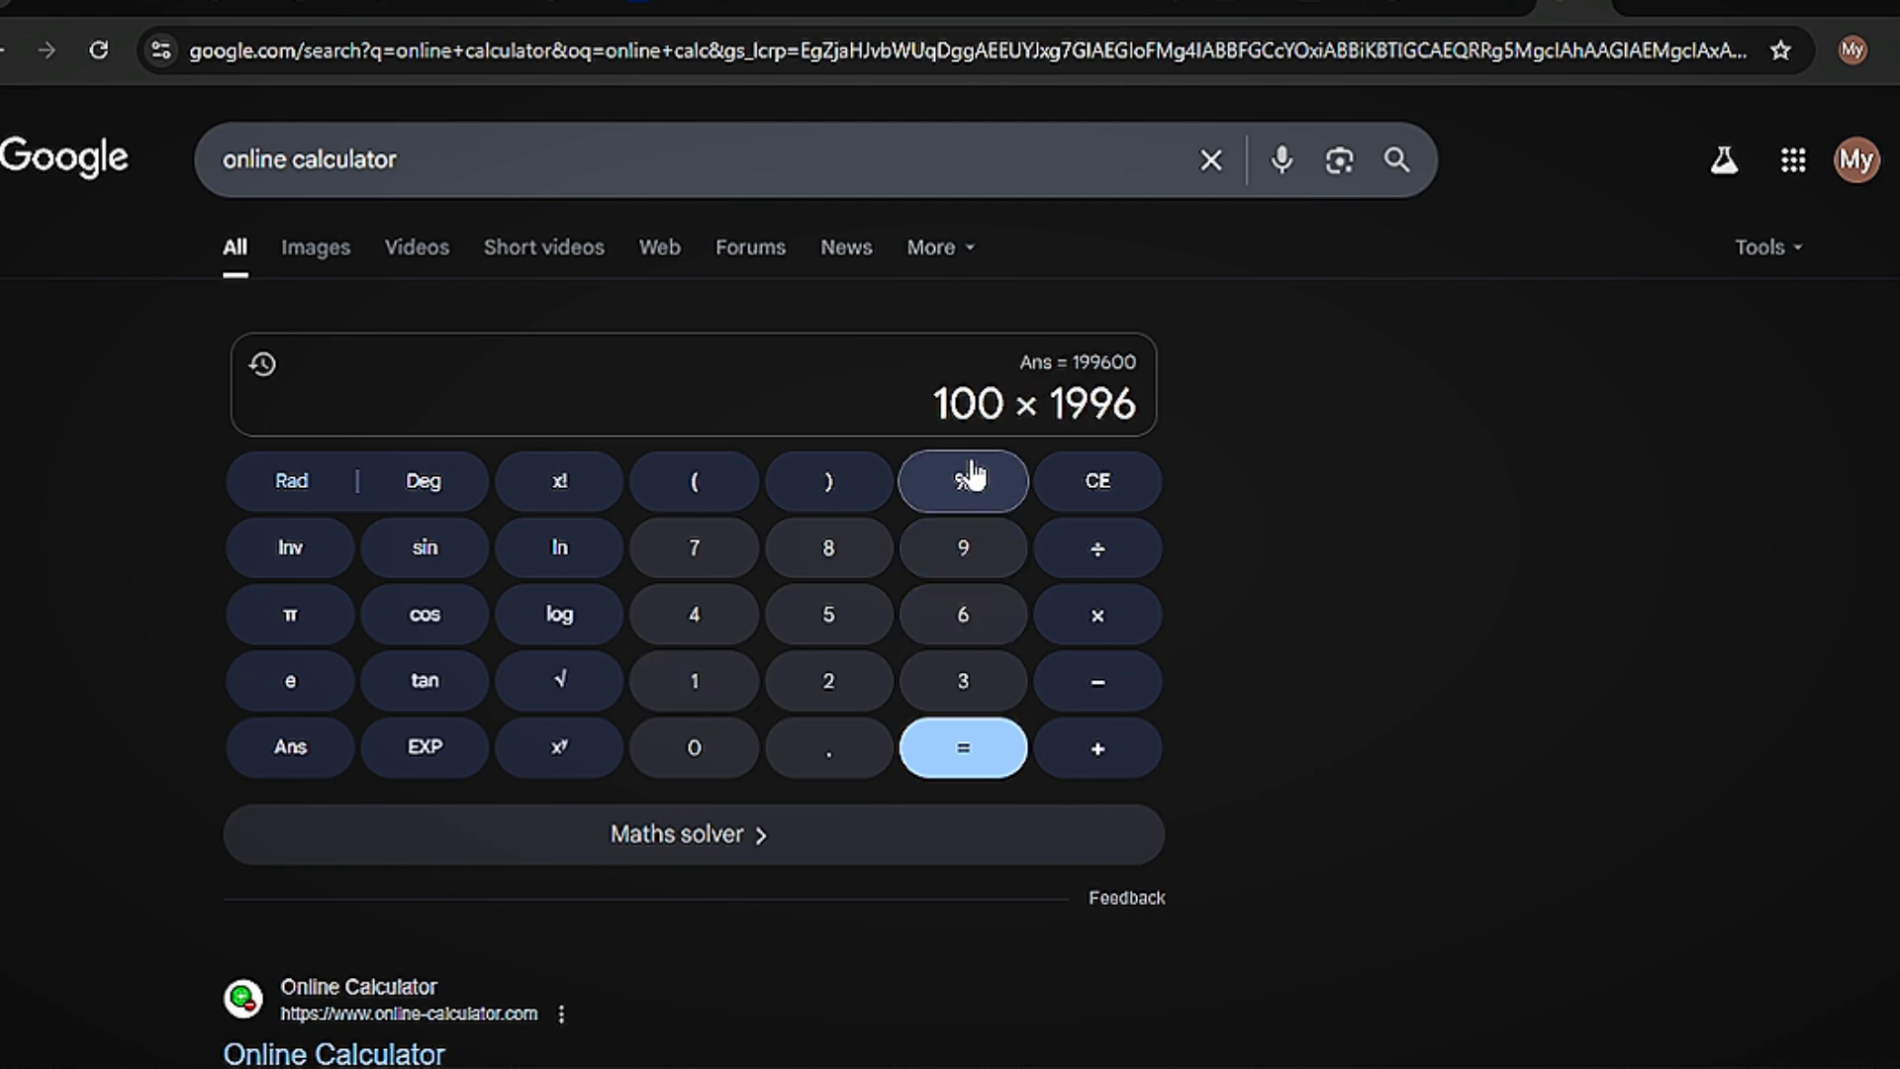
{"action": "left_click", "coordinate": [973, 477]}
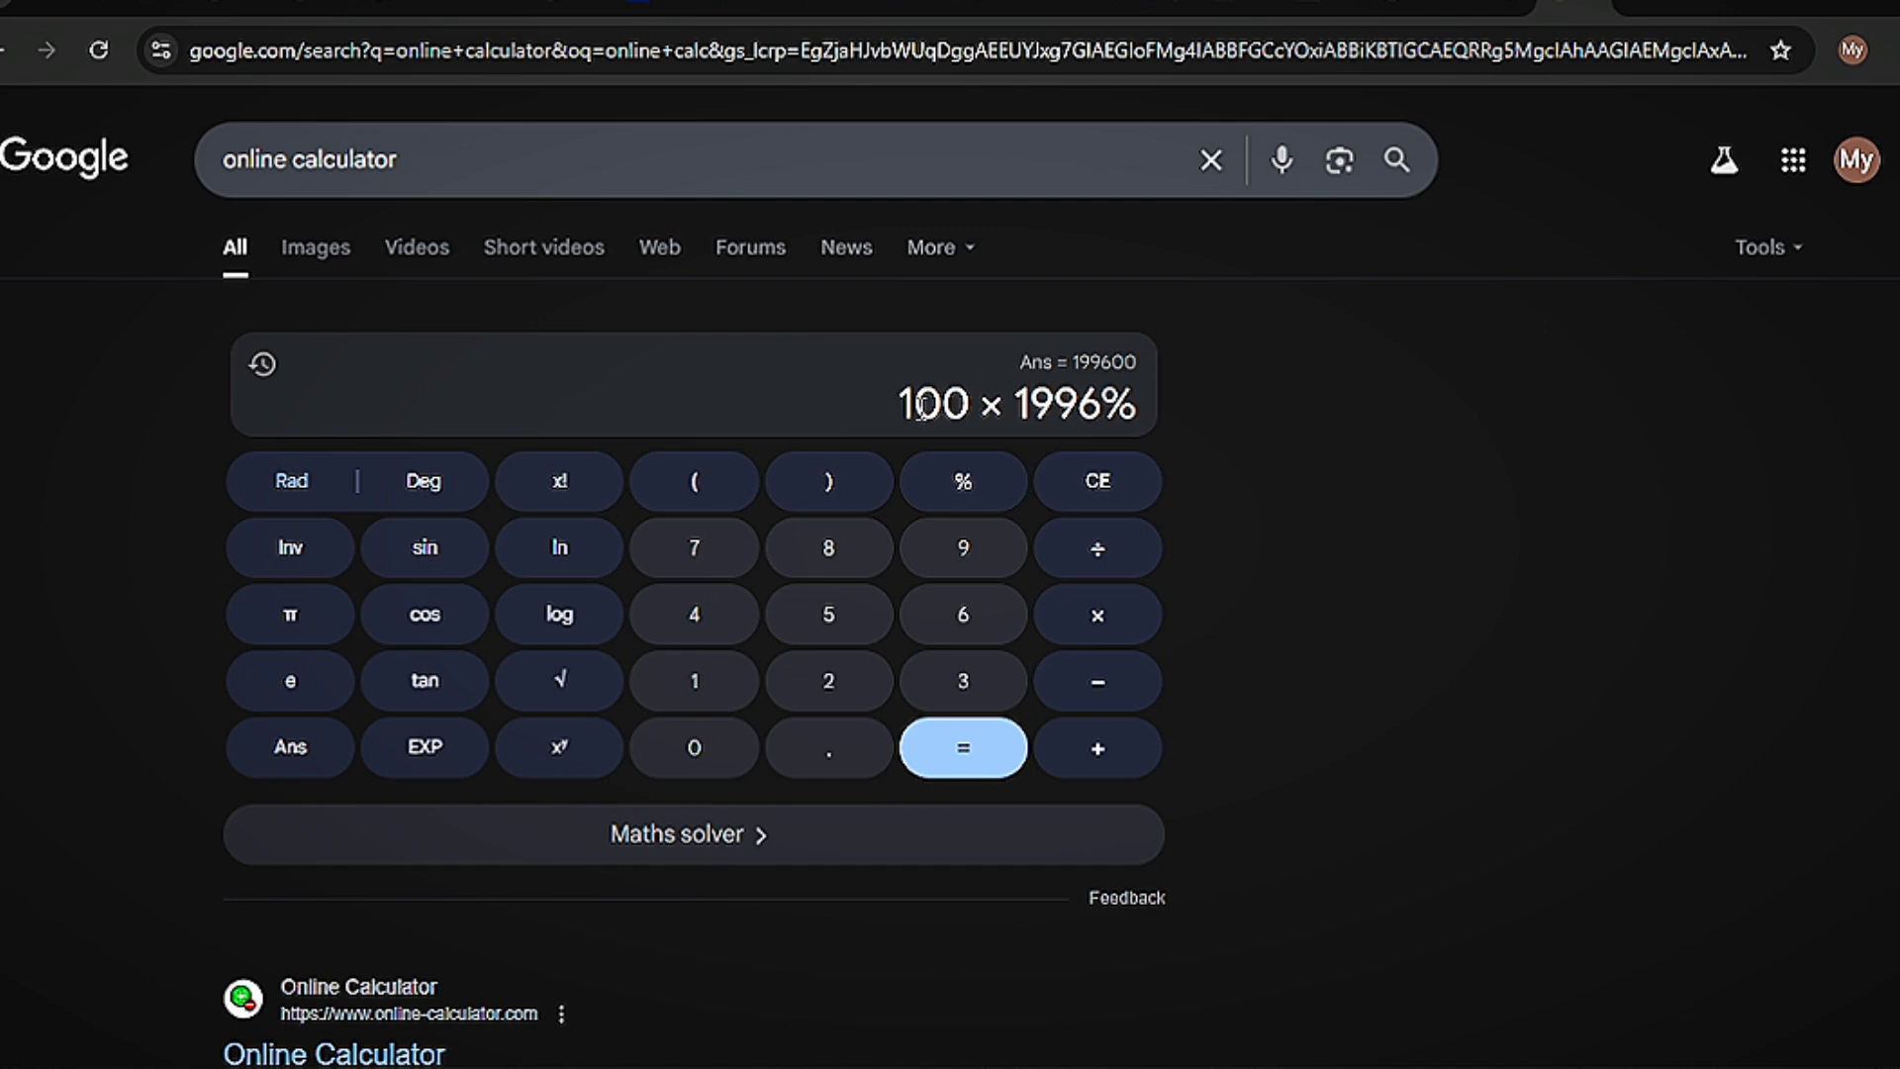
{"action": "left_click", "coordinate": [963, 750]}
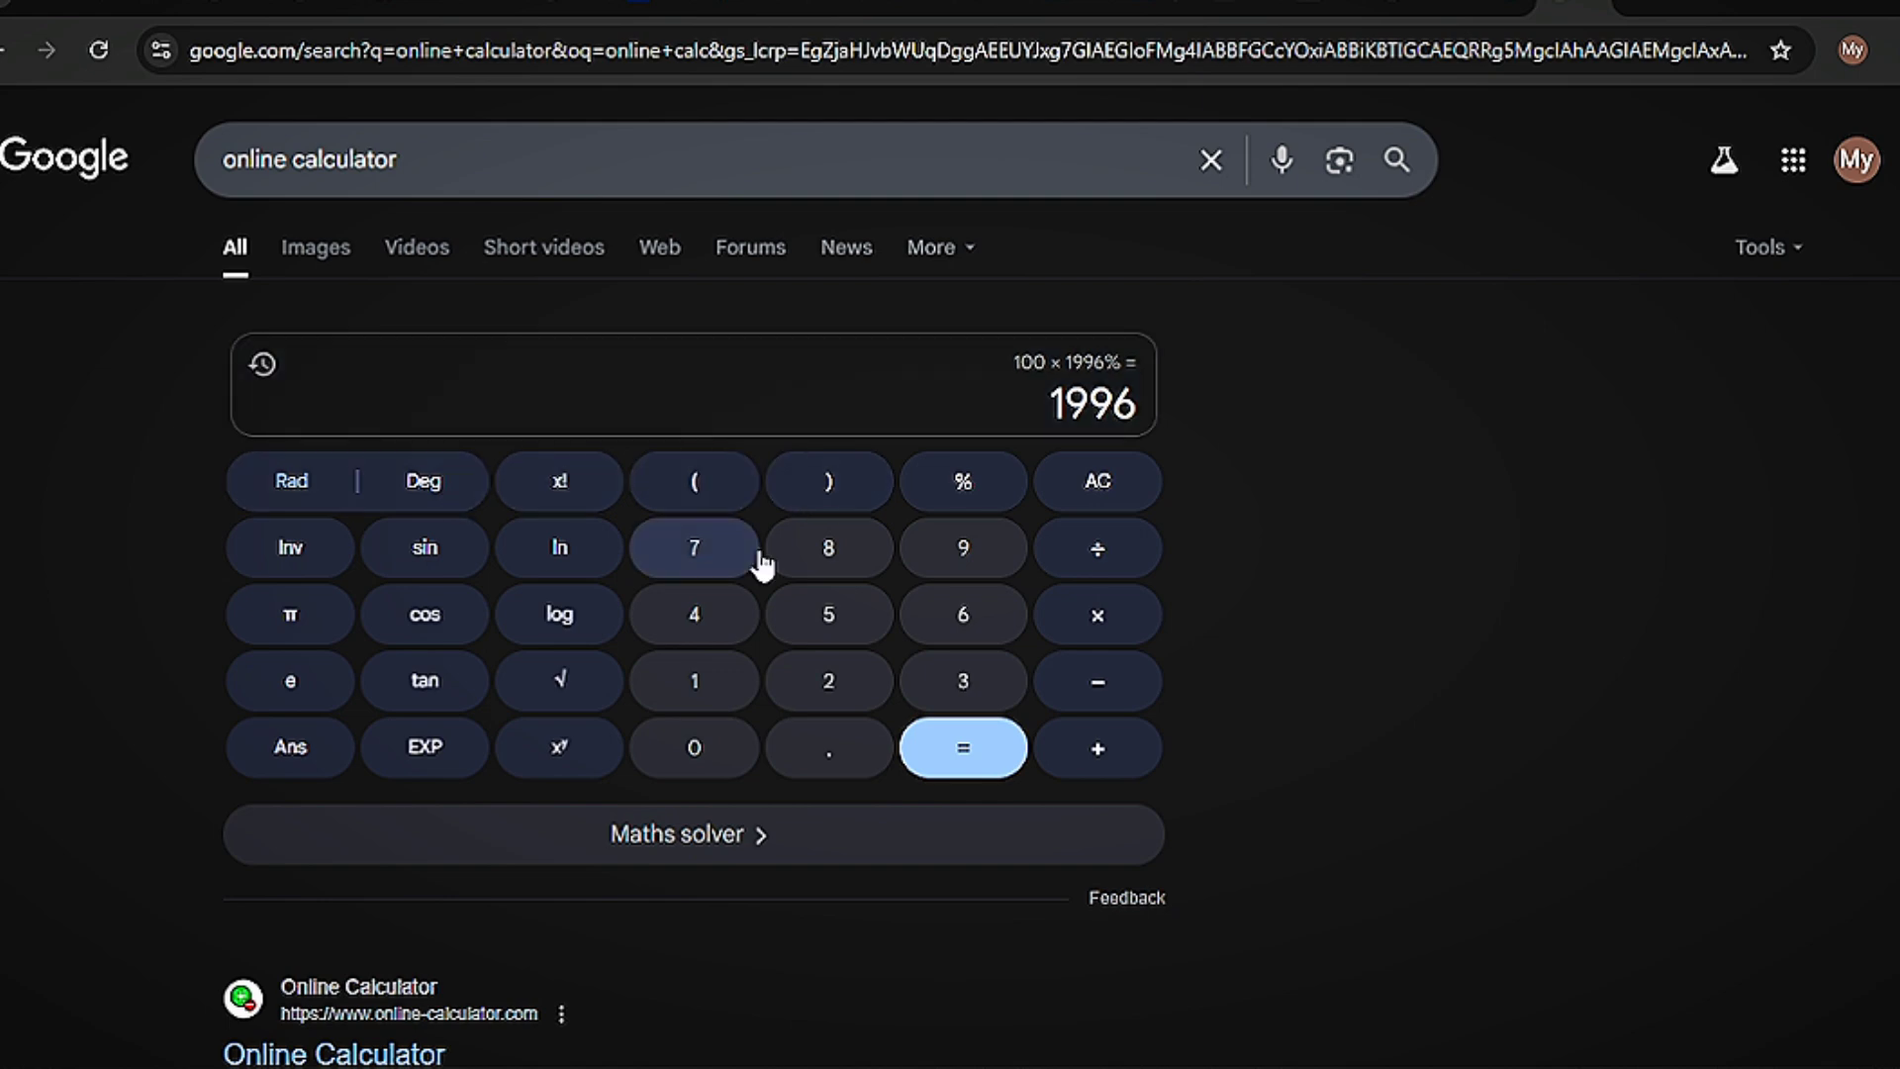
- Clear the calculator and calculate 500 × 1996% to estimate the profit on a 500 investment
{"action": "left_click", "coordinate": [1098, 482]}
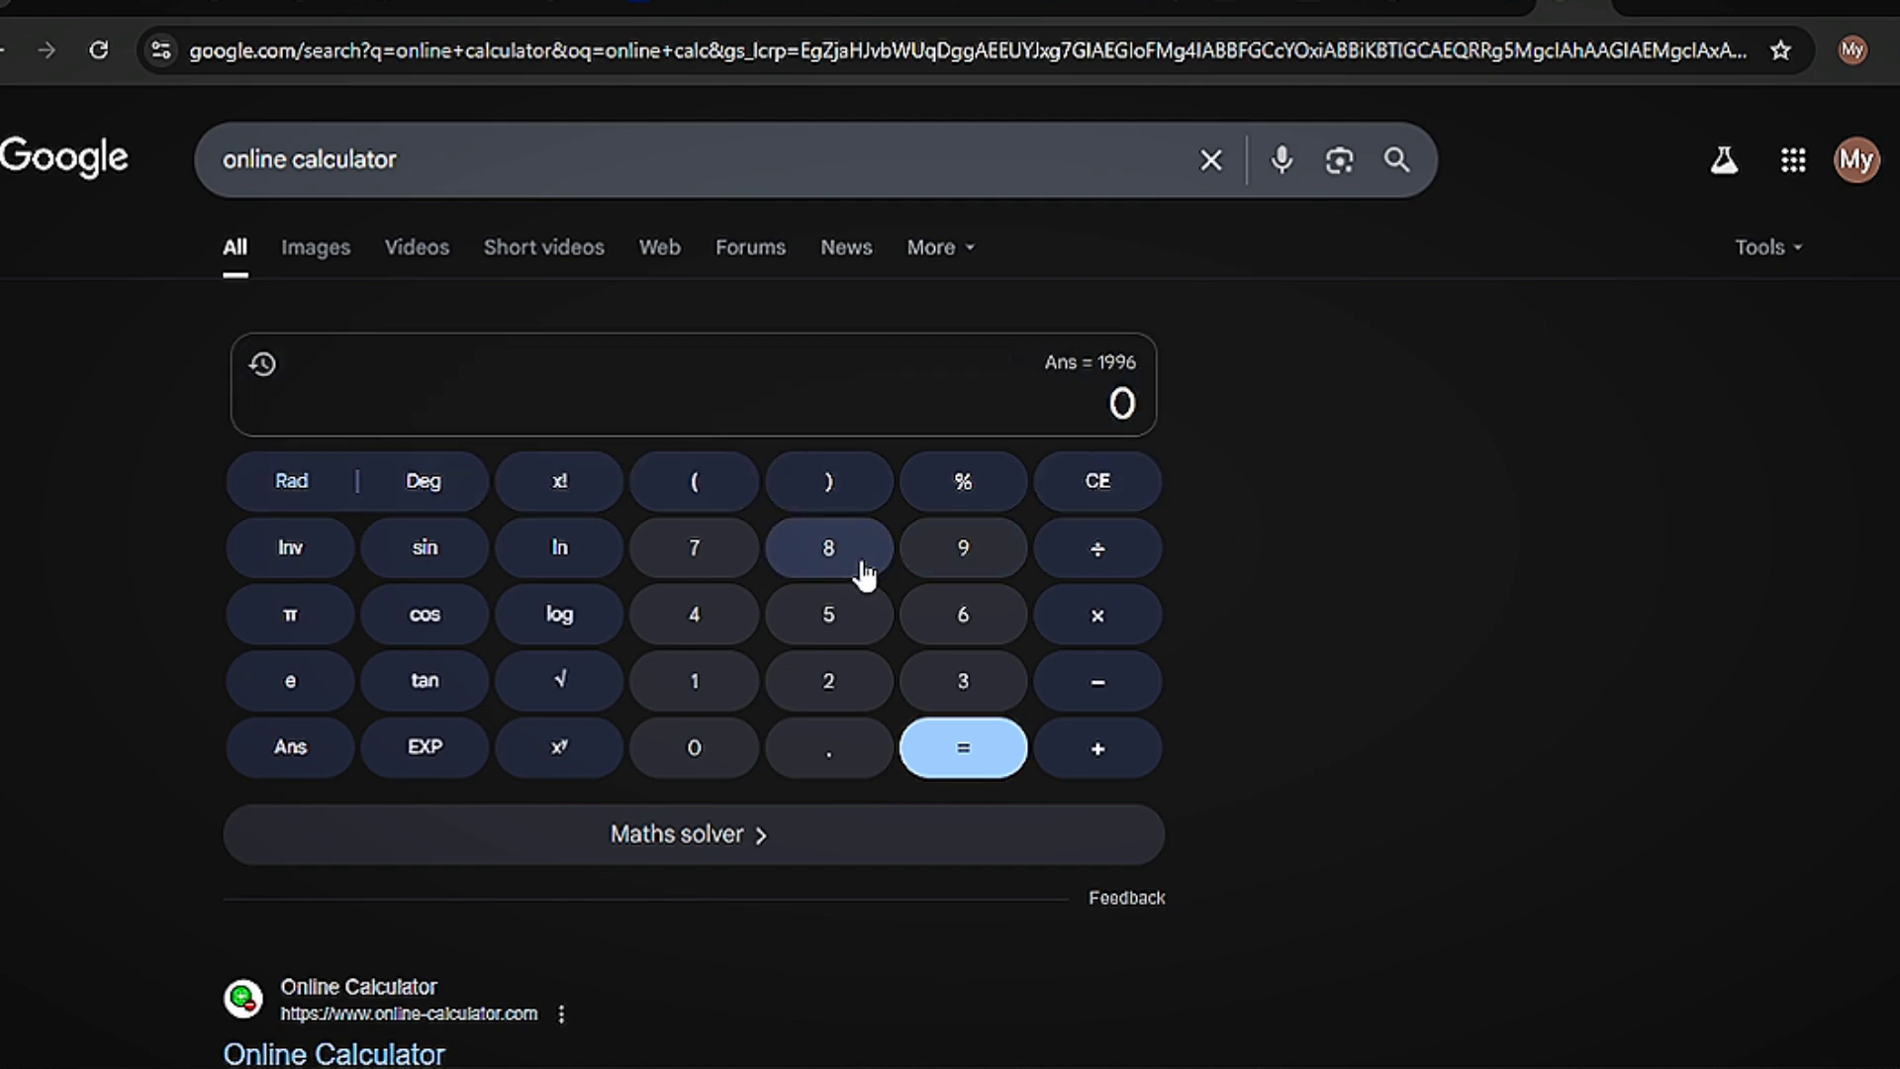
{"action": "left_click", "coordinate": [818, 611]}
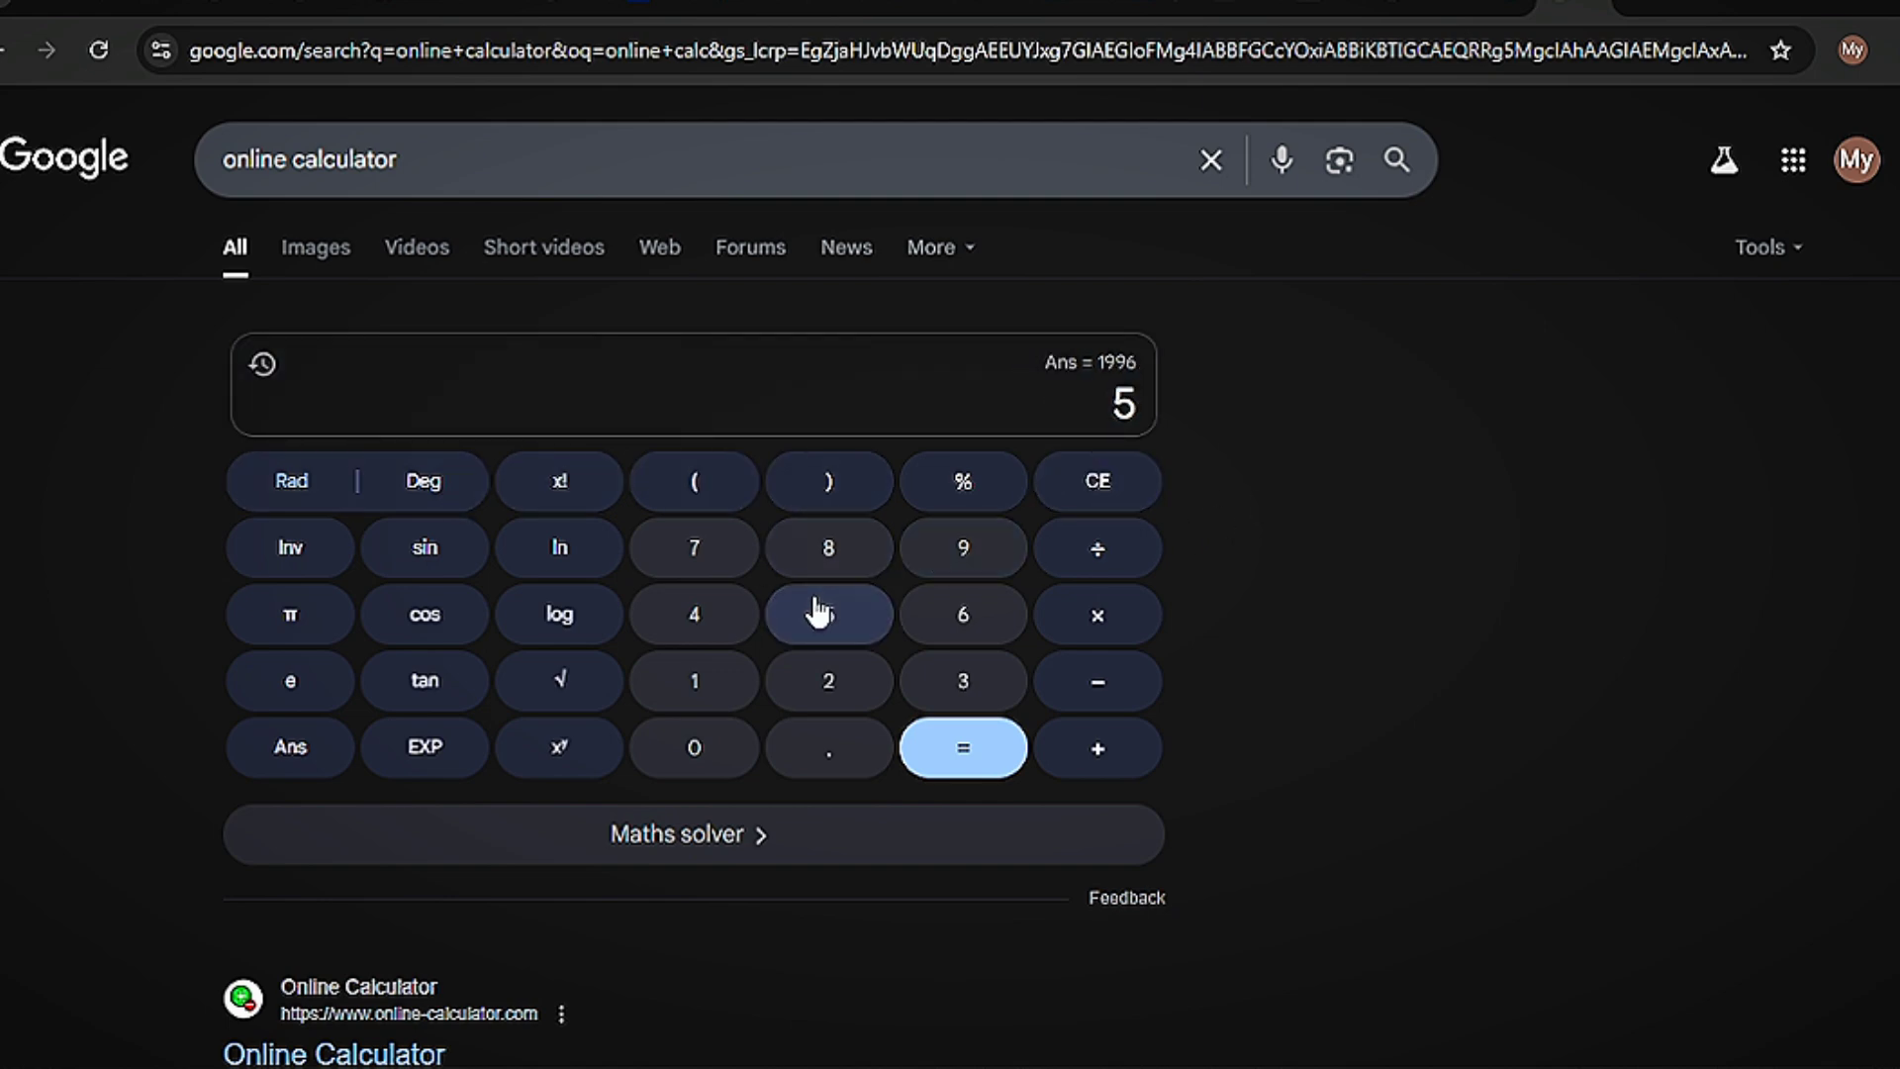
{"action": "left_click", "coordinate": [699, 783]}
{"action": "left_click", "coordinate": [700, 784]}
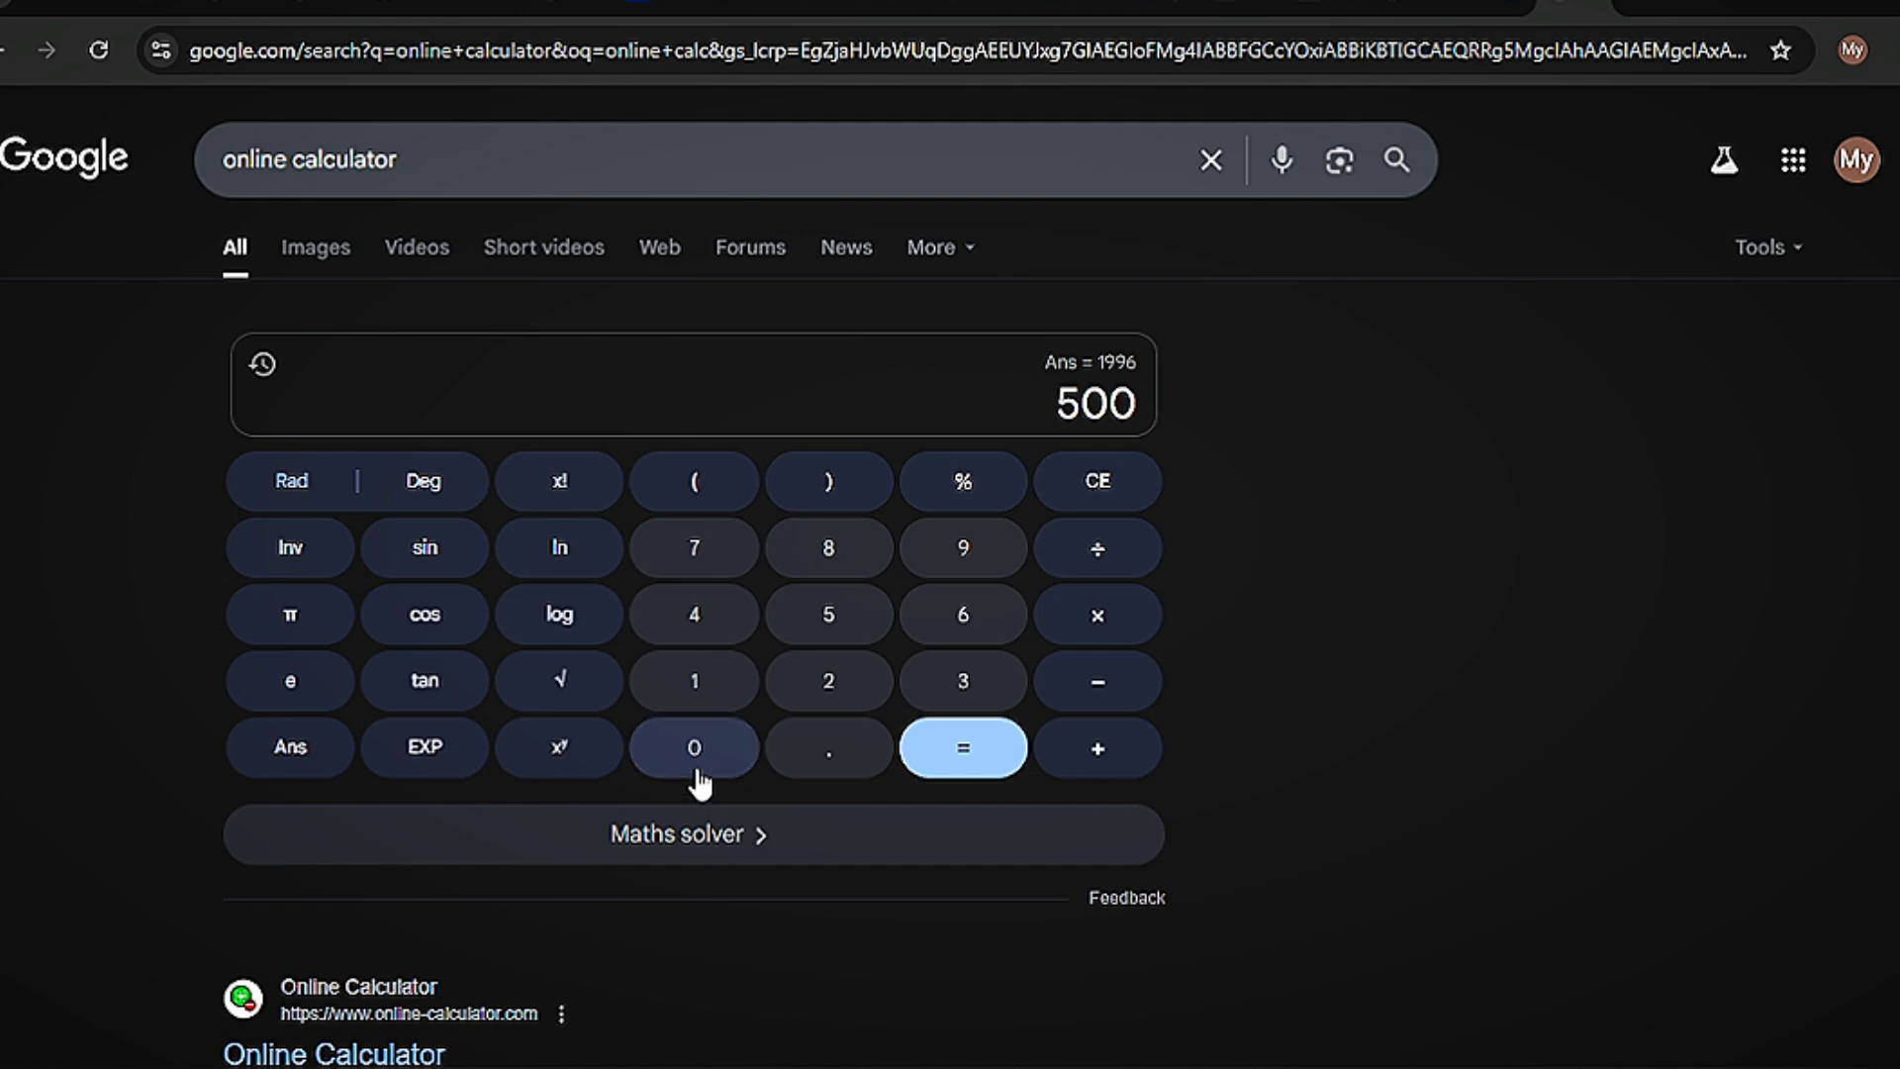
{"action": "left_click", "coordinate": [1128, 621]}
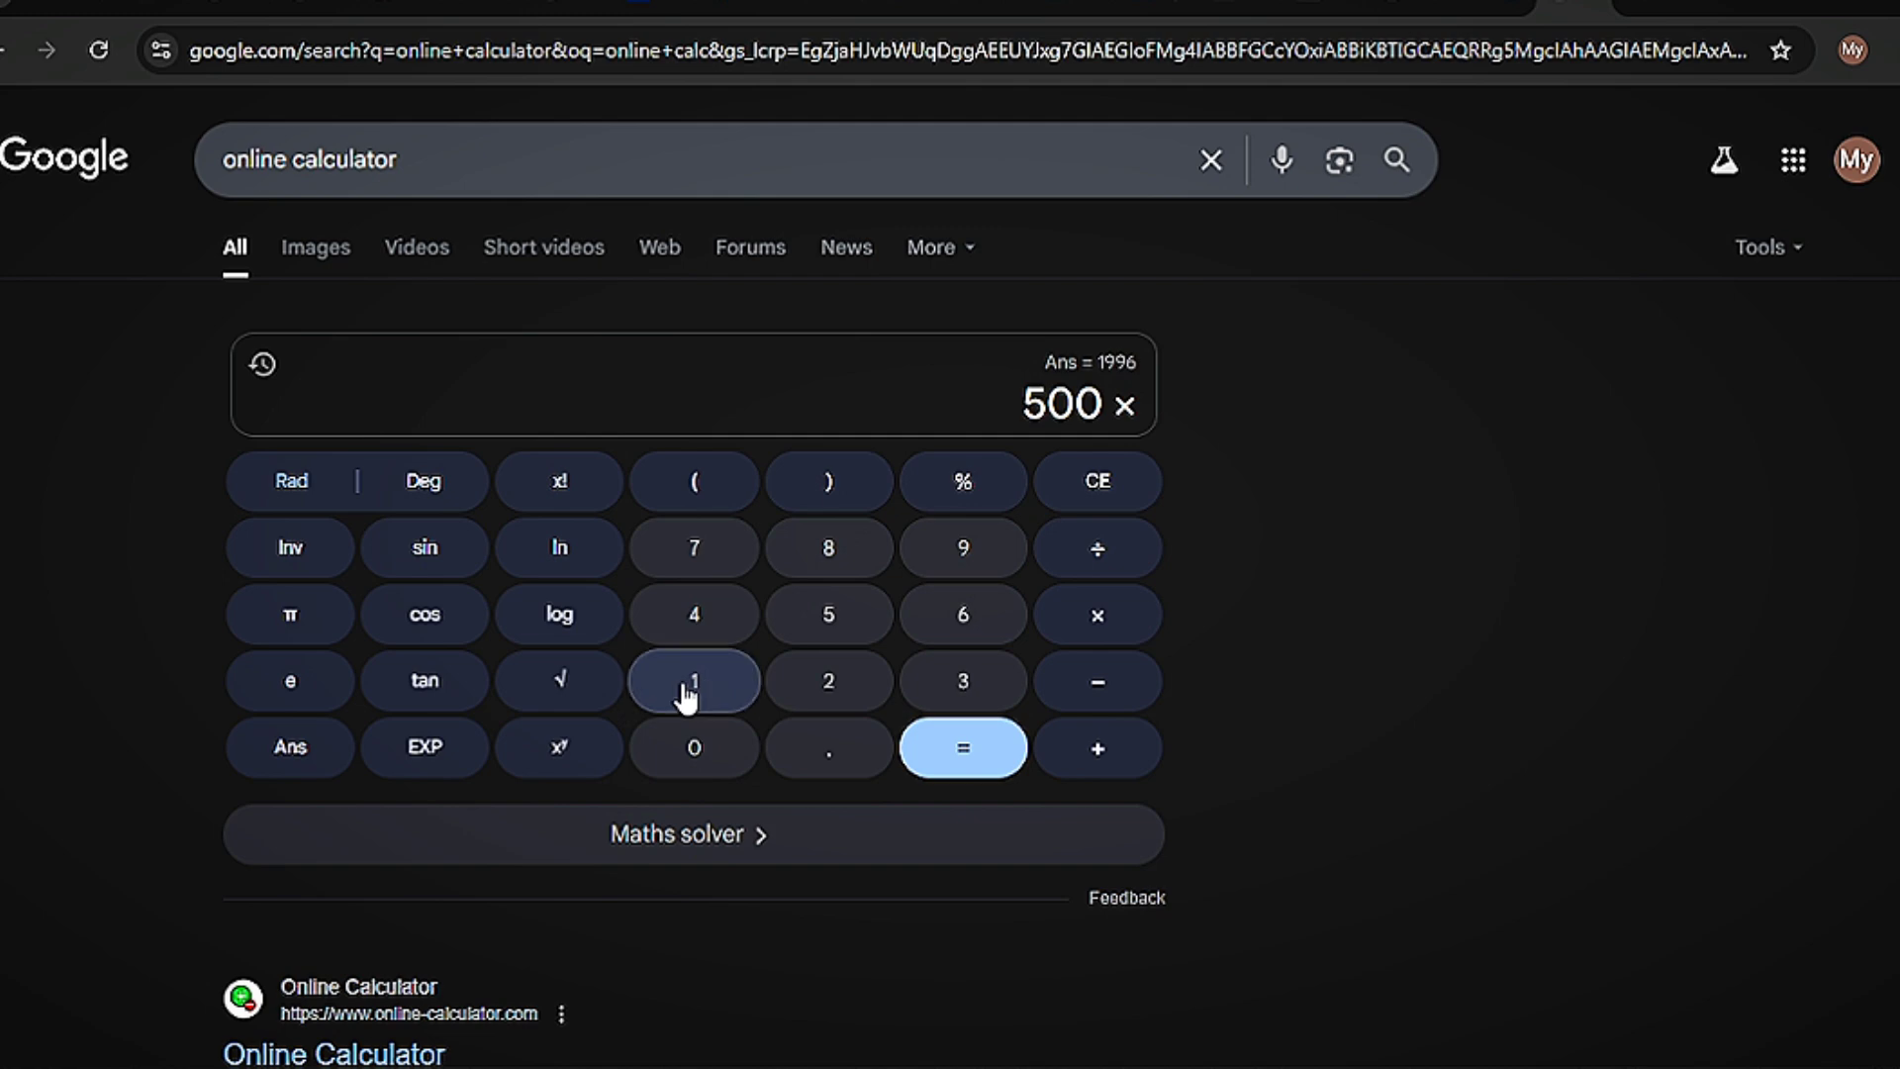
{"action": "left_click", "coordinate": [692, 698]}
{"action": "left_click", "coordinate": [994, 545]}
{"action": "left_click", "coordinate": [994, 545]}
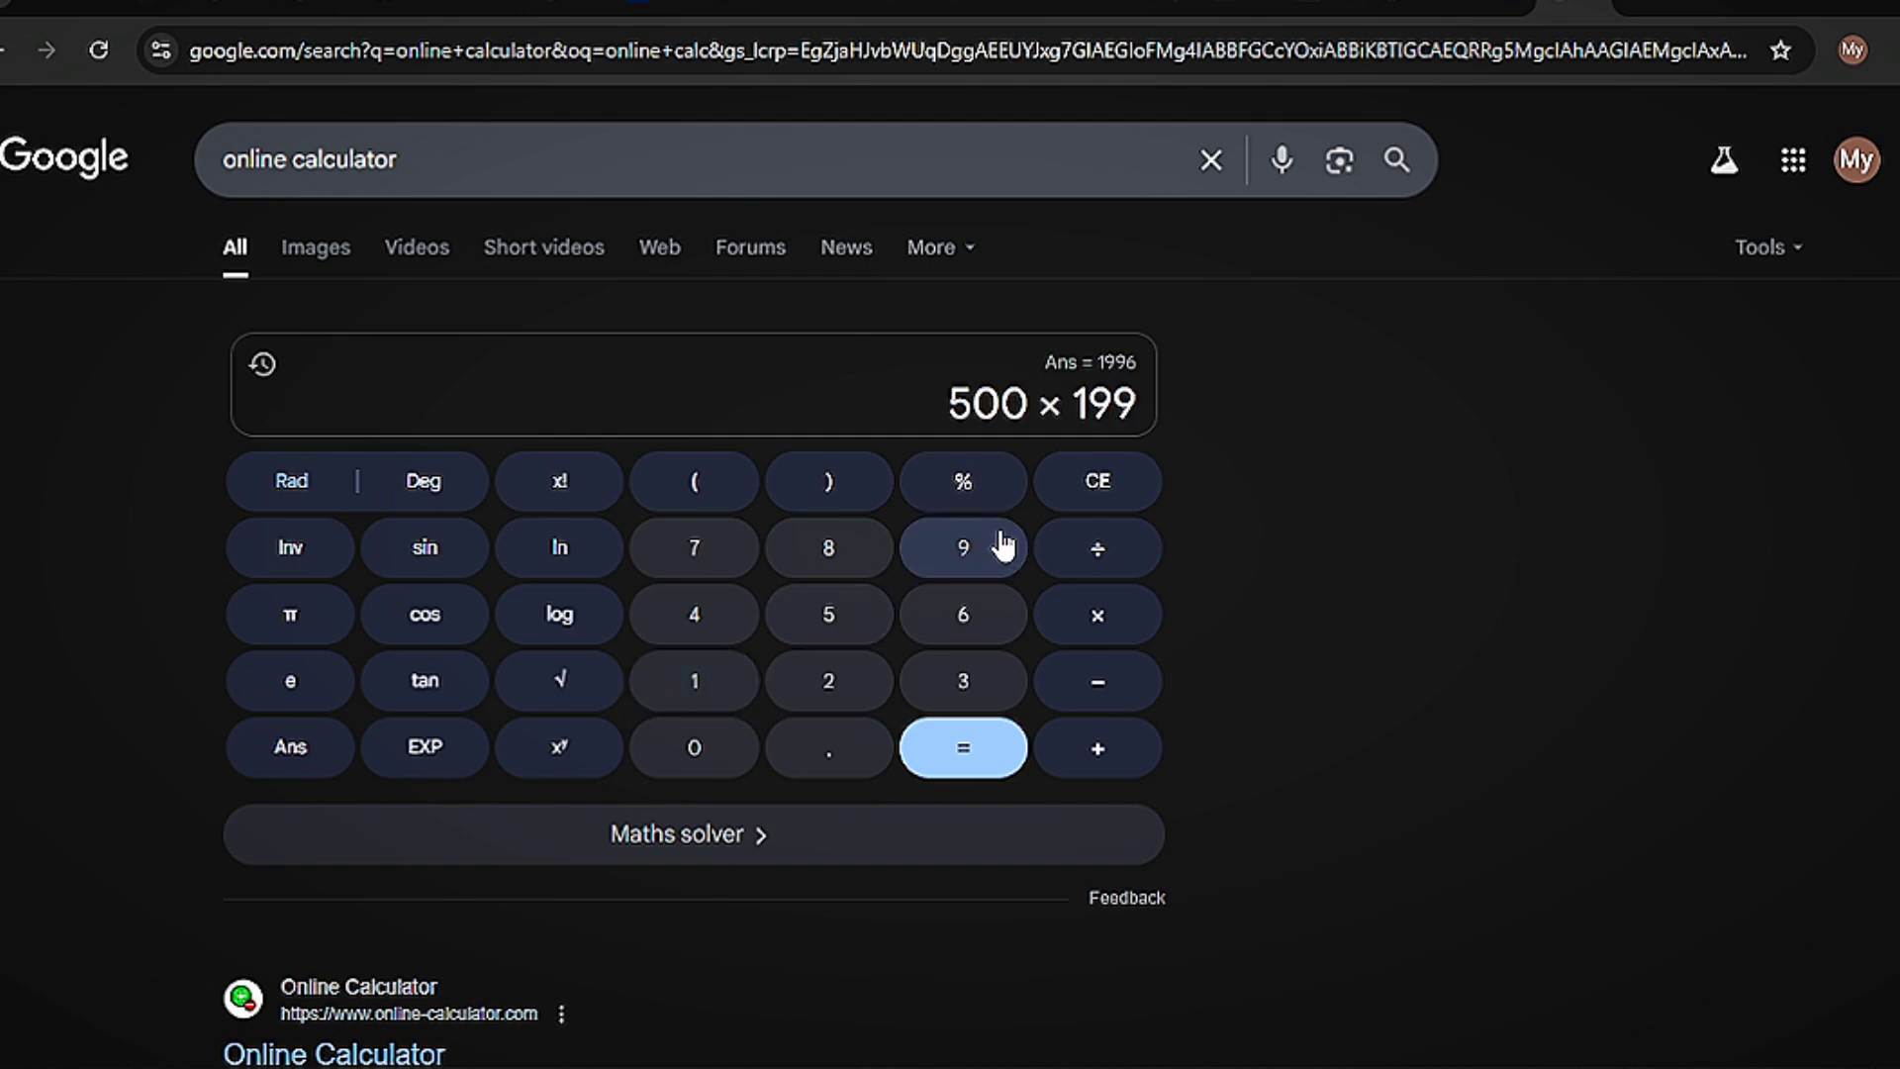
{"action": "left_click", "coordinate": [967, 614]}
{"action": "left_click", "coordinate": [958, 481]}
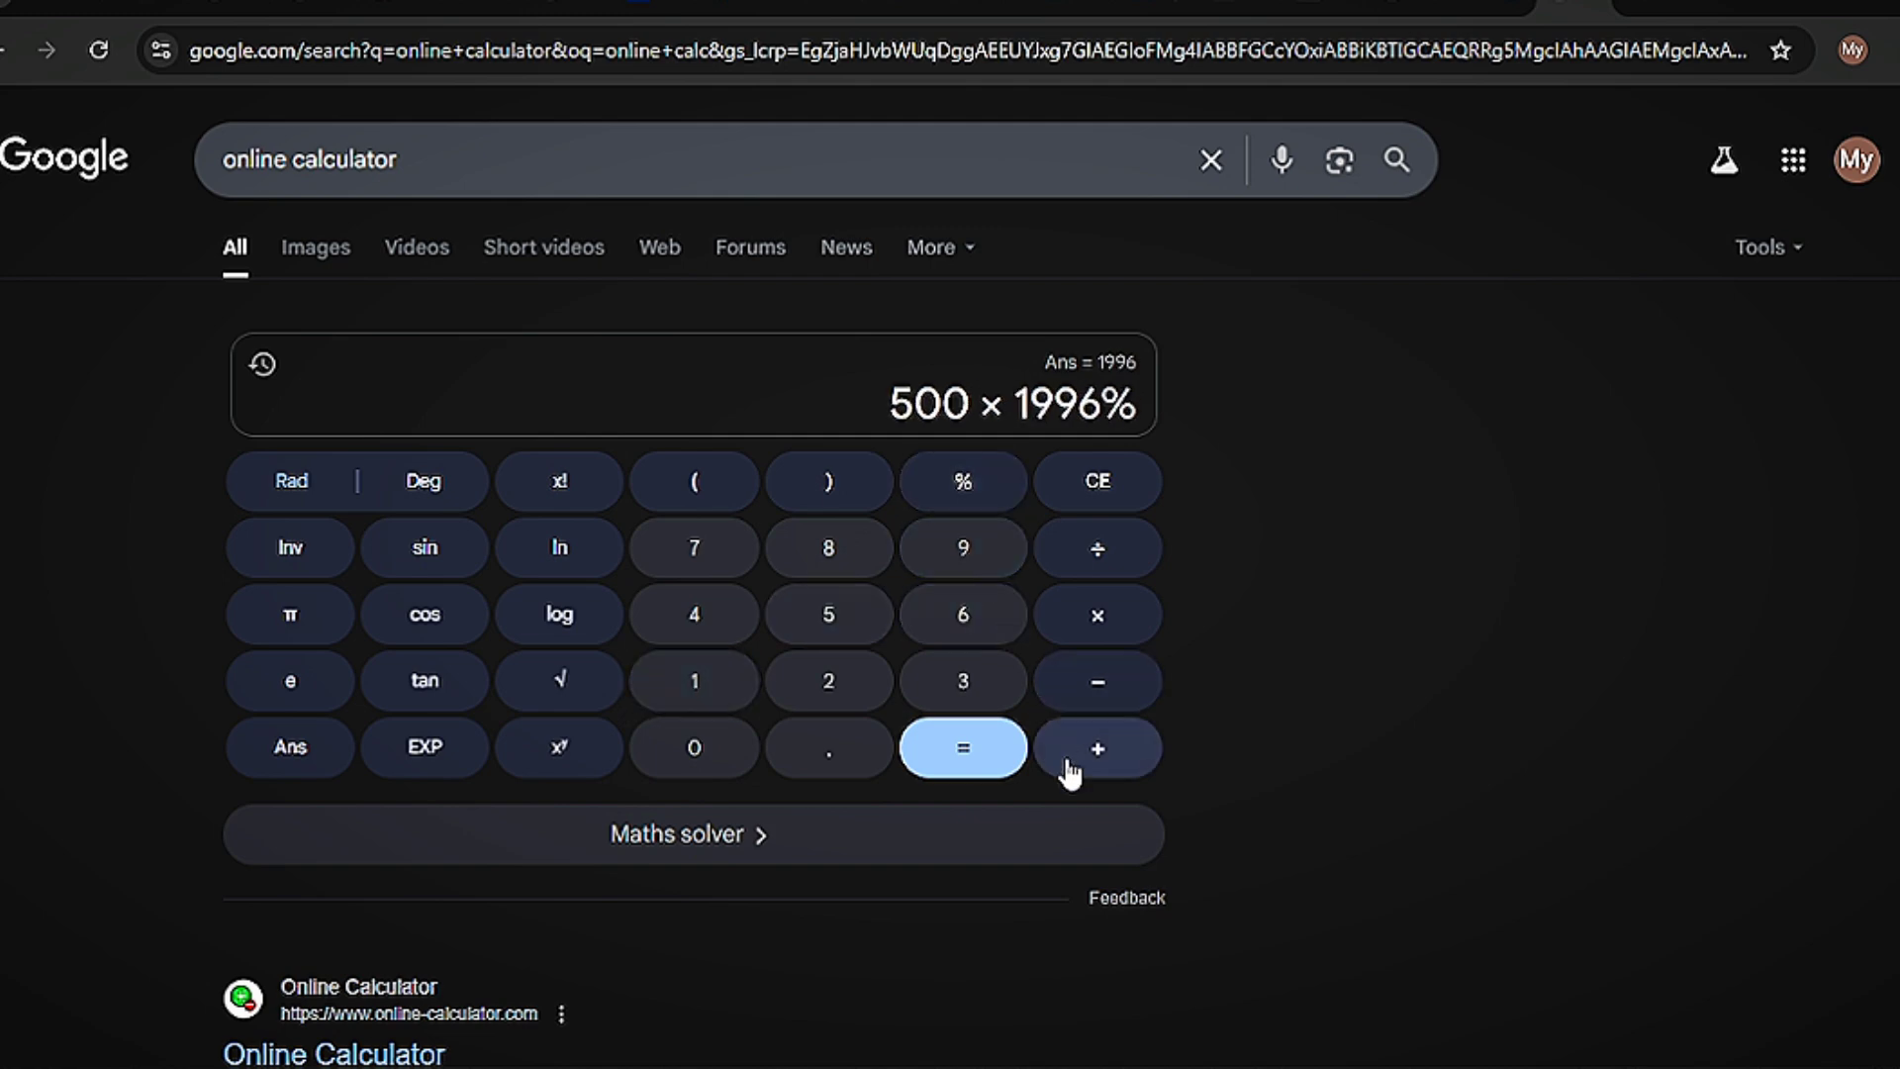
{"action": "left_click", "coordinate": [982, 754]}
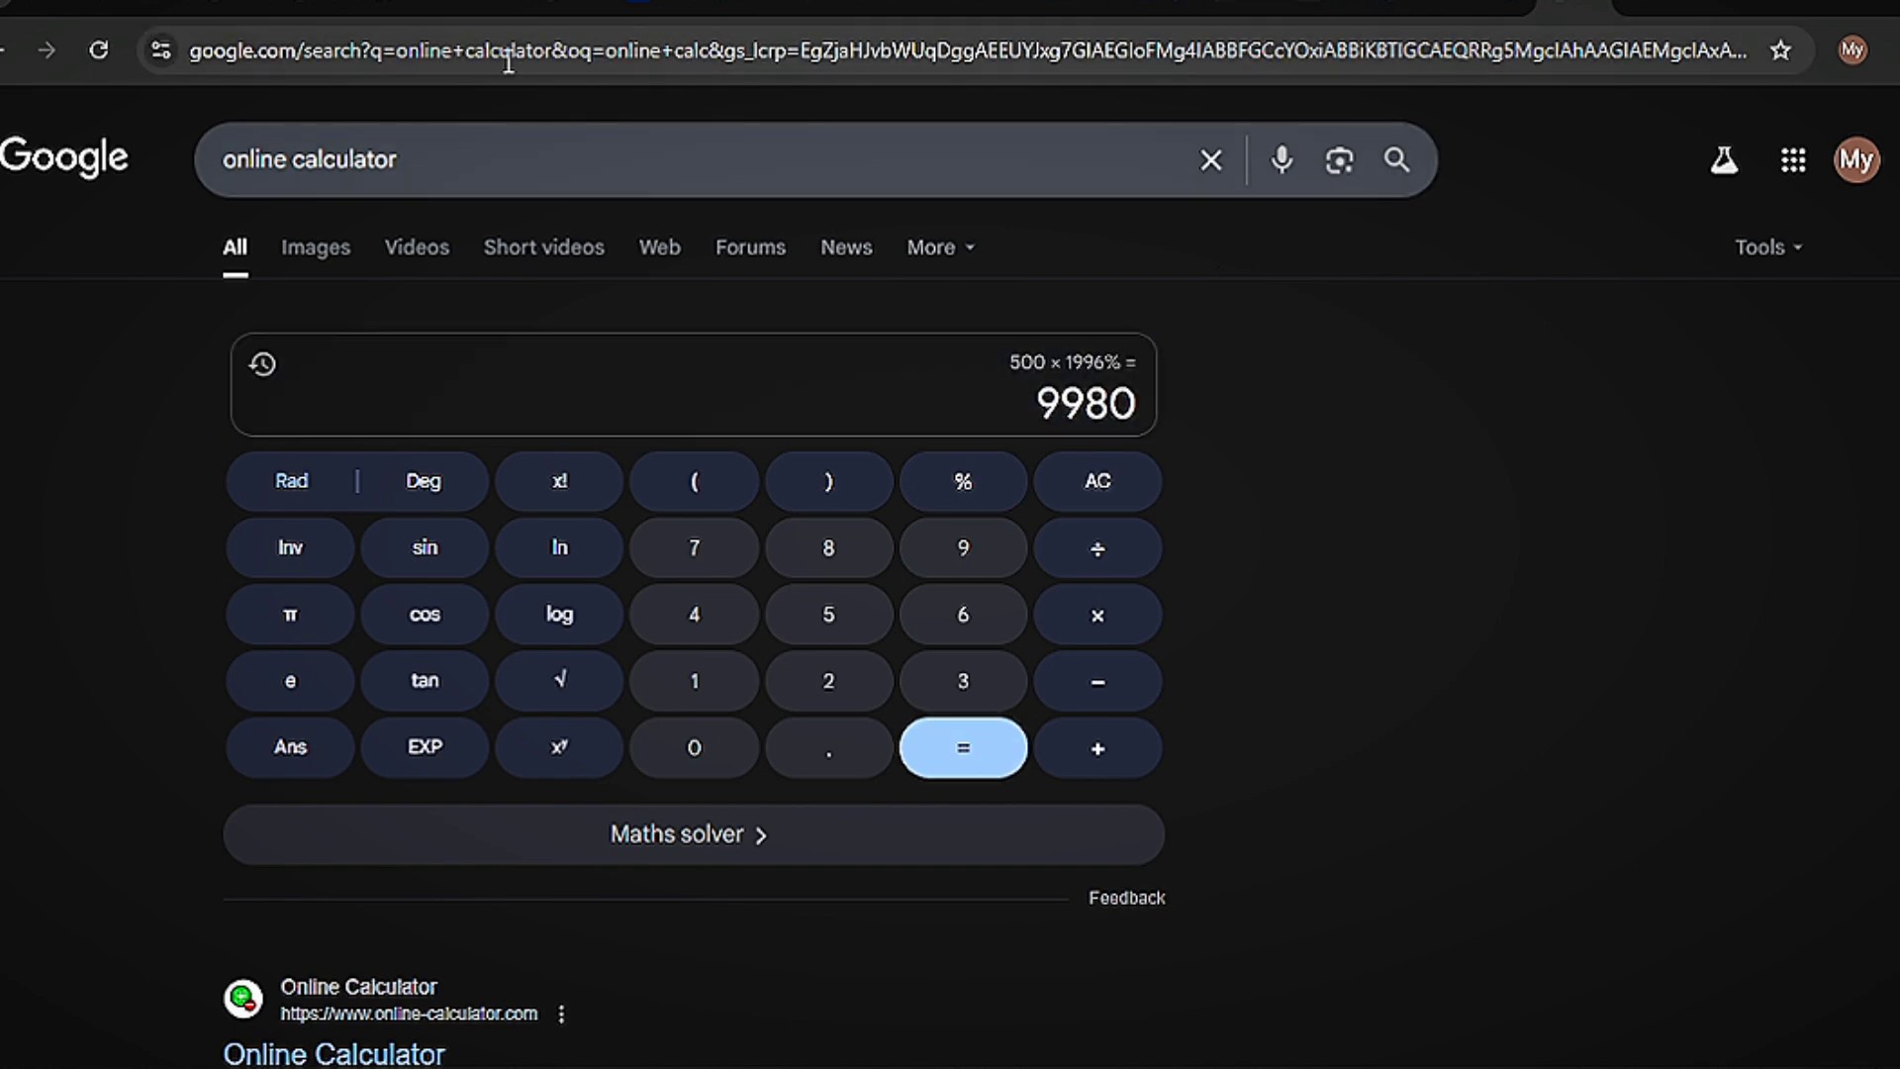
- Return to the Bybit leaderboard and compare the Top ROI traders' 7-day ROI, 90-day ROI and 30-day drawdown figures
{"action": "left_click", "coordinate": [1115, 5]}
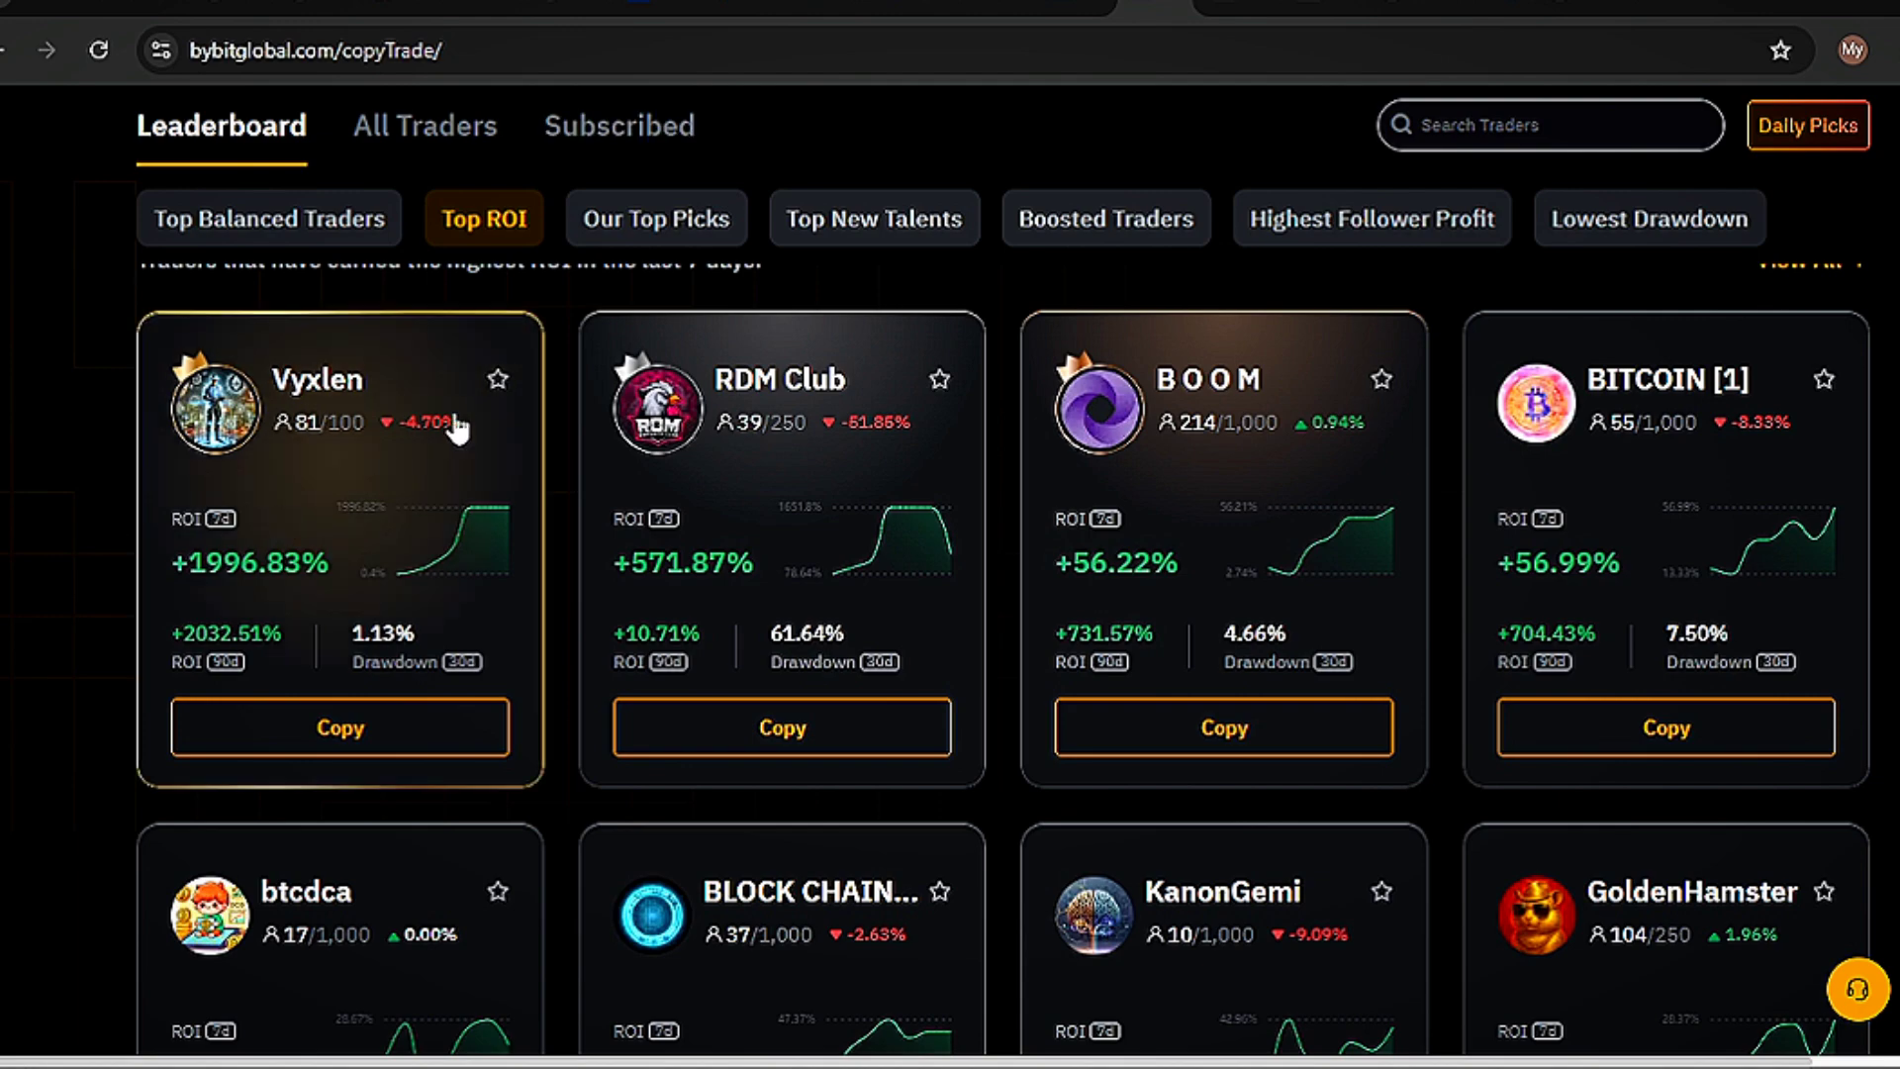
{"action": "scroll", "coordinate": [869, 457], "scroll_direction": "down", "scroll_amount": 3}
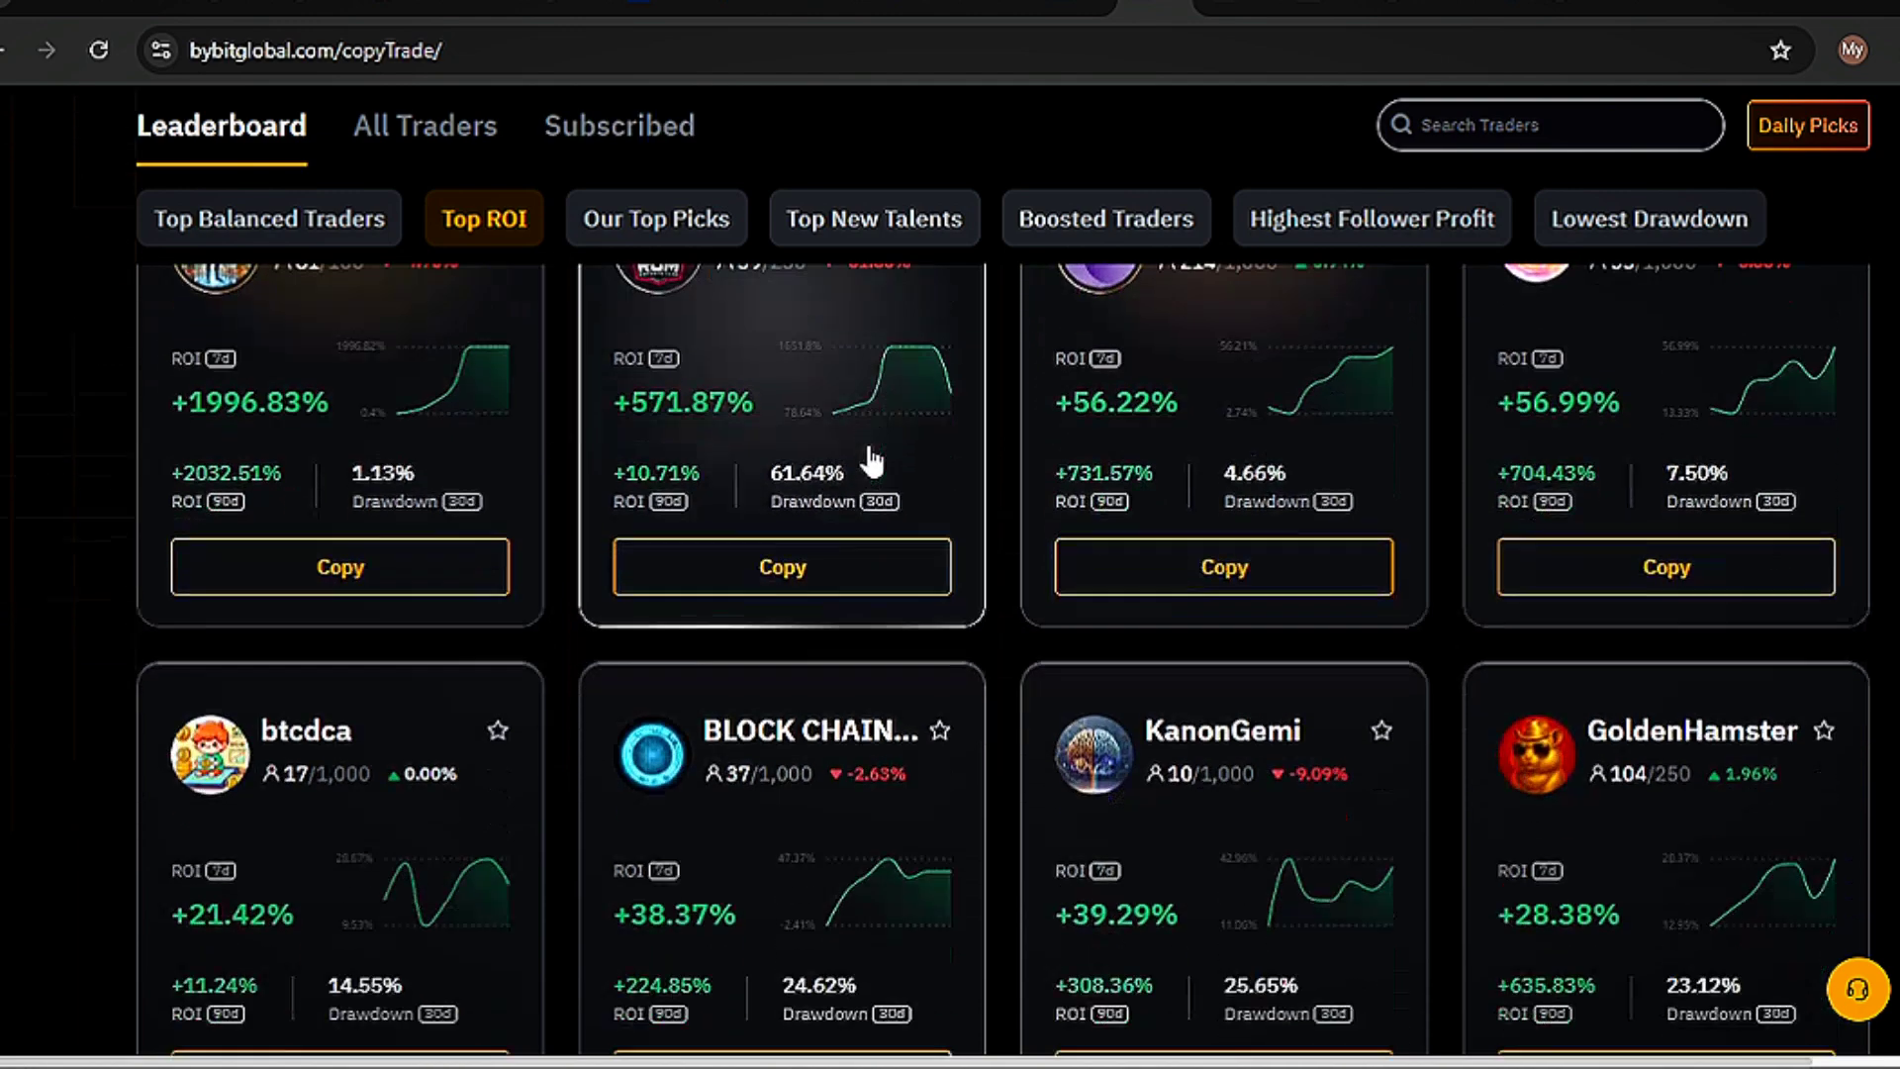
{"action": "scroll", "coordinate": [790, 435], "scroll_direction": "up", "scroll_amount": 5}
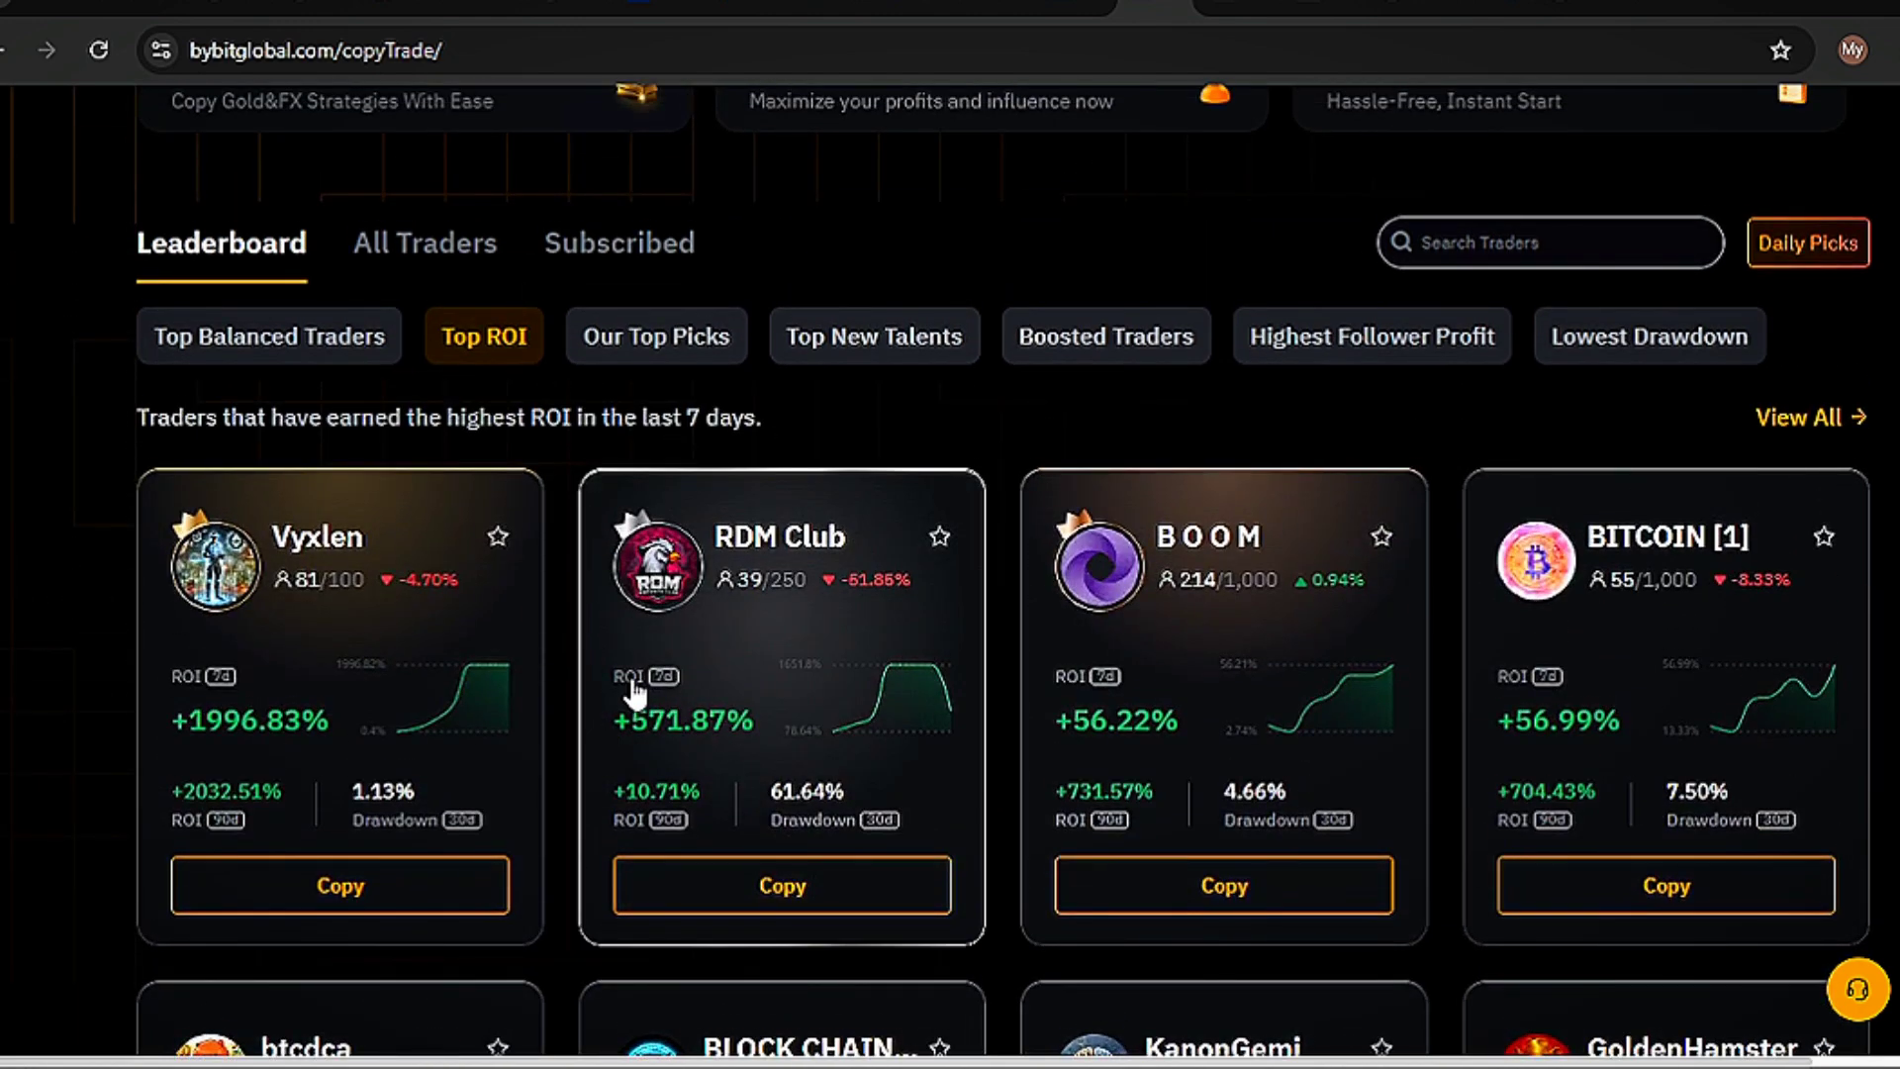
{"action": "scroll", "coordinate": [1237, 682], "scroll_direction": "down", "scroll_amount": 2}
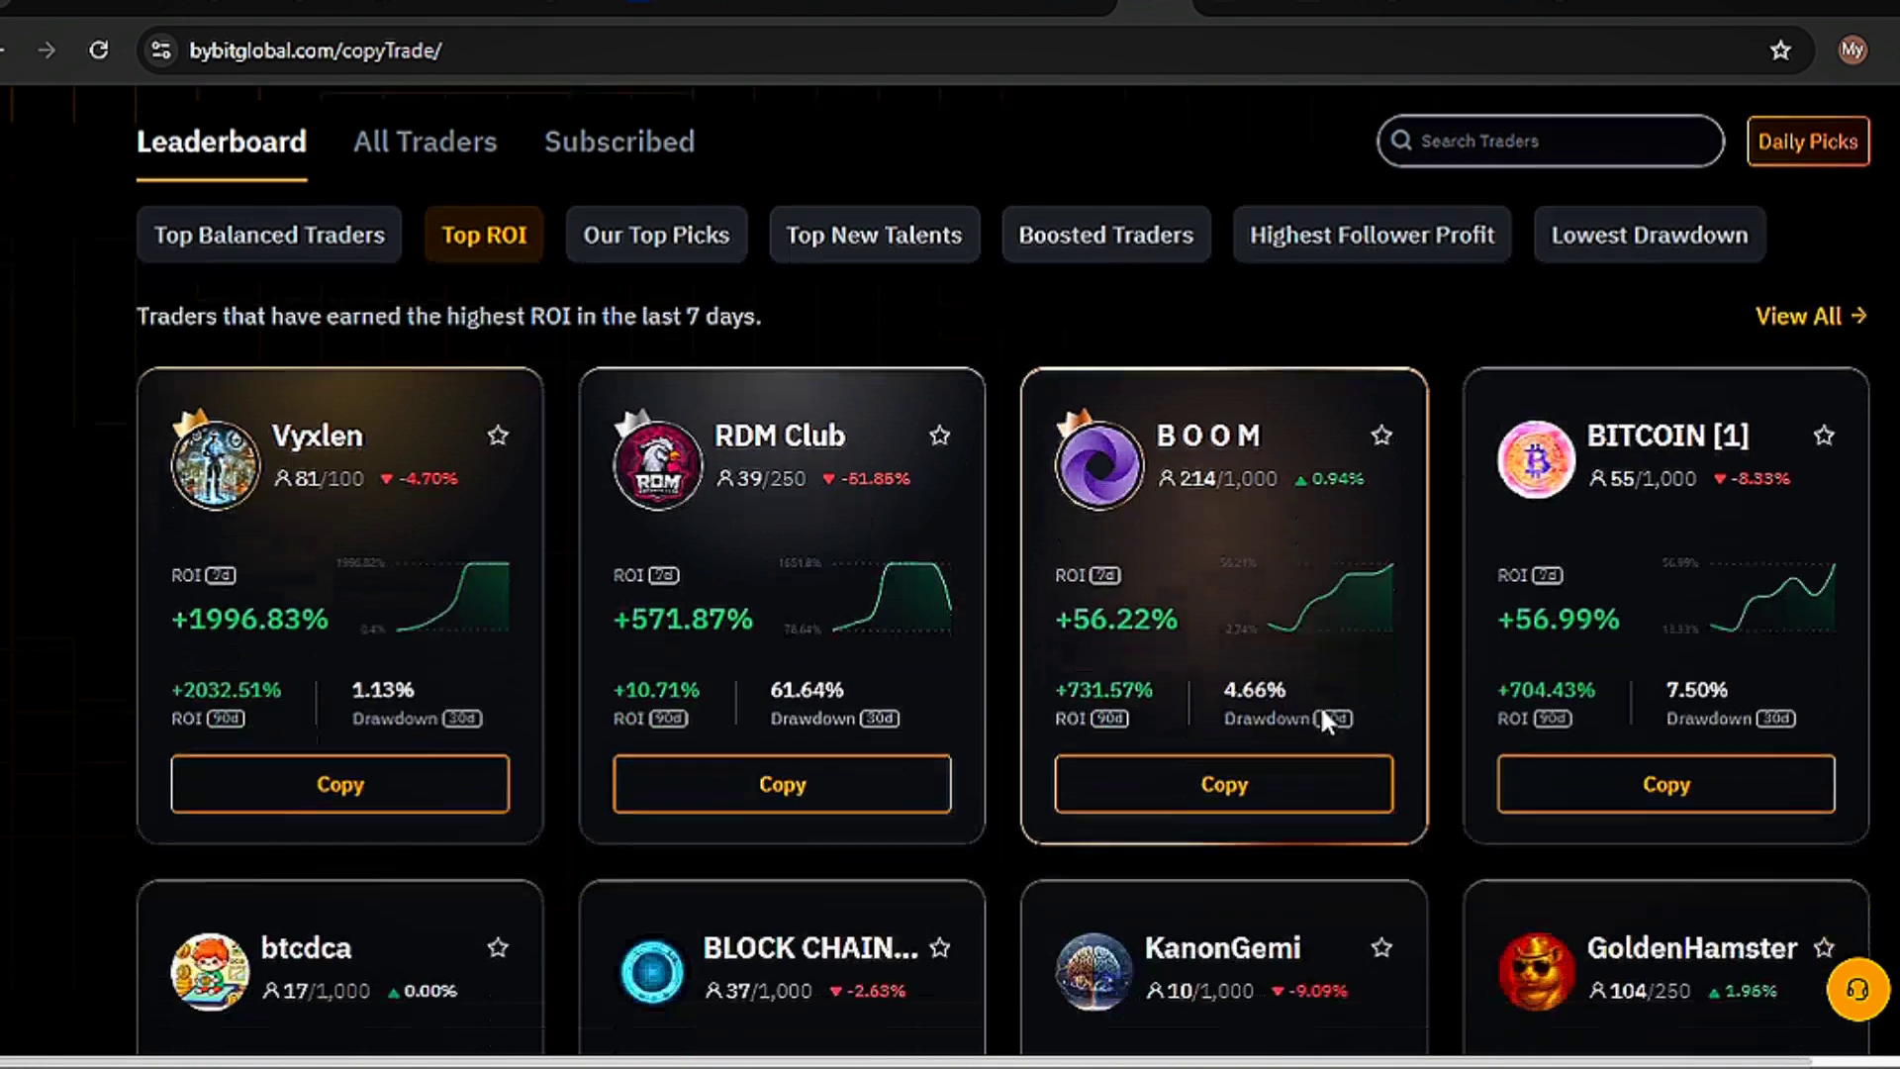
{"action": "mouse_move", "coordinate": [649, 659]}
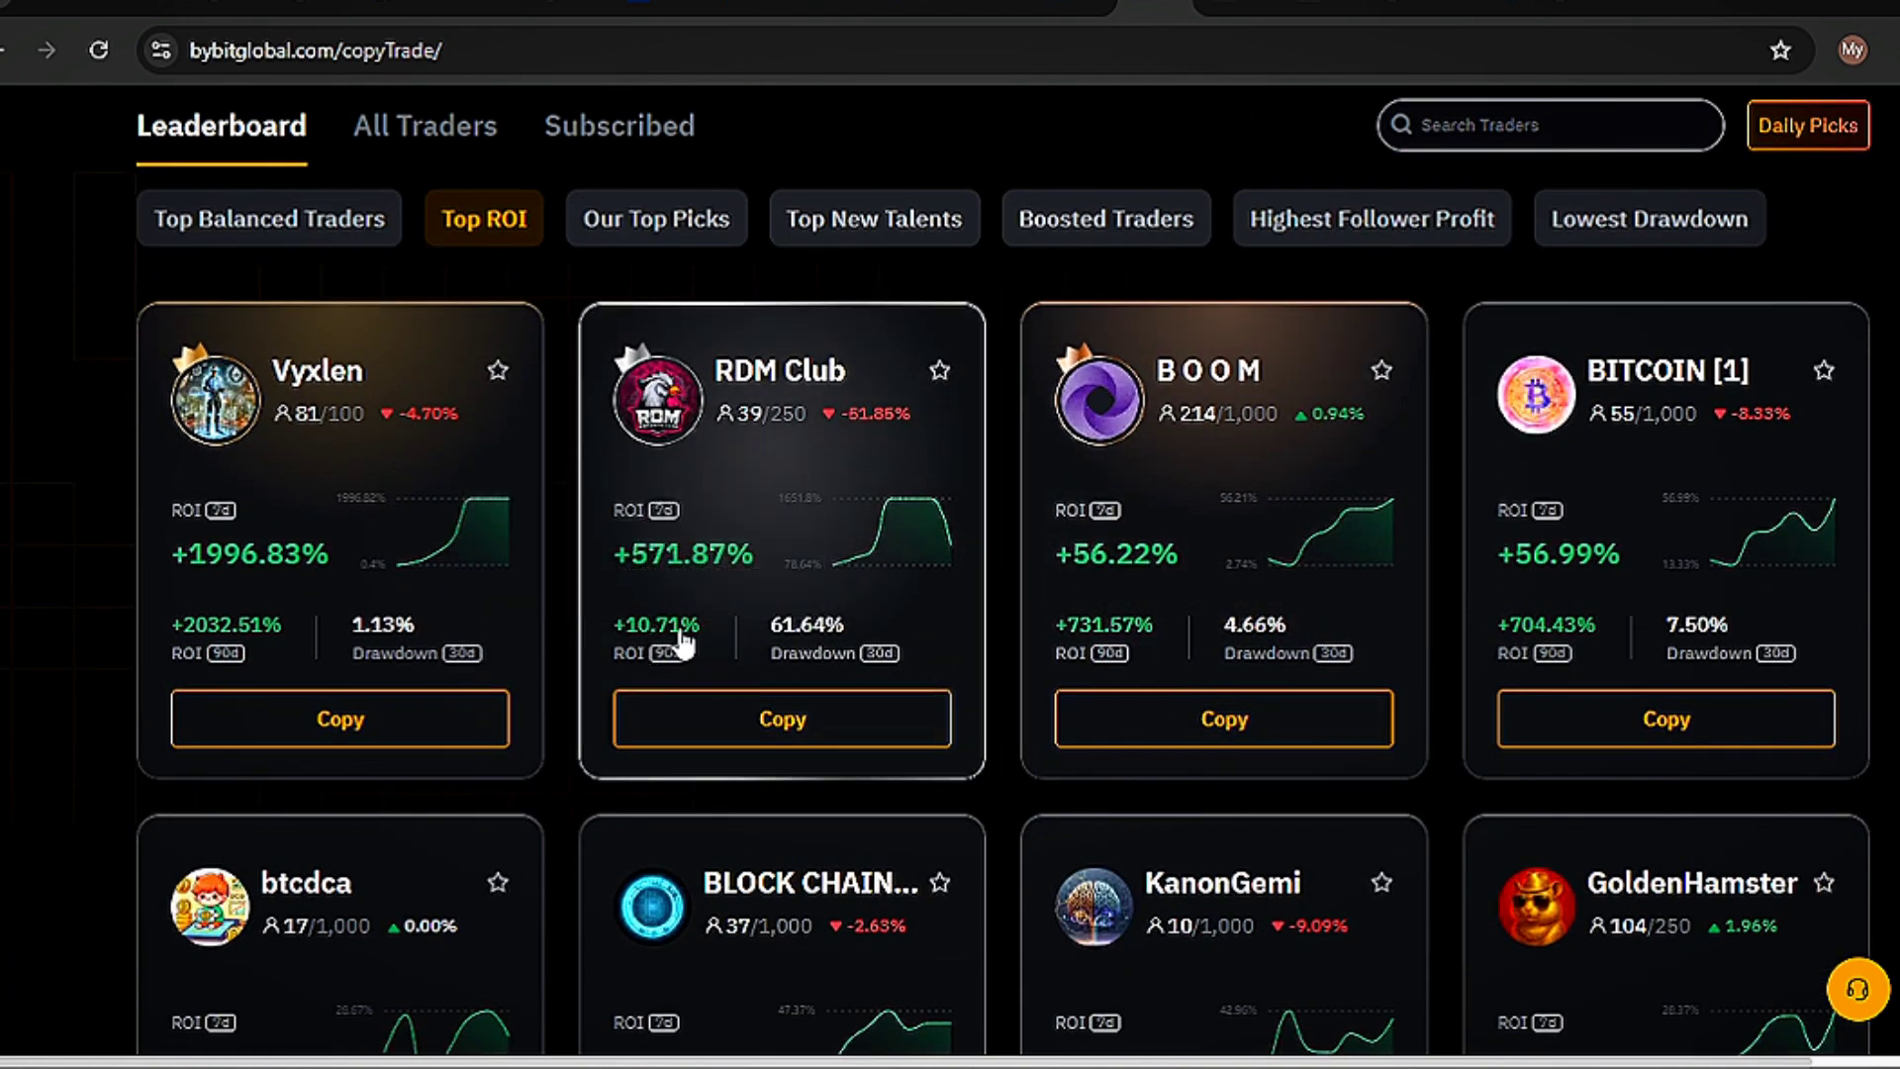
{"action": "scroll", "coordinate": [1412, 666], "scroll_direction": "down", "scroll_amount": 4}
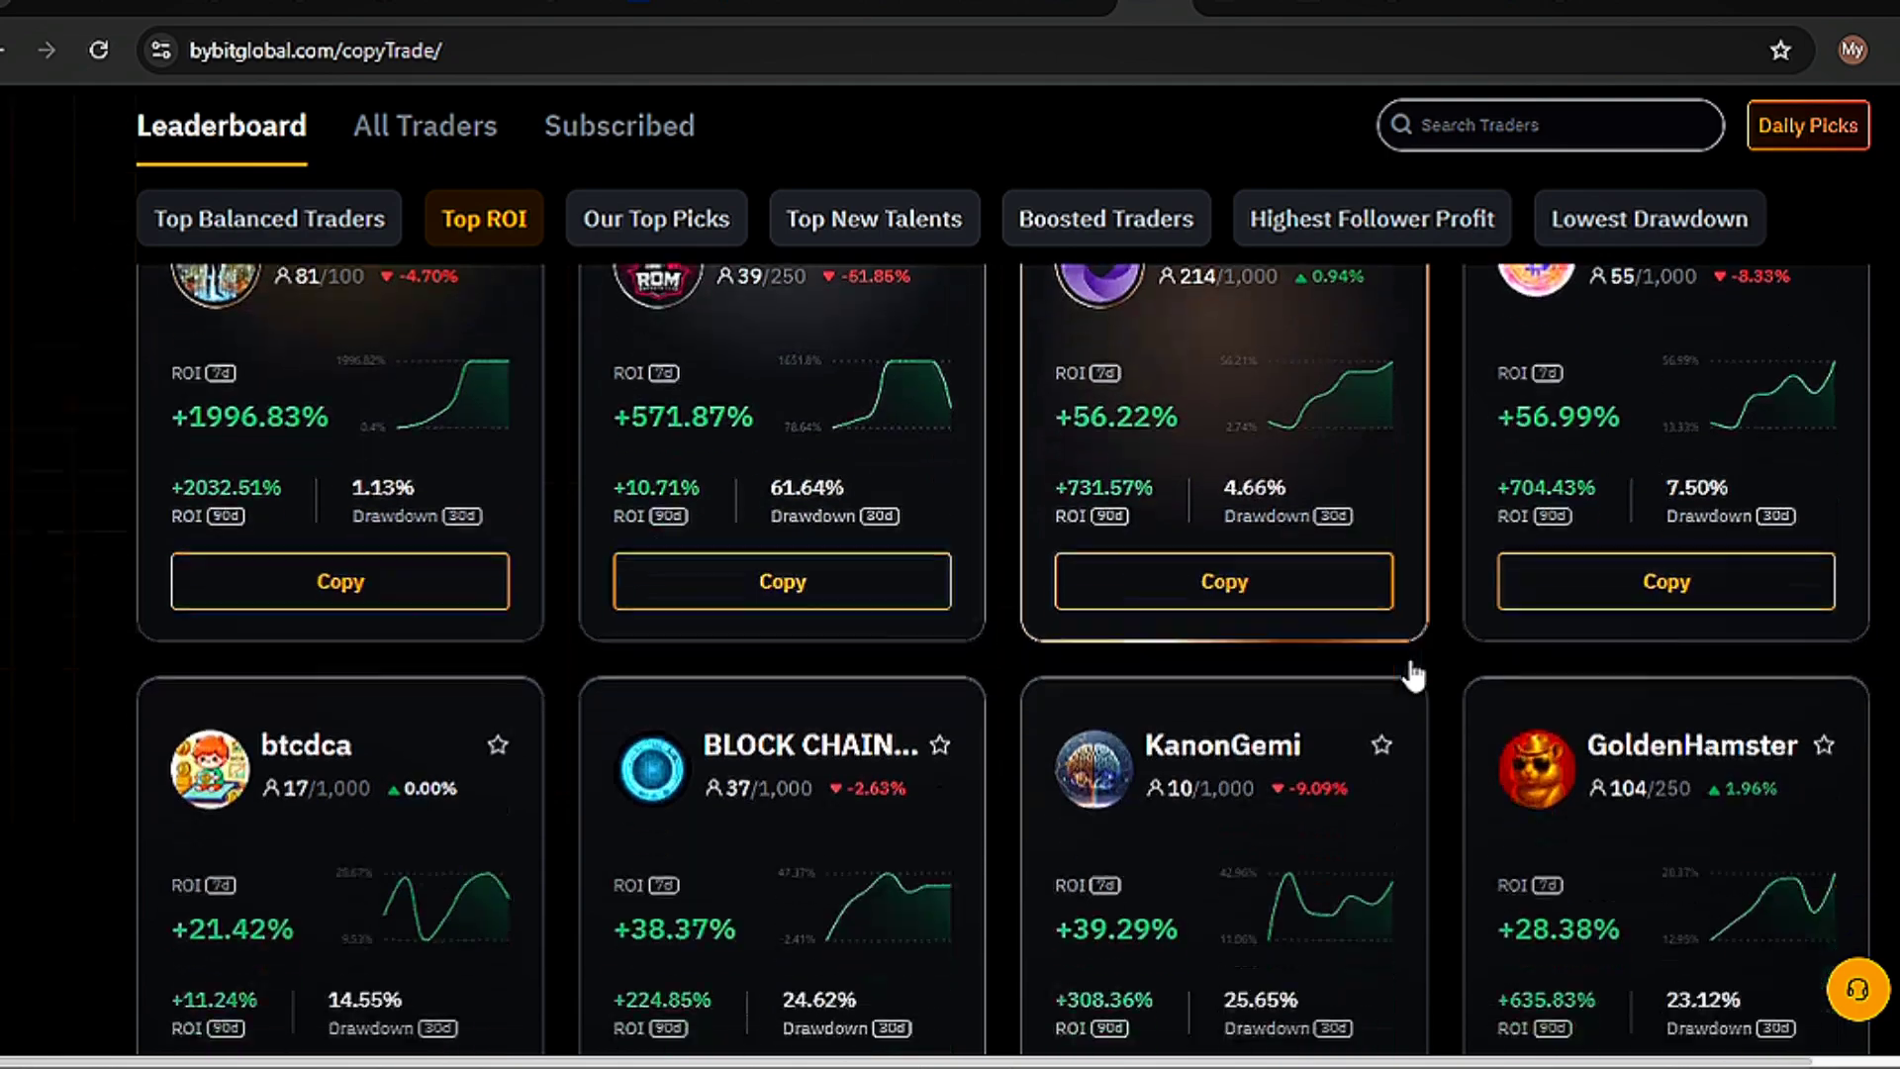
{"action": "scroll", "coordinate": [1412, 675], "scroll_direction": "down", "scroll_amount": 8}
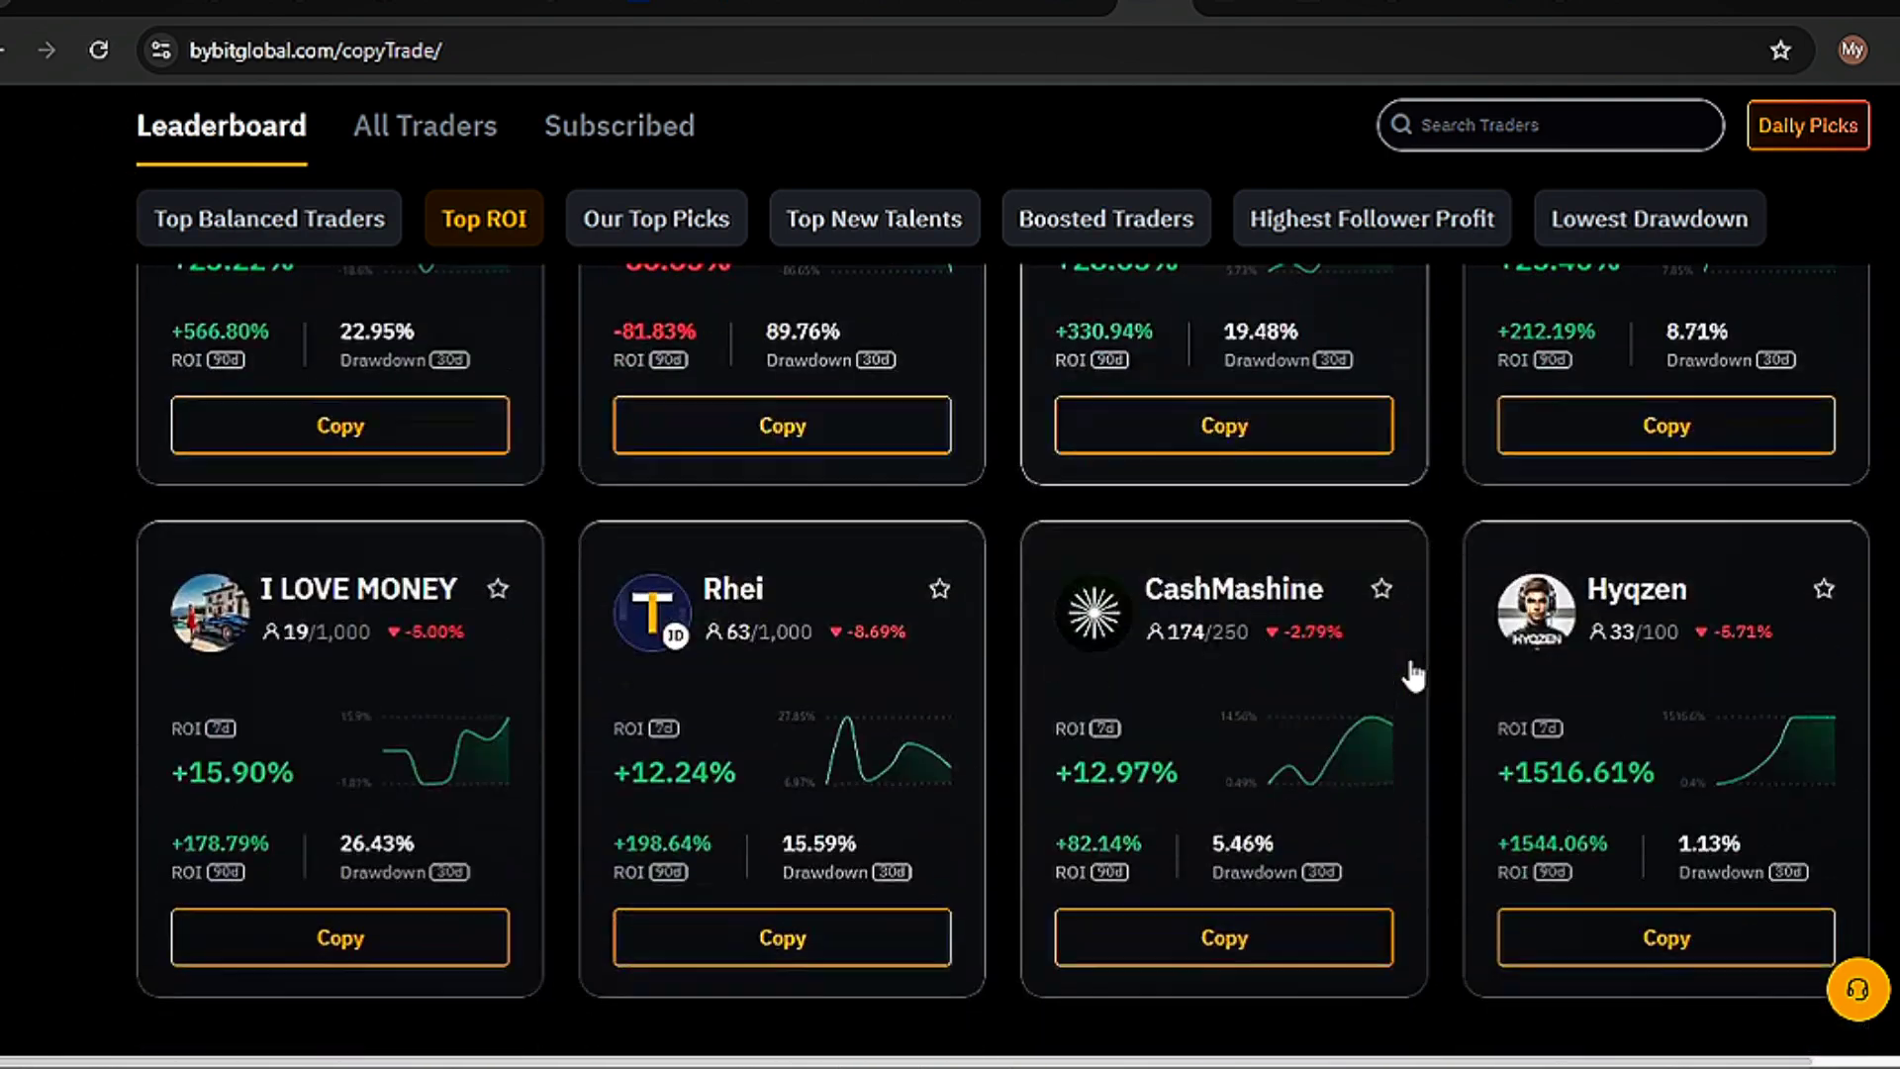
{"action": "scroll", "coordinate": [1412, 676], "scroll_direction": "up", "scroll_amount": 7}
{"action": "scroll", "coordinate": [1412, 676], "scroll_direction": "up", "scroll_amount": 6}
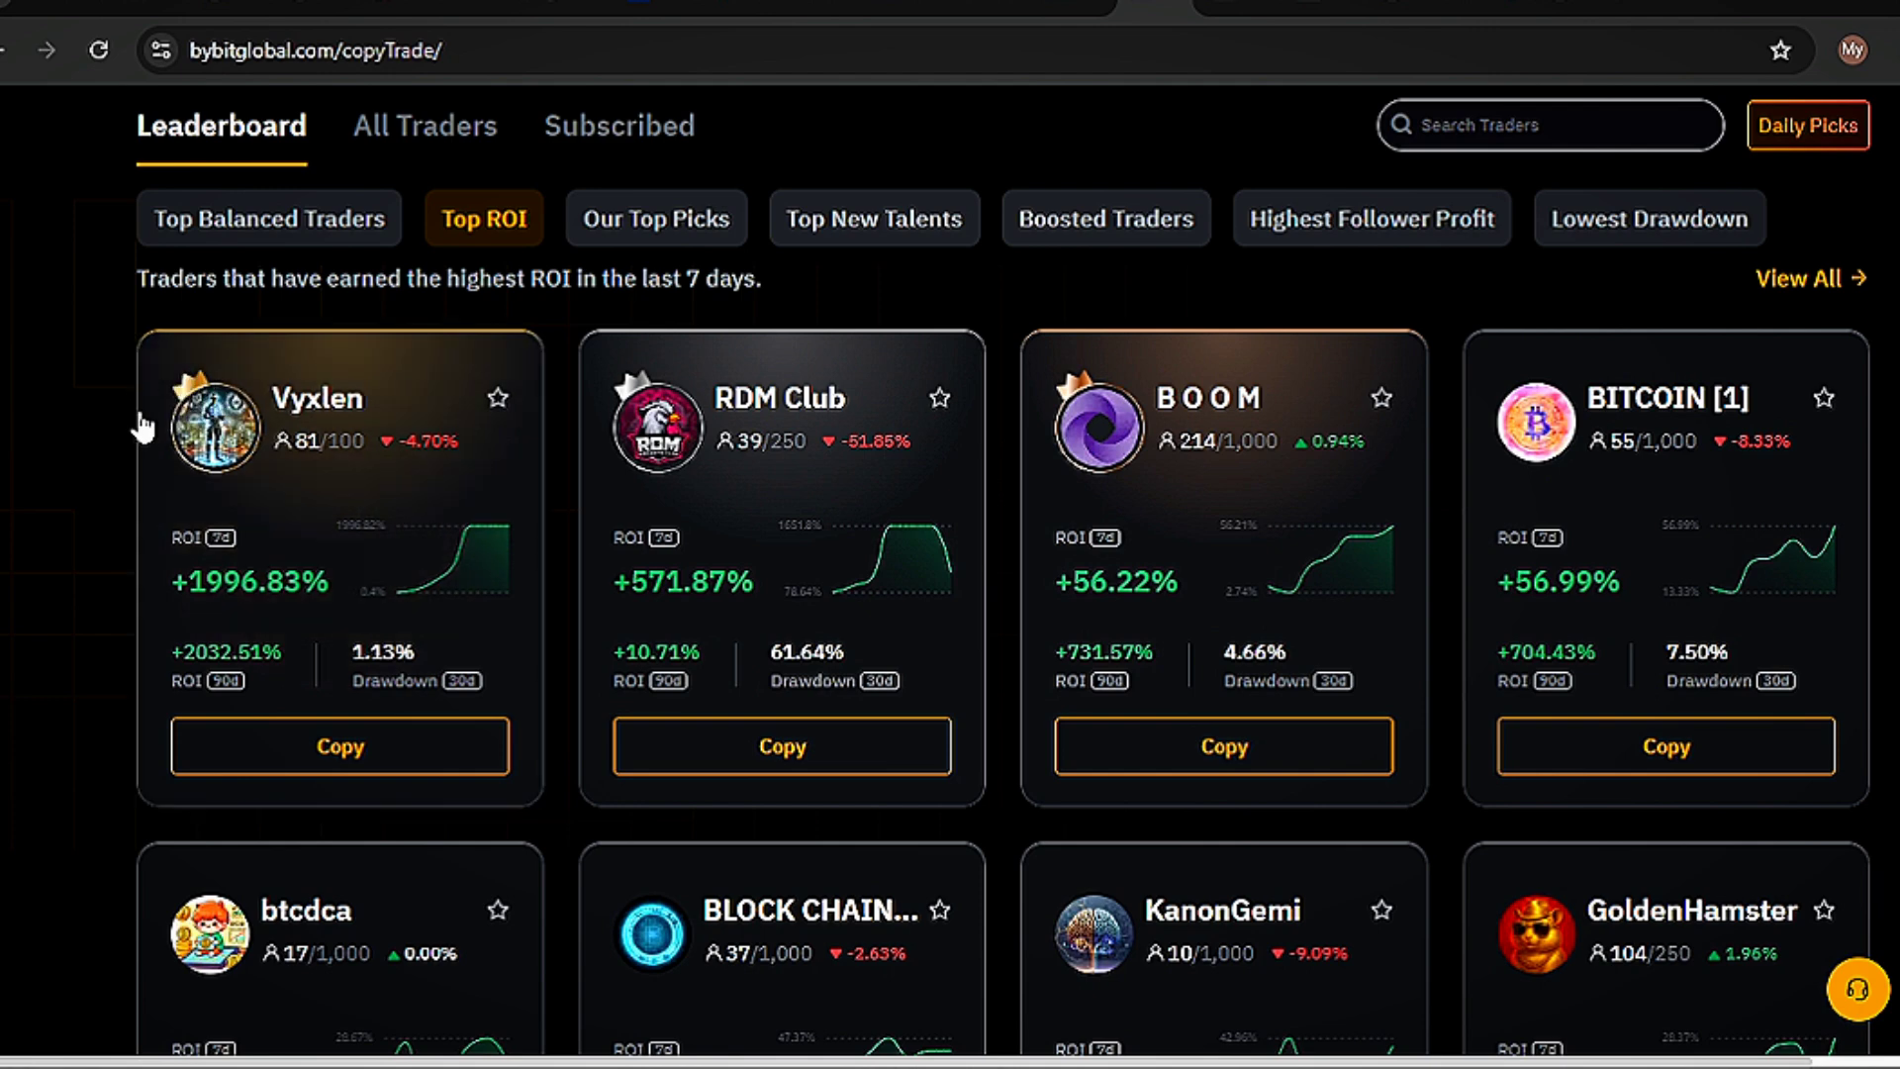
- Read the explanation of the 30-day drawdown figure for the first Top ROI trader and glance over the other traders
{"action": "mouse_move", "coordinate": [457, 689]}
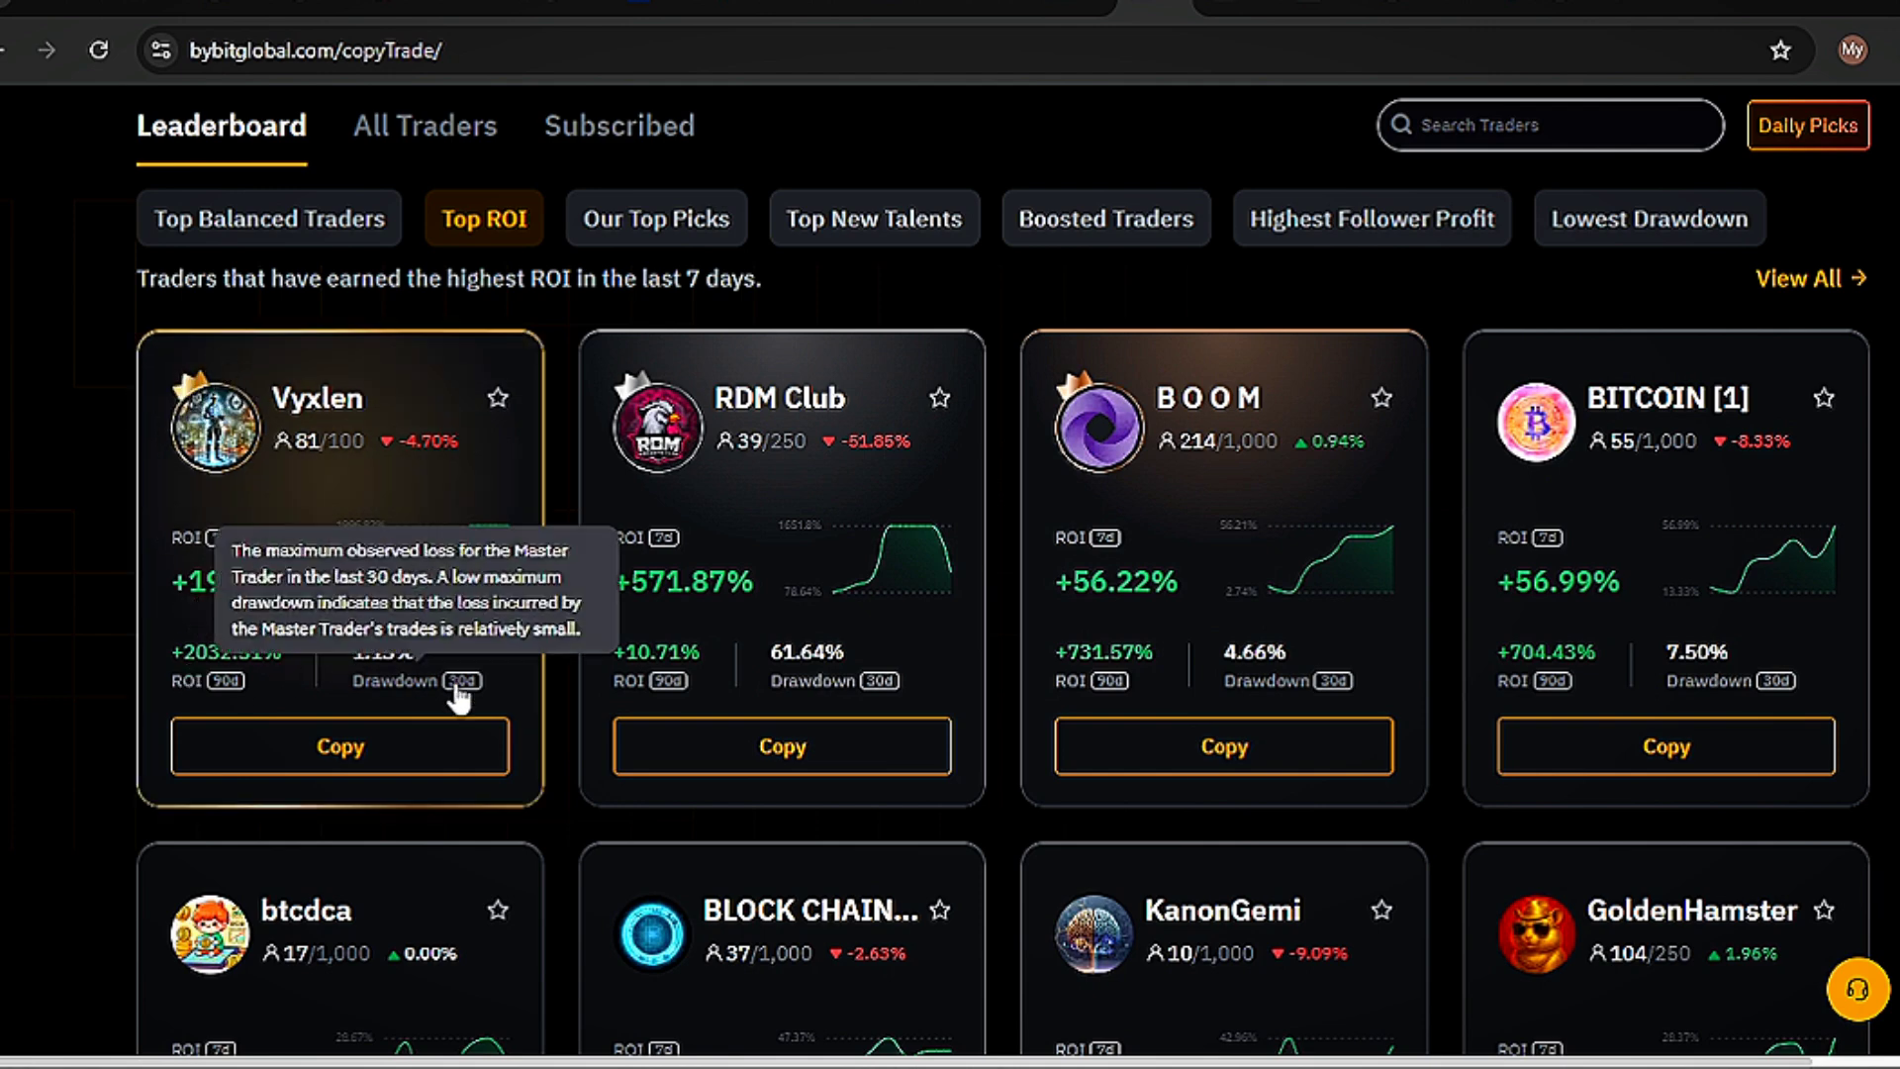
{"action": "scroll", "coordinate": [1815, 551], "scroll_direction": "down", "scroll_amount": 8}
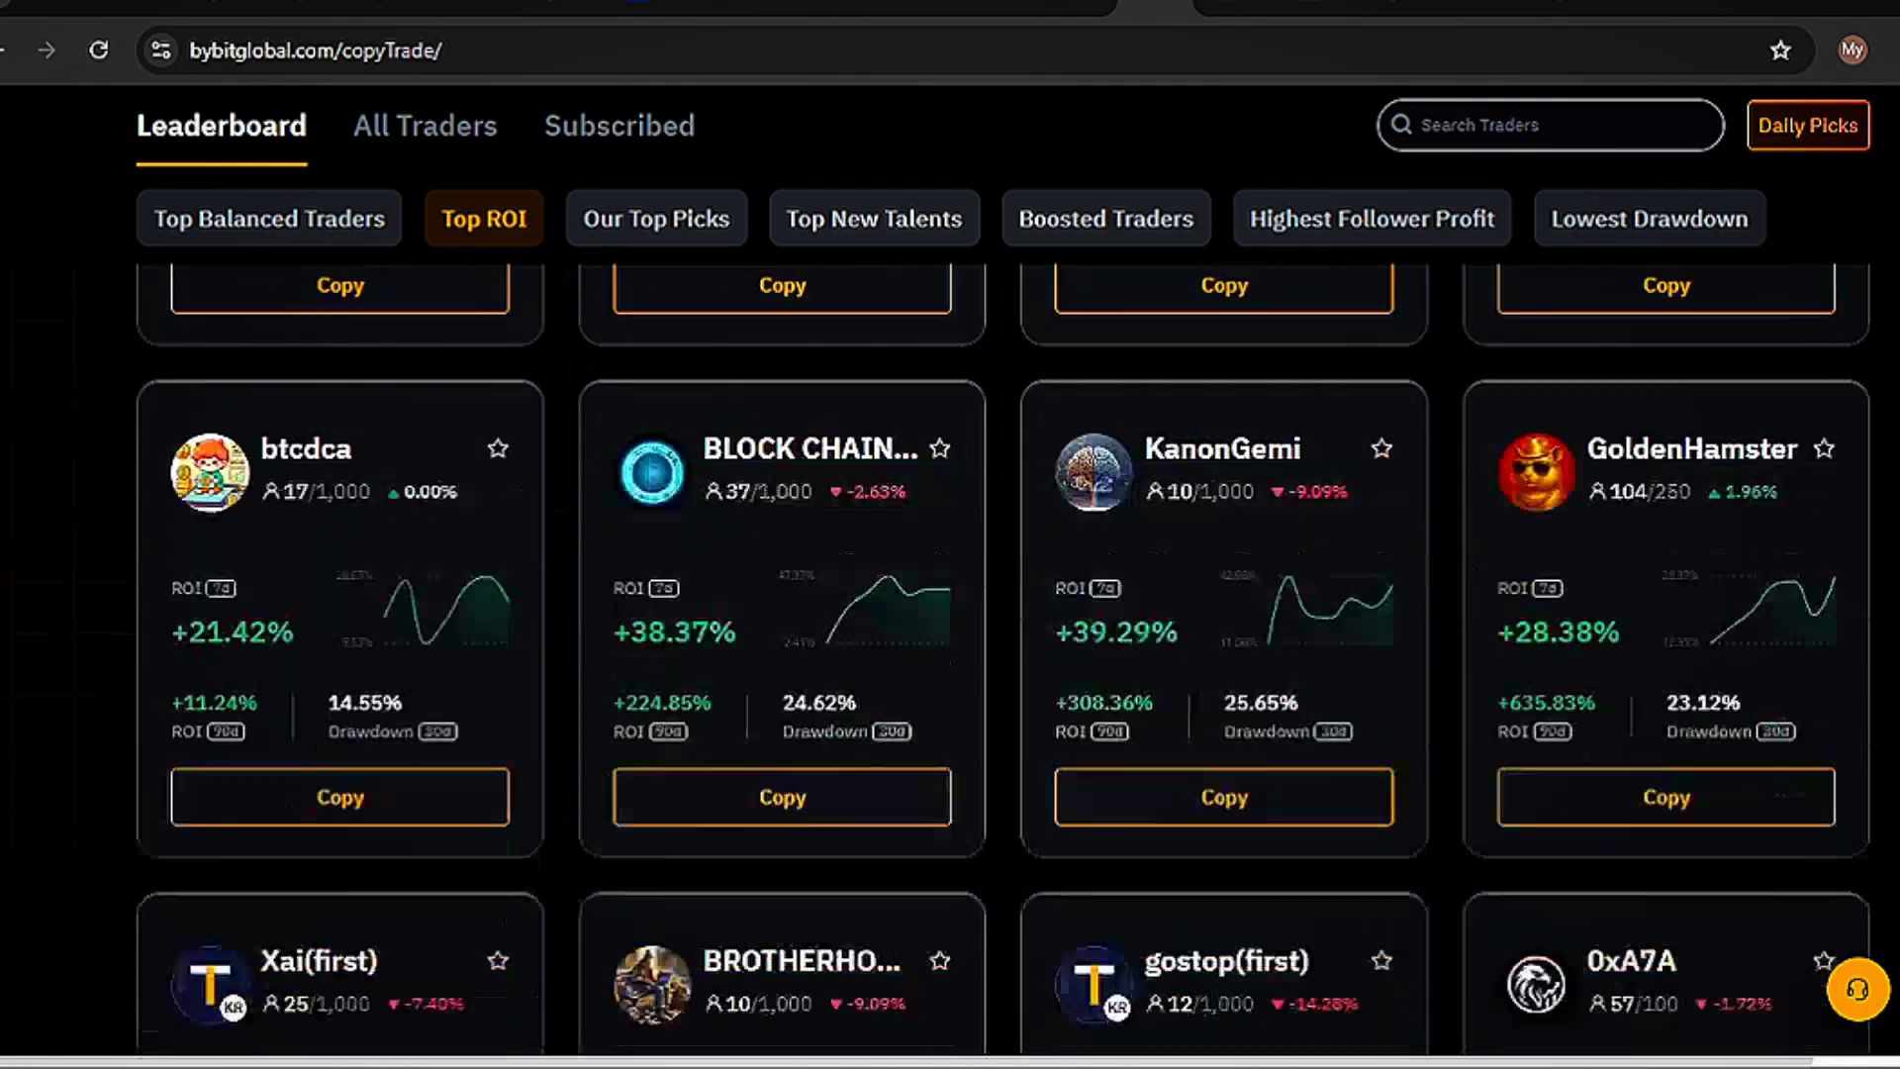
{"action": "scroll", "coordinate": [1005, 163], "scroll_direction": "up", "scroll_amount": 10}
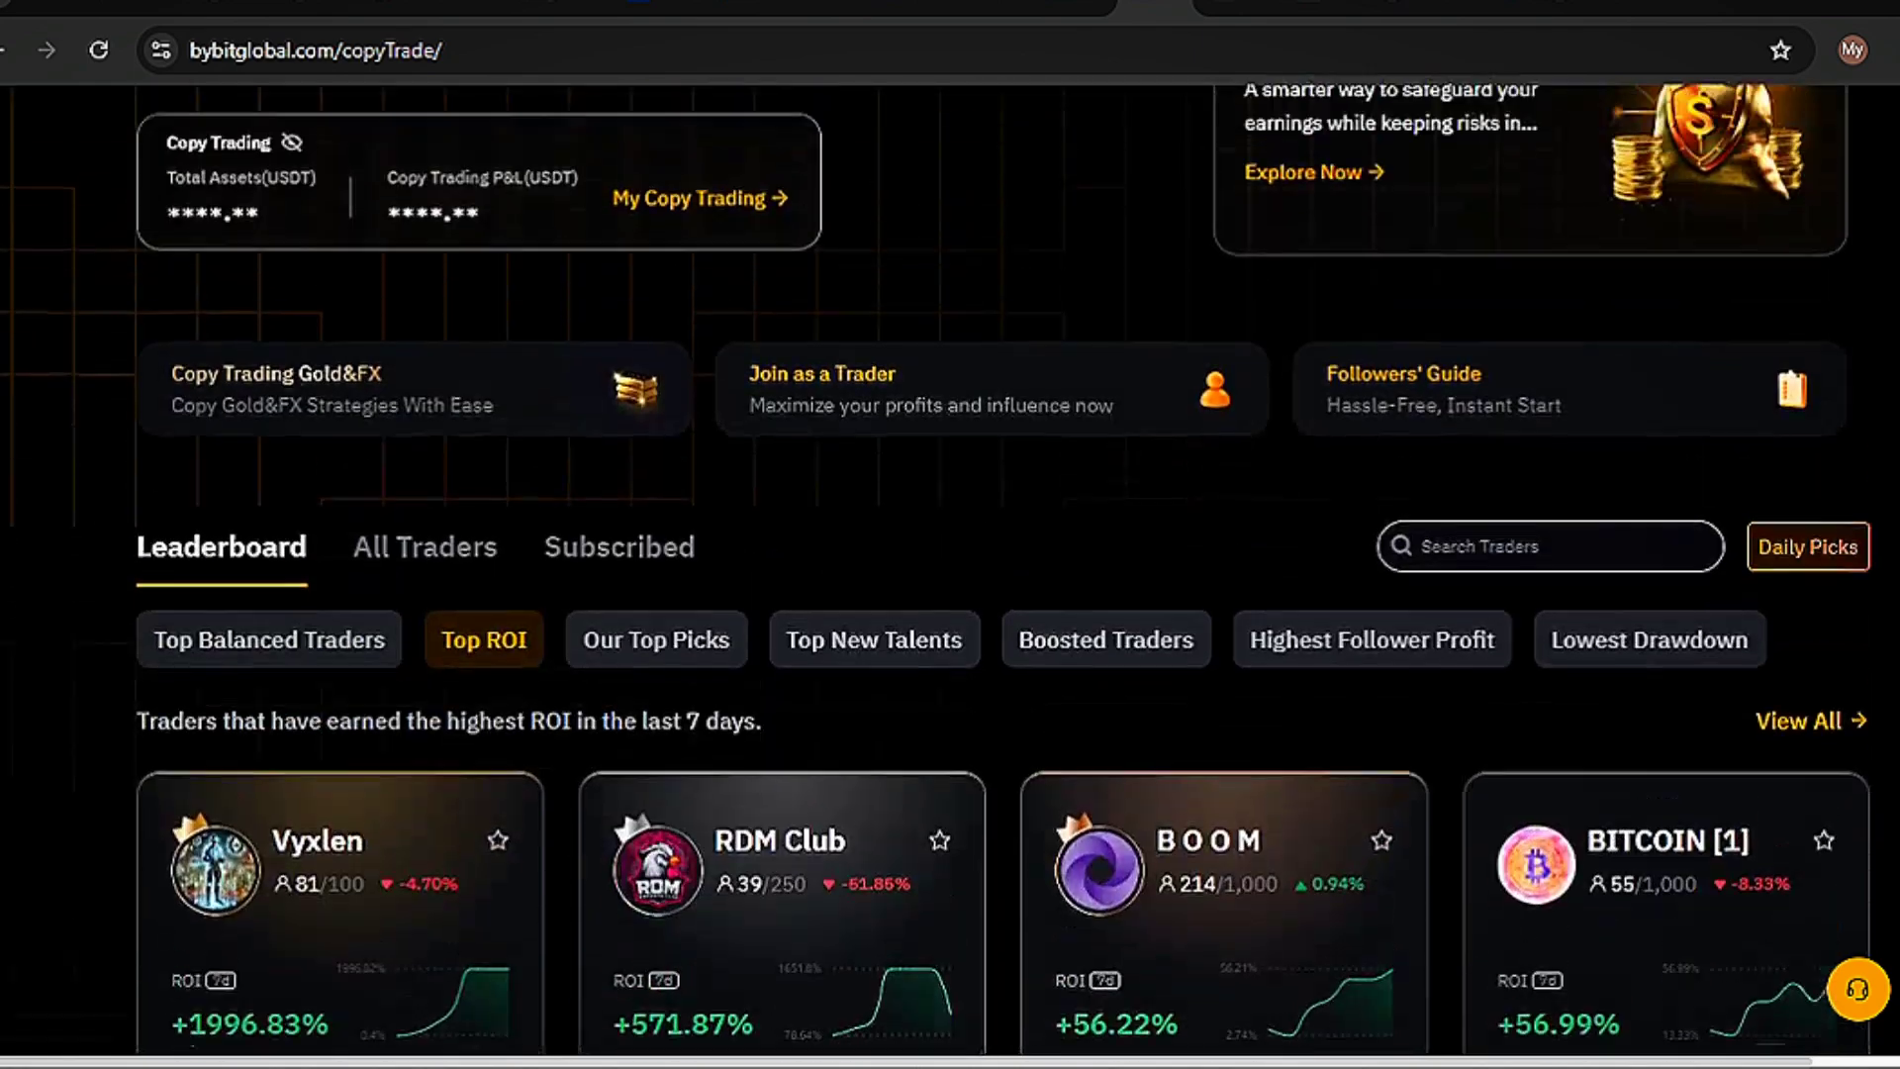
- Show Our Top Picks on the leaderboard and review the traders' 7-day ROI, drawdown and ROI volatility
{"action": "scroll", "coordinate": [1005, 163], "scroll_direction": "down", "scroll_amount": 3}
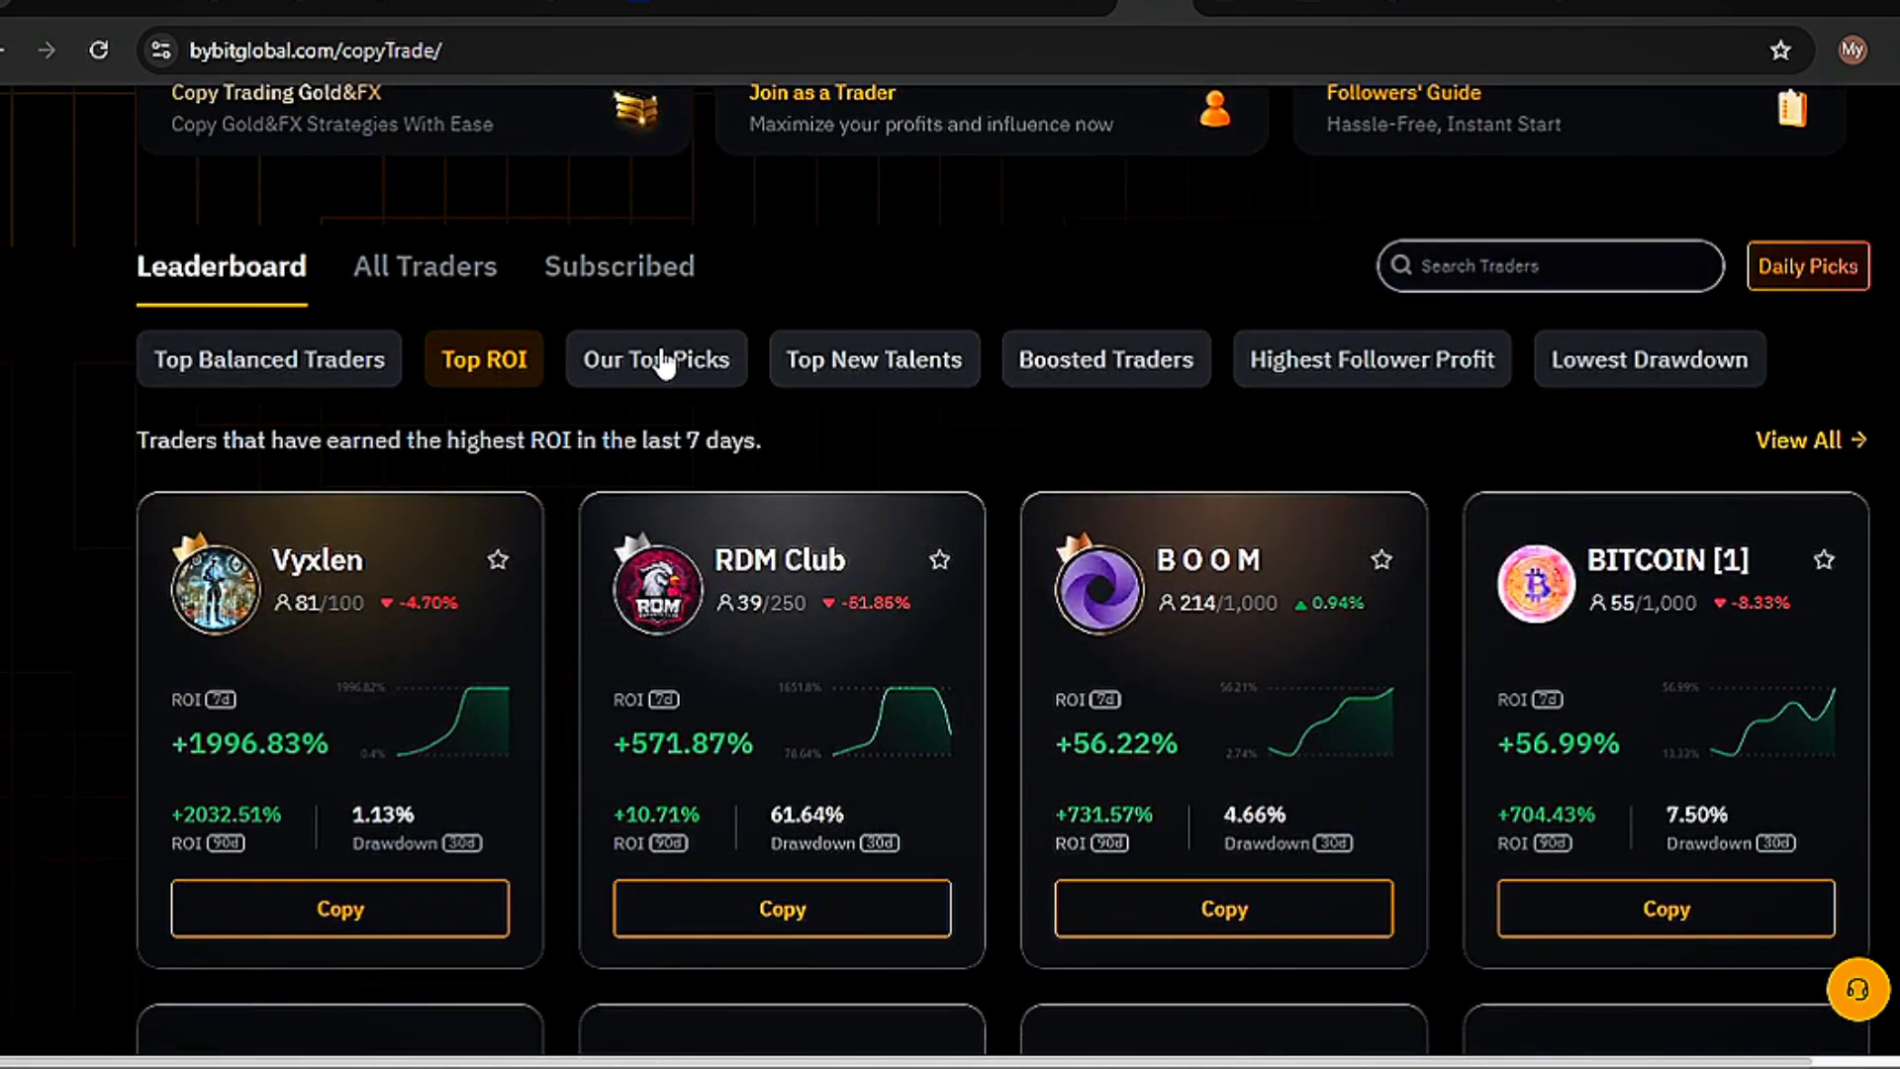
{"action": "left_click", "coordinate": [663, 363]}
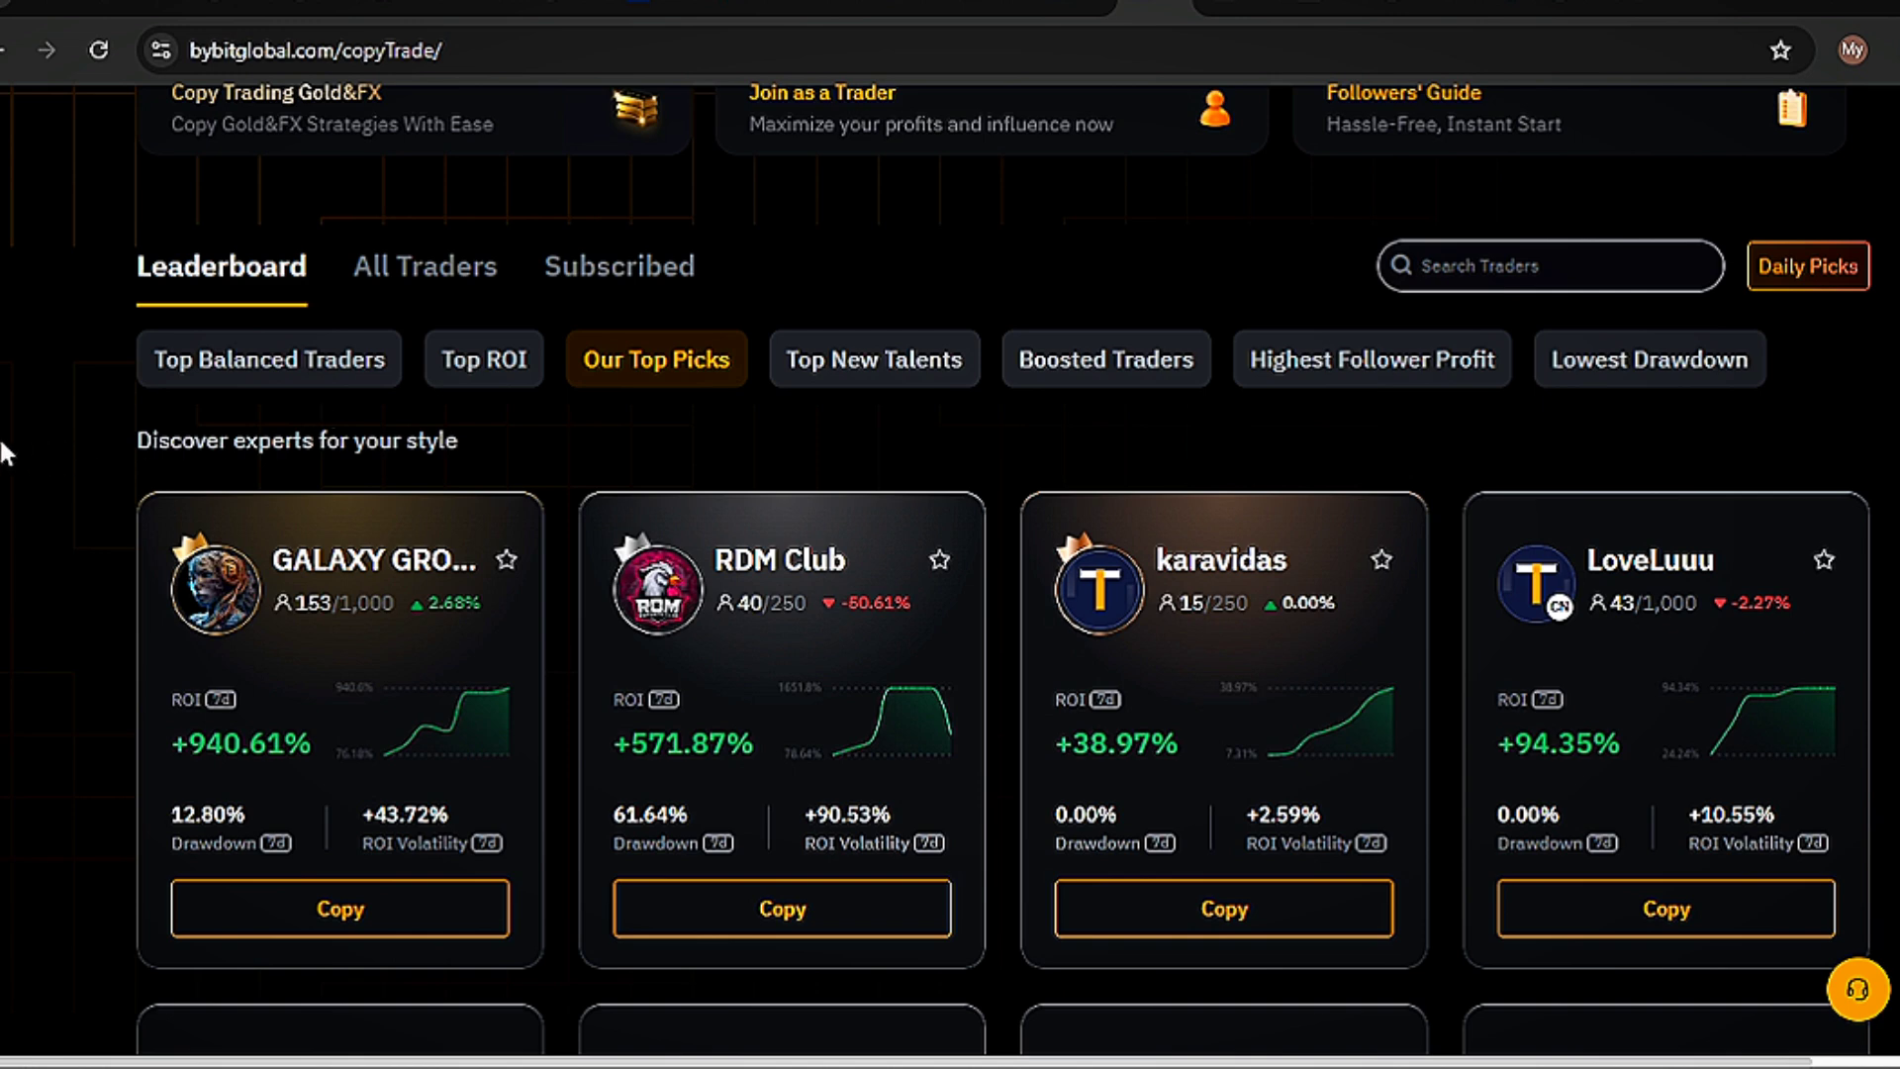
{"action": "scroll", "coordinate": [5, 454], "scroll_direction": "down", "scroll_amount": 2}
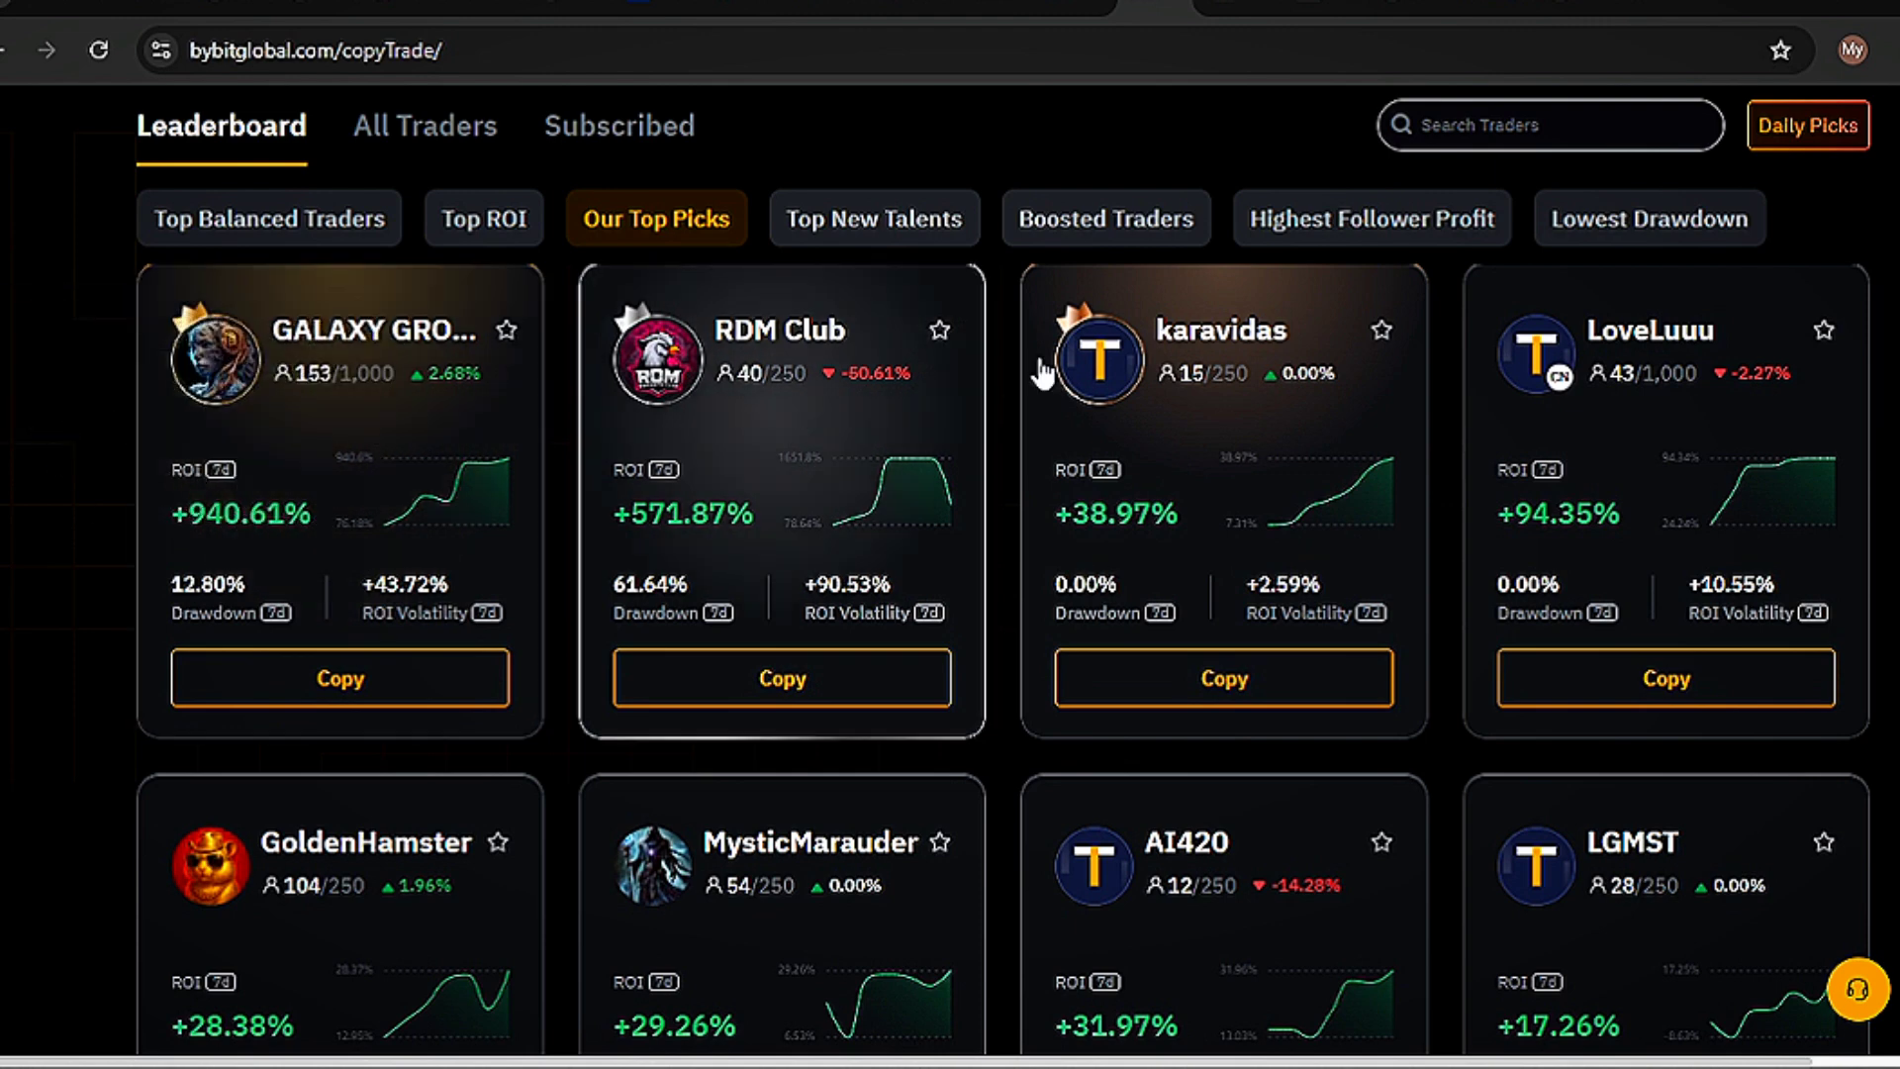
{"action": "scroll", "coordinate": [1709, 623], "scroll_direction": "down", "scroll_amount": 3}
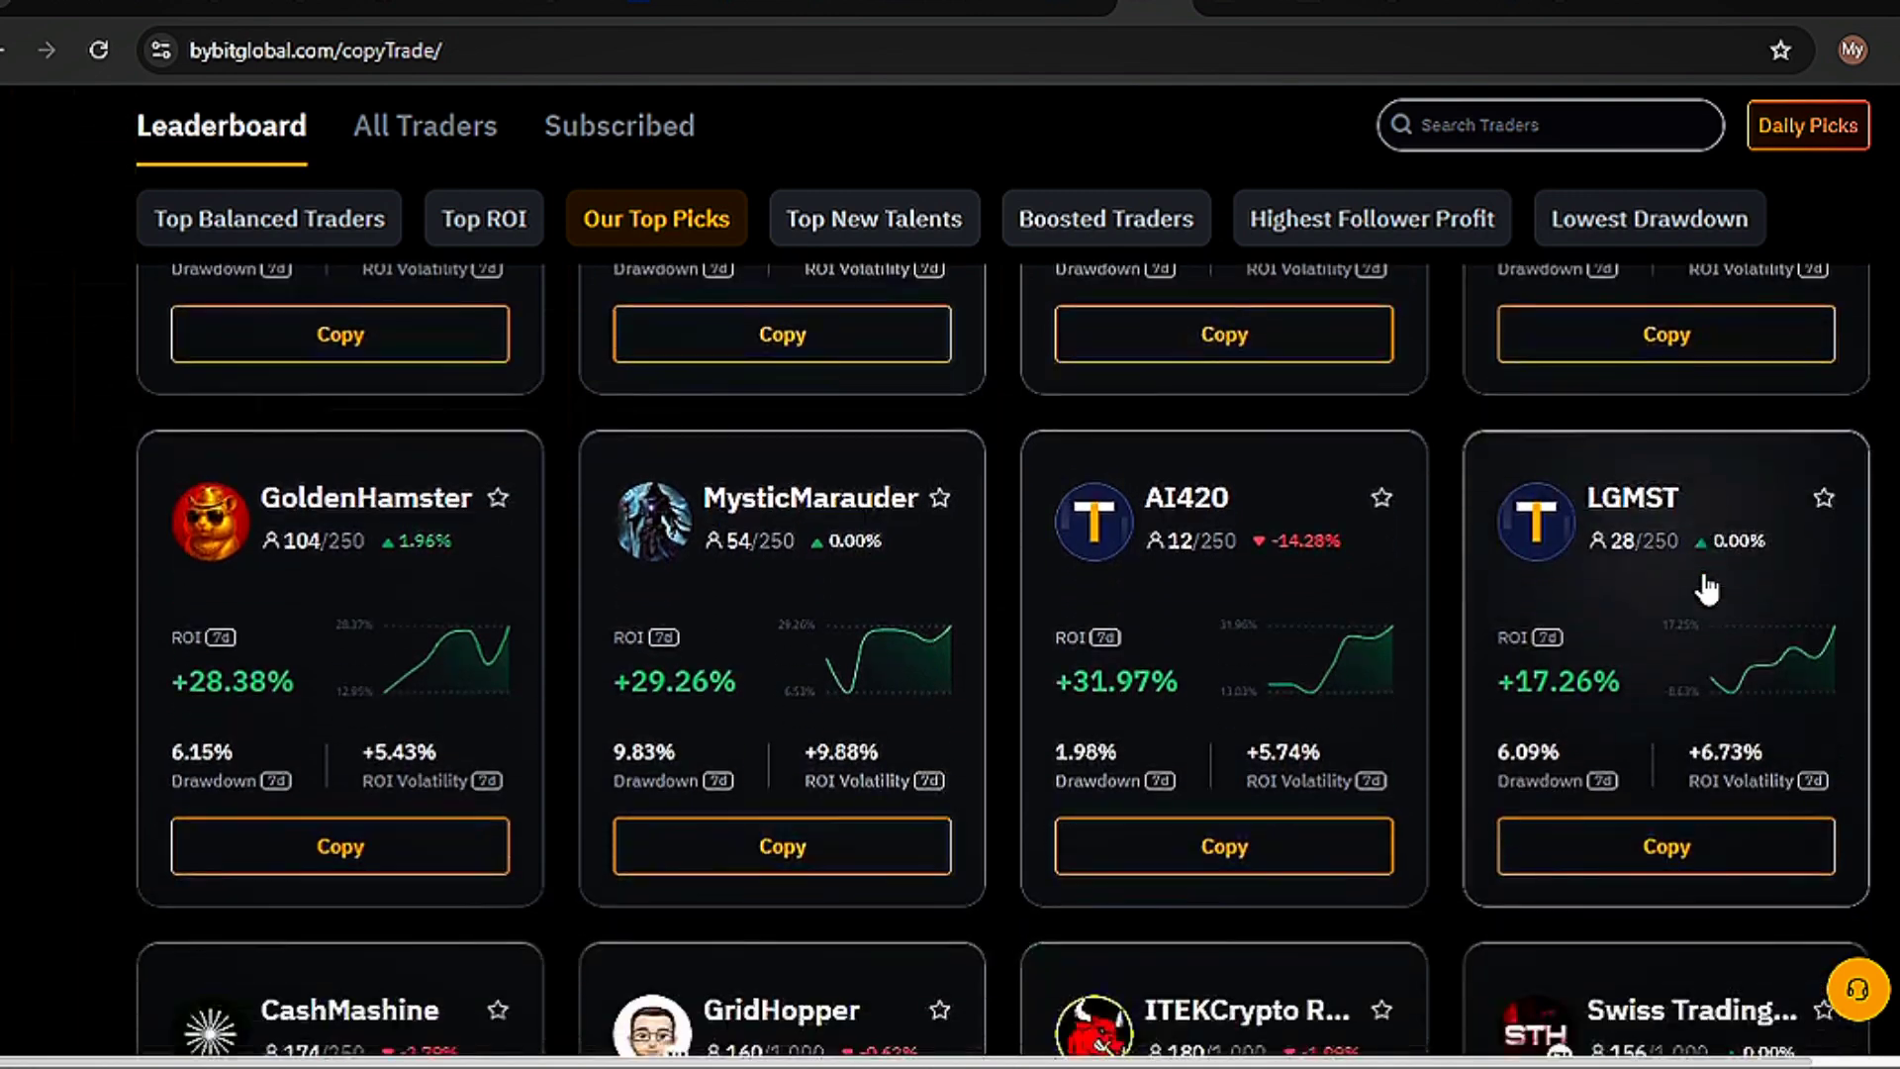
{"action": "scroll", "coordinate": [1706, 589], "scroll_direction": "up", "scroll_amount": 5}
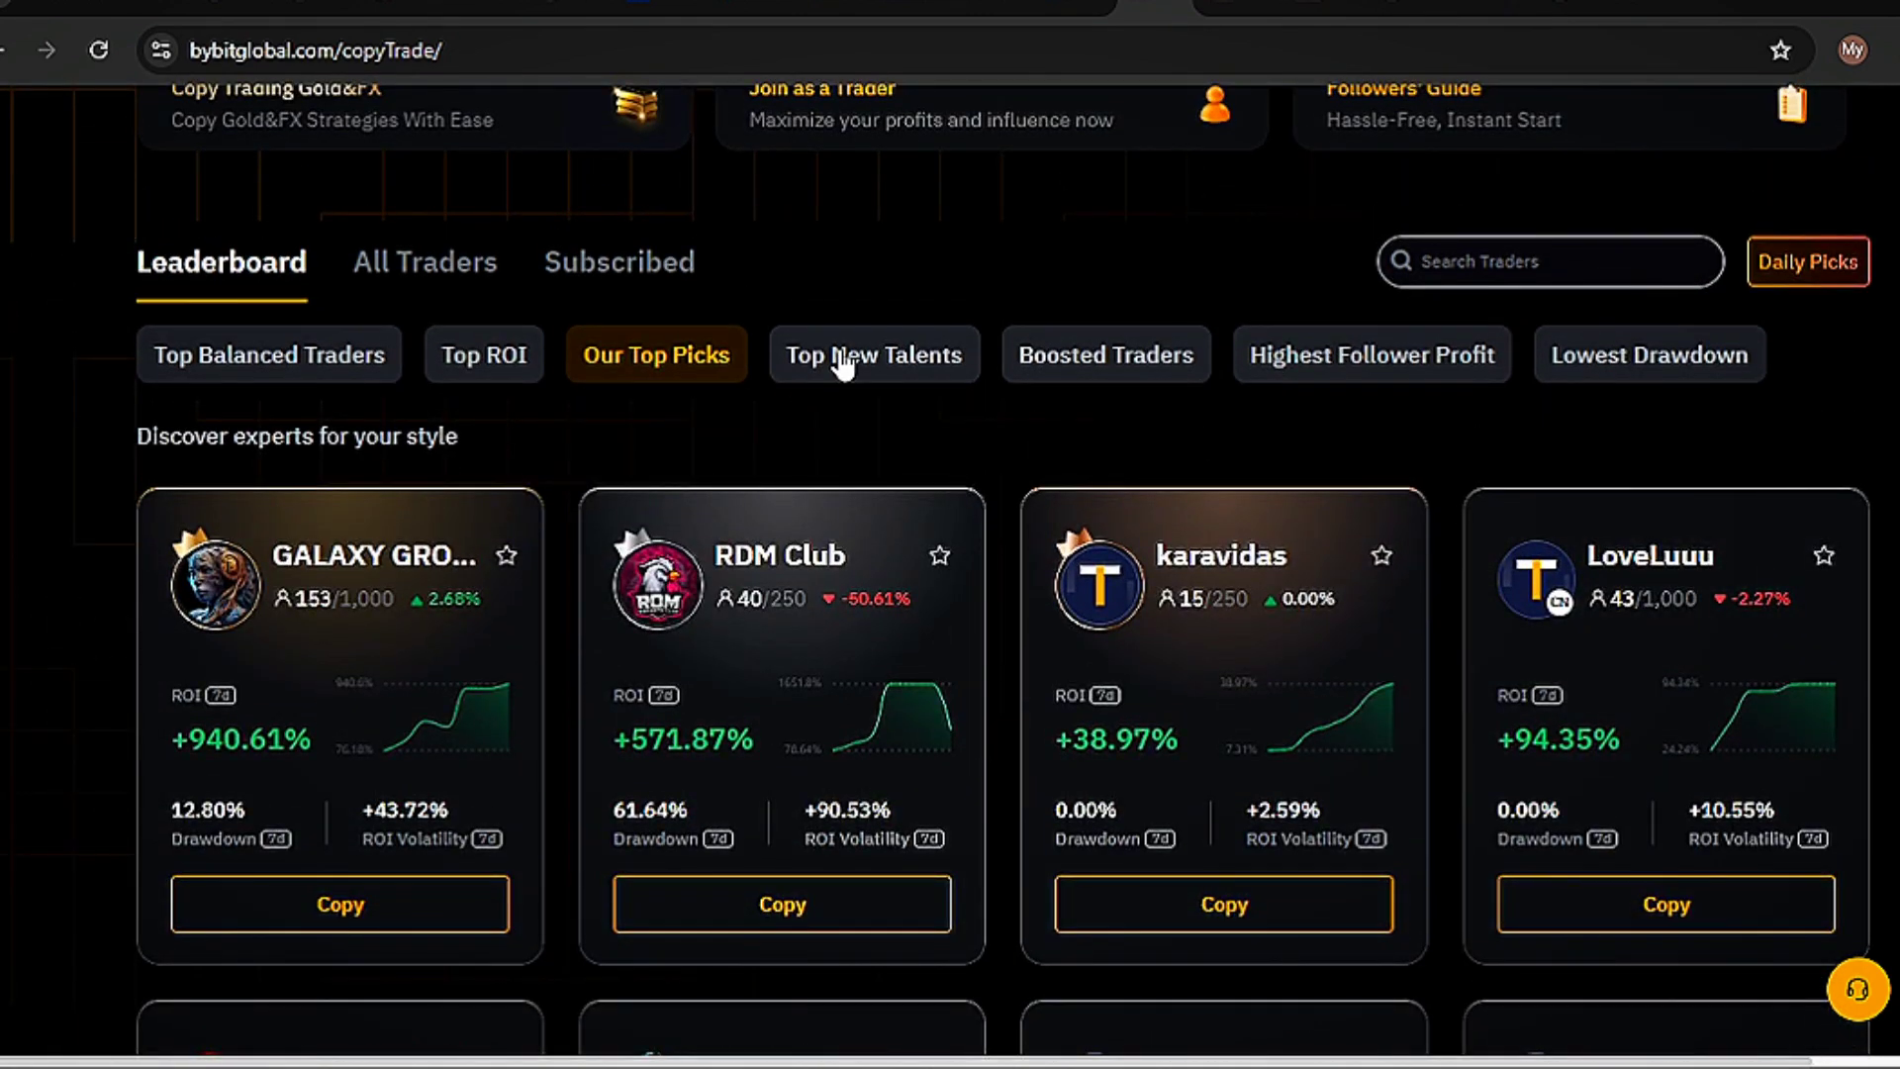
- Show the Top New Talents on the leaderboard and examine the new traders' 7-day ROI, drawdown and ROI volatility
{"action": "left_click", "coordinate": [874, 353]}
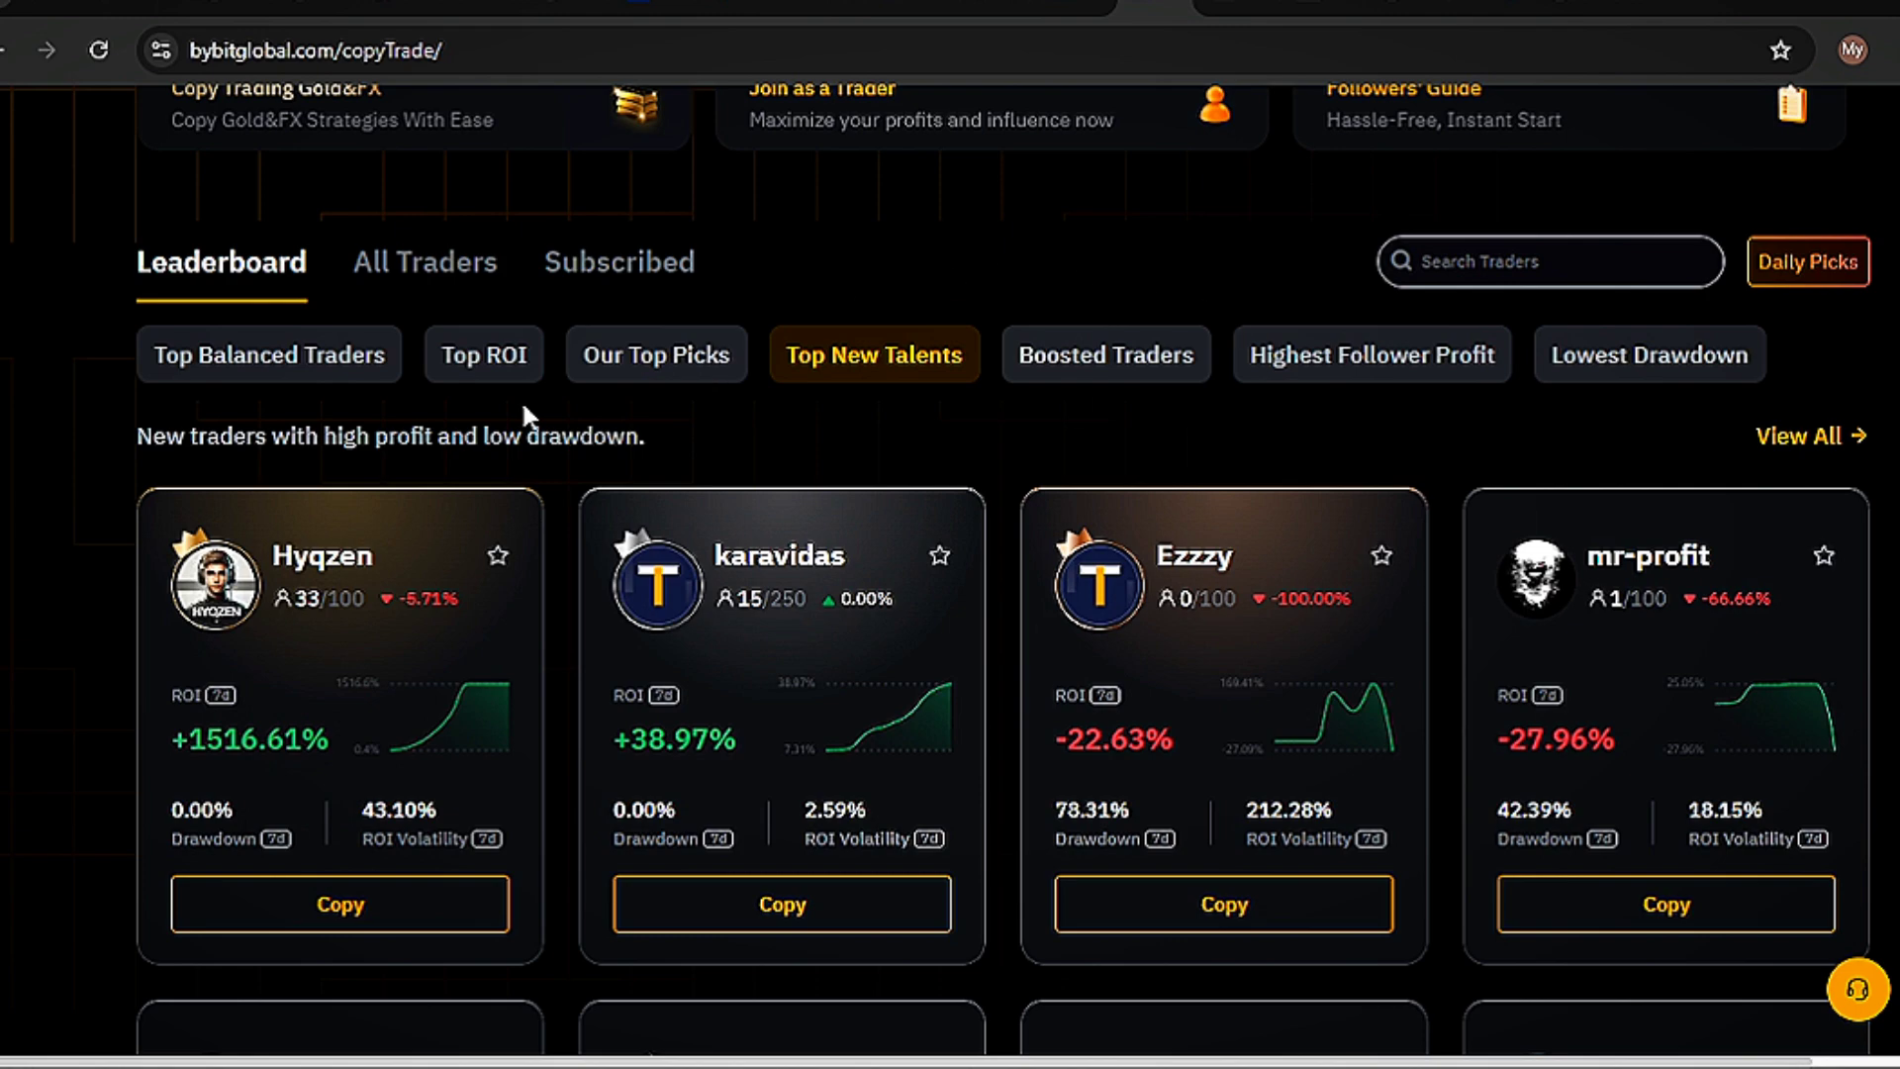
{"action": "scroll", "coordinate": [465, 658], "scroll_direction": "down", "scroll_amount": 2}
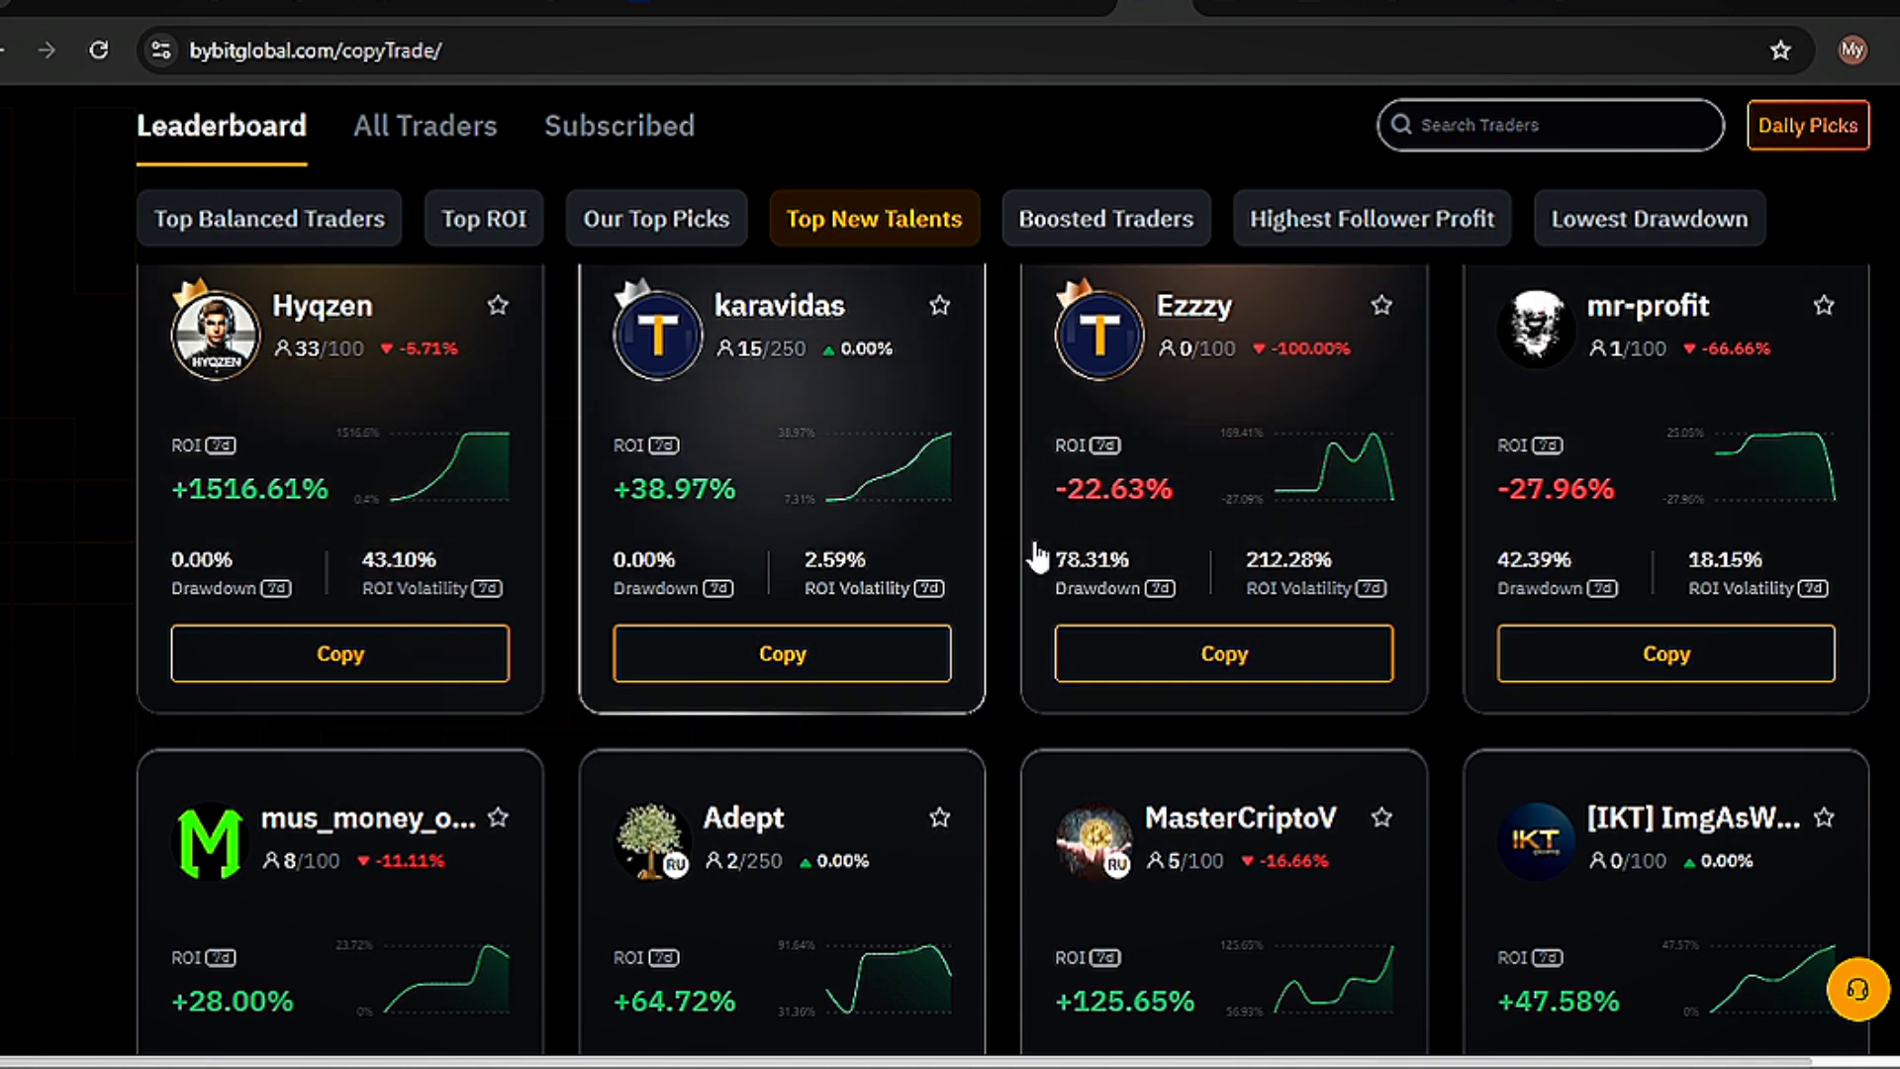
{"action": "scroll", "coordinate": [1036, 557], "scroll_direction": "down", "scroll_amount": 2}
{"action": "scroll", "coordinate": [1036, 557], "scroll_direction": "up", "scroll_amount": 3}
{"action": "scroll", "coordinate": [1036, 557], "scroll_direction": "down", "scroll_amount": 1}
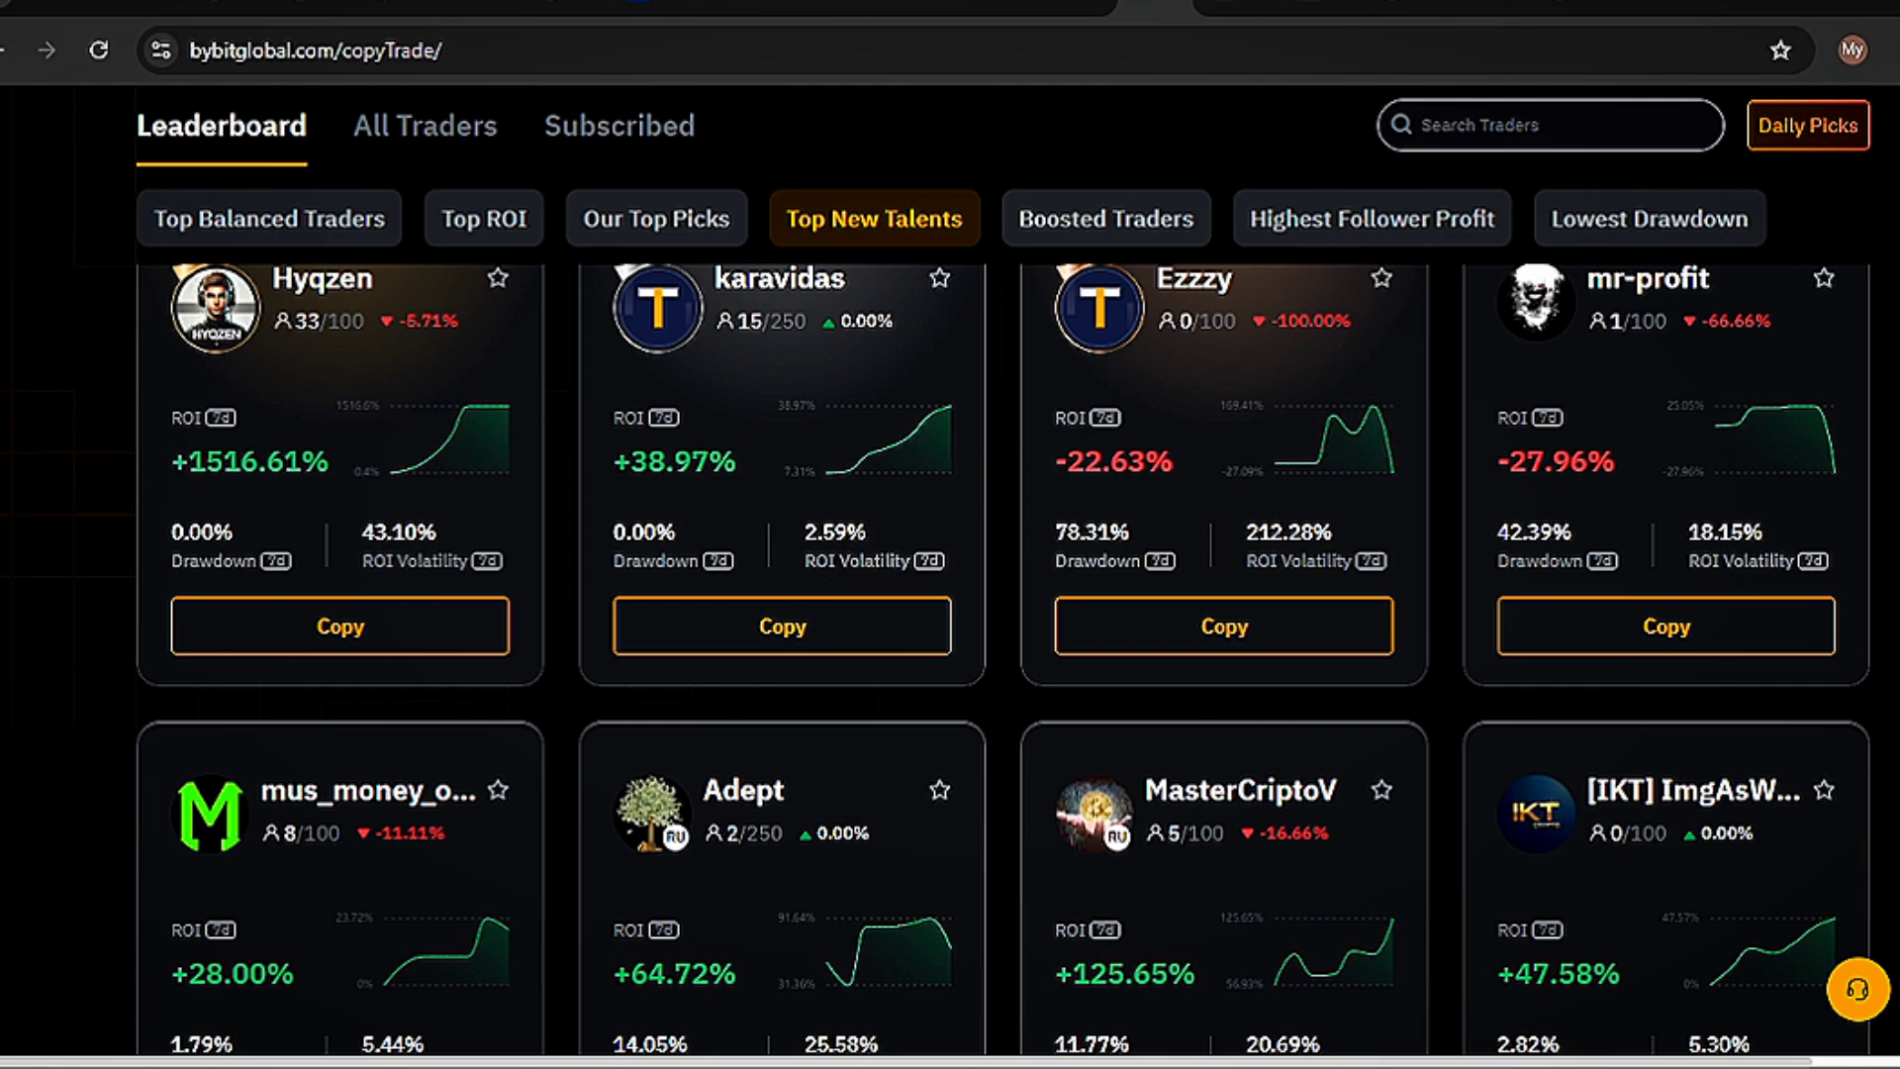
{"action": "scroll", "coordinate": [1002, 659], "scroll_direction": "down", "scroll_amount": 10}
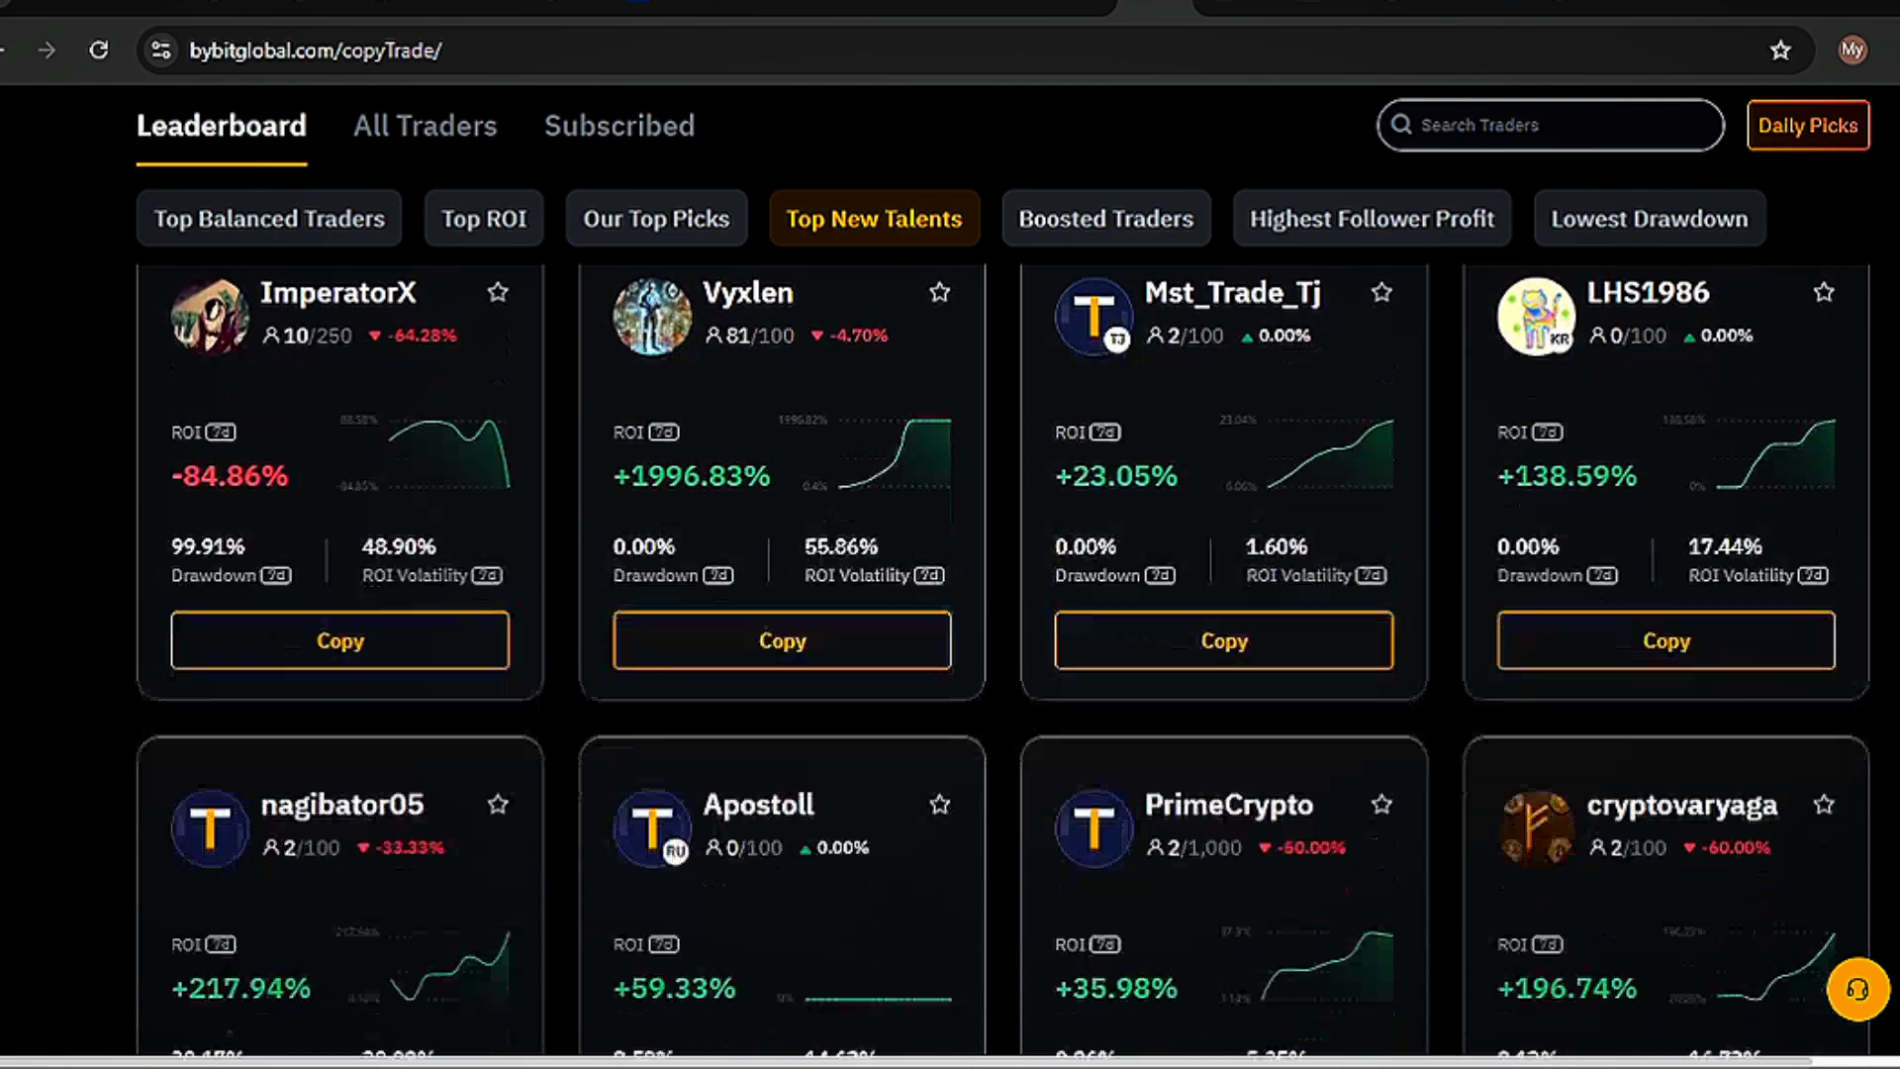
- Show the Boosted Traders on the leaderboard and highlight part of the description of the bonus offer for following them
{"action": "scroll", "coordinate": [1016, 502], "scroll_direction": "up", "scroll_amount": 10}
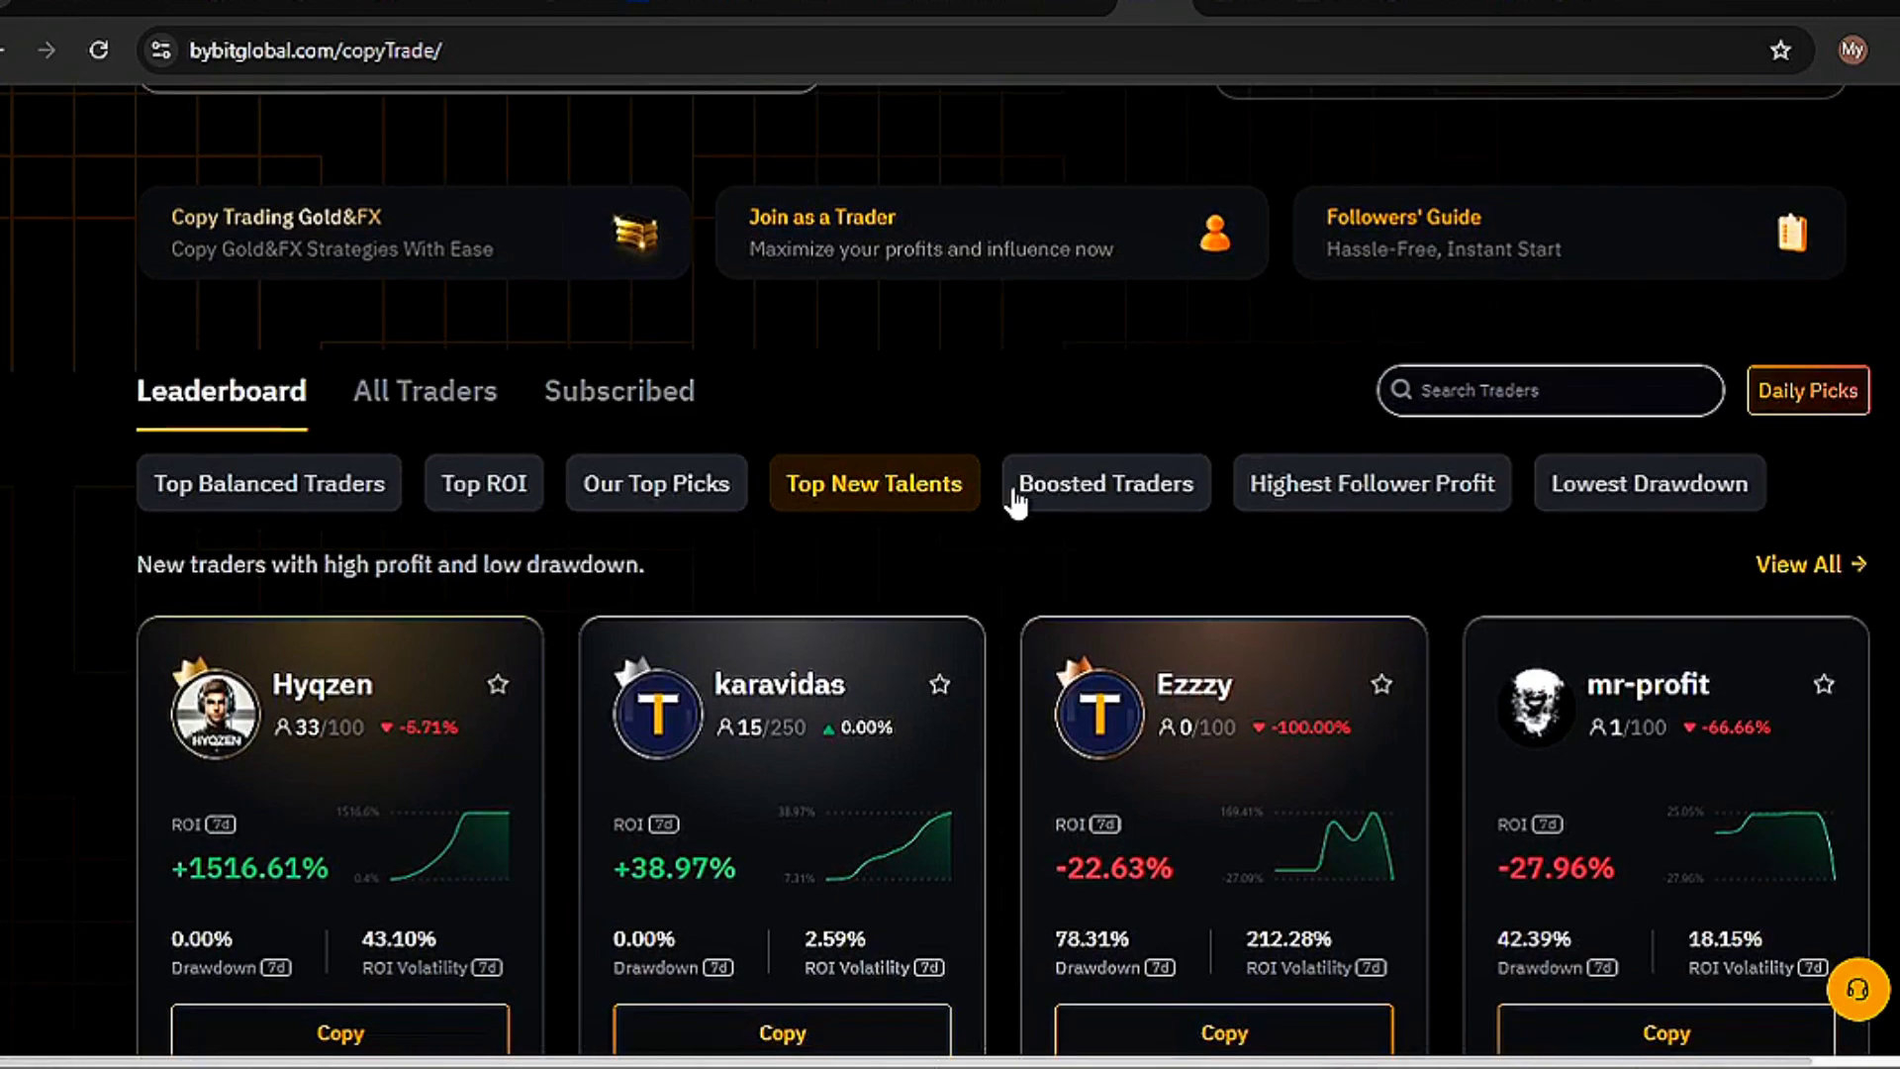
{"action": "left_click", "coordinate": [1094, 513]}
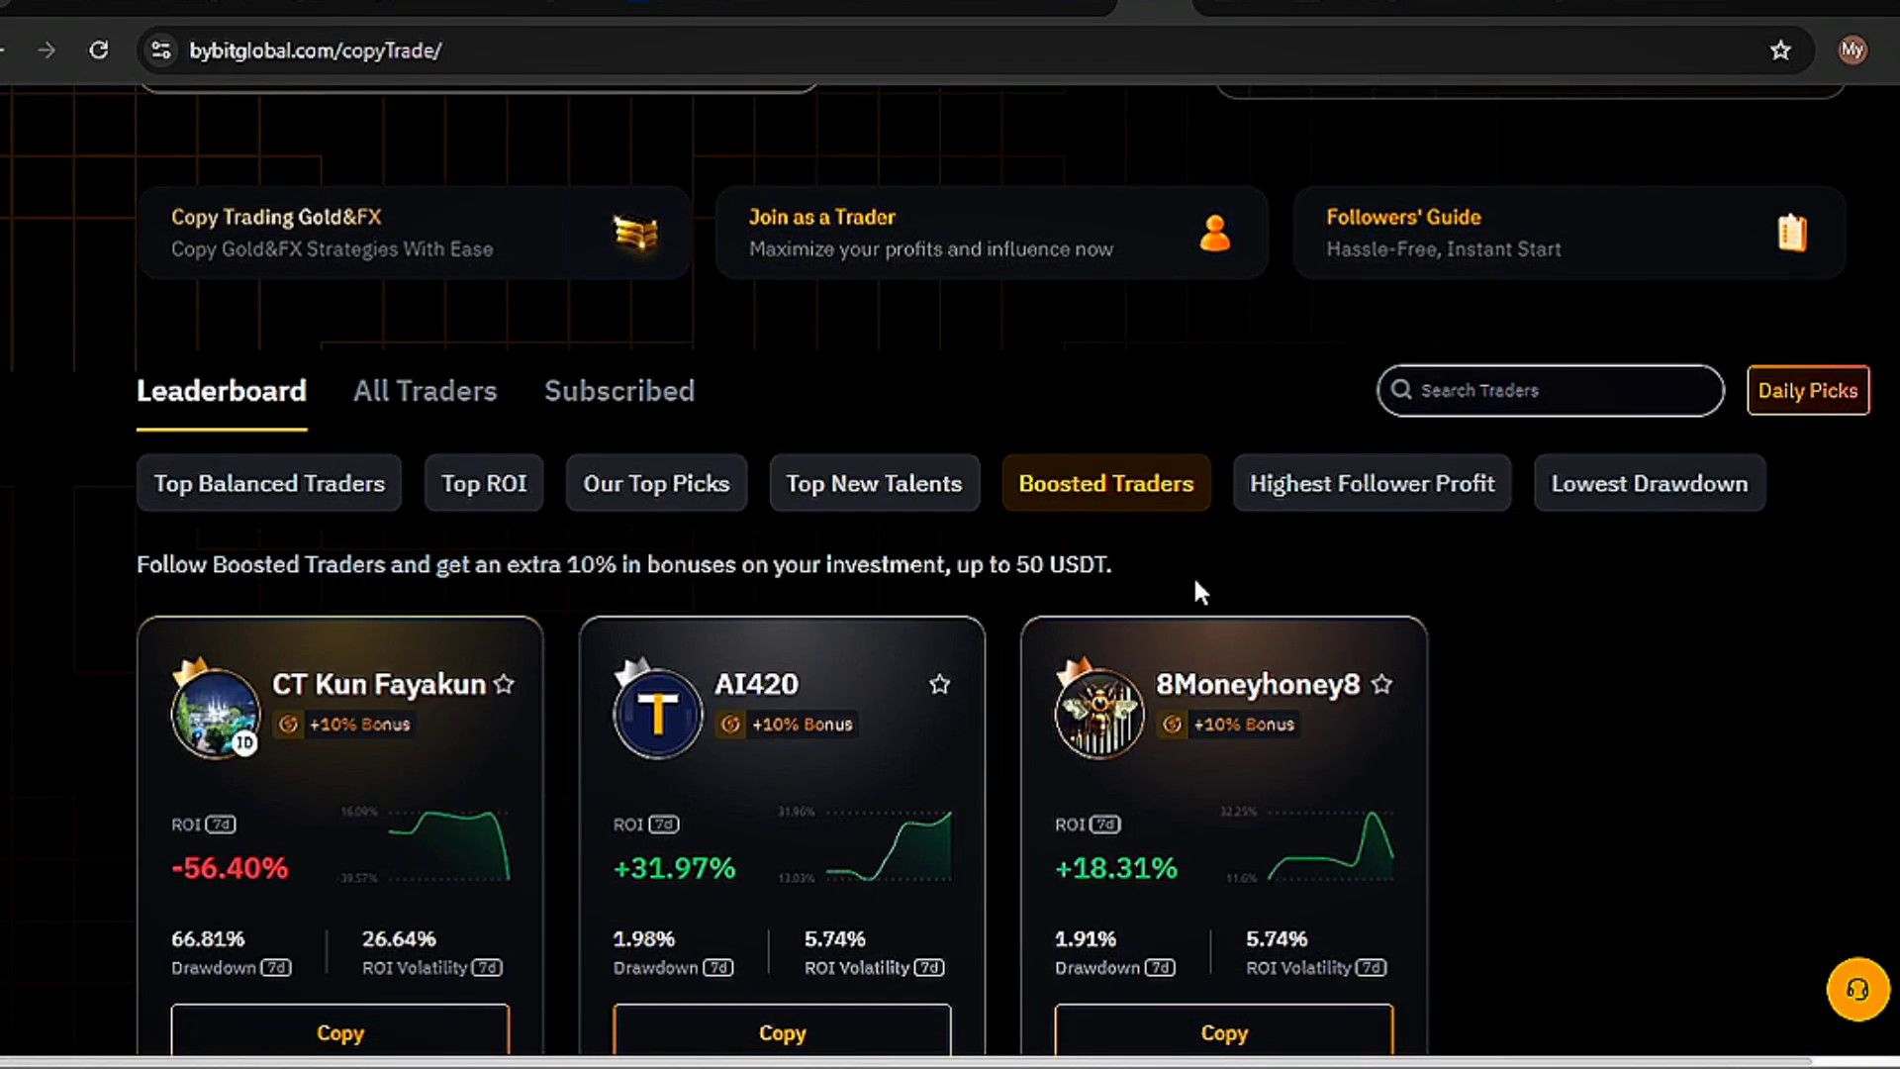
{"action": "scroll", "coordinate": [1197, 591], "scroll_direction": "down", "scroll_amount": 1}
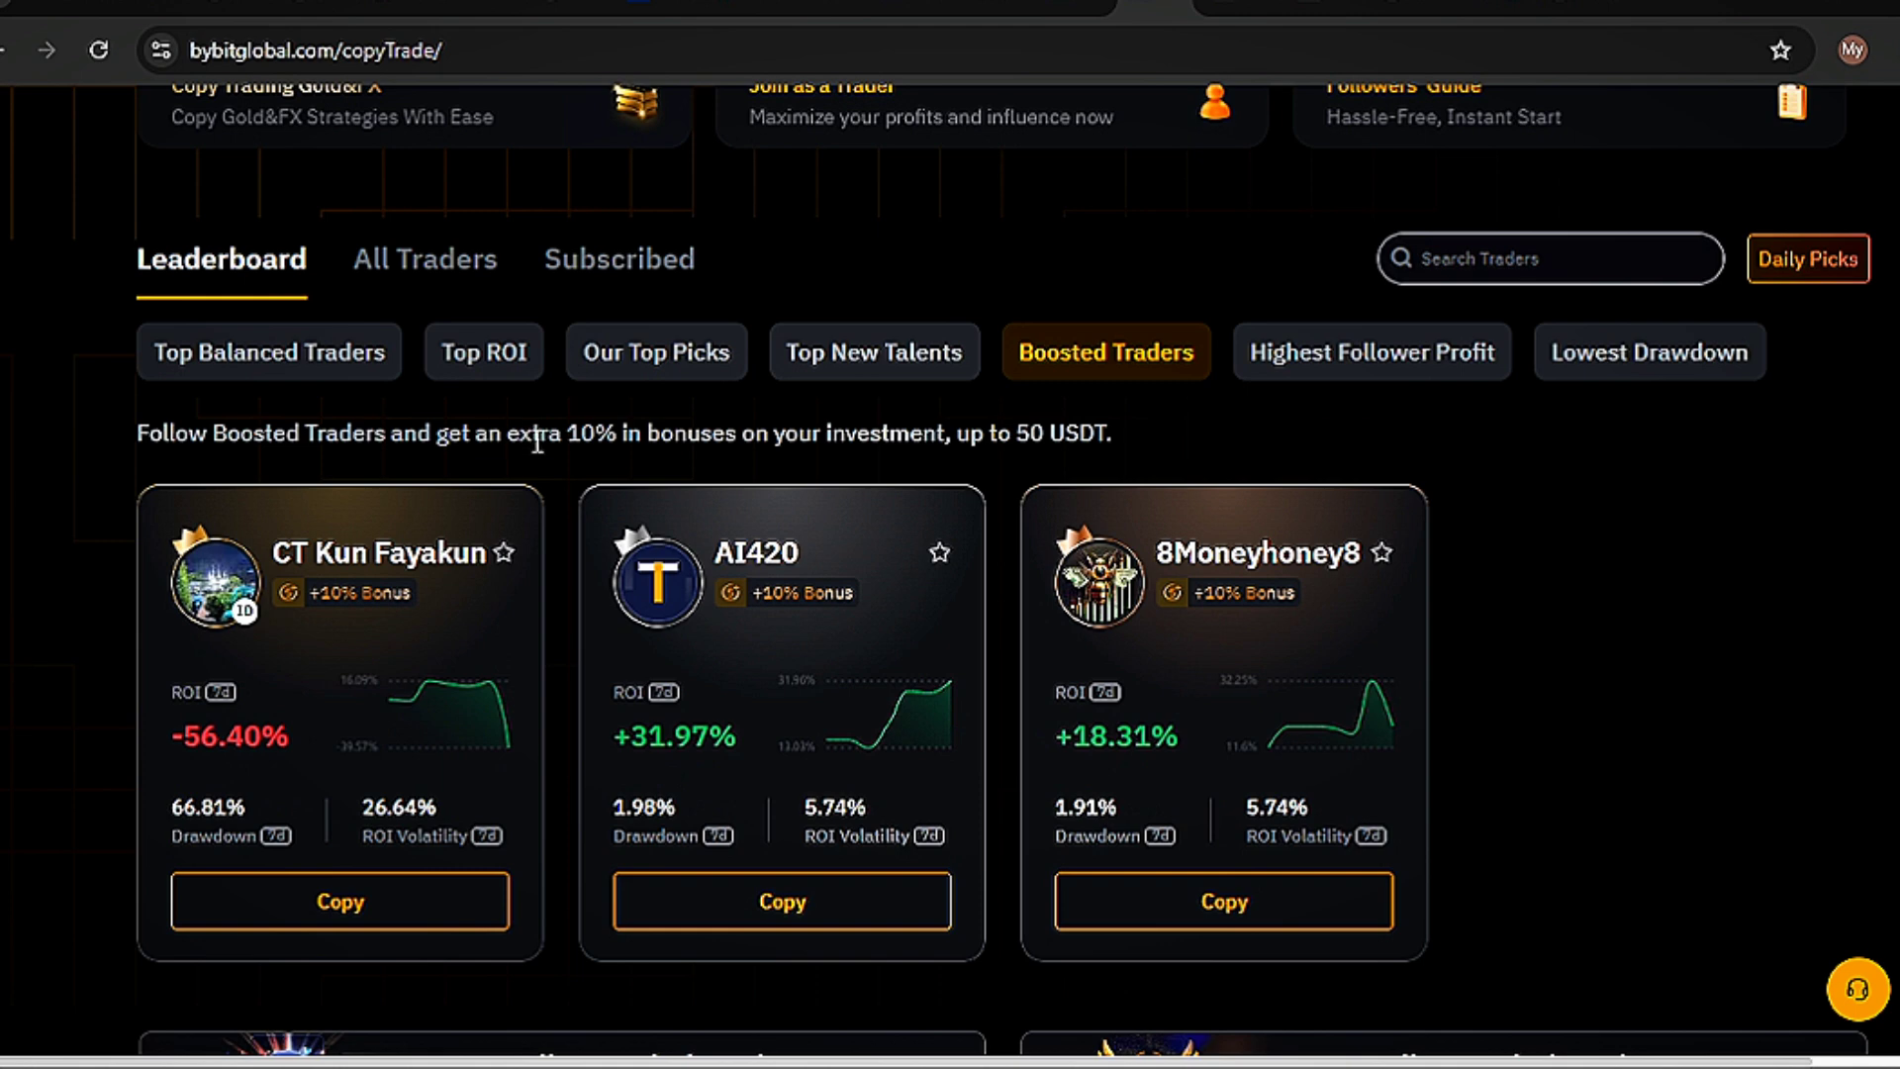
{"action": "left_click_drag", "start_coordinate": [537, 442], "coordinate": [861, 439]}
{"action": "left_click", "coordinate": [1587, 454]}
- Show the Highest Follower Profit traders on the leaderboard and review their 30-day and 90-day ROI and drawdown
{"action": "left_click", "coordinate": [1390, 366]}
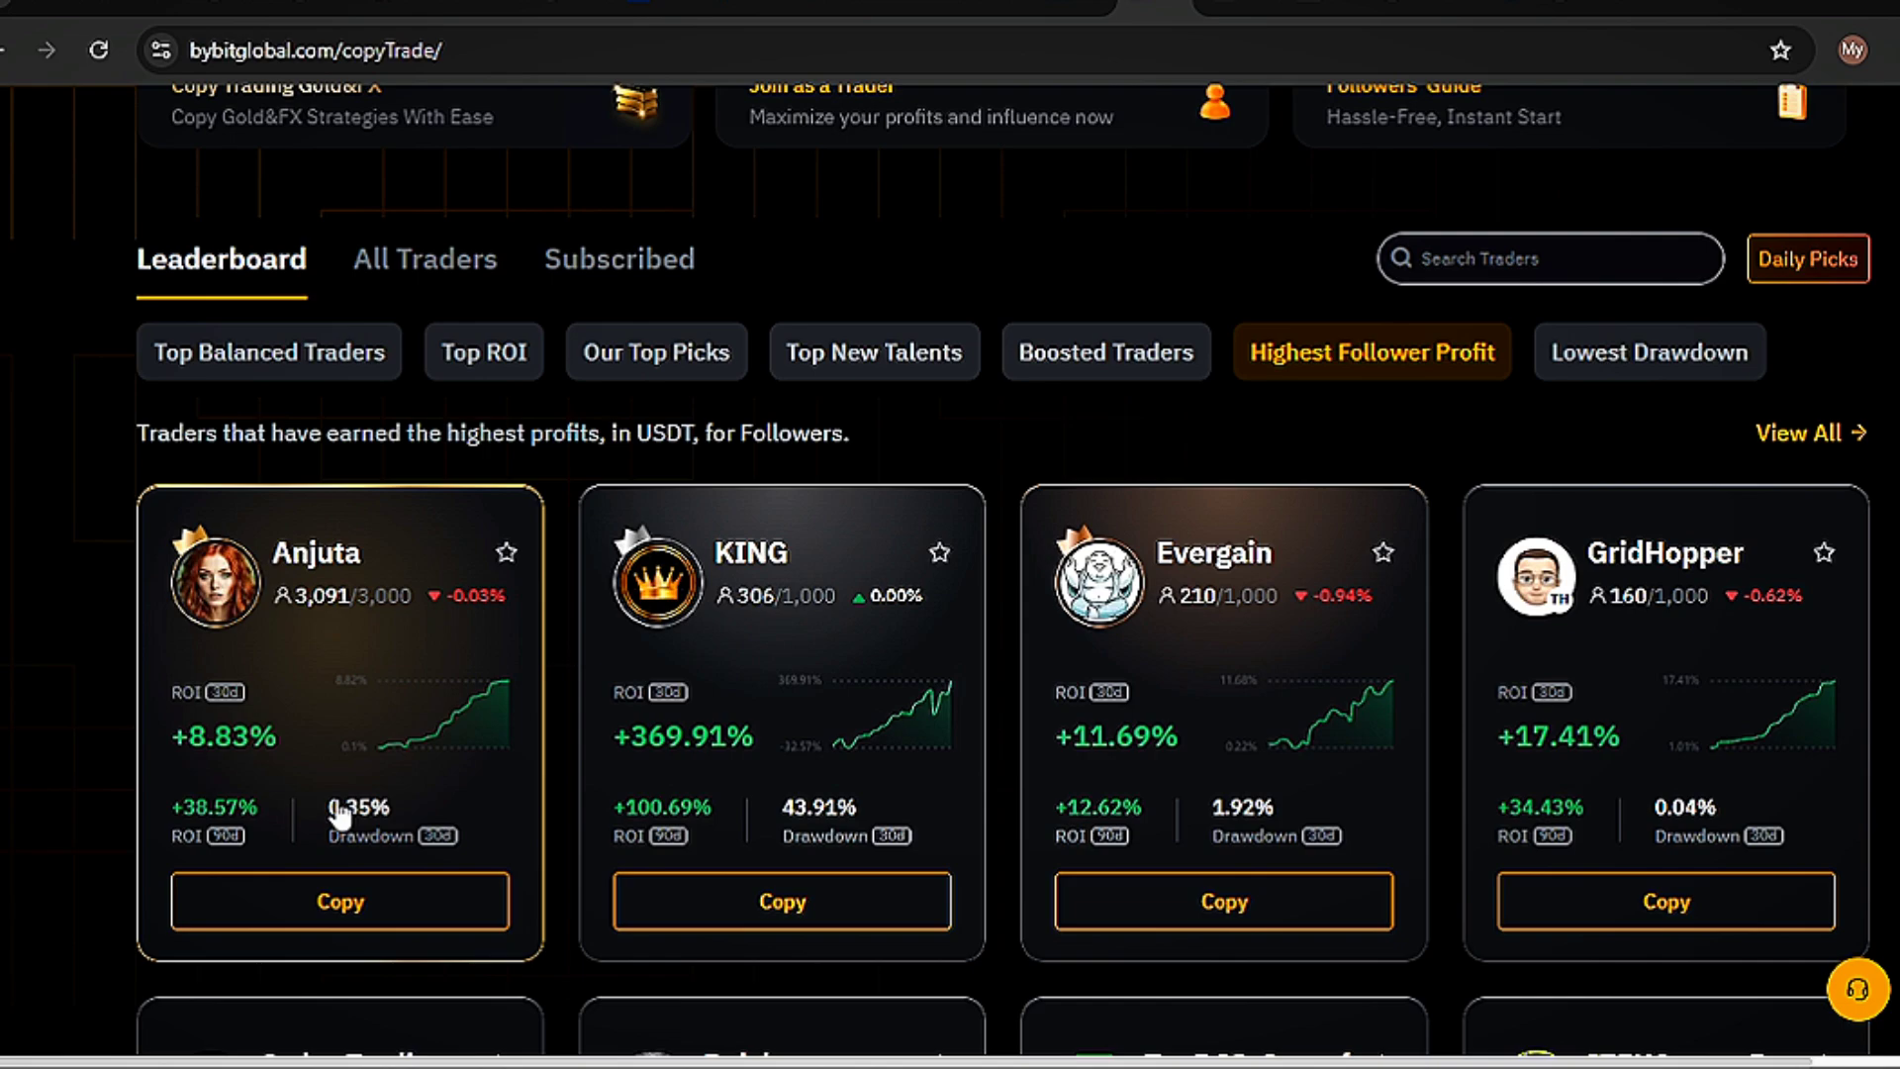
{"action": "scroll", "coordinate": [339, 817], "scroll_direction": "down", "scroll_amount": 2}
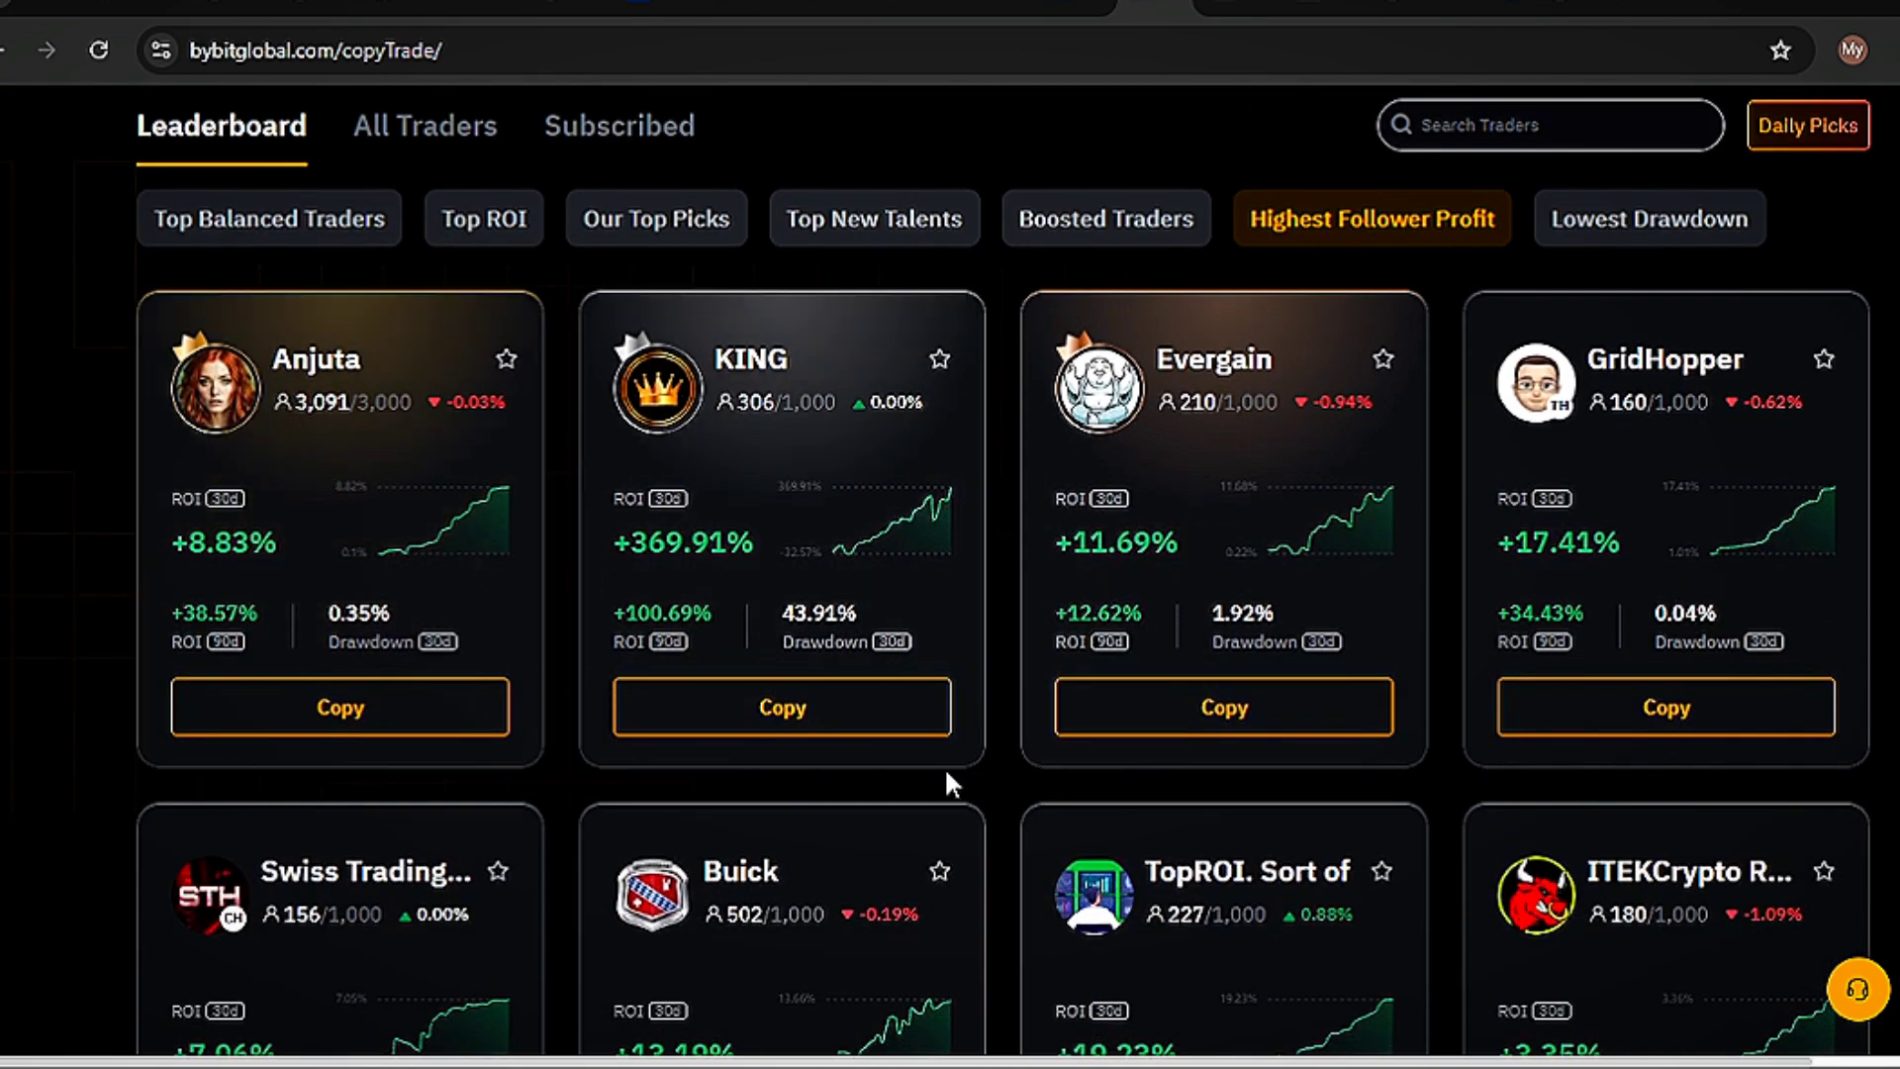
{"action": "scroll", "coordinate": [429, 818], "scroll_direction": "down", "scroll_amount": 5}
{"action": "scroll", "coordinate": [831, 849], "scroll_direction": "up", "scroll_amount": 10}
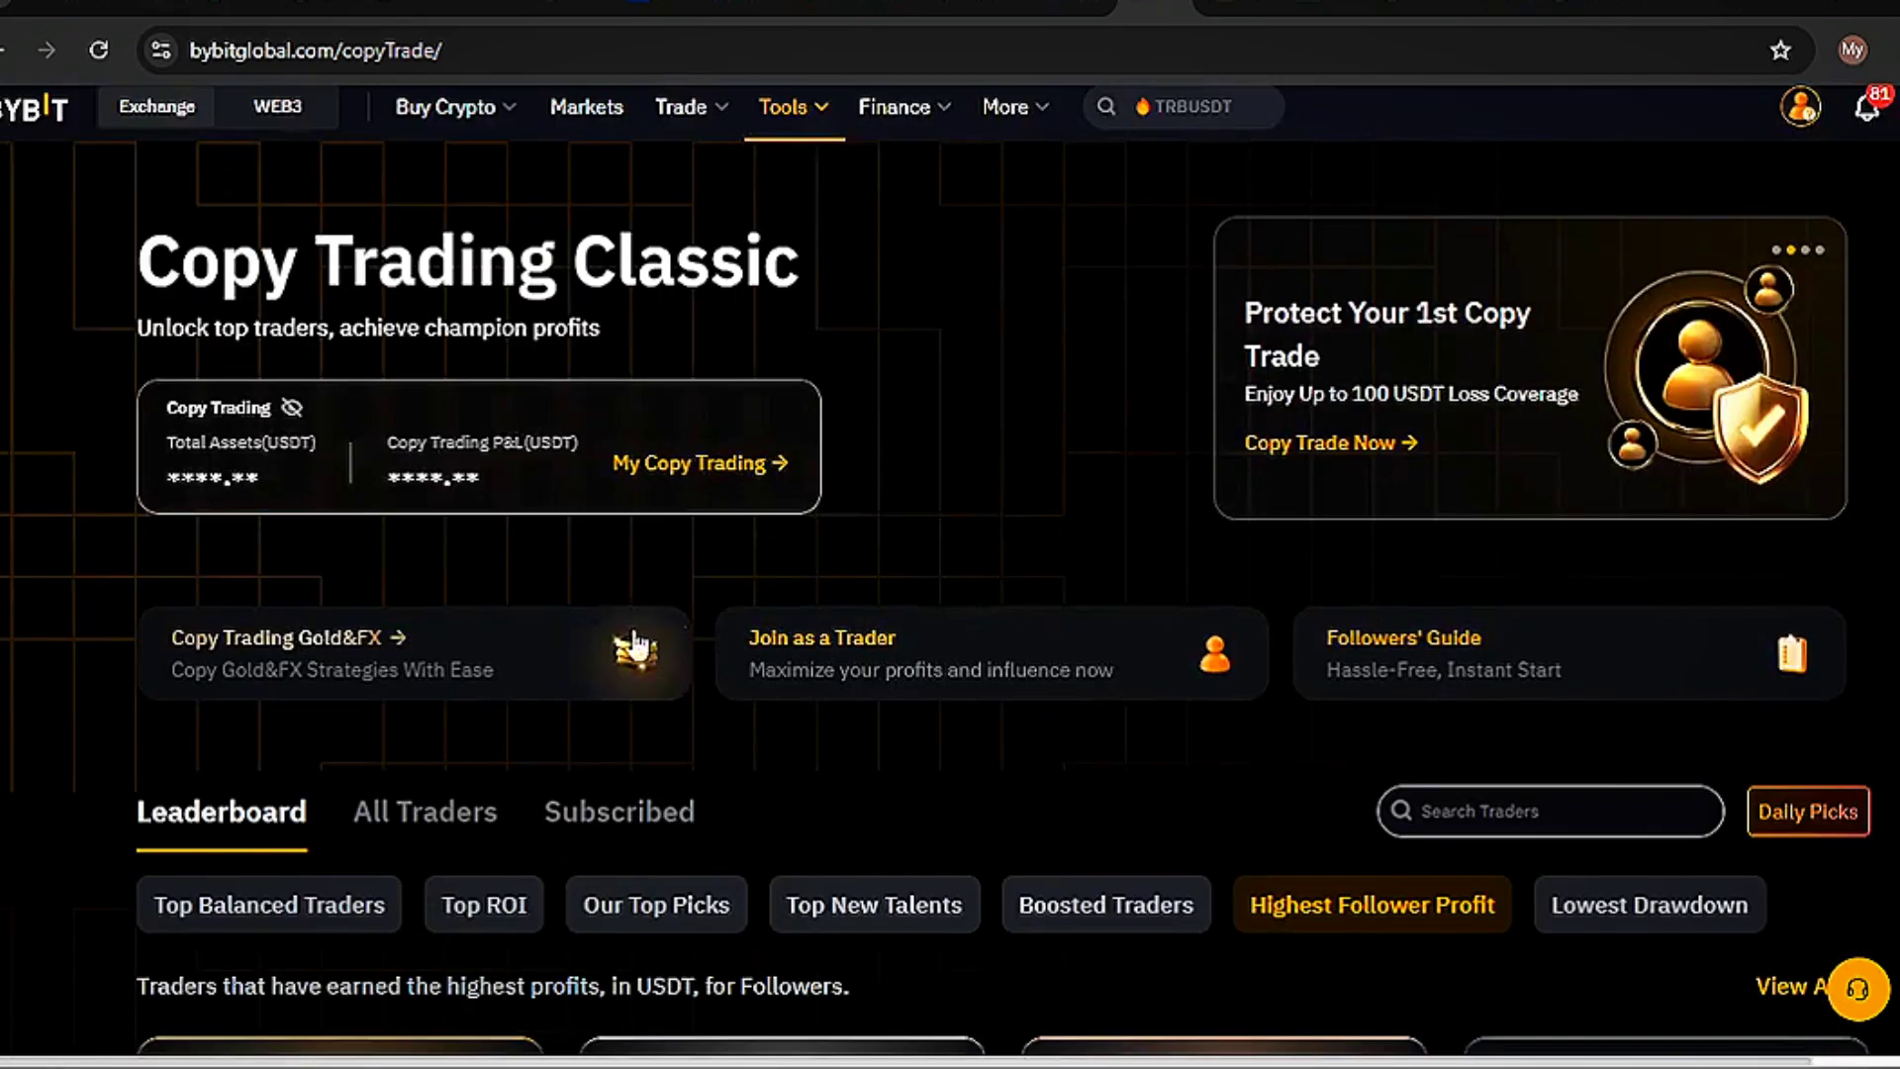
{"action": "scroll", "coordinate": [829, 841], "scroll_direction": "down", "scroll_amount": 5}
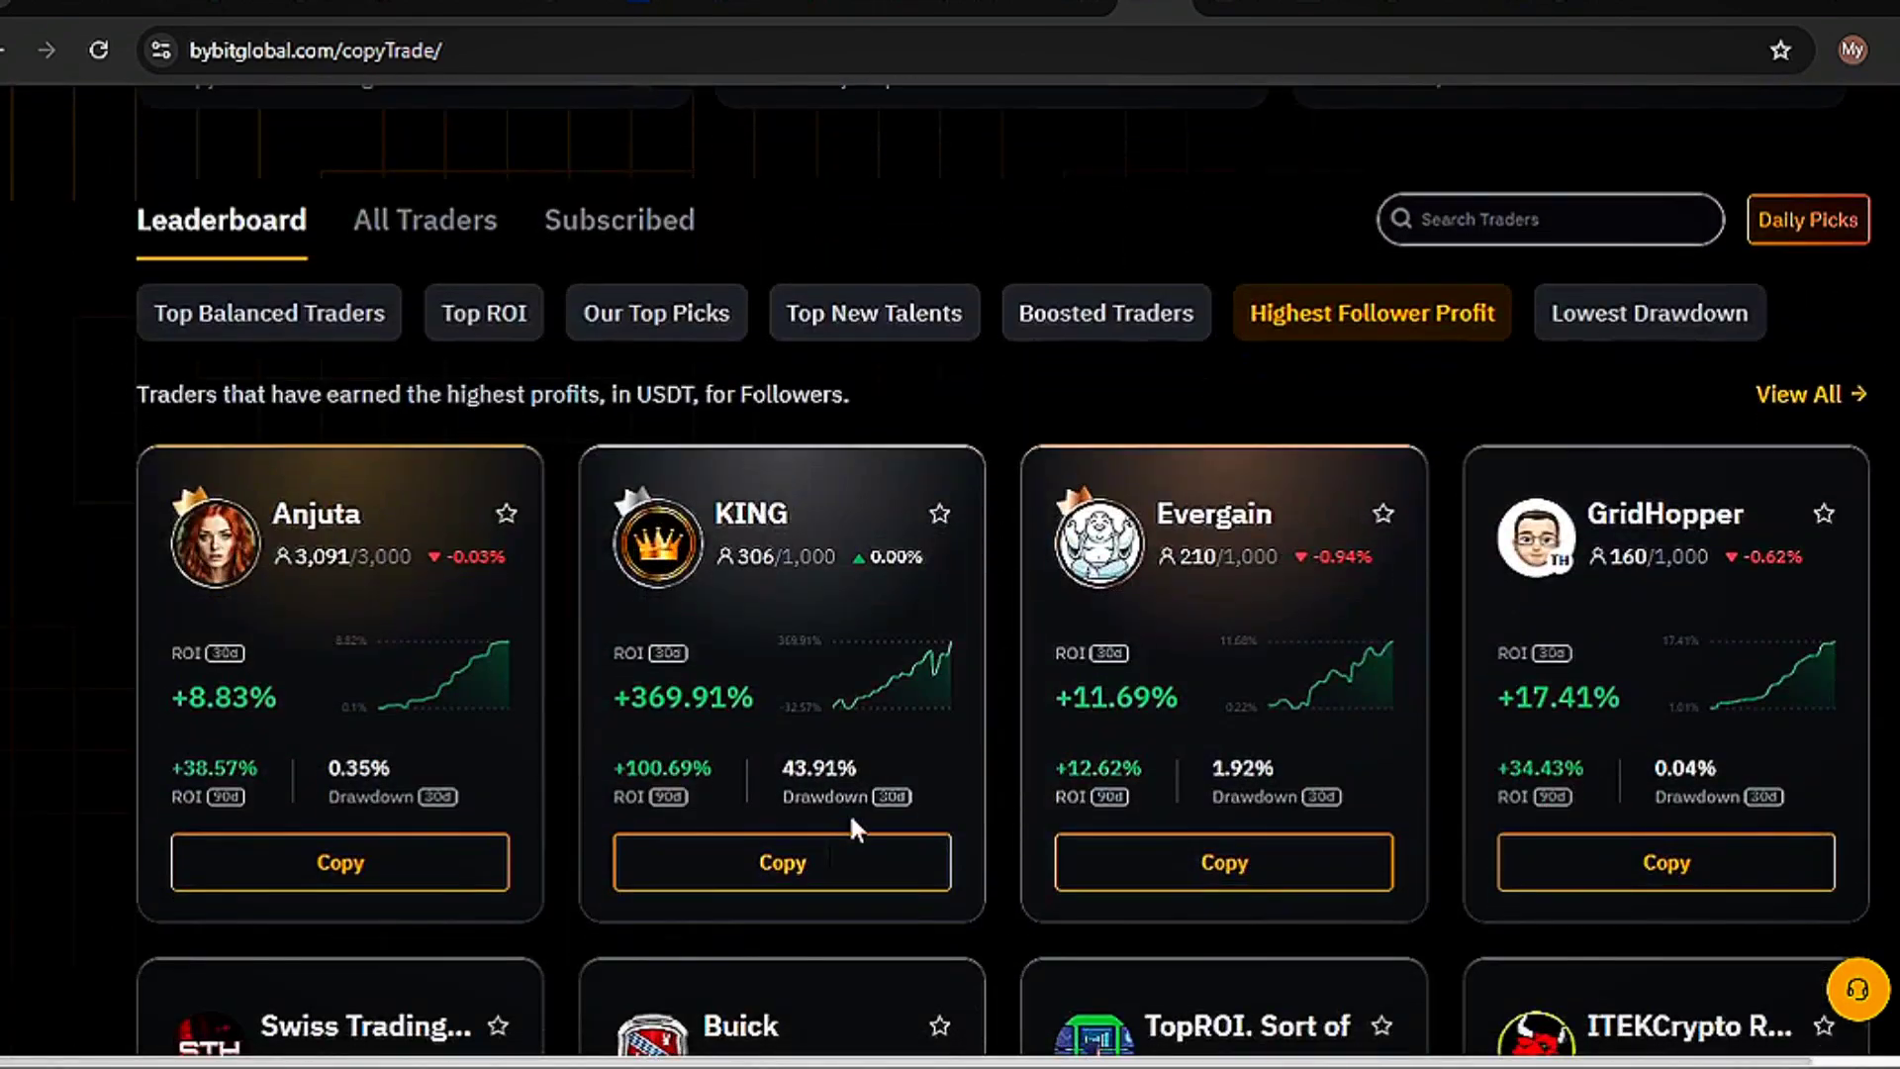
- Show the Lowest Drawdown traders on the leaderboard and look through their ROI and 30-day drawdown figures
{"action": "left_click", "coordinate": [1638, 336]}
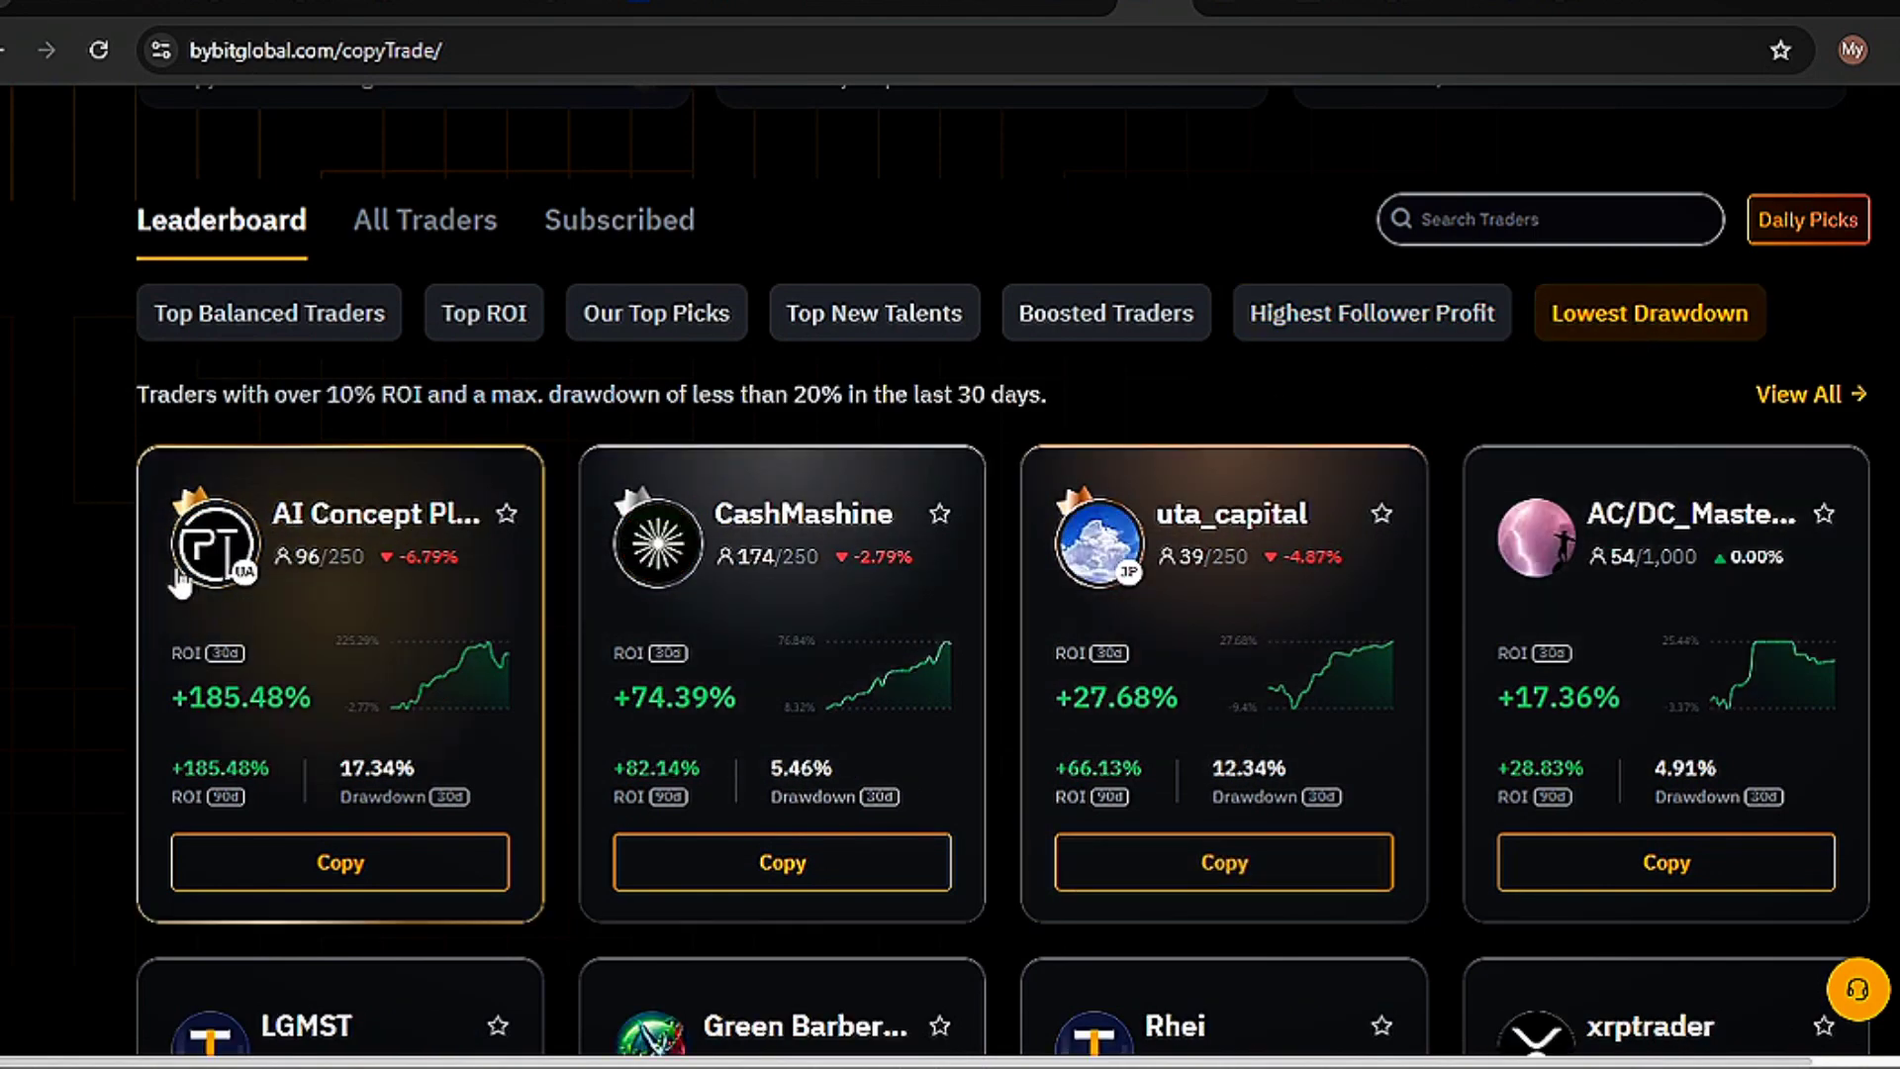
{"action": "scroll", "coordinate": [587, 890], "scroll_direction": "down", "scroll_amount": 1}
{"action": "scroll", "coordinate": [588, 890], "scroll_direction": "down", "scroll_amount": 4}
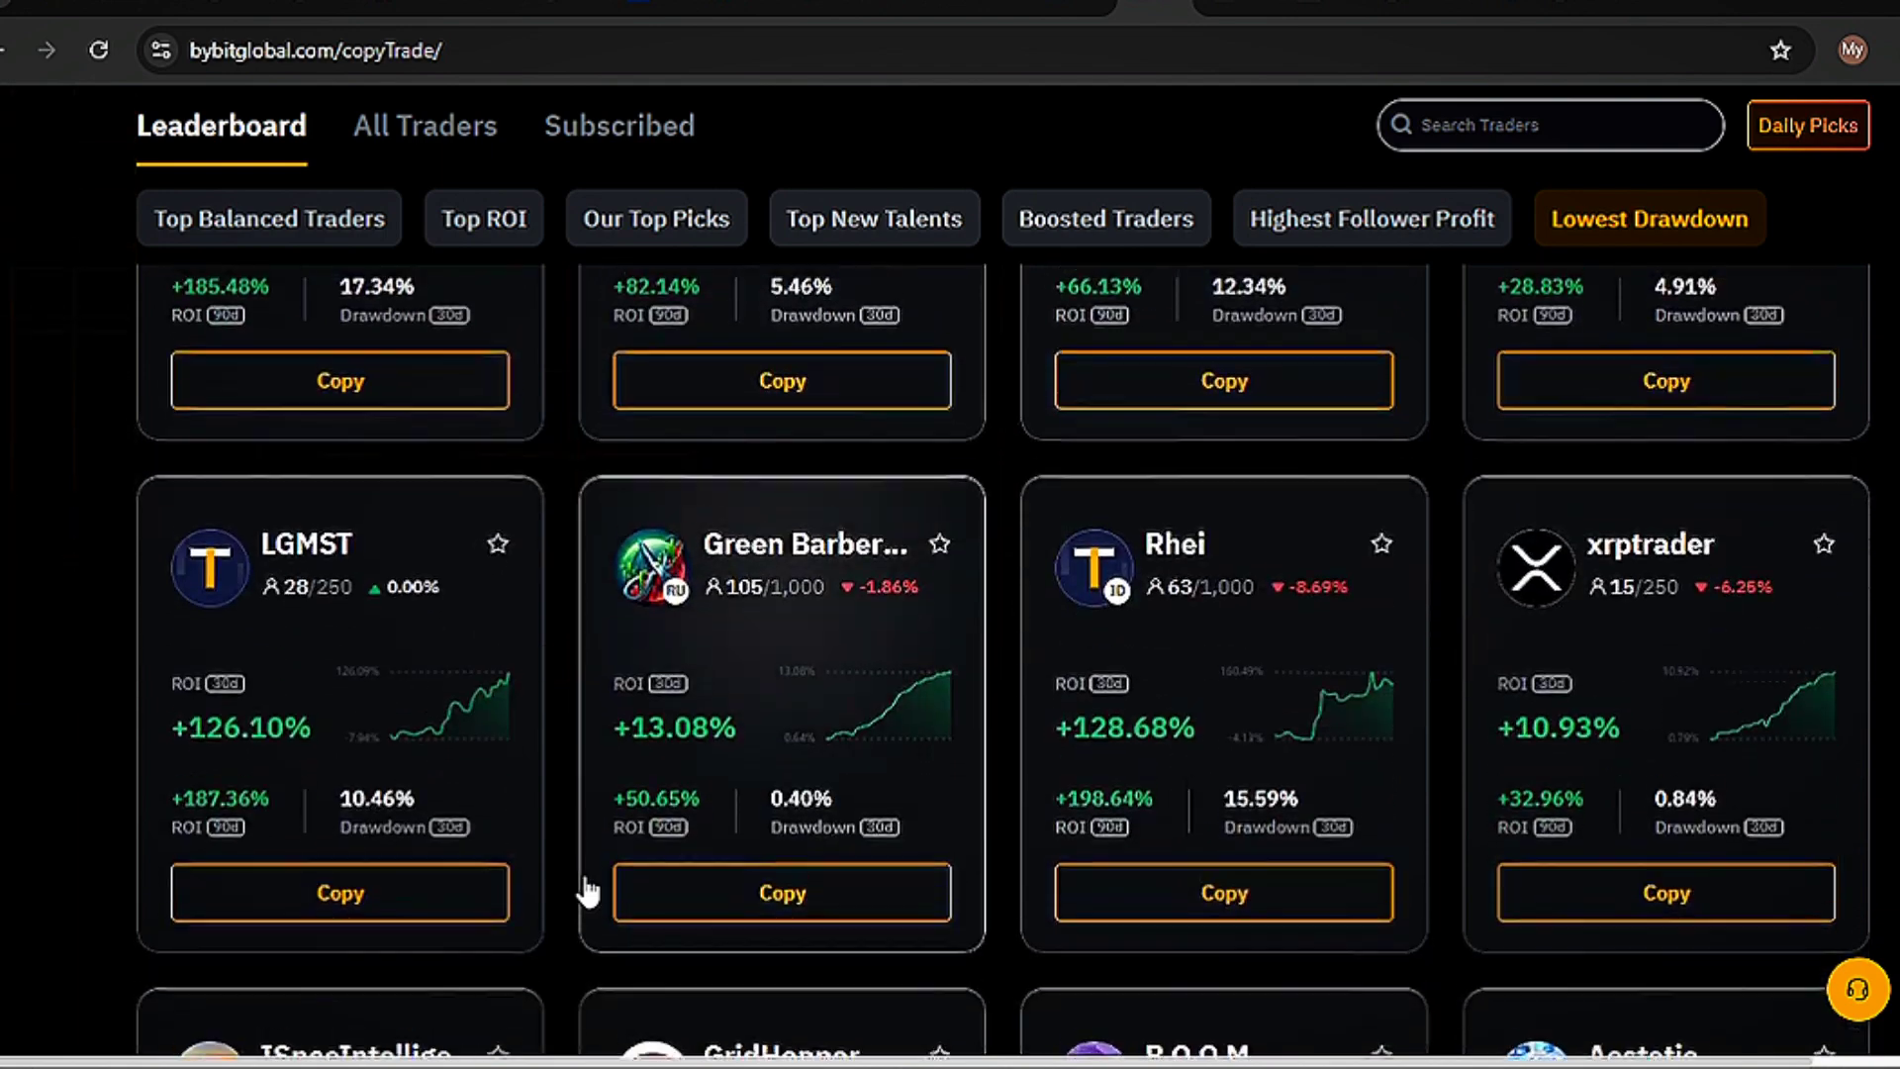
{"action": "scroll", "coordinate": [584, 882], "scroll_direction": "up", "scroll_amount": 5}
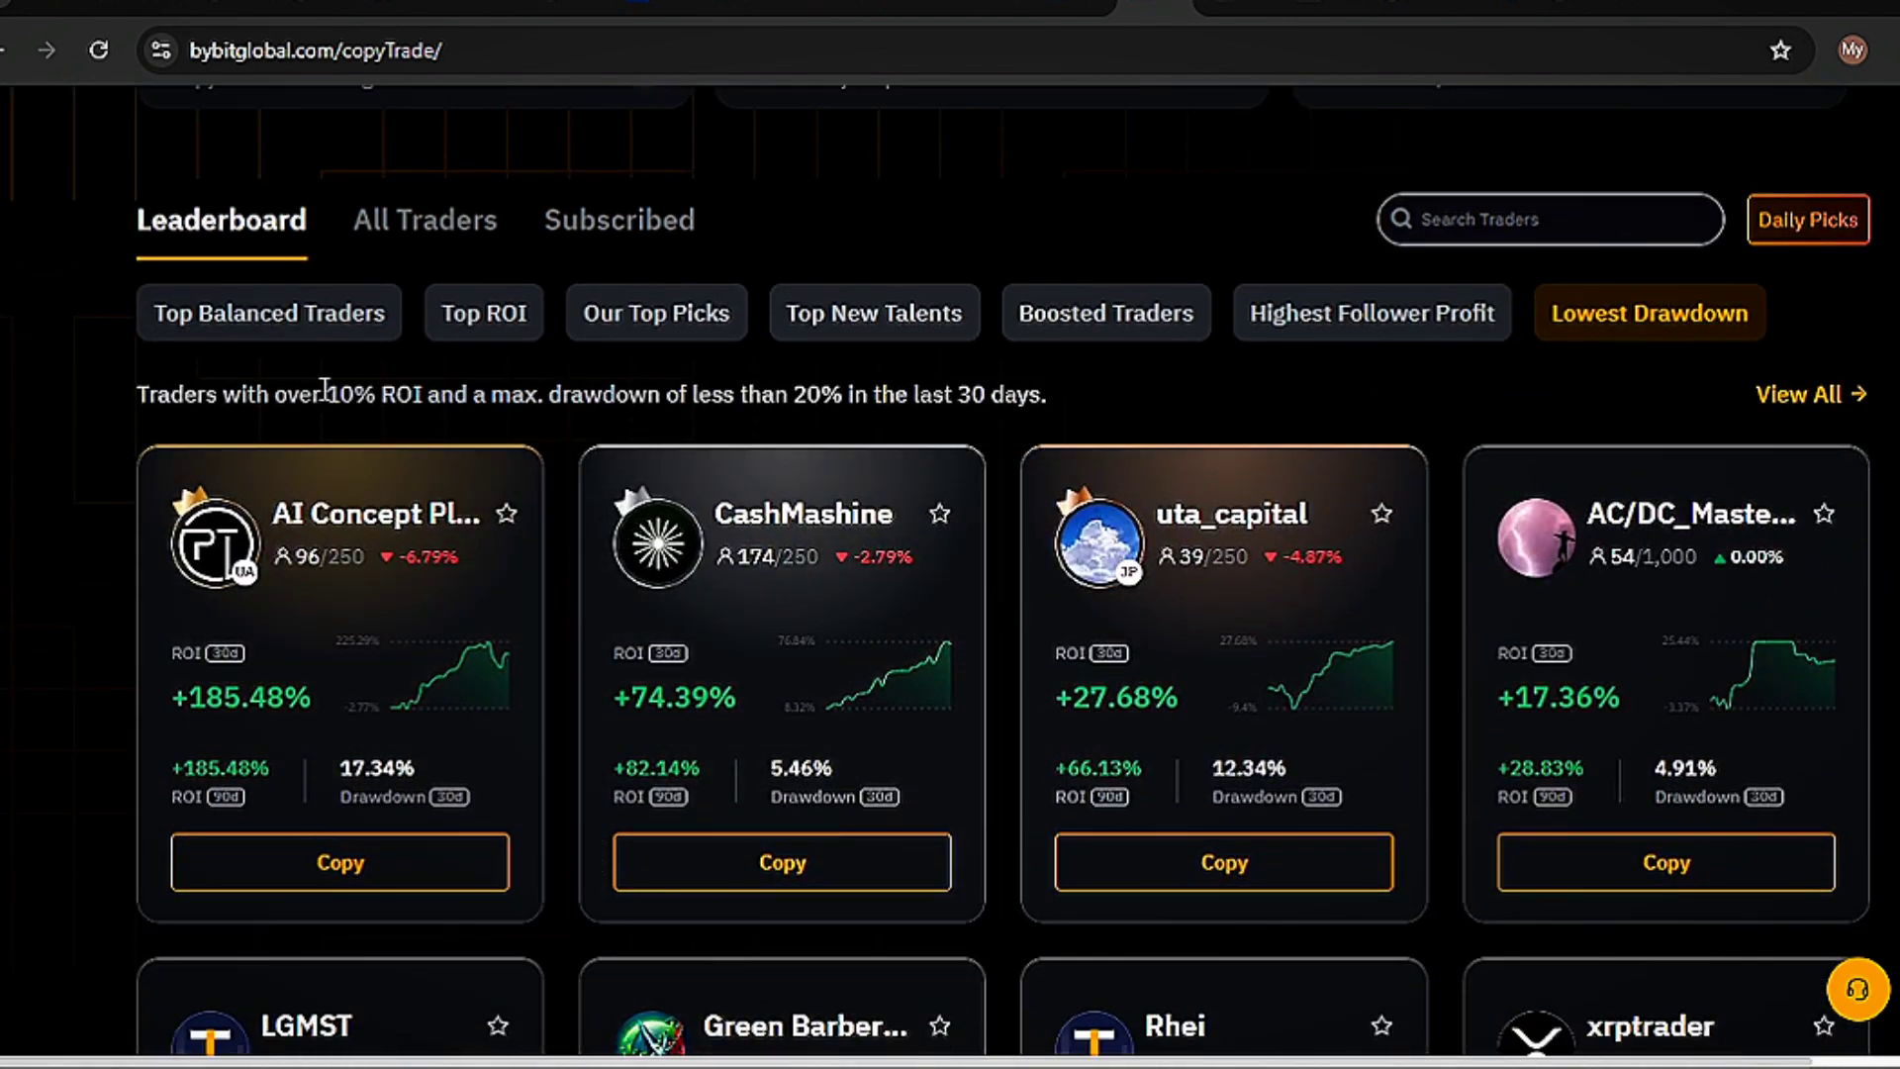
- Highlight the 10% ROI and 20% maximum drawdown criteria in the Lowest Drawdown description, then clear the text selection
{"action": "left_click_drag", "start_coordinate": [324, 394], "coordinate": [476, 394]}
{"action": "left_click", "coordinate": [561, 395]}
{"action": "left_click_drag", "start_coordinate": [774, 394], "coordinate": [911, 394]}
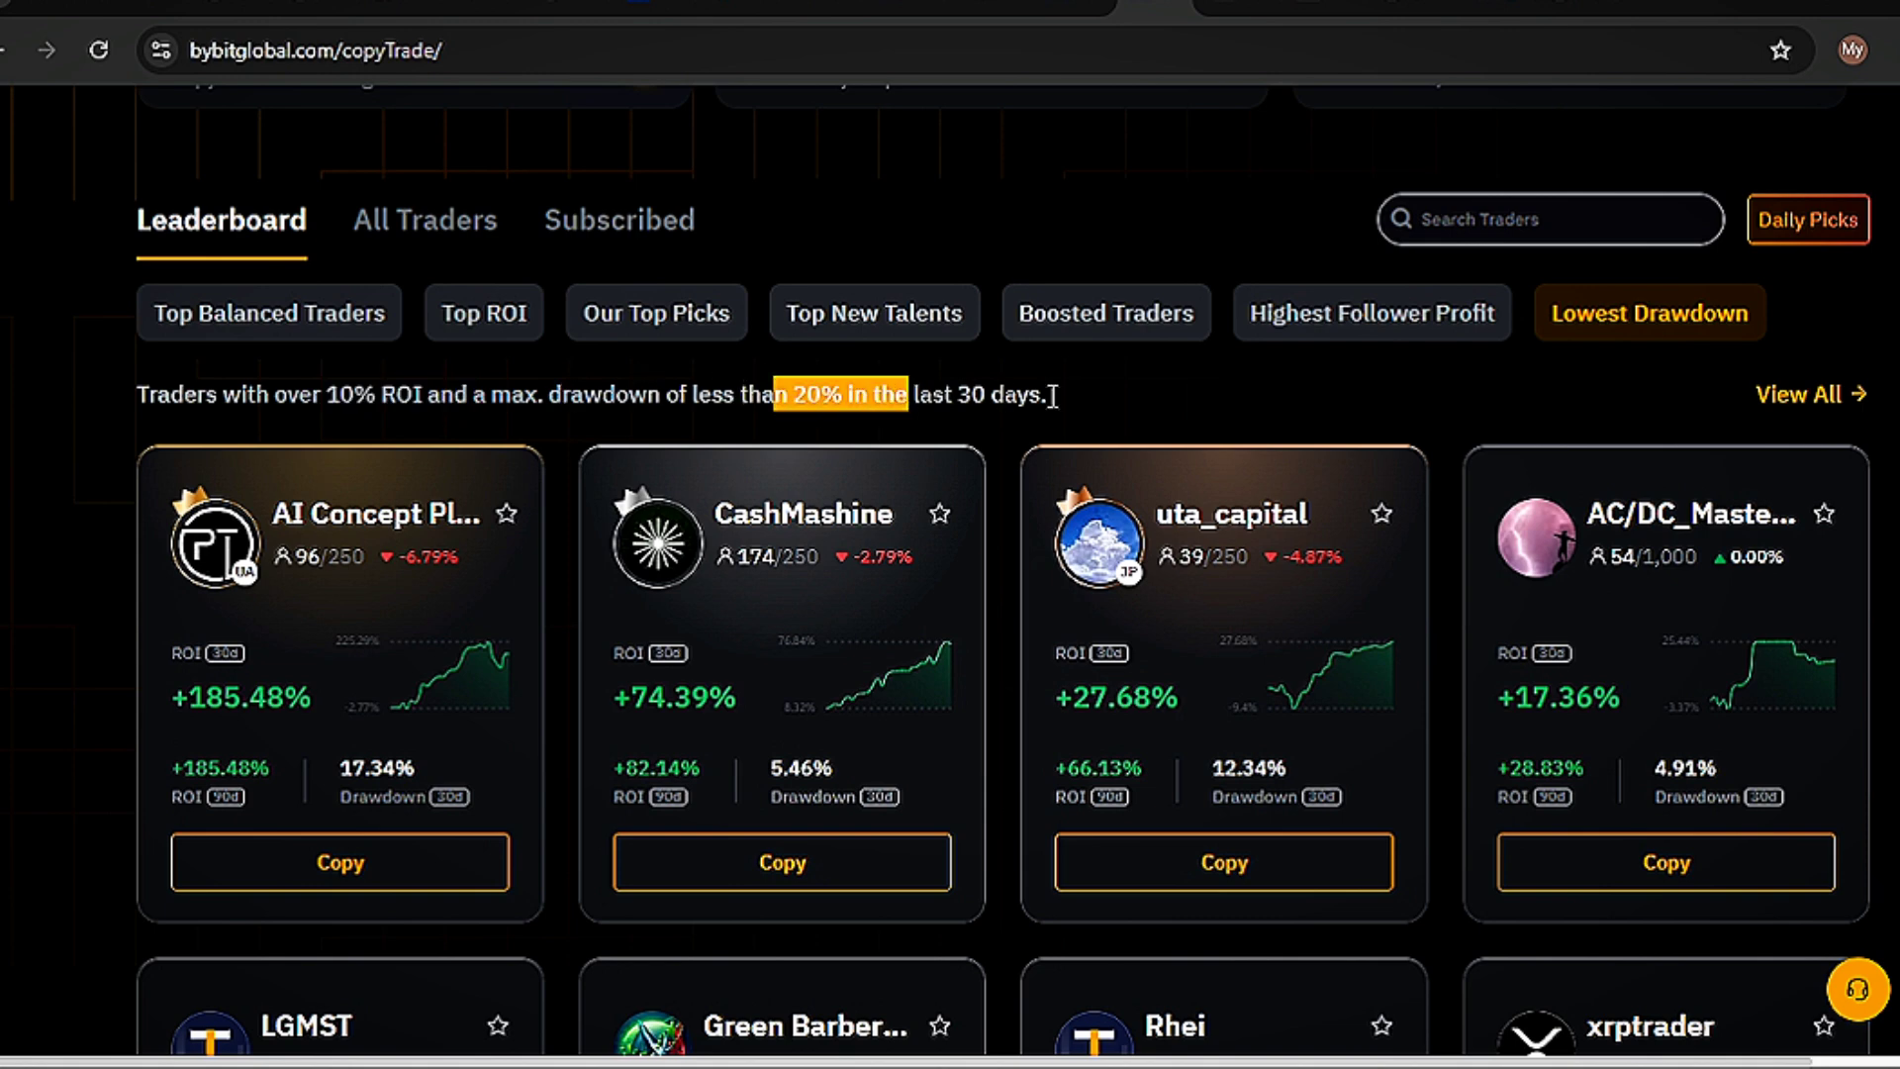
{"action": "left_click", "coordinate": [1171, 406]}
- Compare the first rows of Lowest Drawdown traders by their 30-day ROI, 90-day ROI and drawdown
{"action": "scroll", "coordinate": [500, 593], "scroll_direction": "down", "scroll_amount": 2}
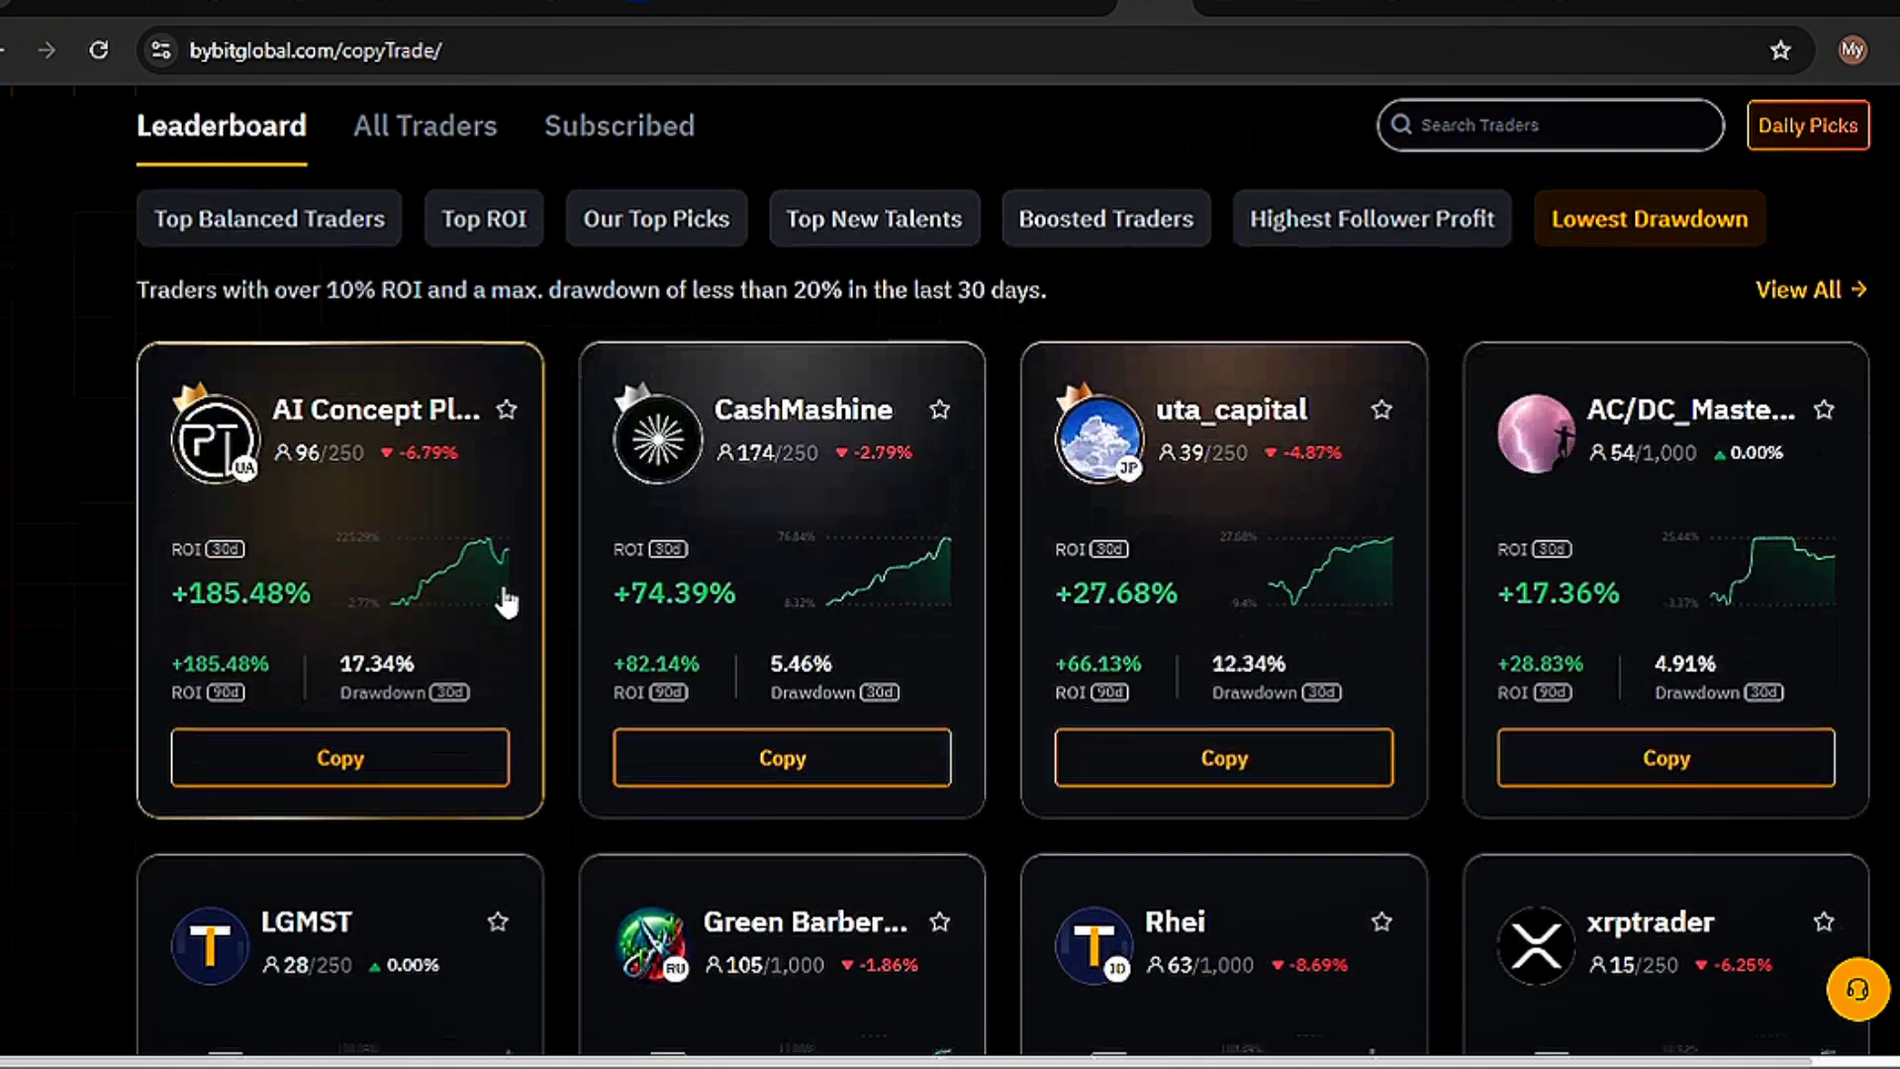
{"action": "scroll", "coordinate": [1776, 440], "scroll_direction": "up", "scroll_amount": 2}
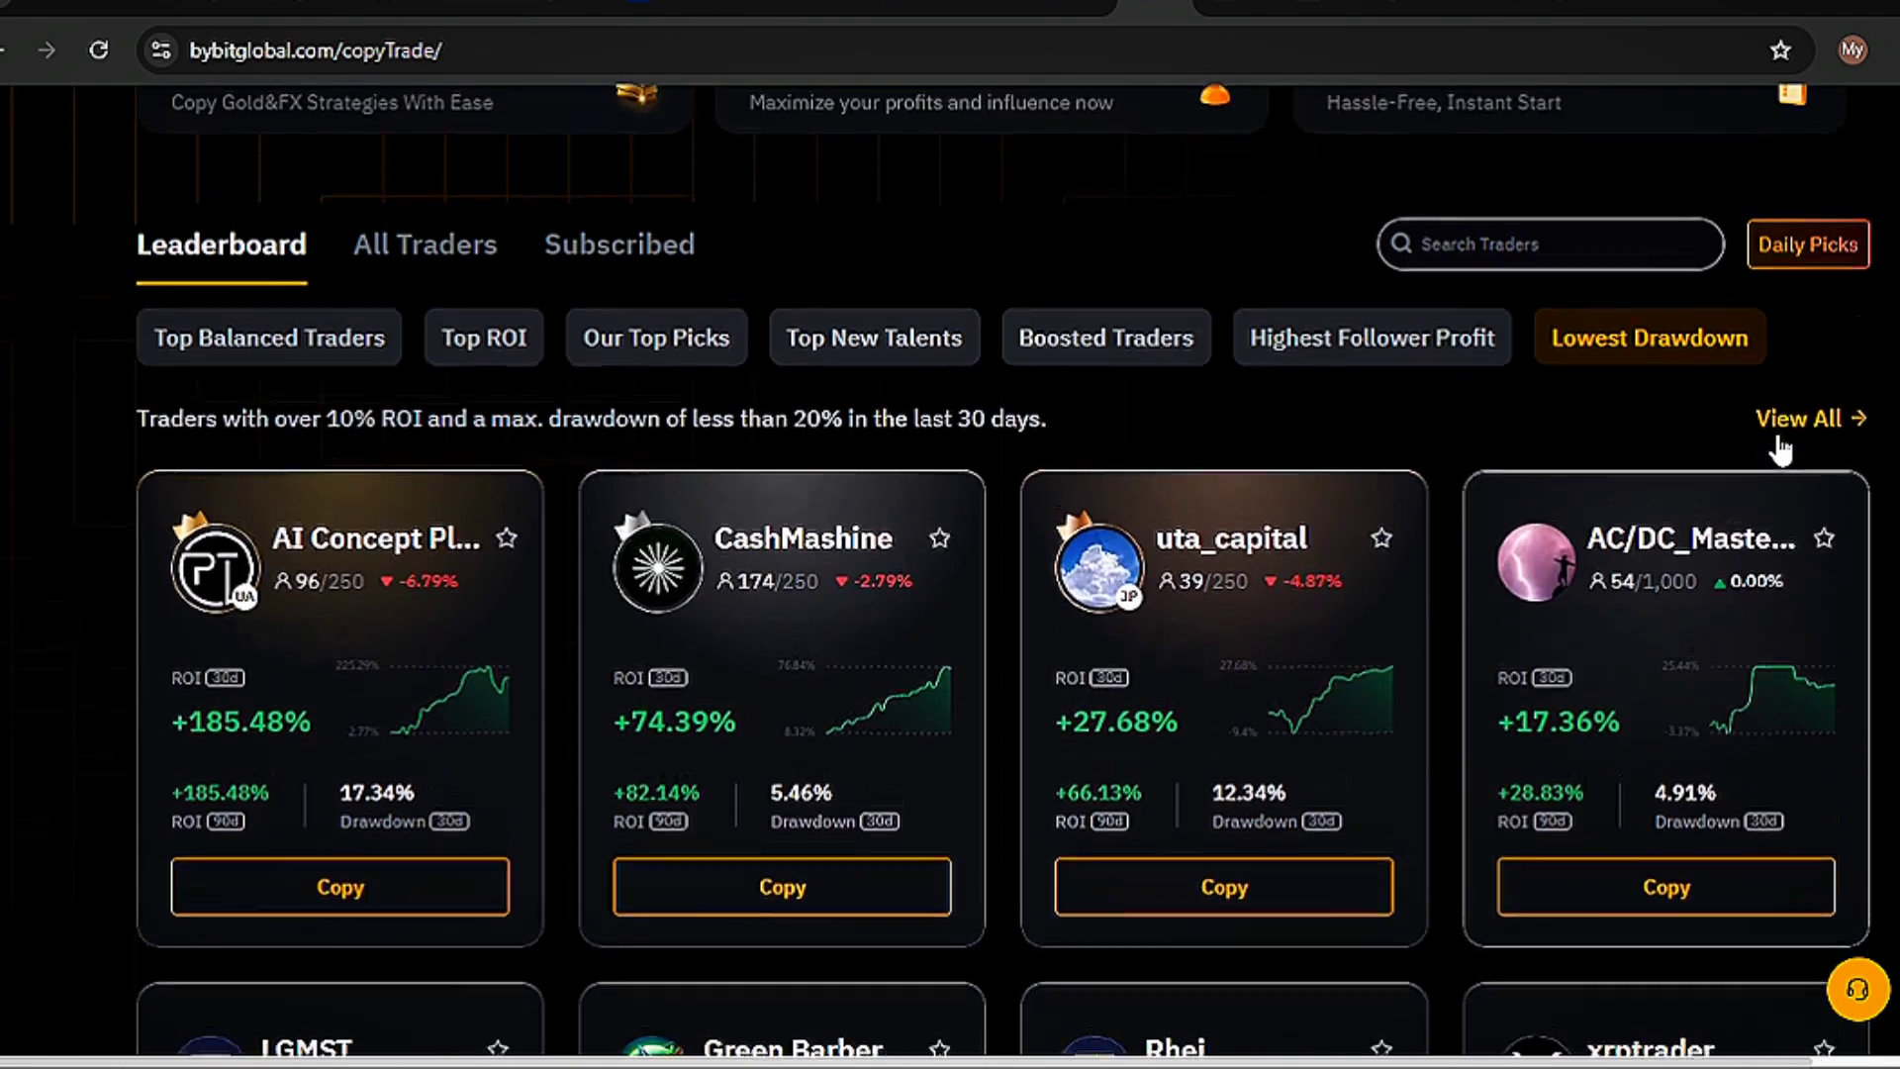
{"action": "scroll", "coordinate": [475, 693], "scroll_direction": "down", "scroll_amount": 5}
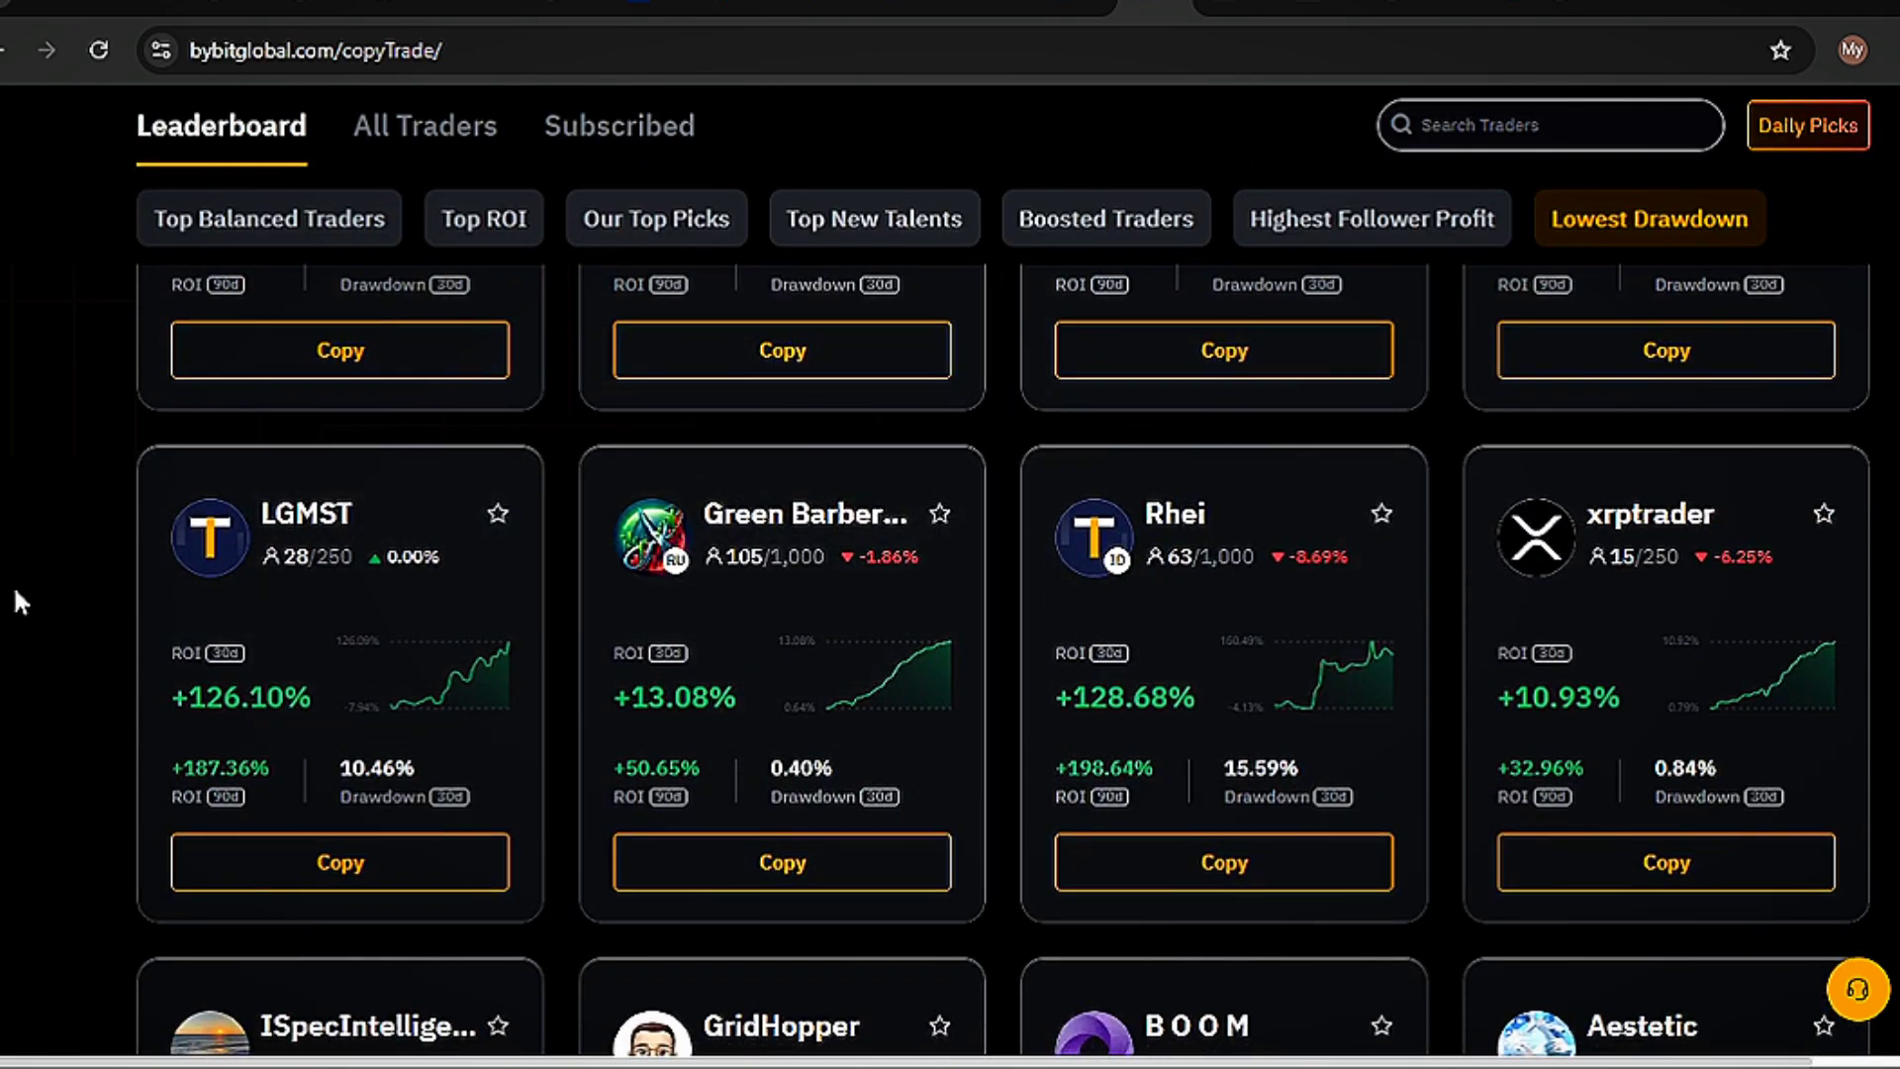
{"action": "scroll", "coordinate": [14, 590], "scroll_direction": "down", "scroll_amount": 3}
{"action": "scroll", "coordinate": [13, 591], "scroll_direction": "up", "scroll_amount": 5}
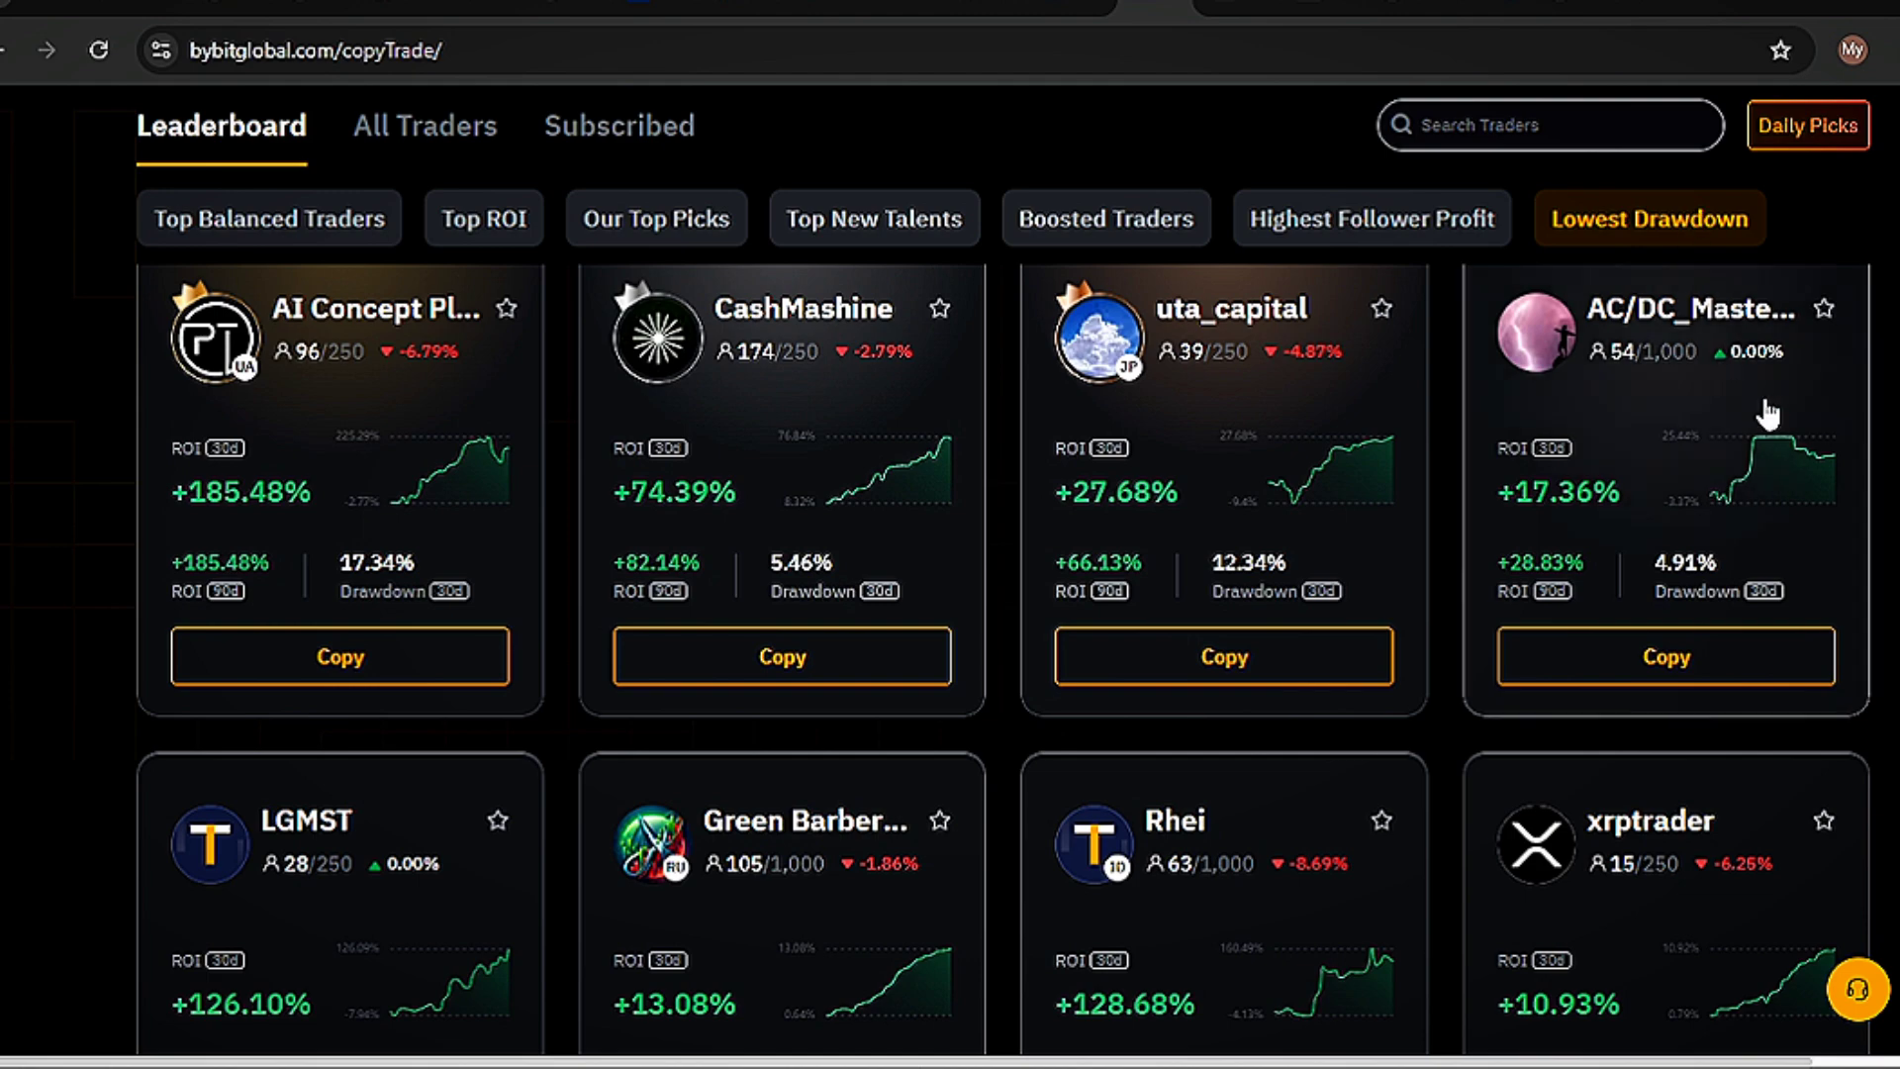
- Look through the complete Lowest Drawdown trader list, comparing ROI and 30-day drawdown figures, and return to the leaderboard categories
{"action": "scroll", "coordinate": [1768, 405], "scroll_direction": "up", "scroll_amount": 4}
{"action": "scroll", "coordinate": [1752, 326], "scroll_direction": "down", "scroll_amount": 4}
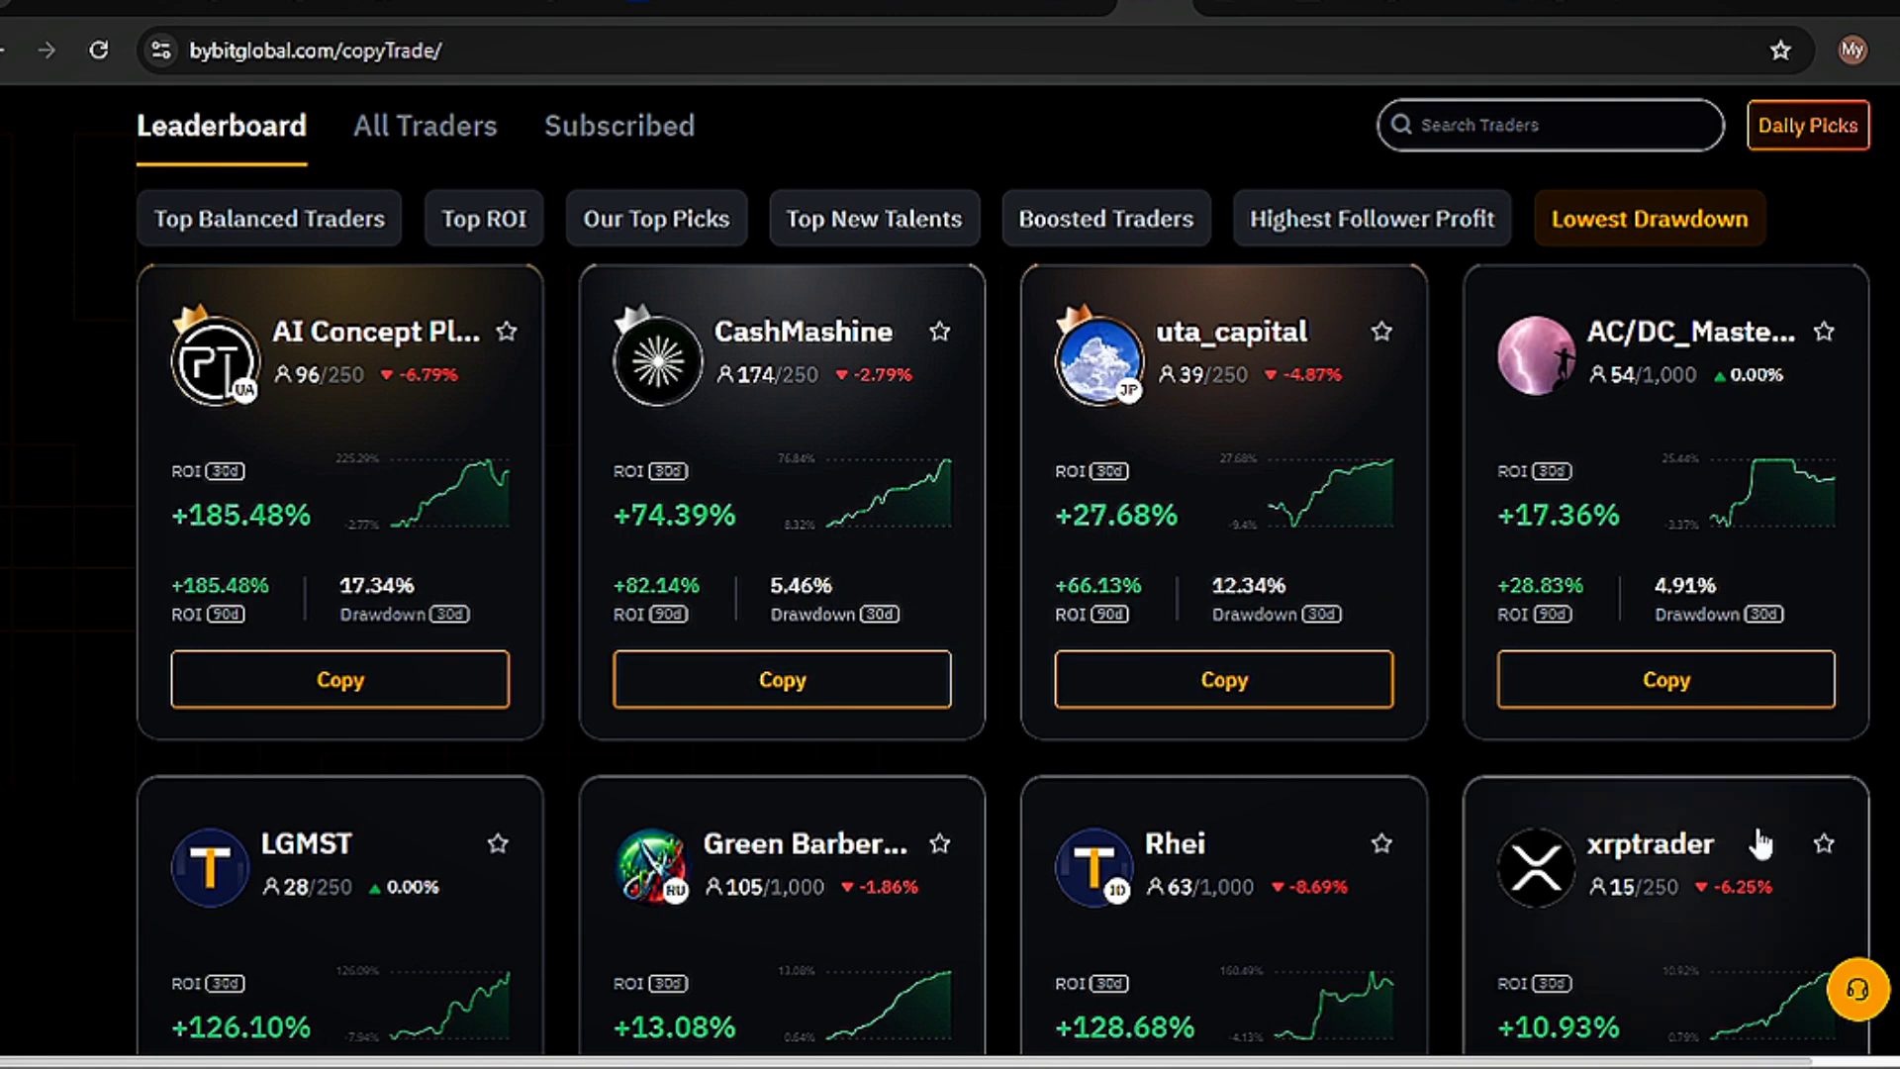
{"action": "scroll", "coordinate": [1761, 843], "scroll_direction": "down", "scroll_amount": 7}
{"action": "scroll", "coordinate": [1761, 843], "scroll_direction": "down", "scroll_amount": 5}
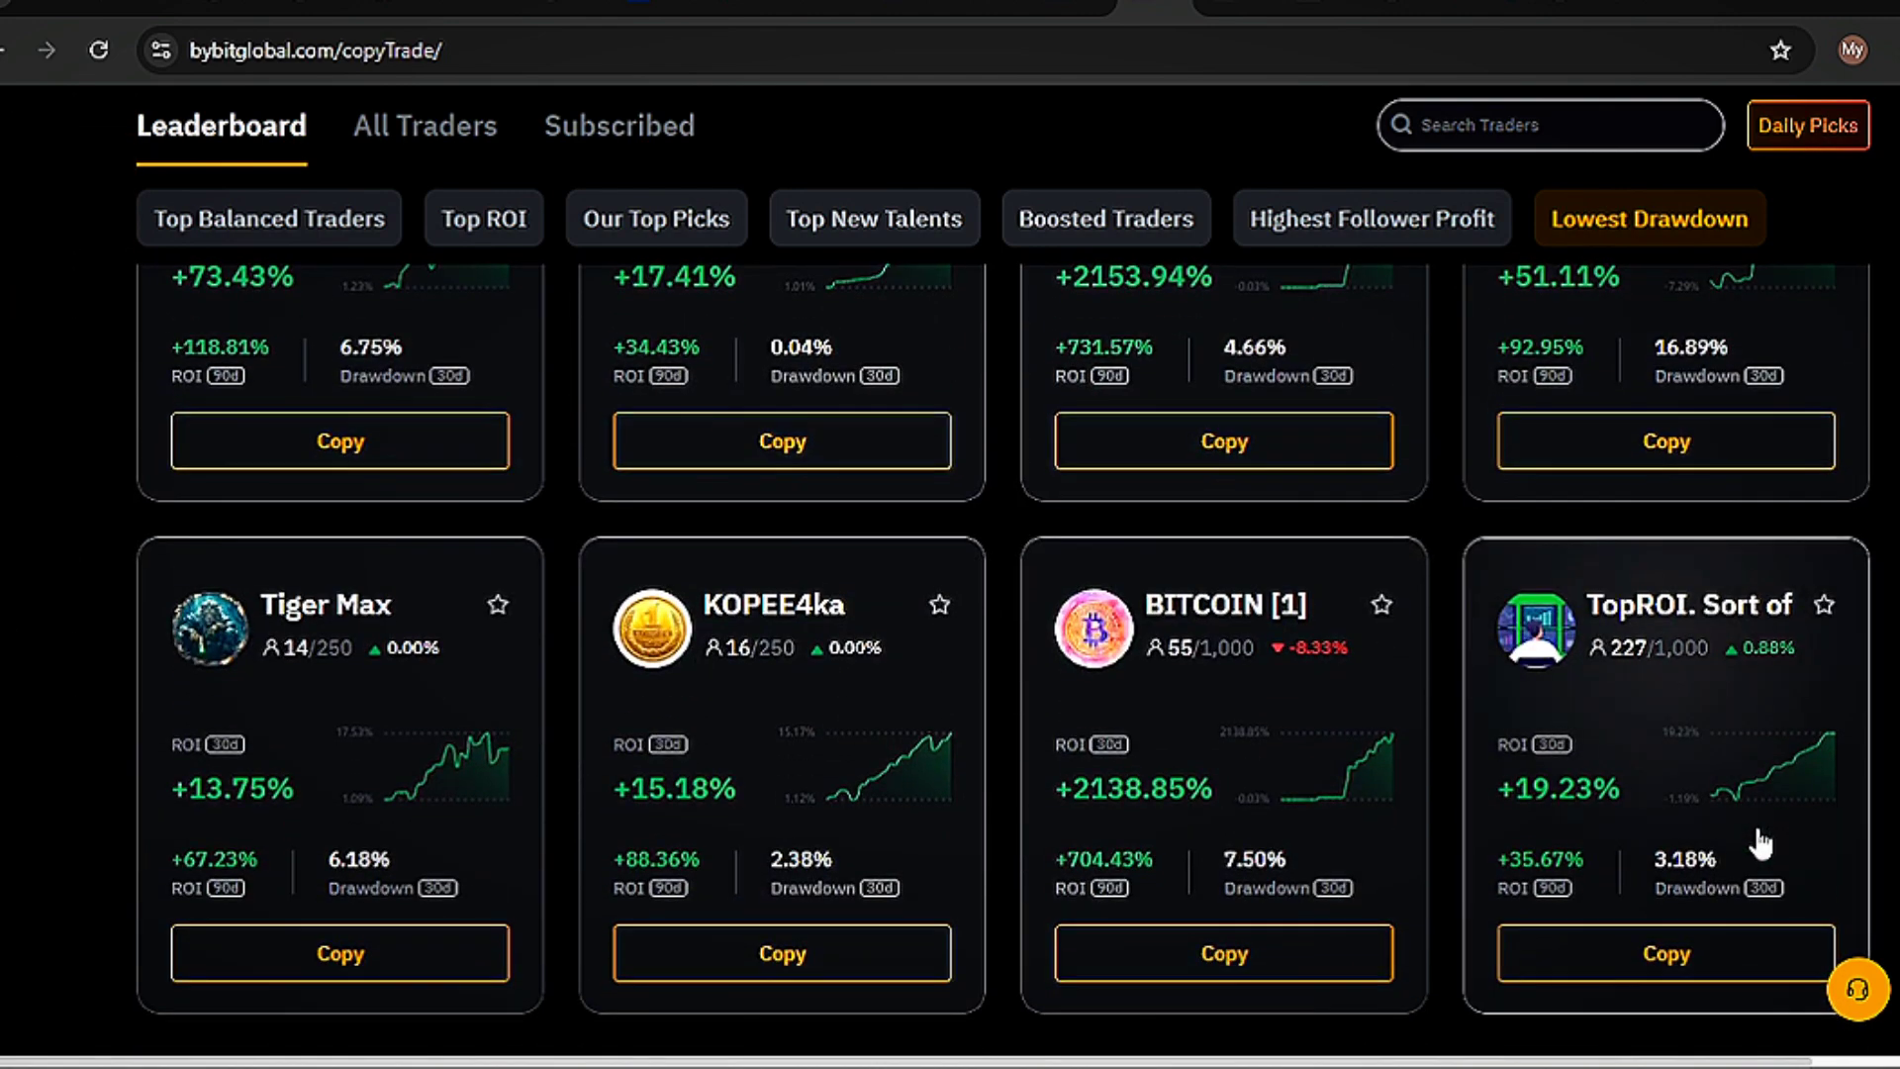
{"action": "scroll", "coordinate": [1760, 843], "scroll_direction": "down", "scroll_amount": 7}
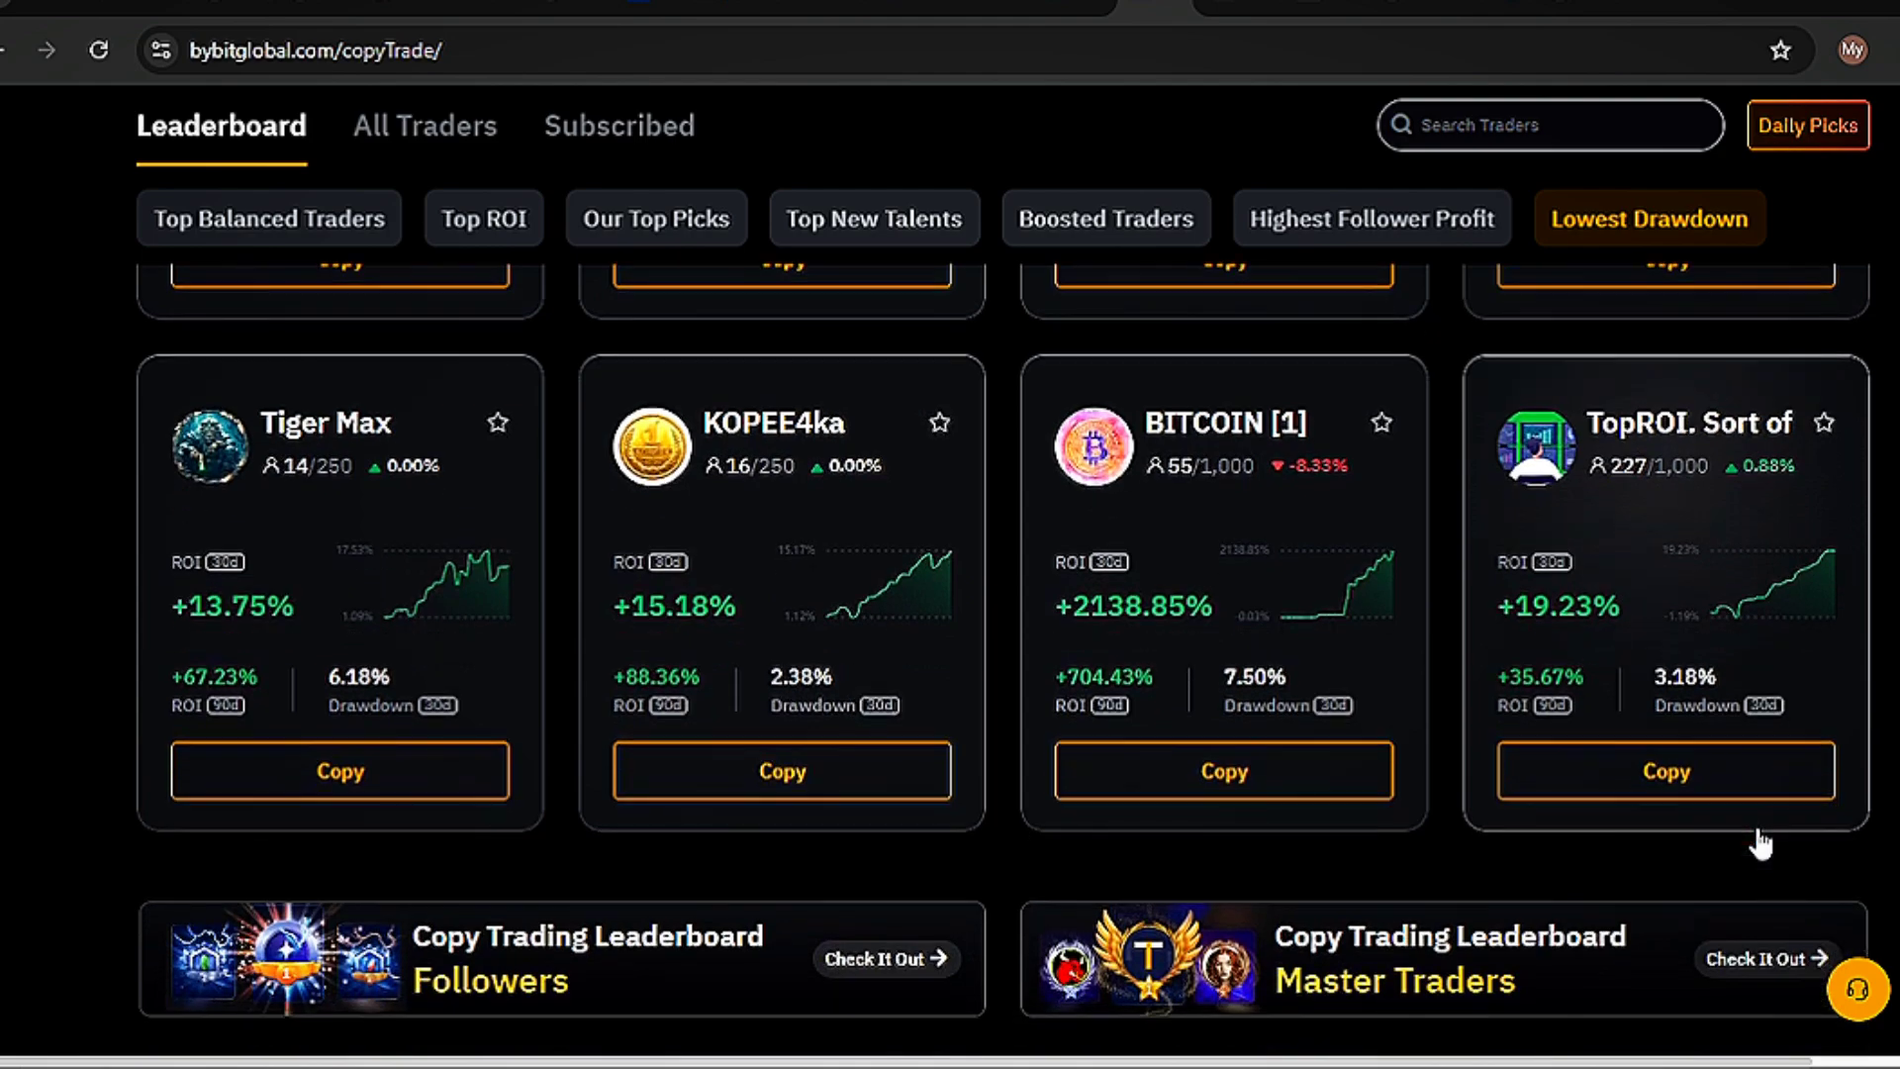
{"action": "scroll", "coordinate": [864, 738], "scroll_direction": "up", "scroll_amount": 12}
{"action": "scroll", "coordinate": [865, 738], "scroll_direction": "up", "scroll_amount": 8}
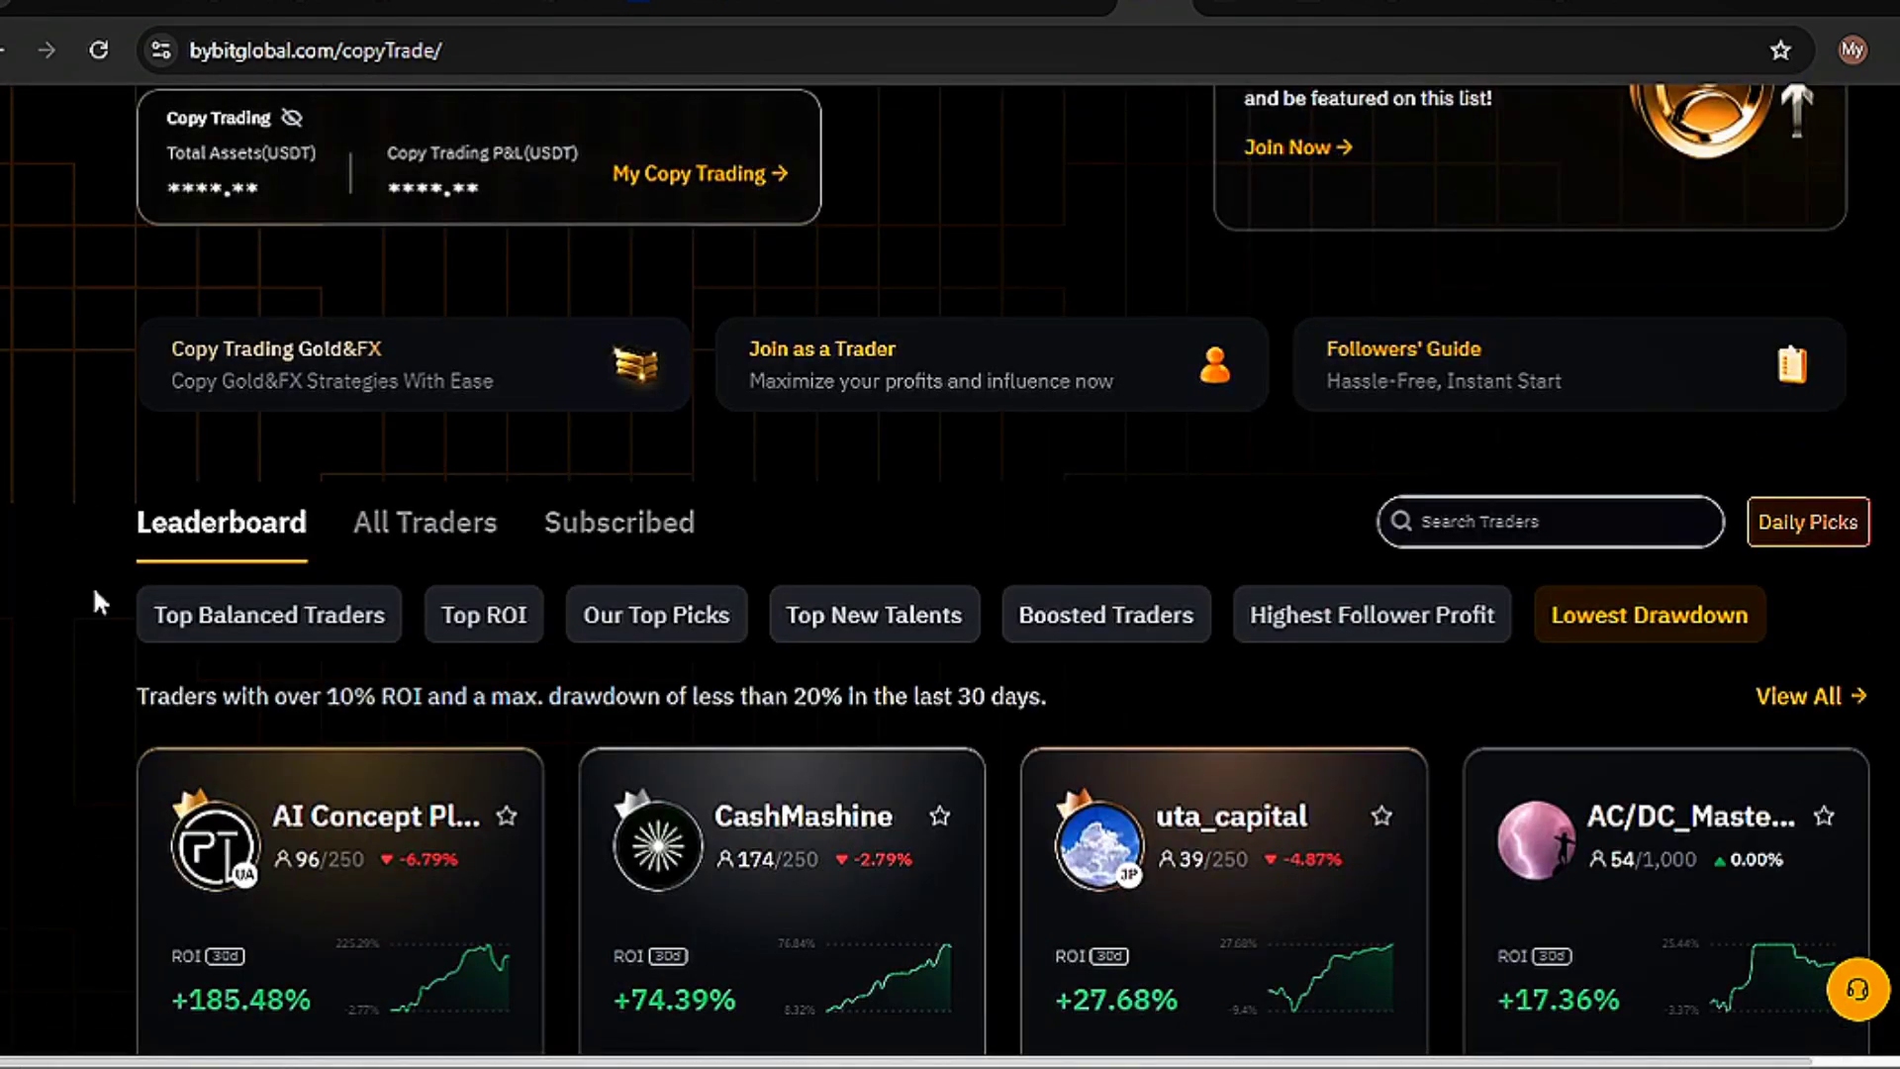
- Show the Top ROI traders on the leaderboard and open the first-ranked trader's profile
{"action": "left_click", "coordinate": [457, 621]}
{"action": "scroll", "coordinate": [169, 658], "scroll_direction": "down", "scroll_amount": 4}
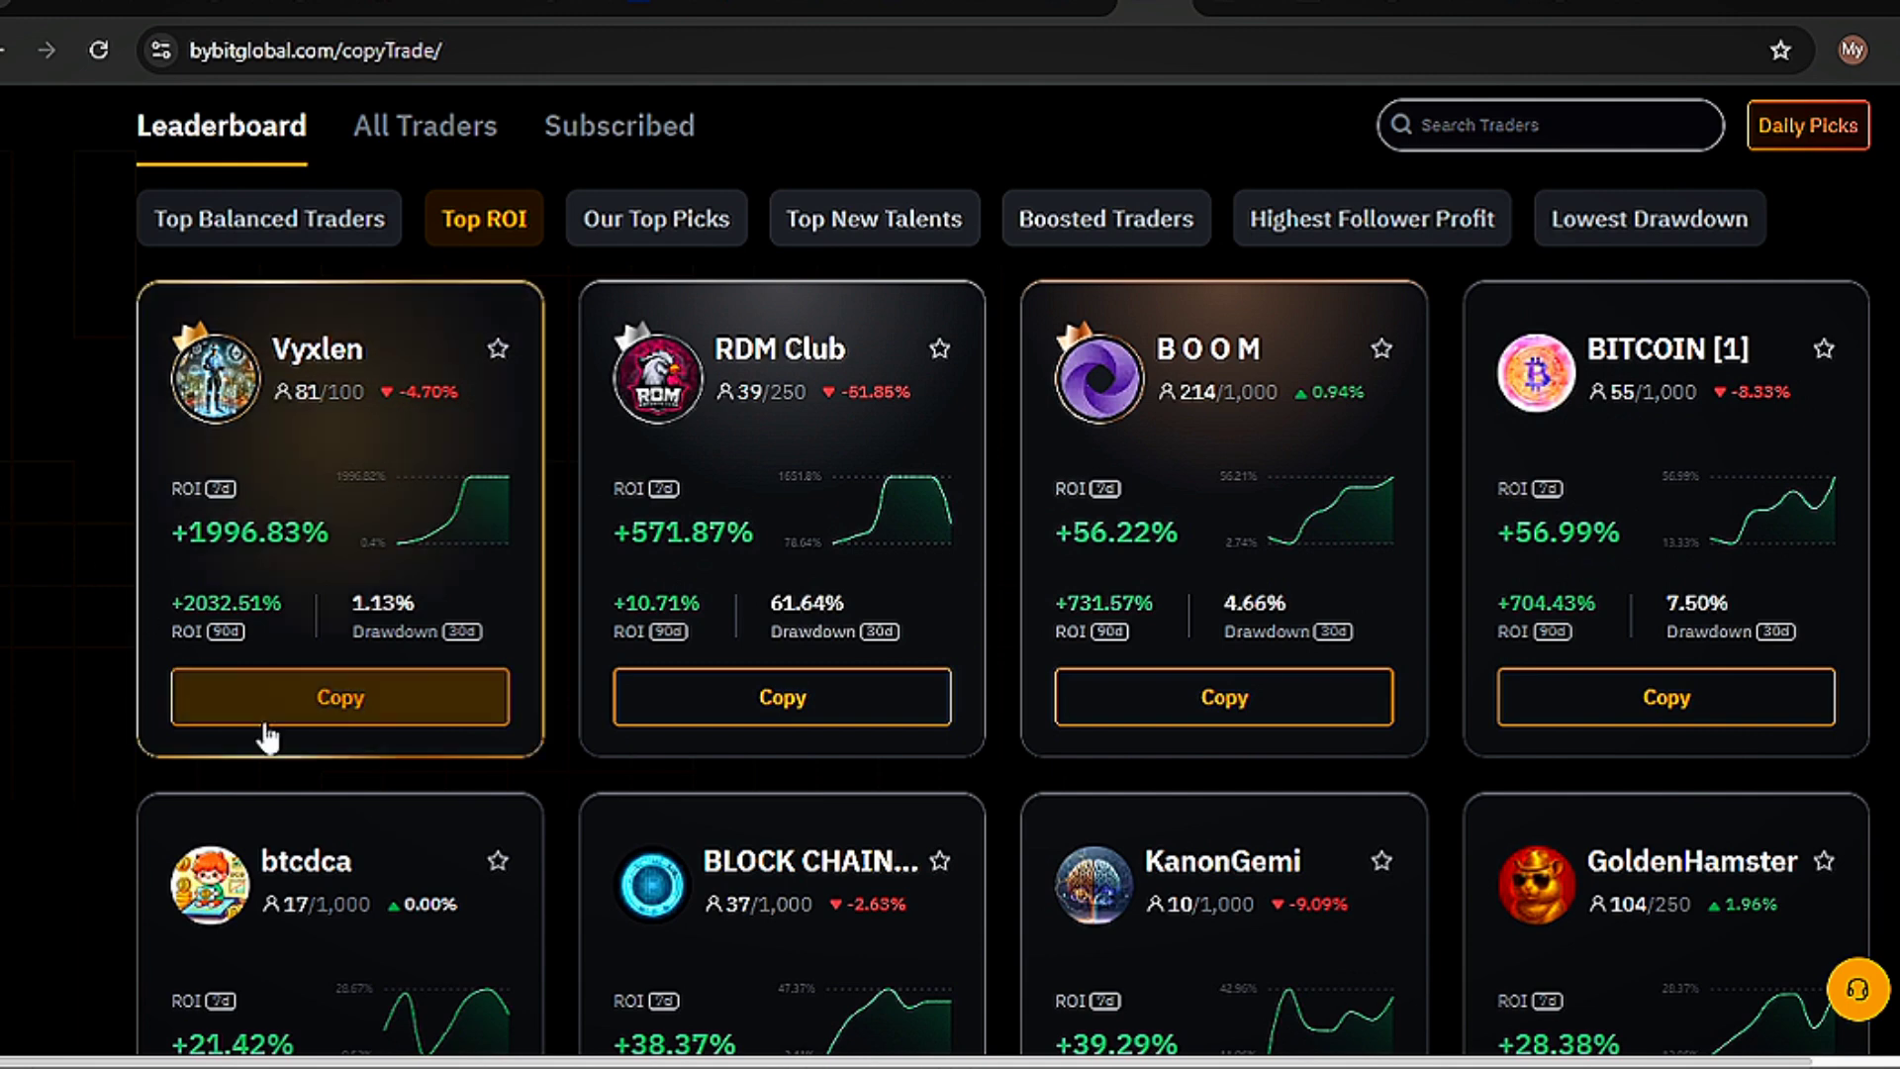
{"action": "left_click", "coordinate": [373, 475]}
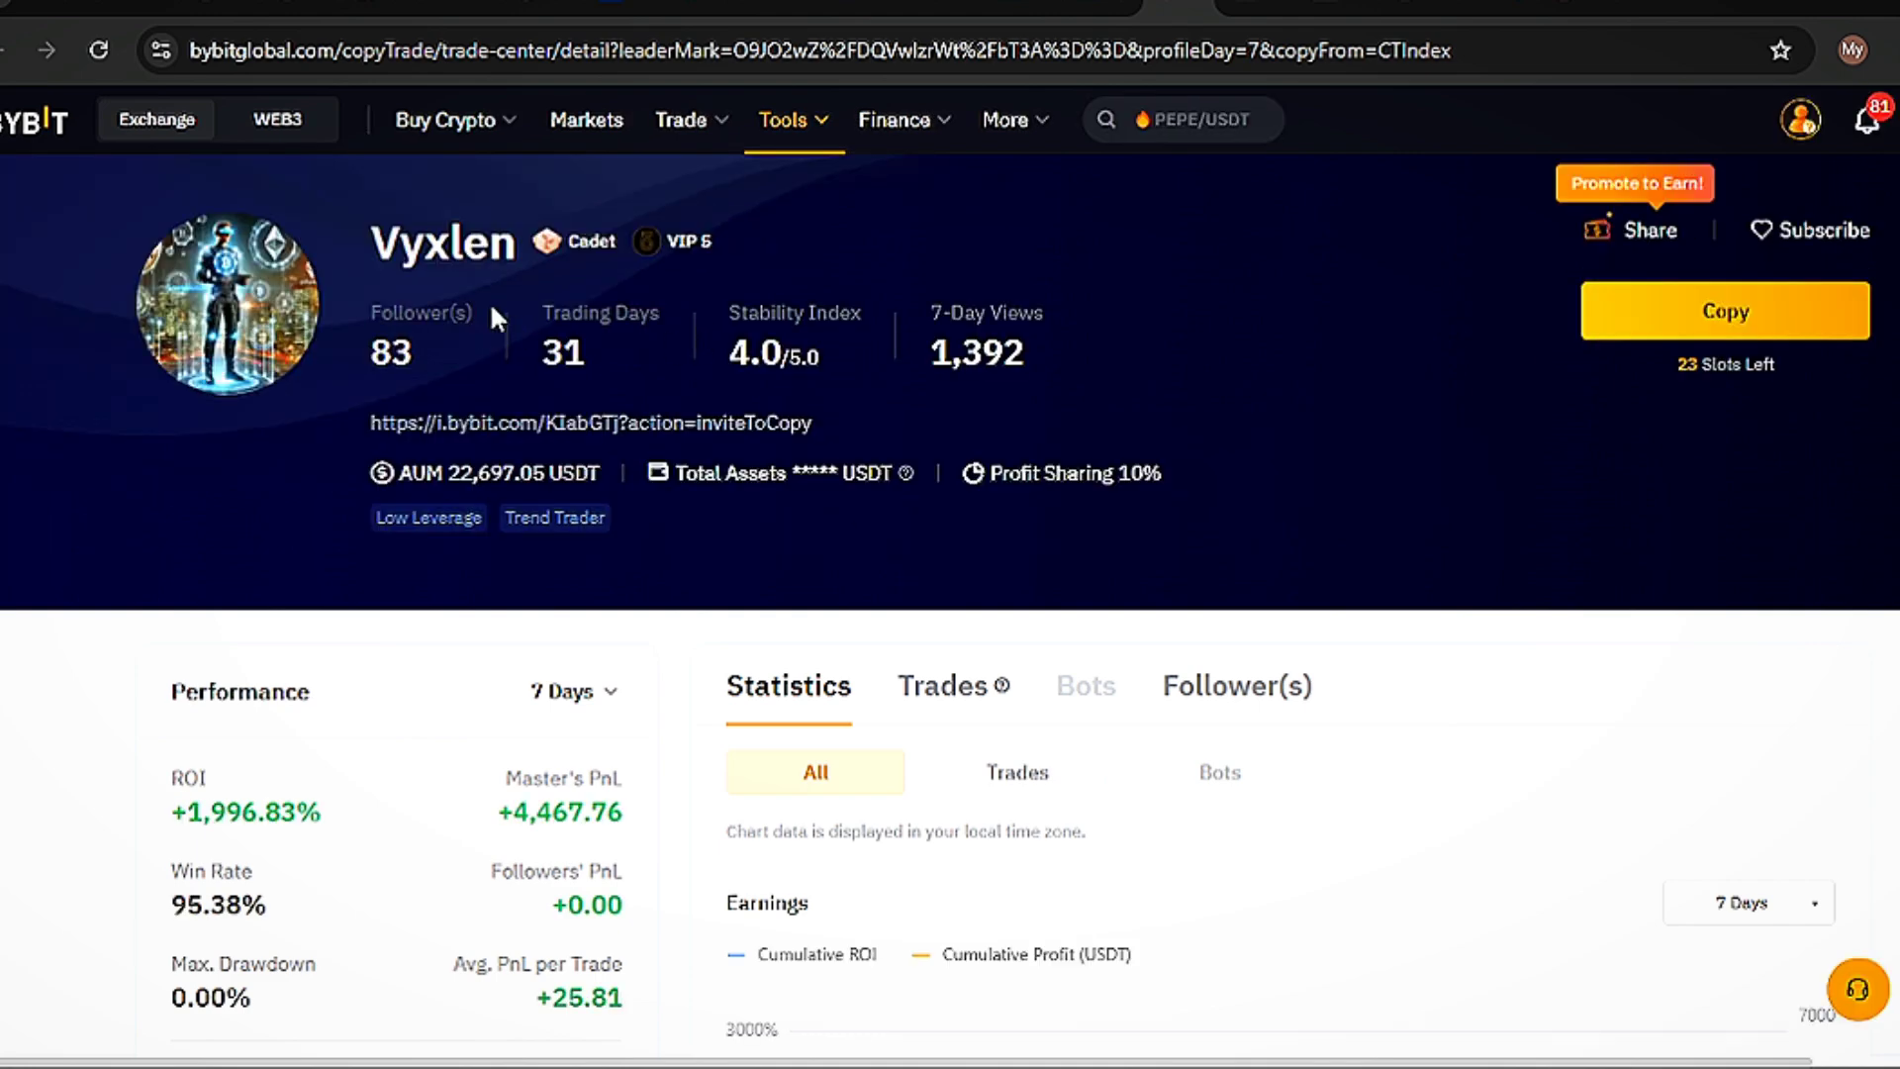
- Highlight the follower count and trading days in the trader's profile, and examine the 7-day performance and earnings chart
{"action": "left_click_drag", "start_coordinate": [359, 309], "coordinate": [431, 349]}
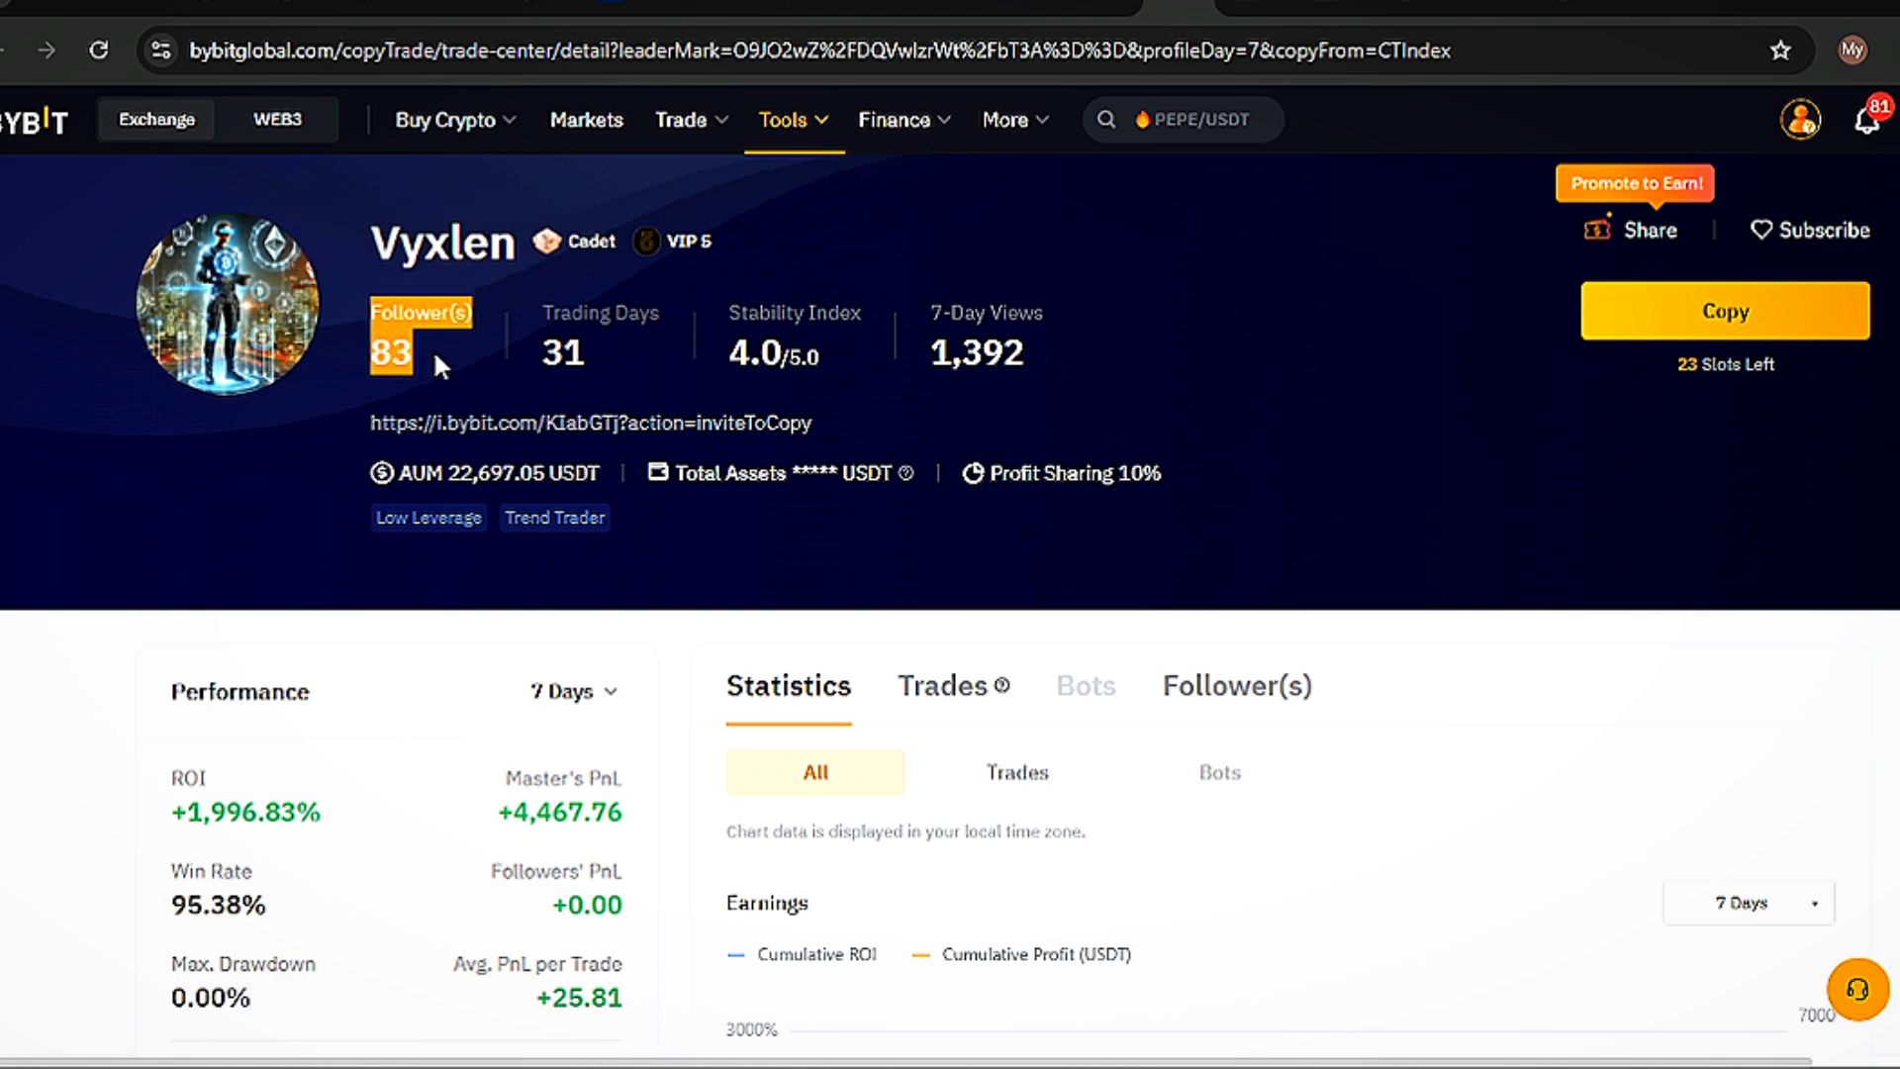
{"action": "left_click_drag", "start_coordinate": [541, 311], "coordinate": [564, 354]}
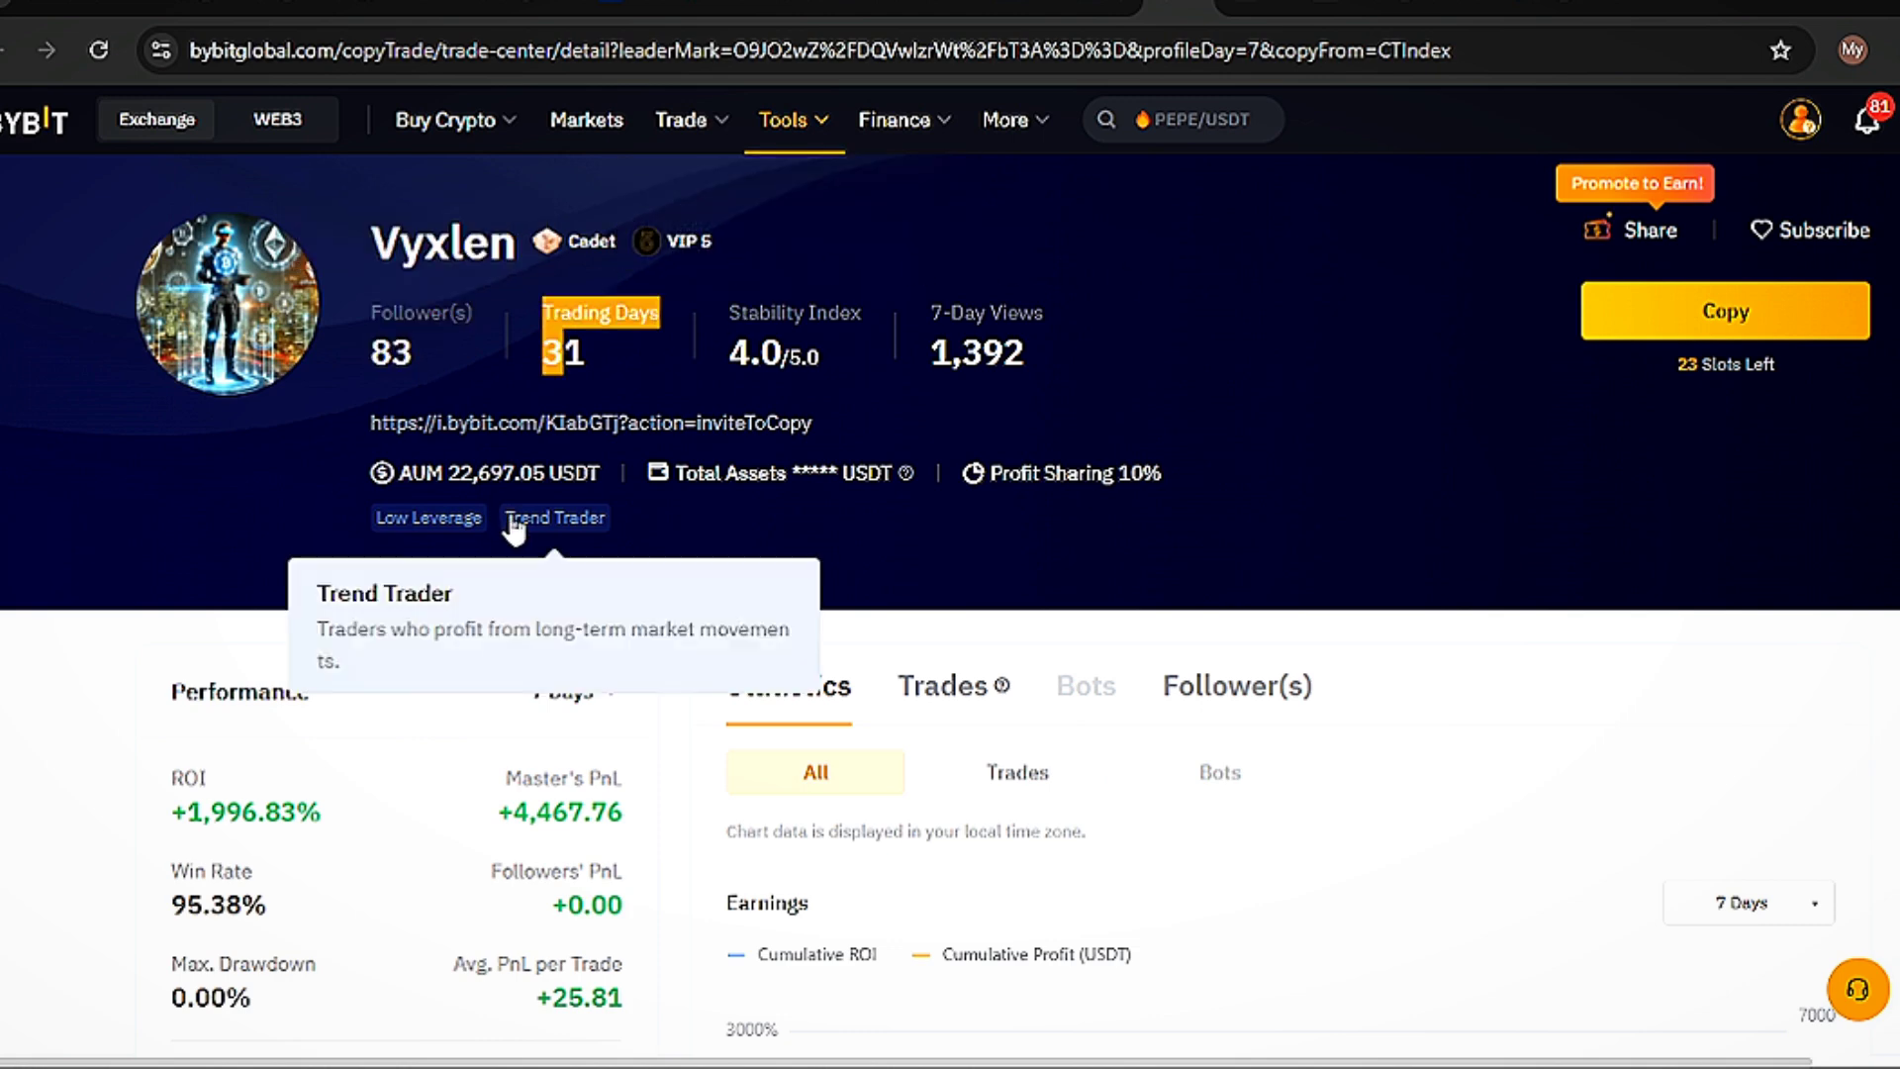
{"action": "scroll", "coordinate": [509, 519], "scroll_direction": "down", "scroll_amount": 1}
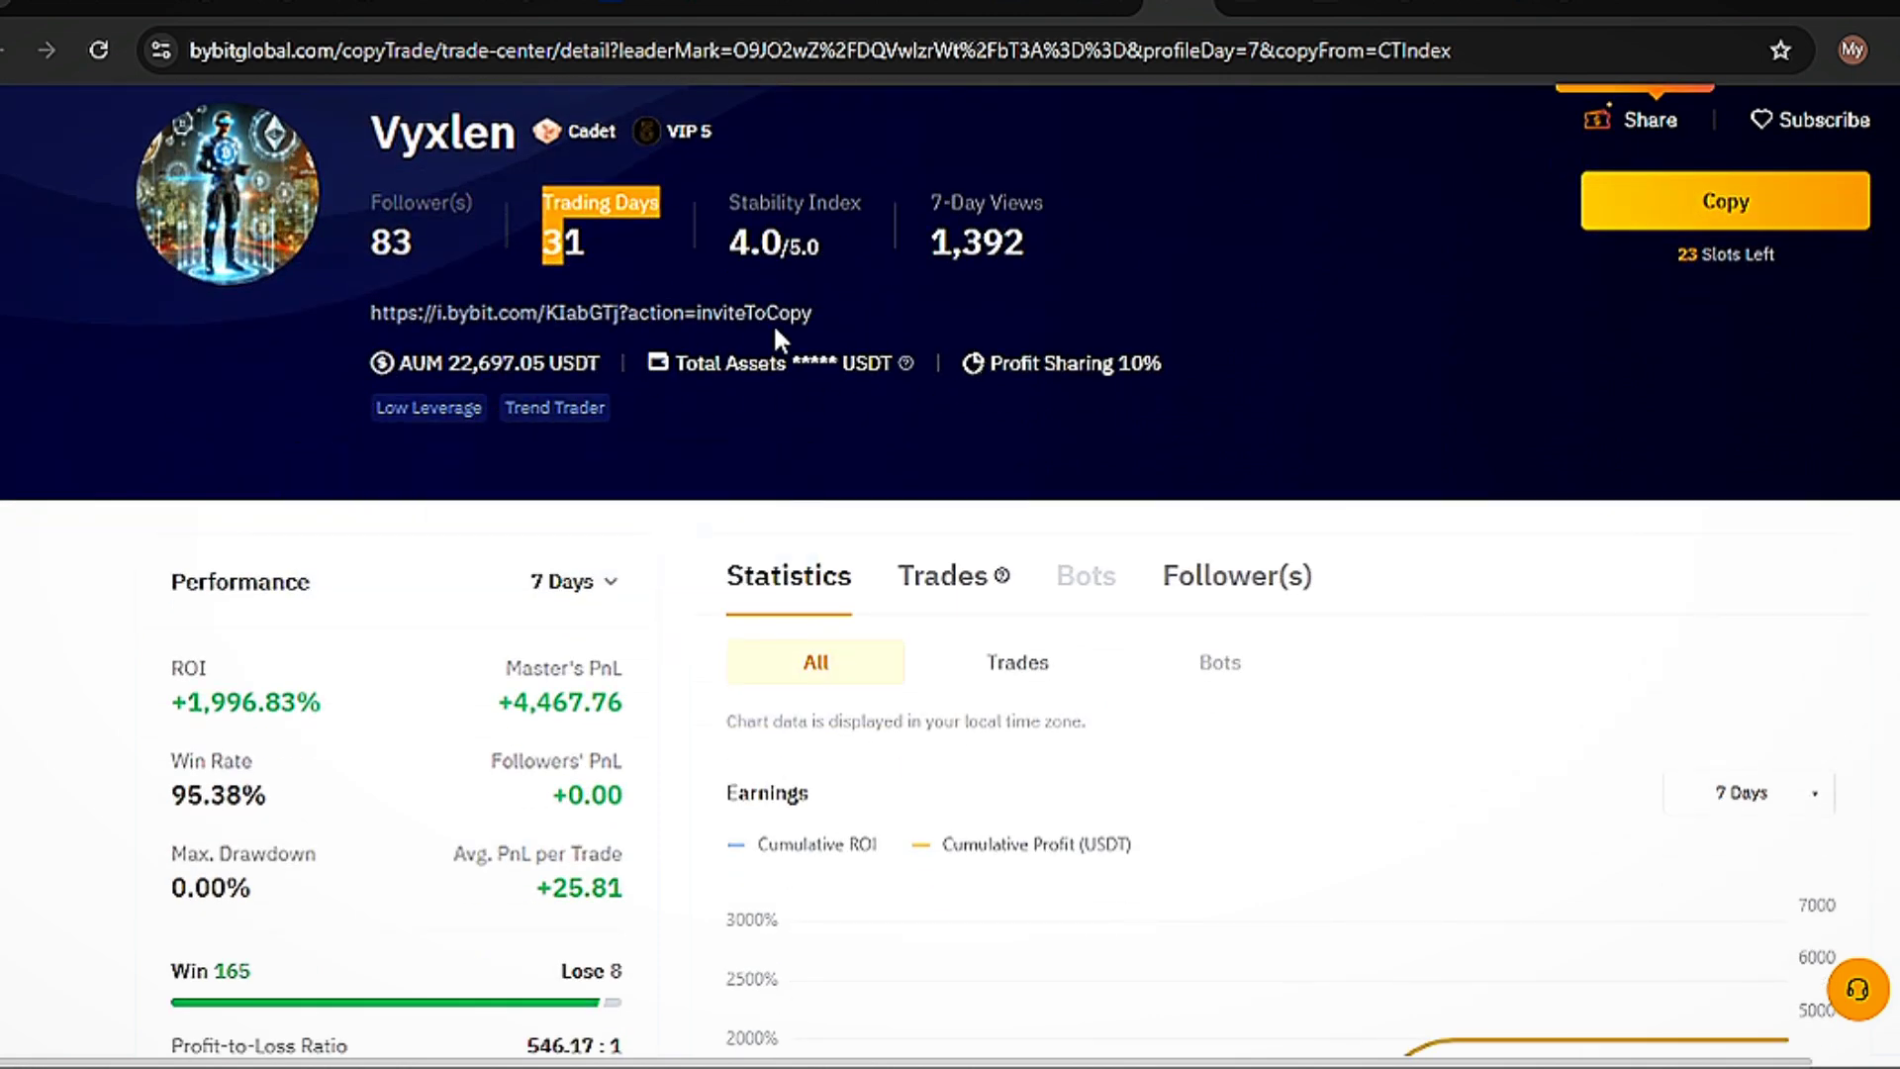
{"action": "scroll", "coordinate": [952, 471], "scroll_direction": "down", "scroll_amount": 3}
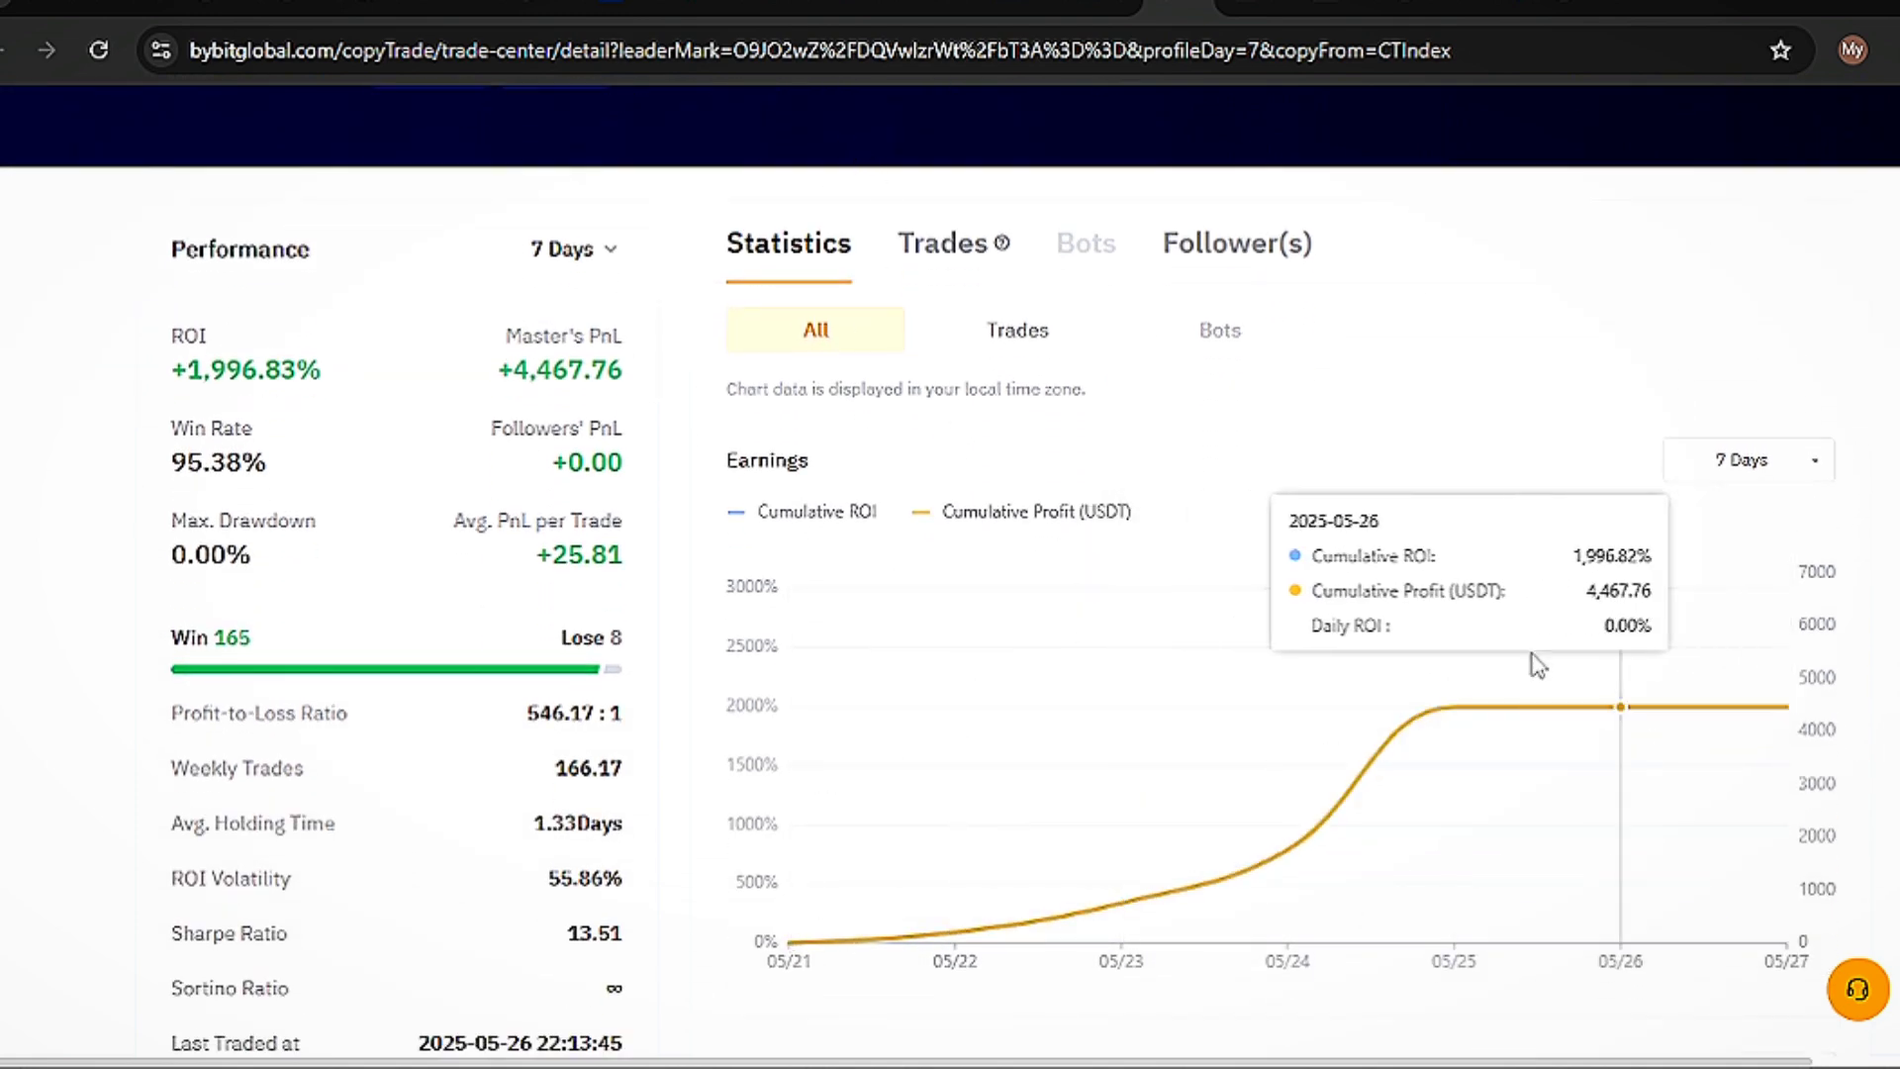
- Limit the trader's statistics to Trades, review the profit and trading history charts, and highlight the XRPUSDT pair
{"action": "left_click", "coordinate": [1034, 346]}
{"action": "scroll", "coordinate": [1039, 539], "scroll_direction": "down", "scroll_amount": 15}
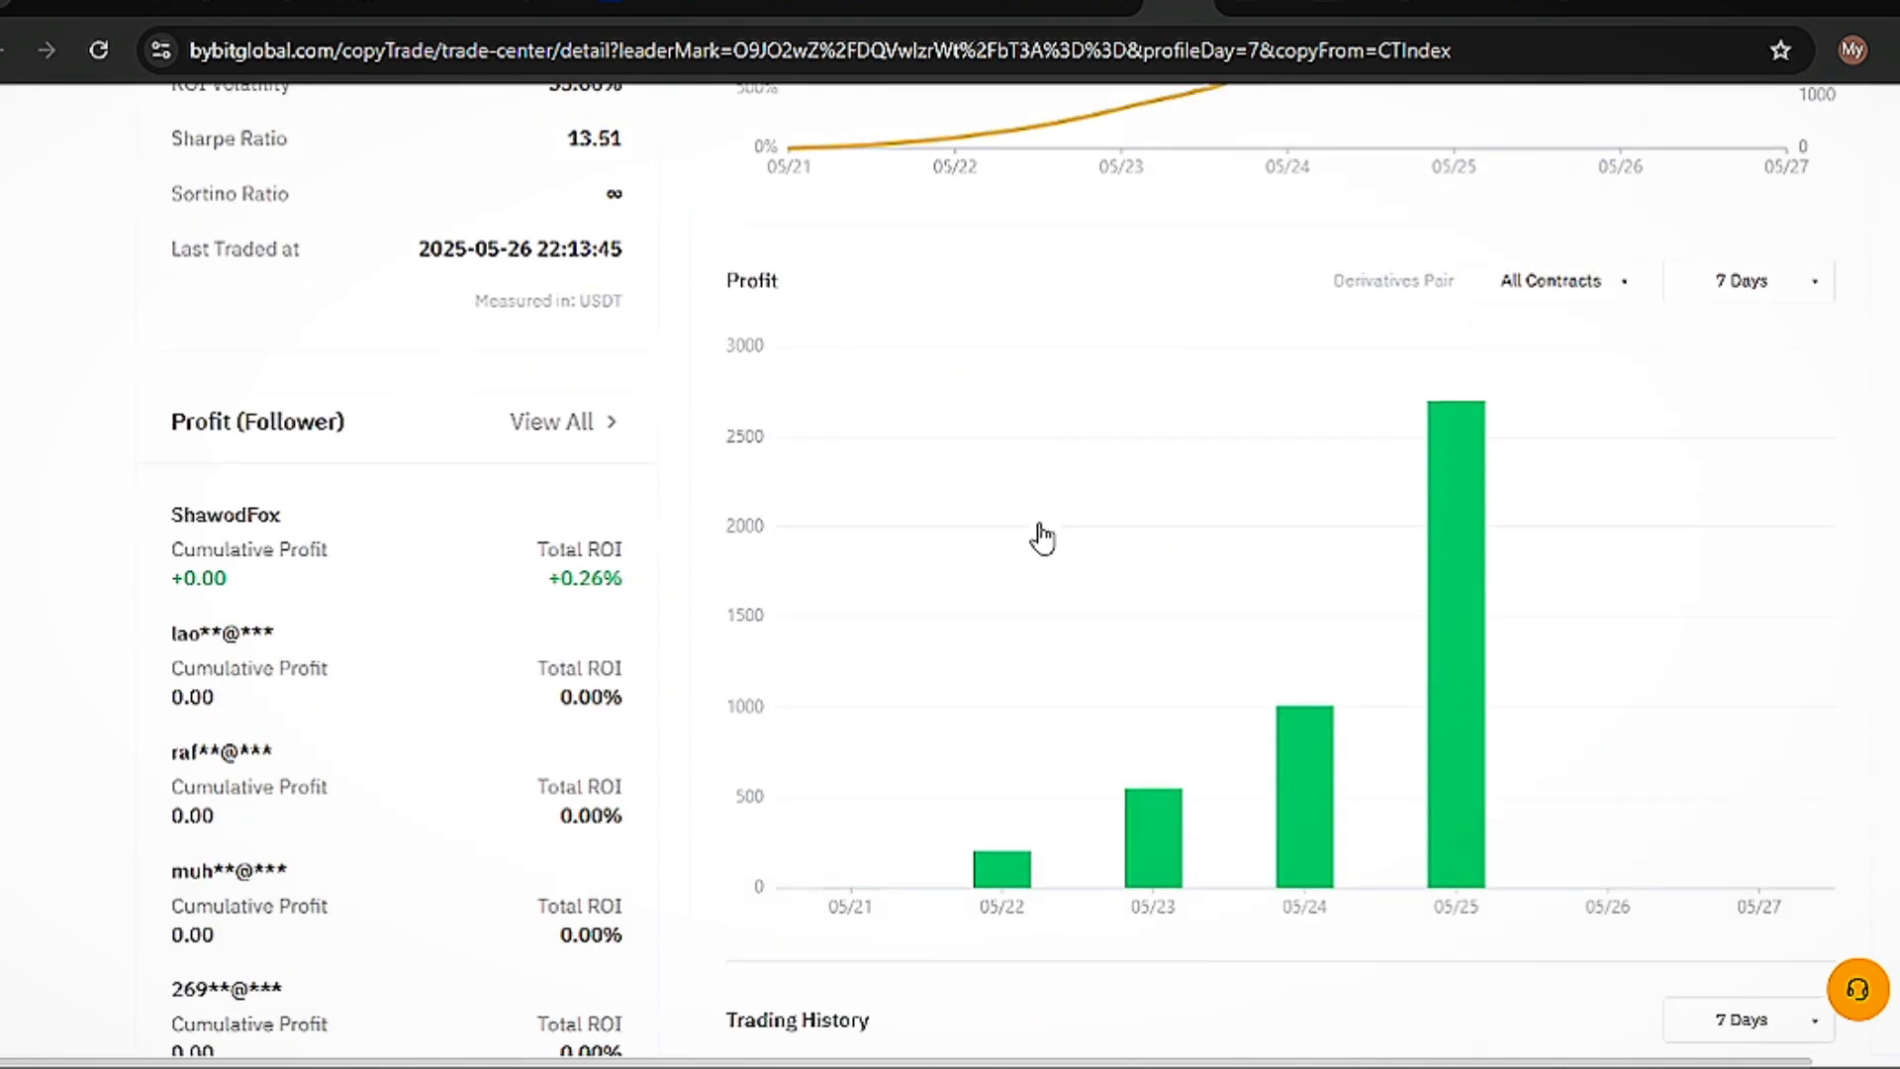
{"action": "scroll", "coordinate": [1039, 531], "scroll_direction": "up", "scroll_amount": 2}
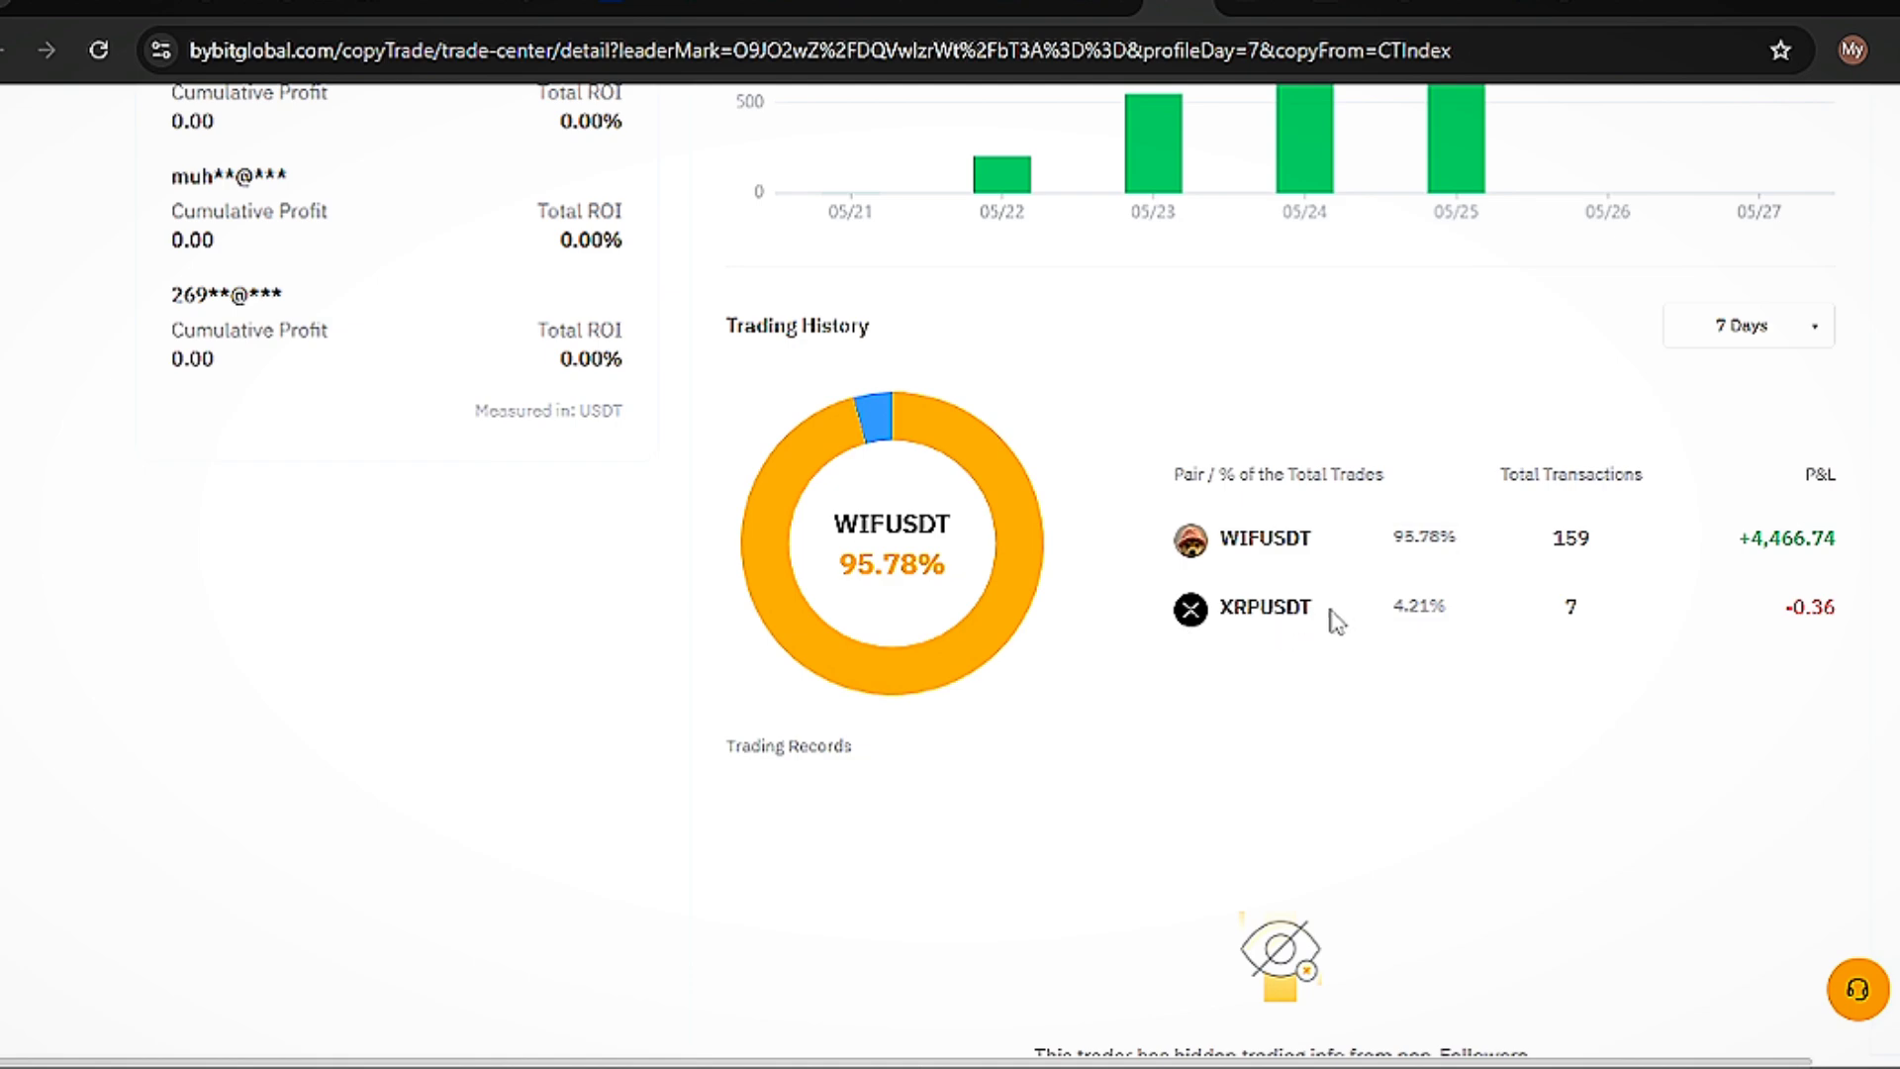
{"action": "left_click_drag", "start_coordinate": [1348, 619], "coordinate": [1235, 608]}
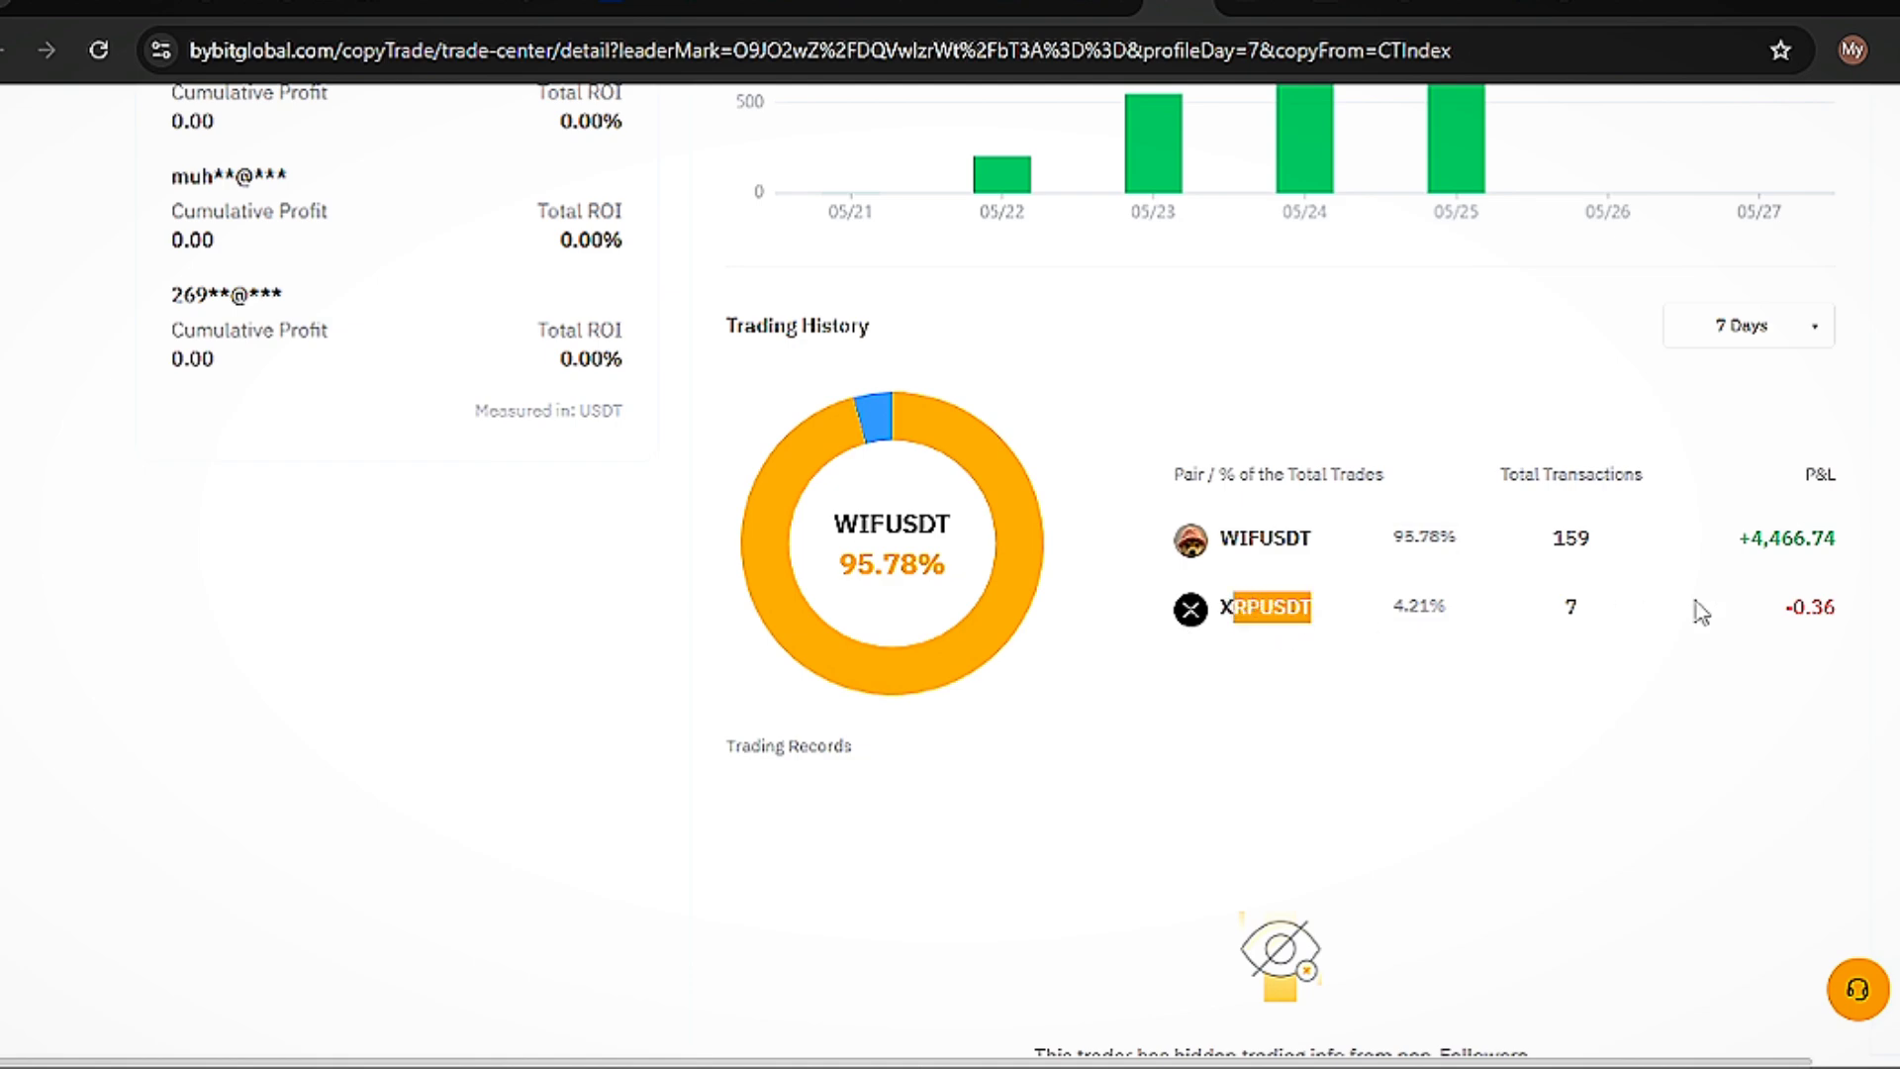
- Review the trader's performance ratios, follower profits and trading records on the profile page
{"action": "scroll", "coordinate": [1700, 612], "scroll_direction": "up", "scroll_amount": 15}
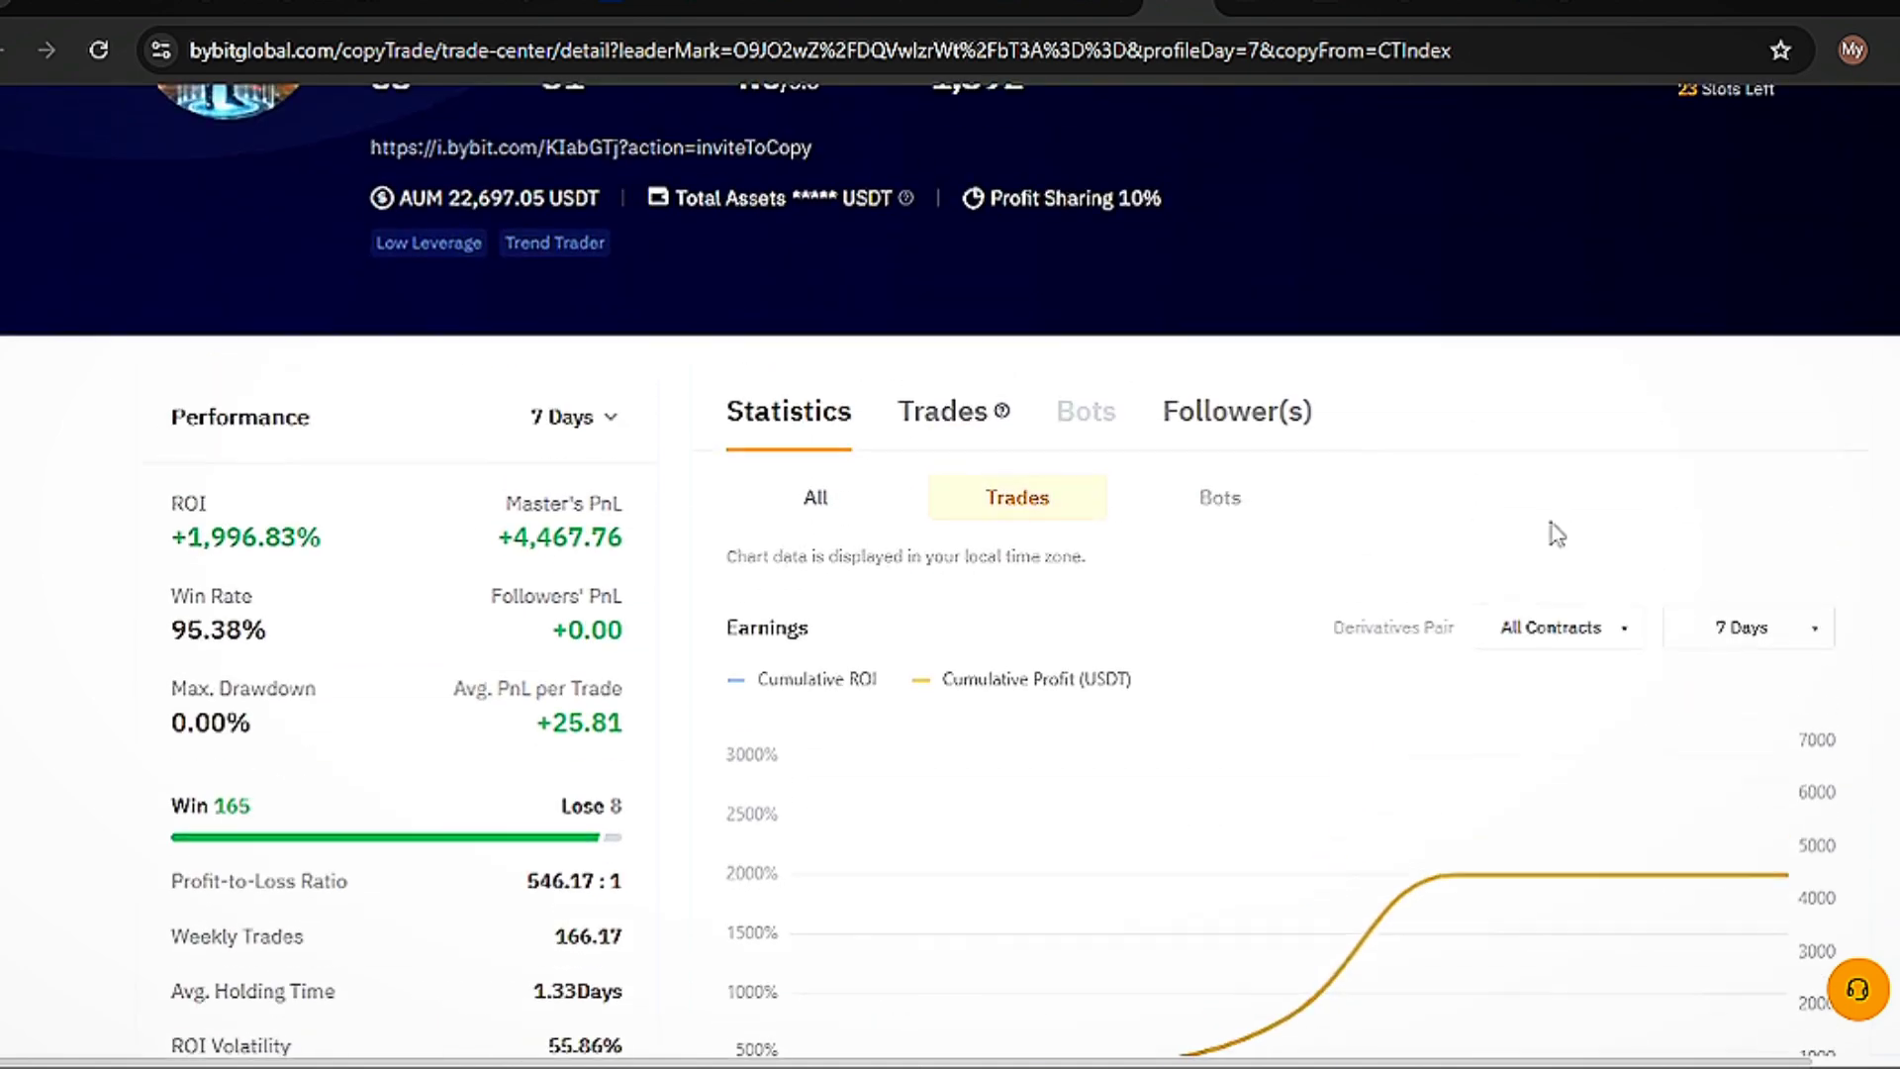
{"action": "scroll", "coordinate": [339, 584], "scroll_direction": "down", "scroll_amount": 6}
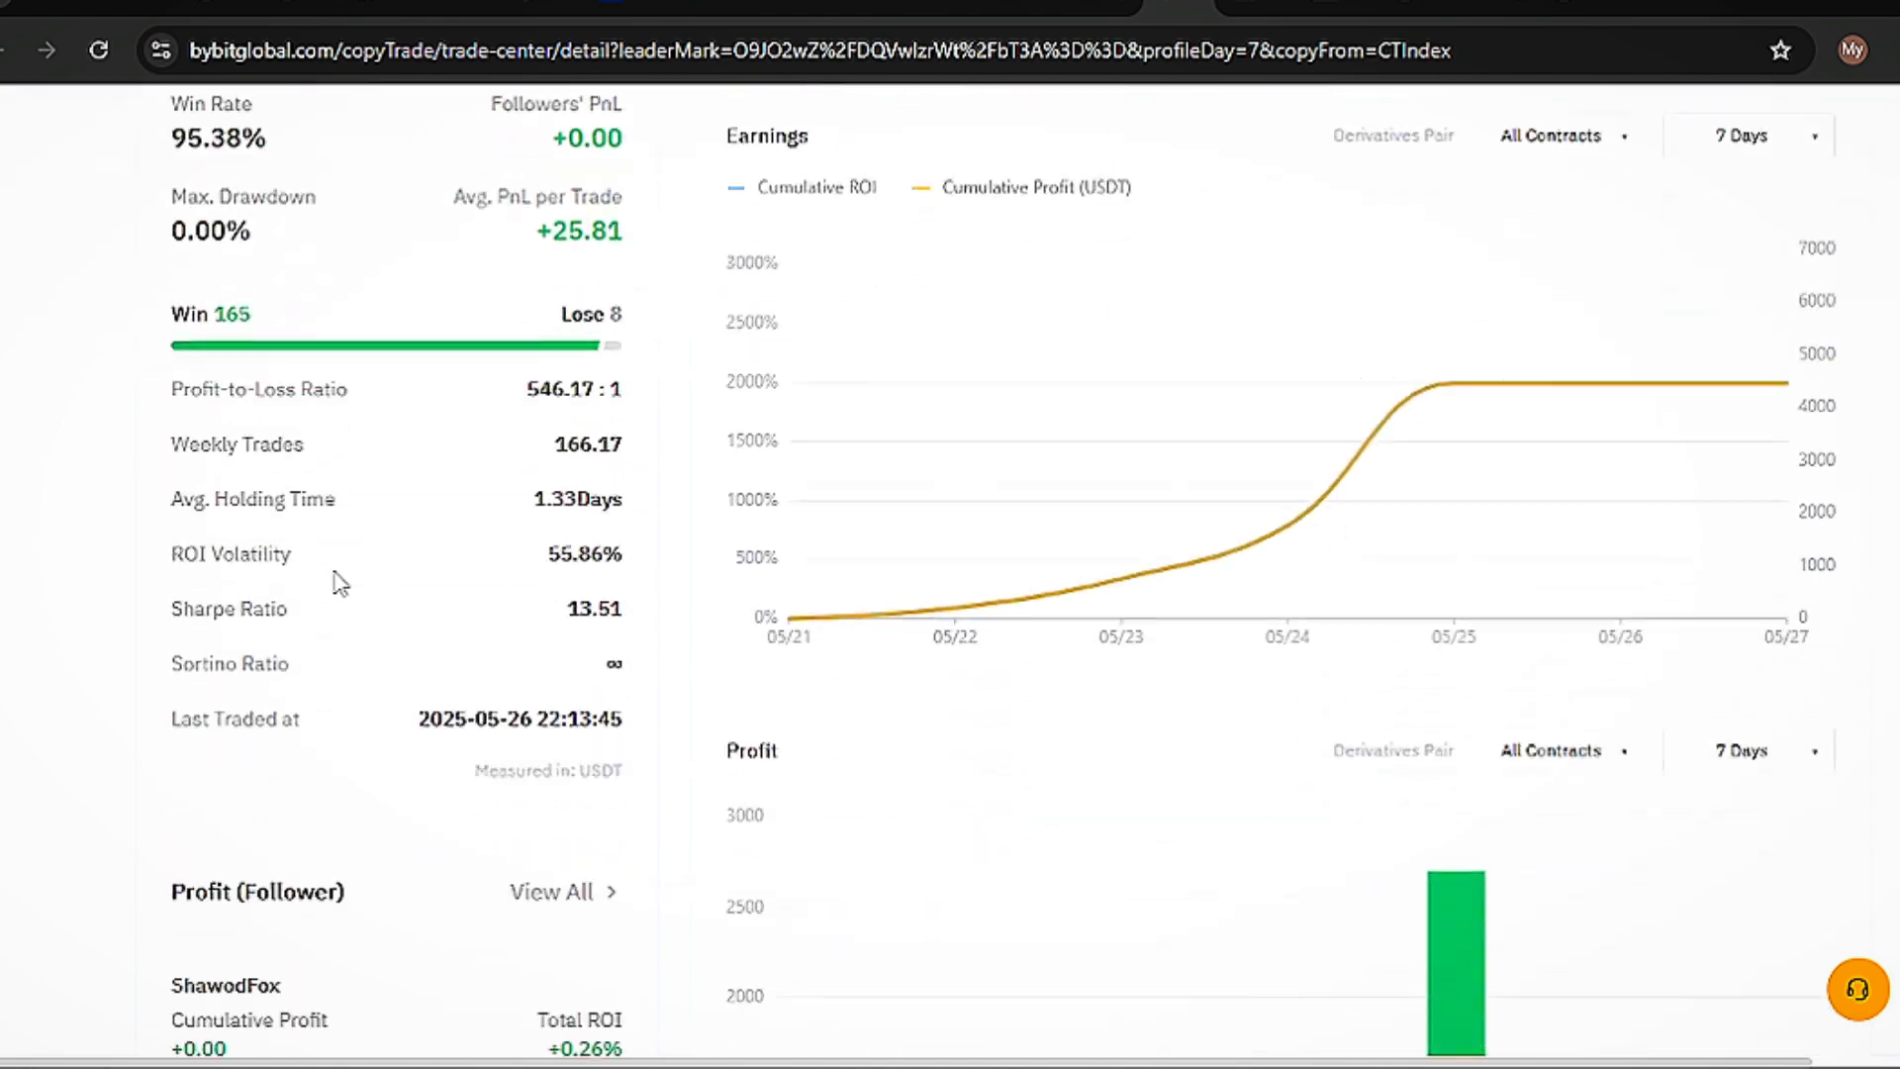
{"action": "scroll", "coordinate": [339, 583], "scroll_direction": "down", "scroll_amount": 10}
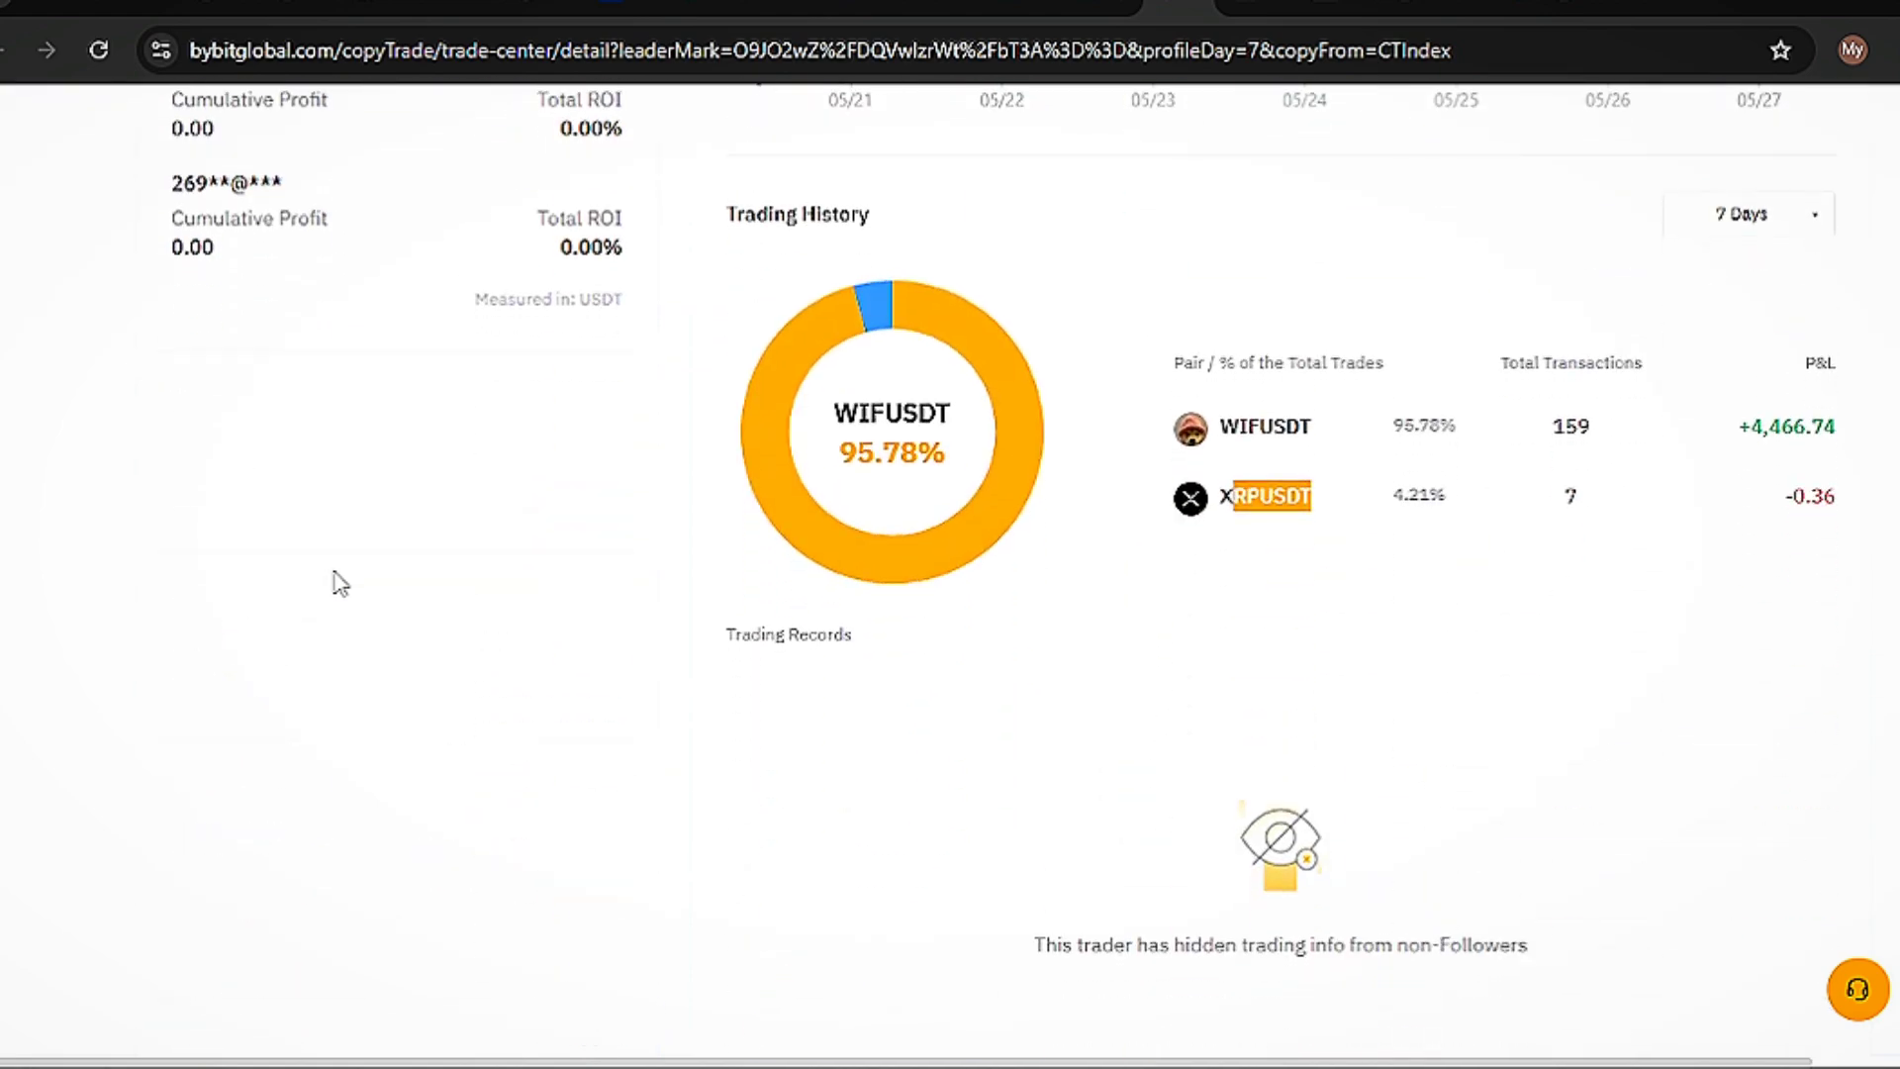
{"action": "scroll", "coordinate": [340, 584], "scroll_direction": "down", "scroll_amount": 2}
{"action": "scroll", "coordinate": [339, 584], "scroll_direction": "up", "scroll_amount": 18}
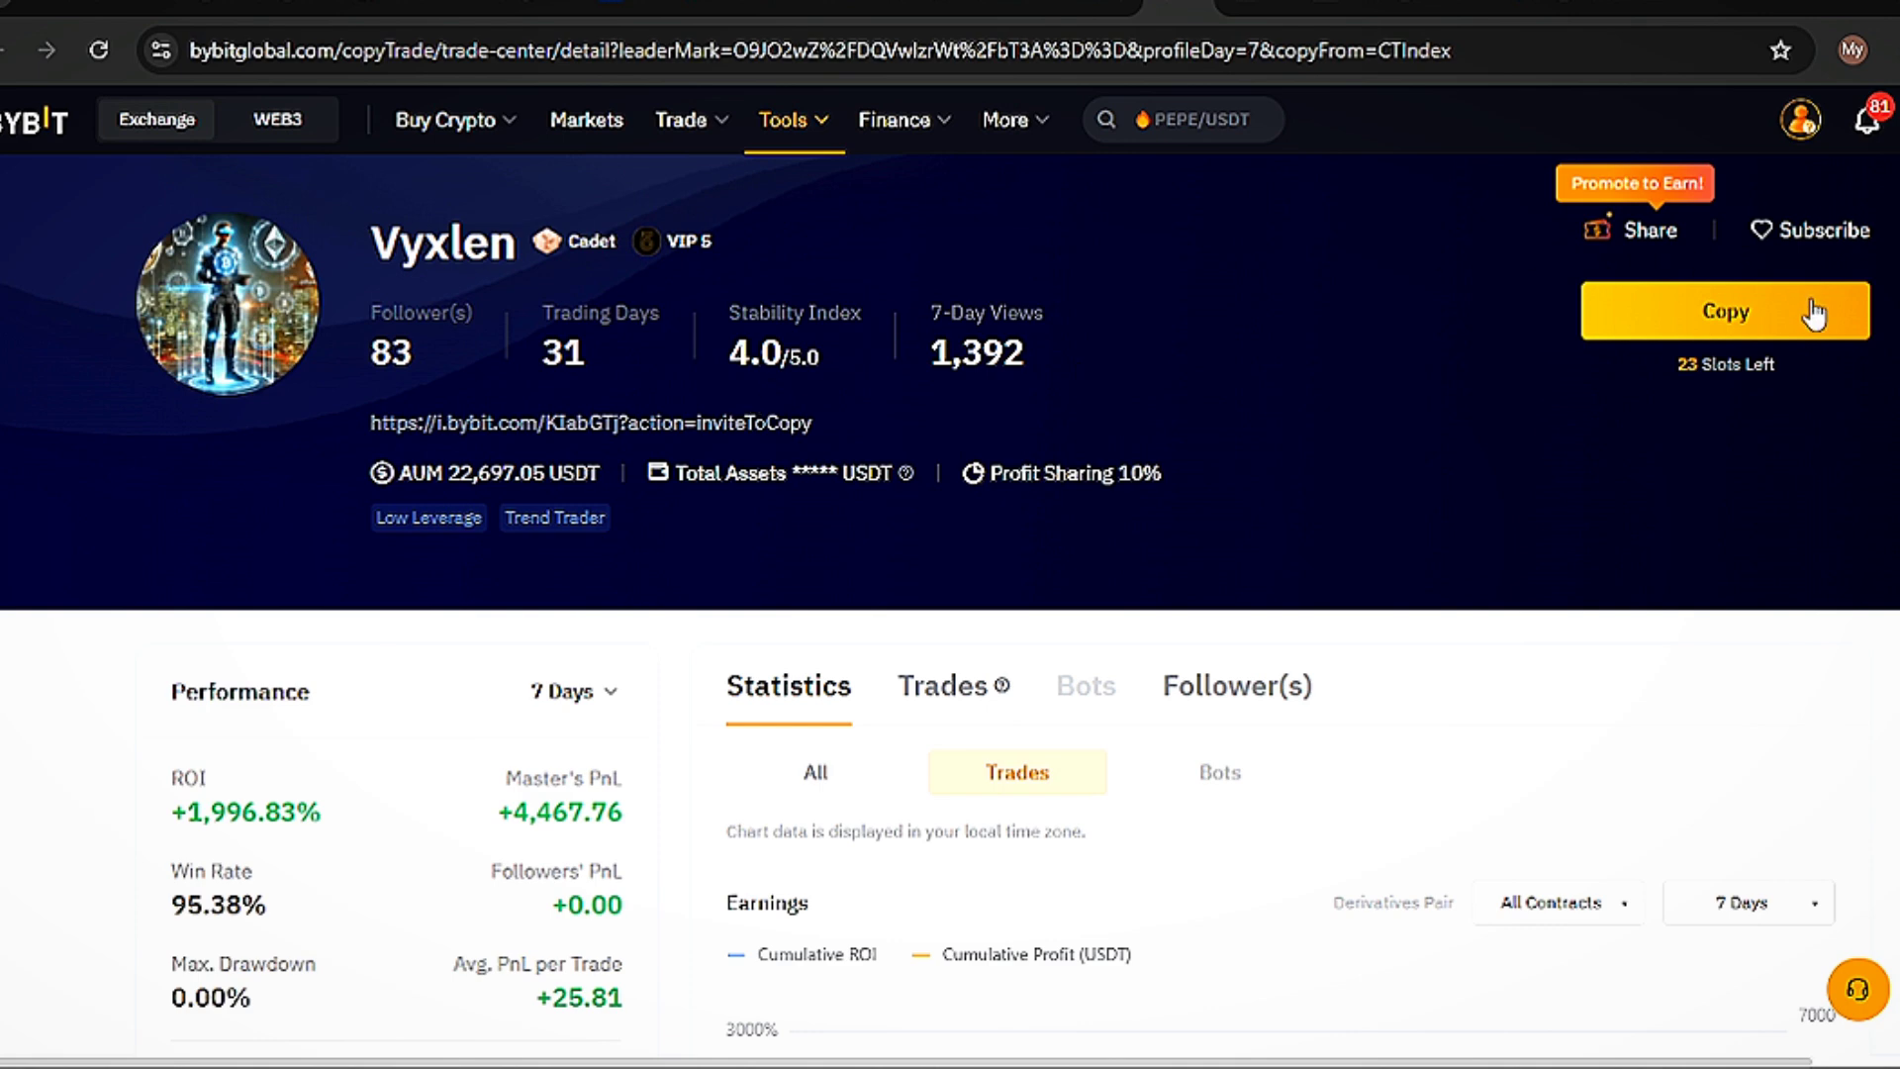
- Highlight the trader's remaining copy slots and follower count for comparison, and clear the text selection
{"action": "left_click_drag", "start_coordinate": [1660, 360], "coordinate": [1808, 362]}
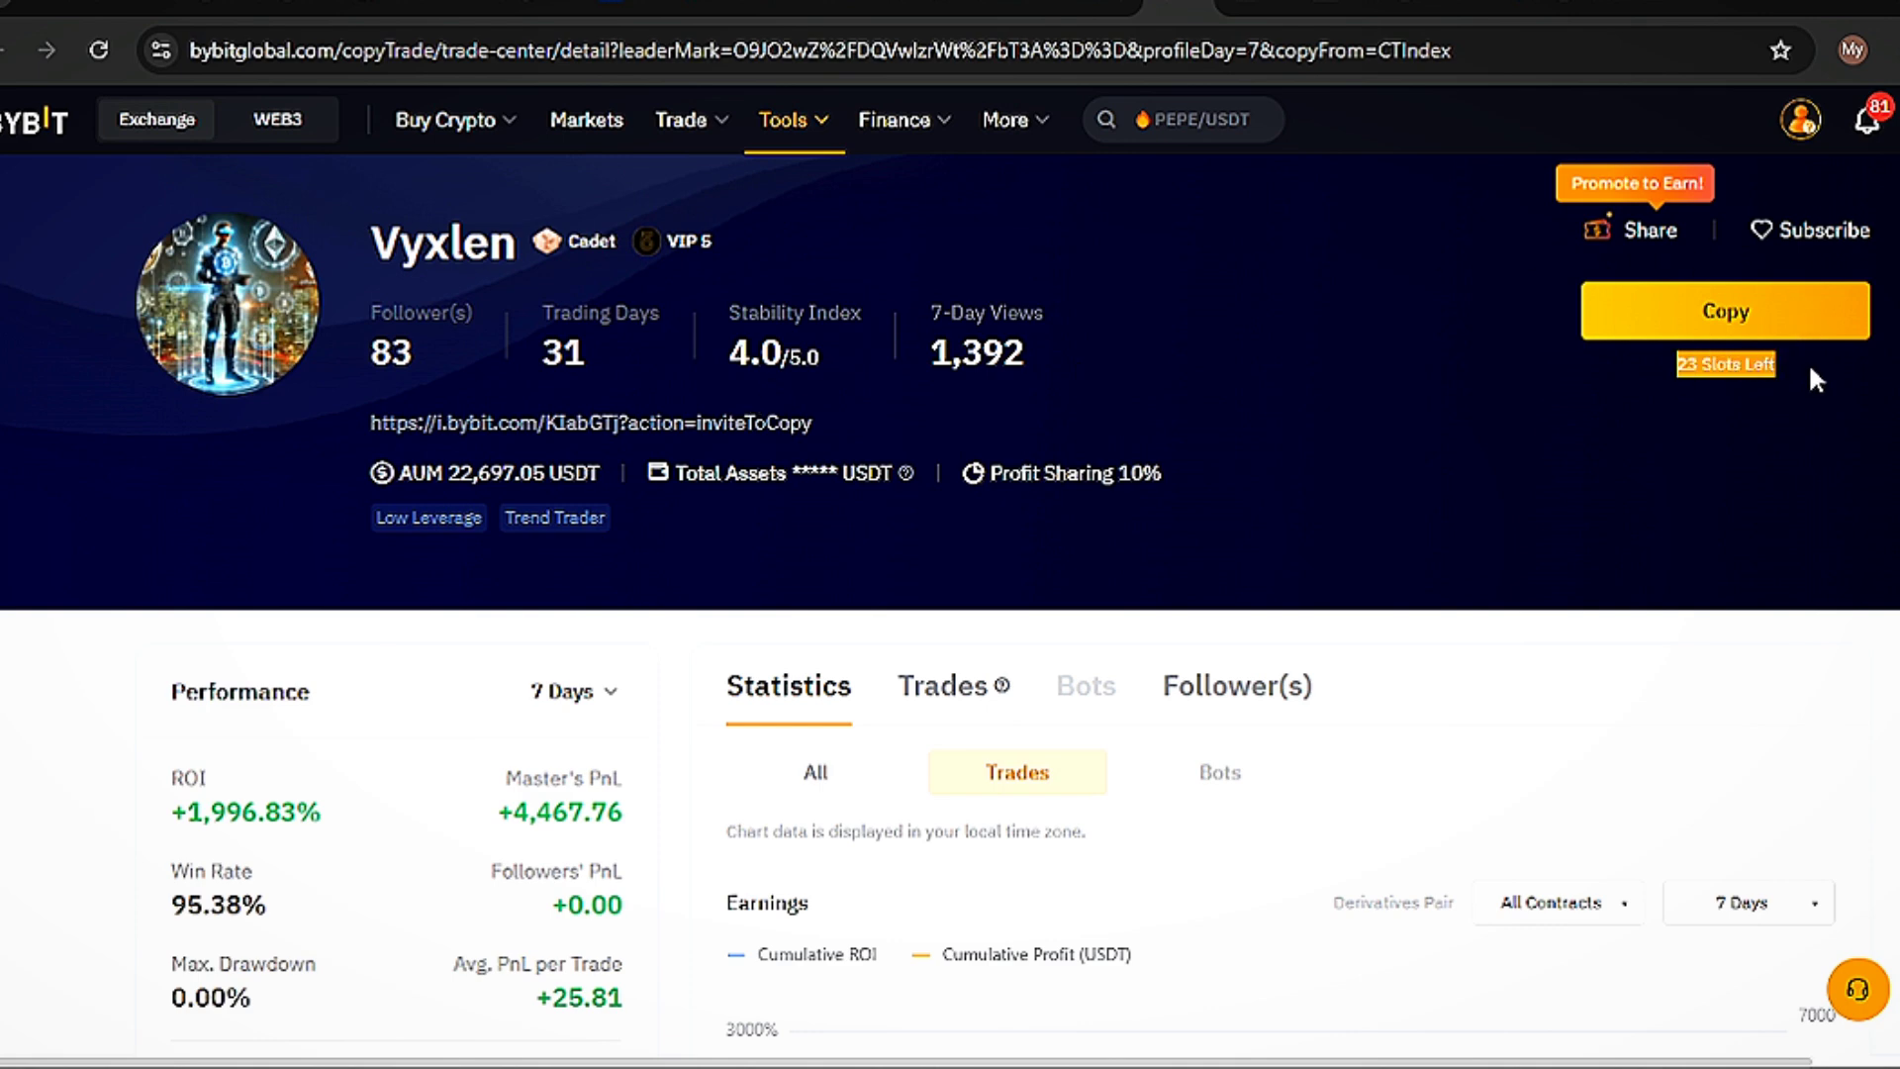
{"action": "left_click_drag", "start_coordinate": [368, 299], "coordinate": [447, 359]}
{"action": "left_click", "coordinate": [374, 291]}
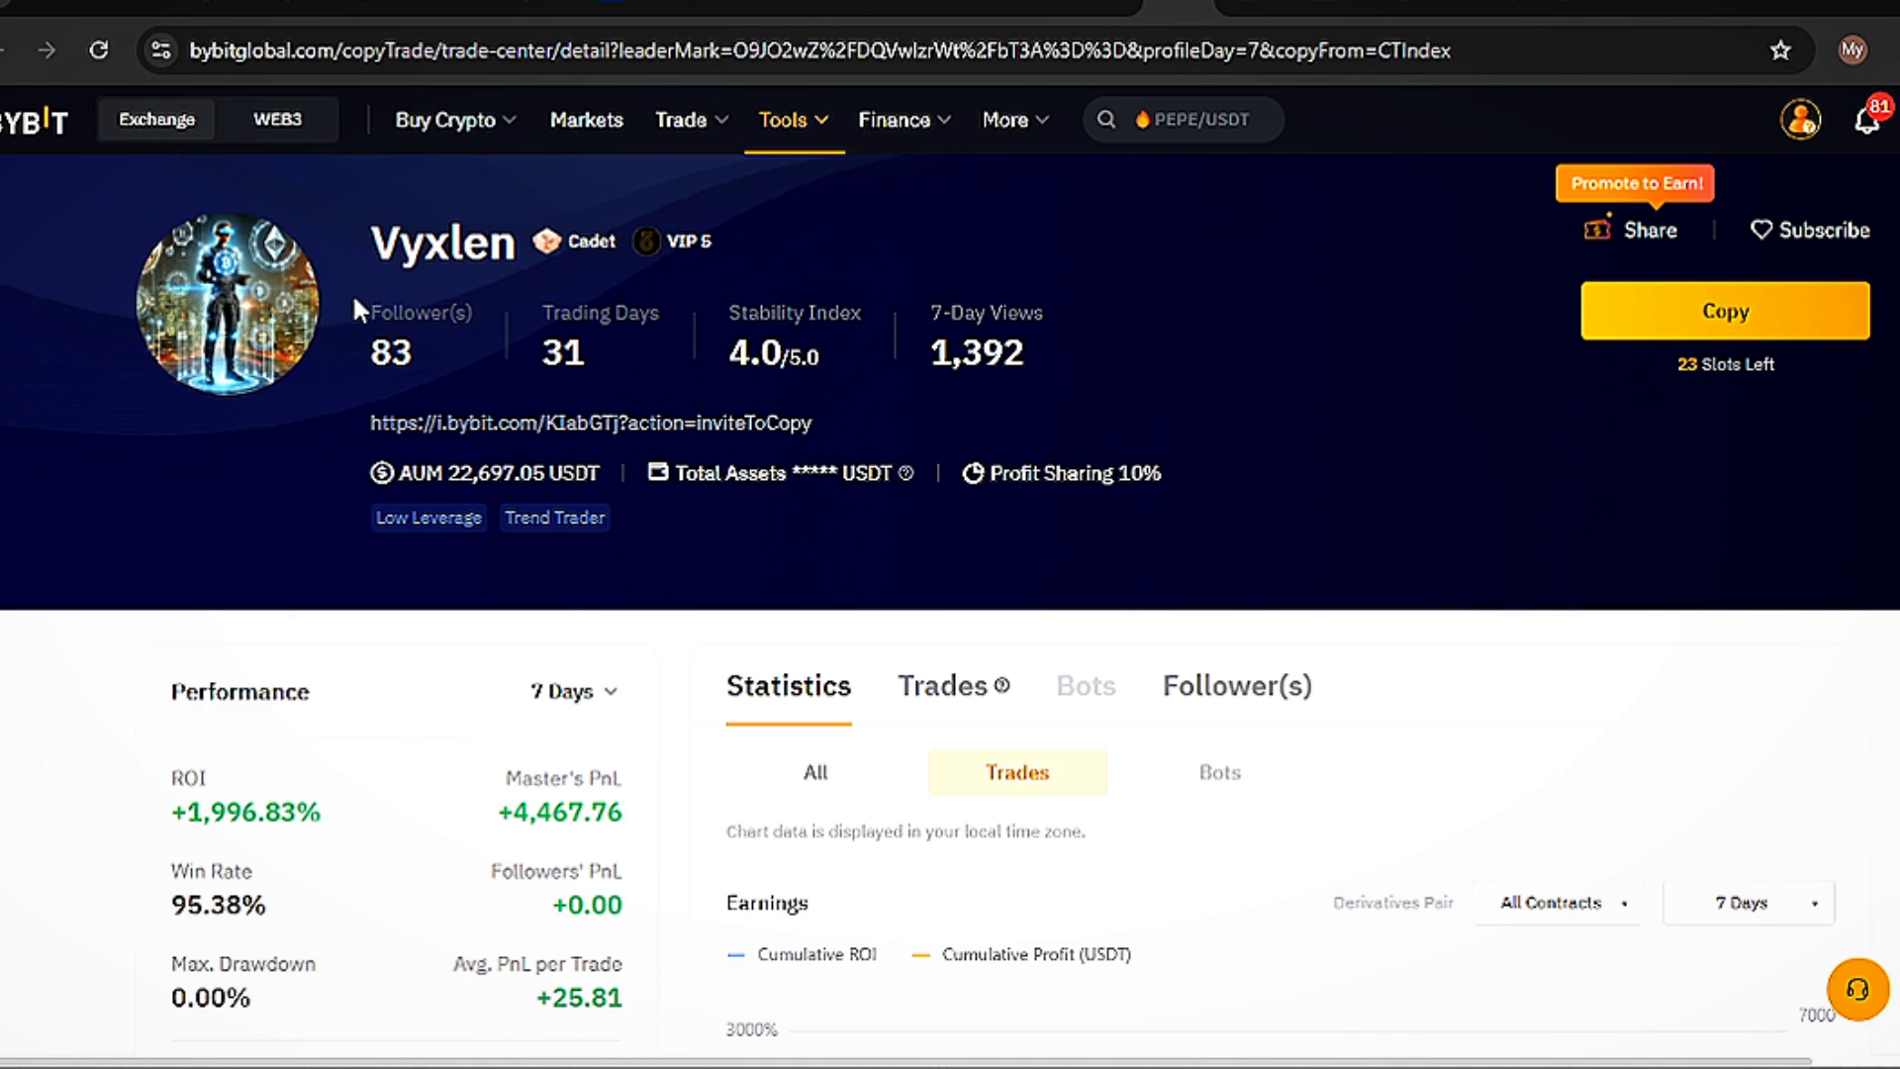
{"action": "left_click_drag", "start_coordinate": [354, 299], "coordinate": [433, 345]}
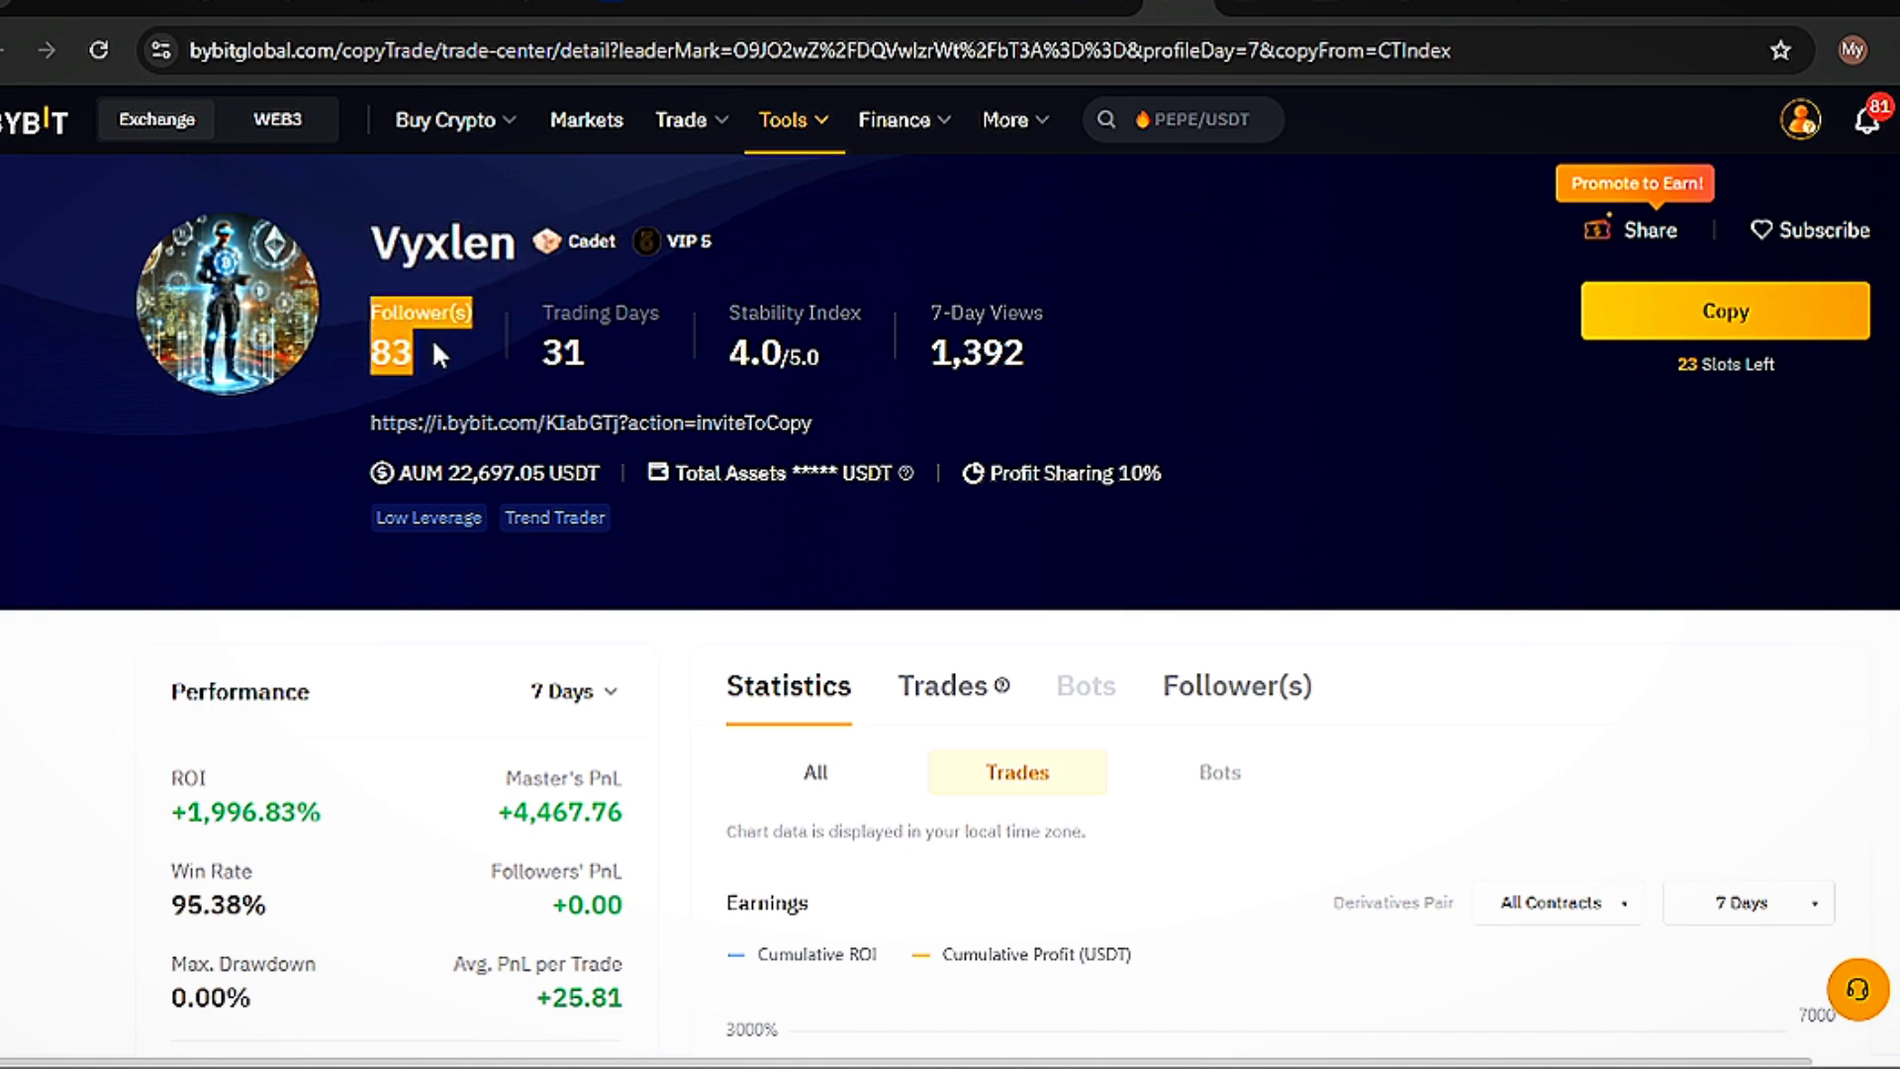
{"action": "left_click", "coordinate": [1555, 397]}
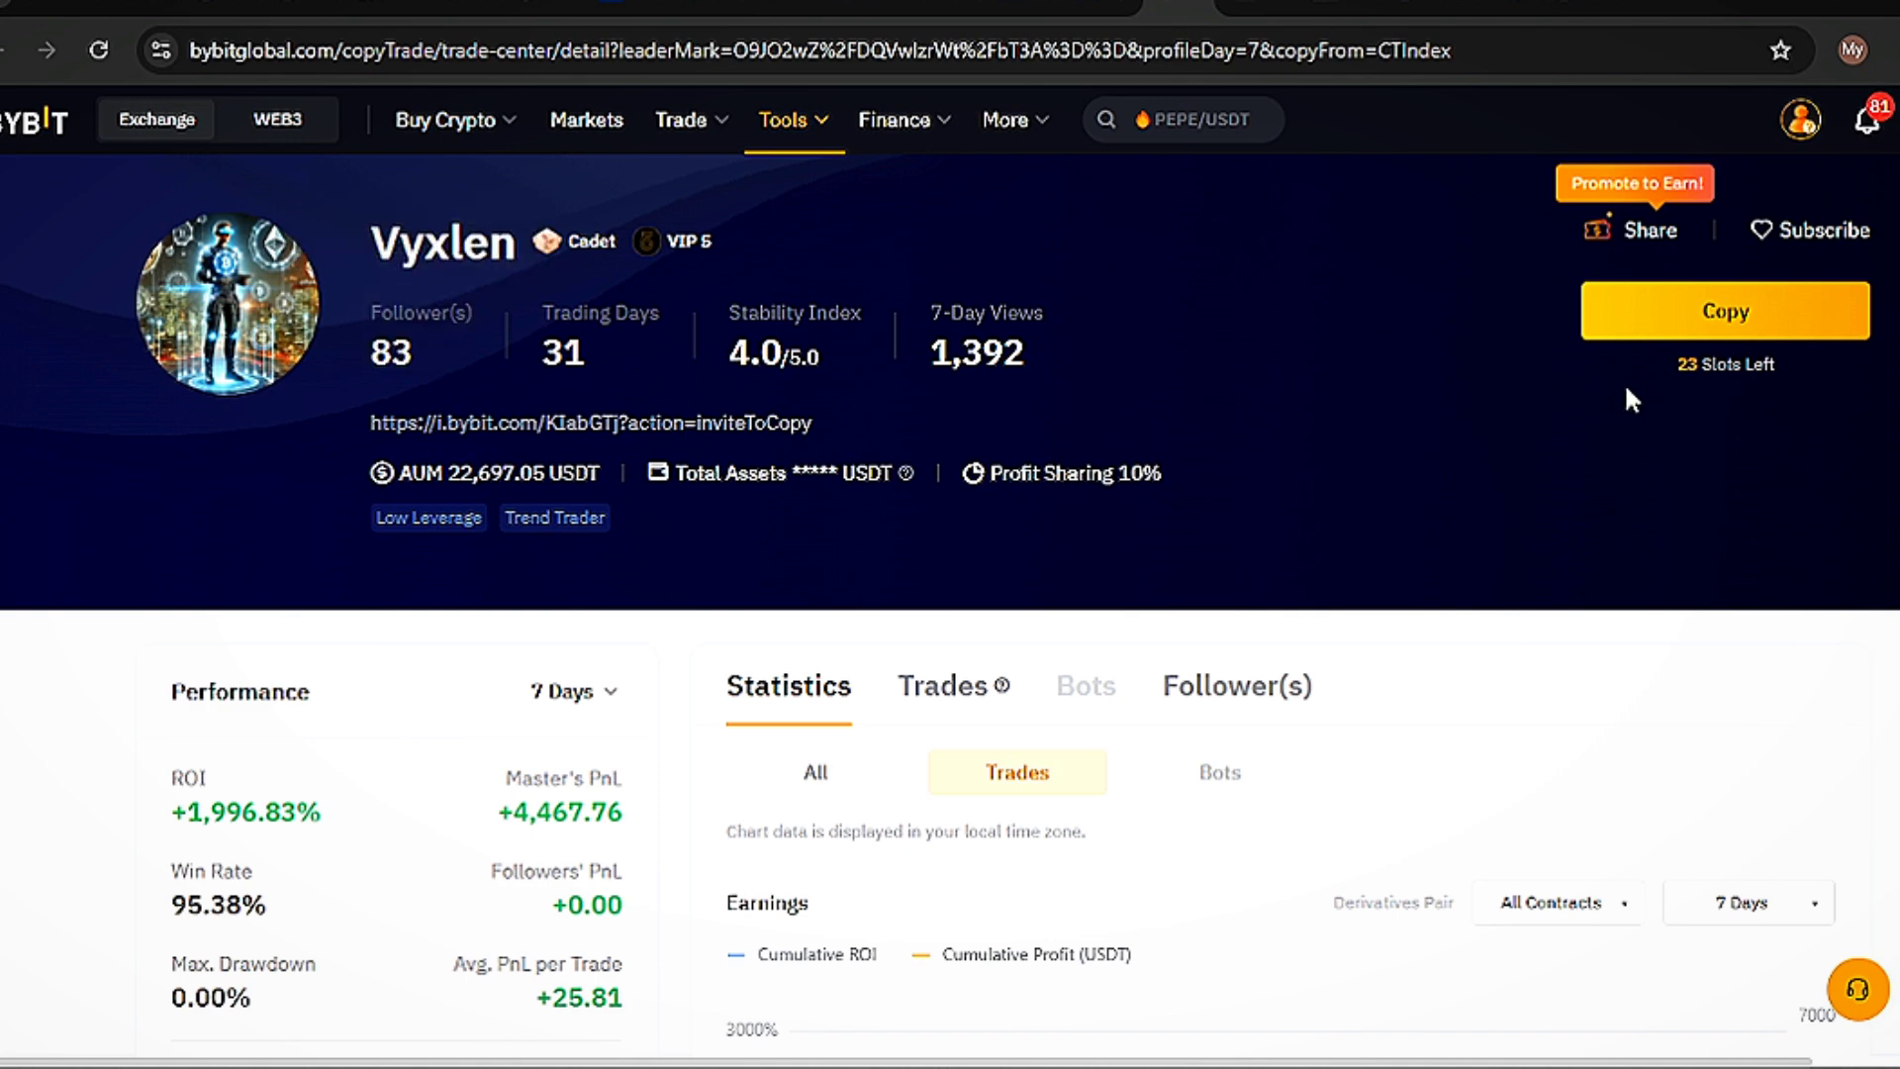
{"action": "left_click_drag", "start_coordinate": [1841, 364], "coordinate": [1626, 368]}
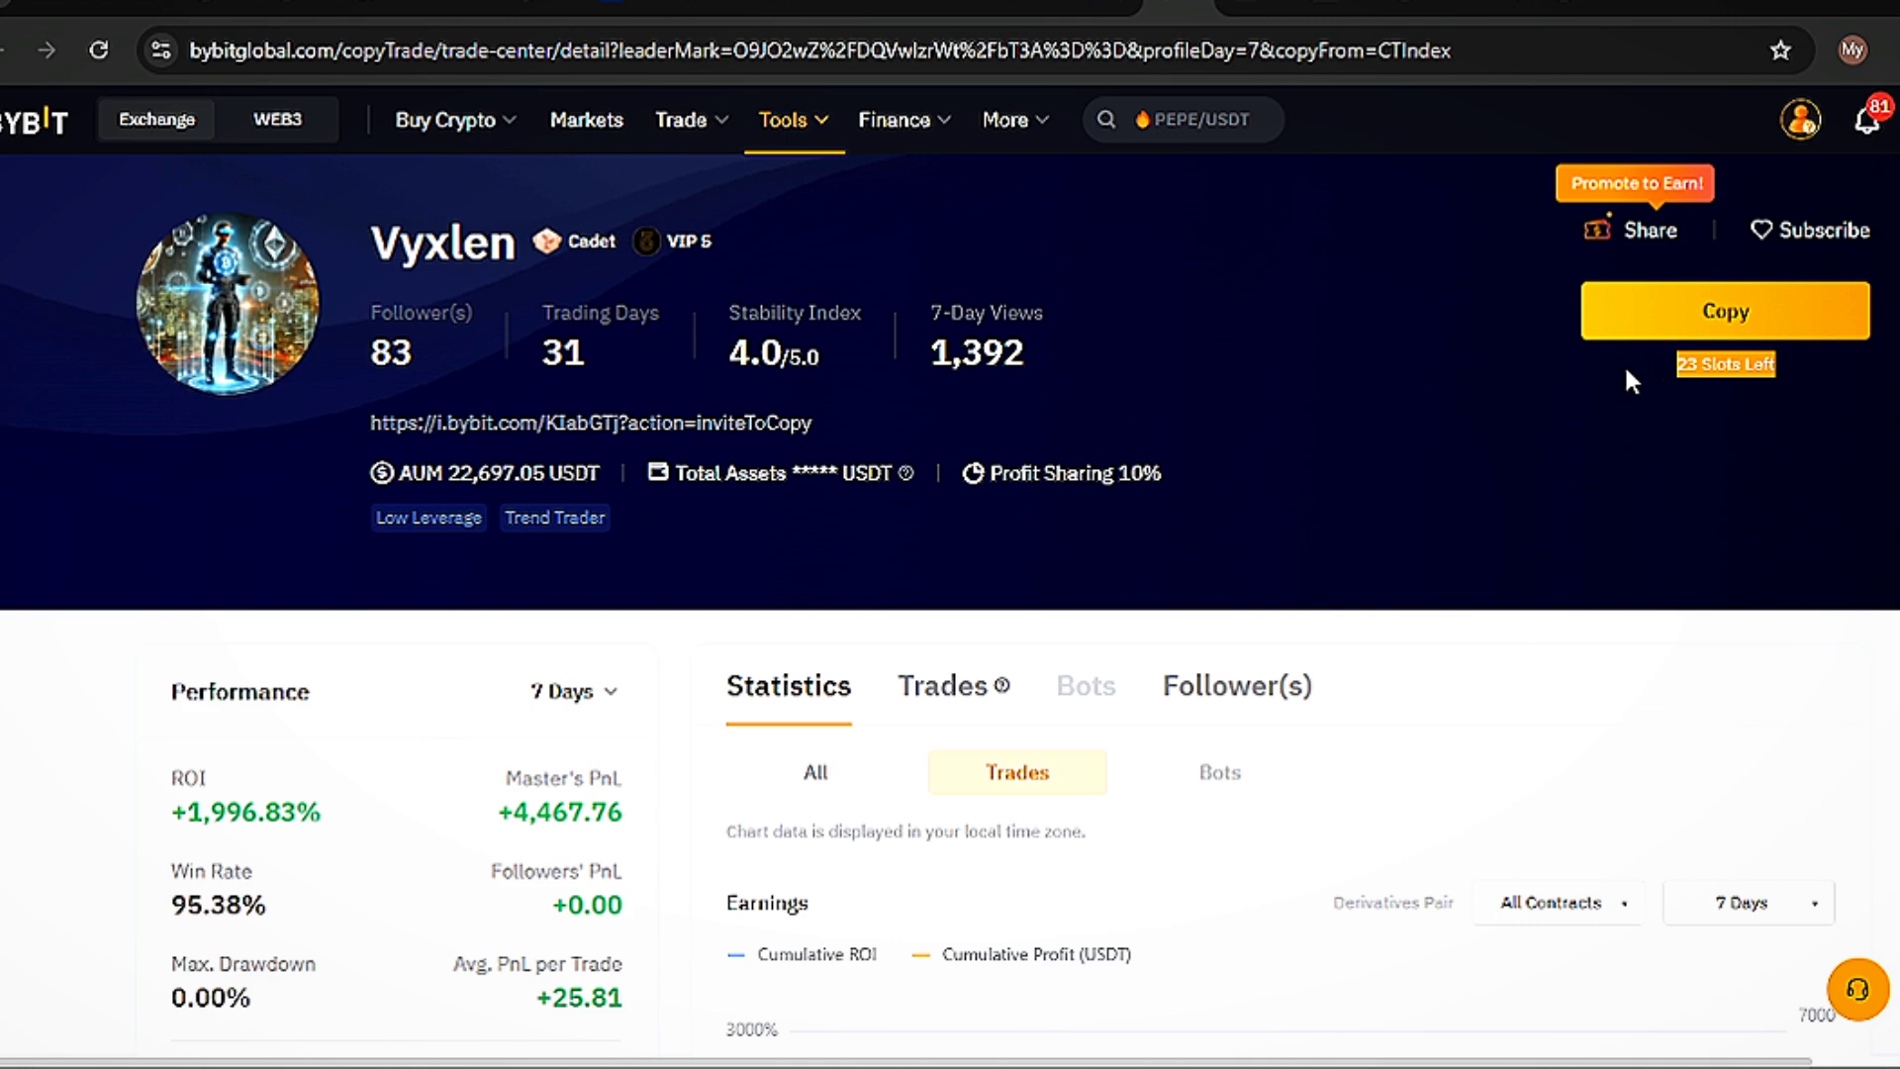
{"action": "left_click", "coordinate": [1379, 416]}
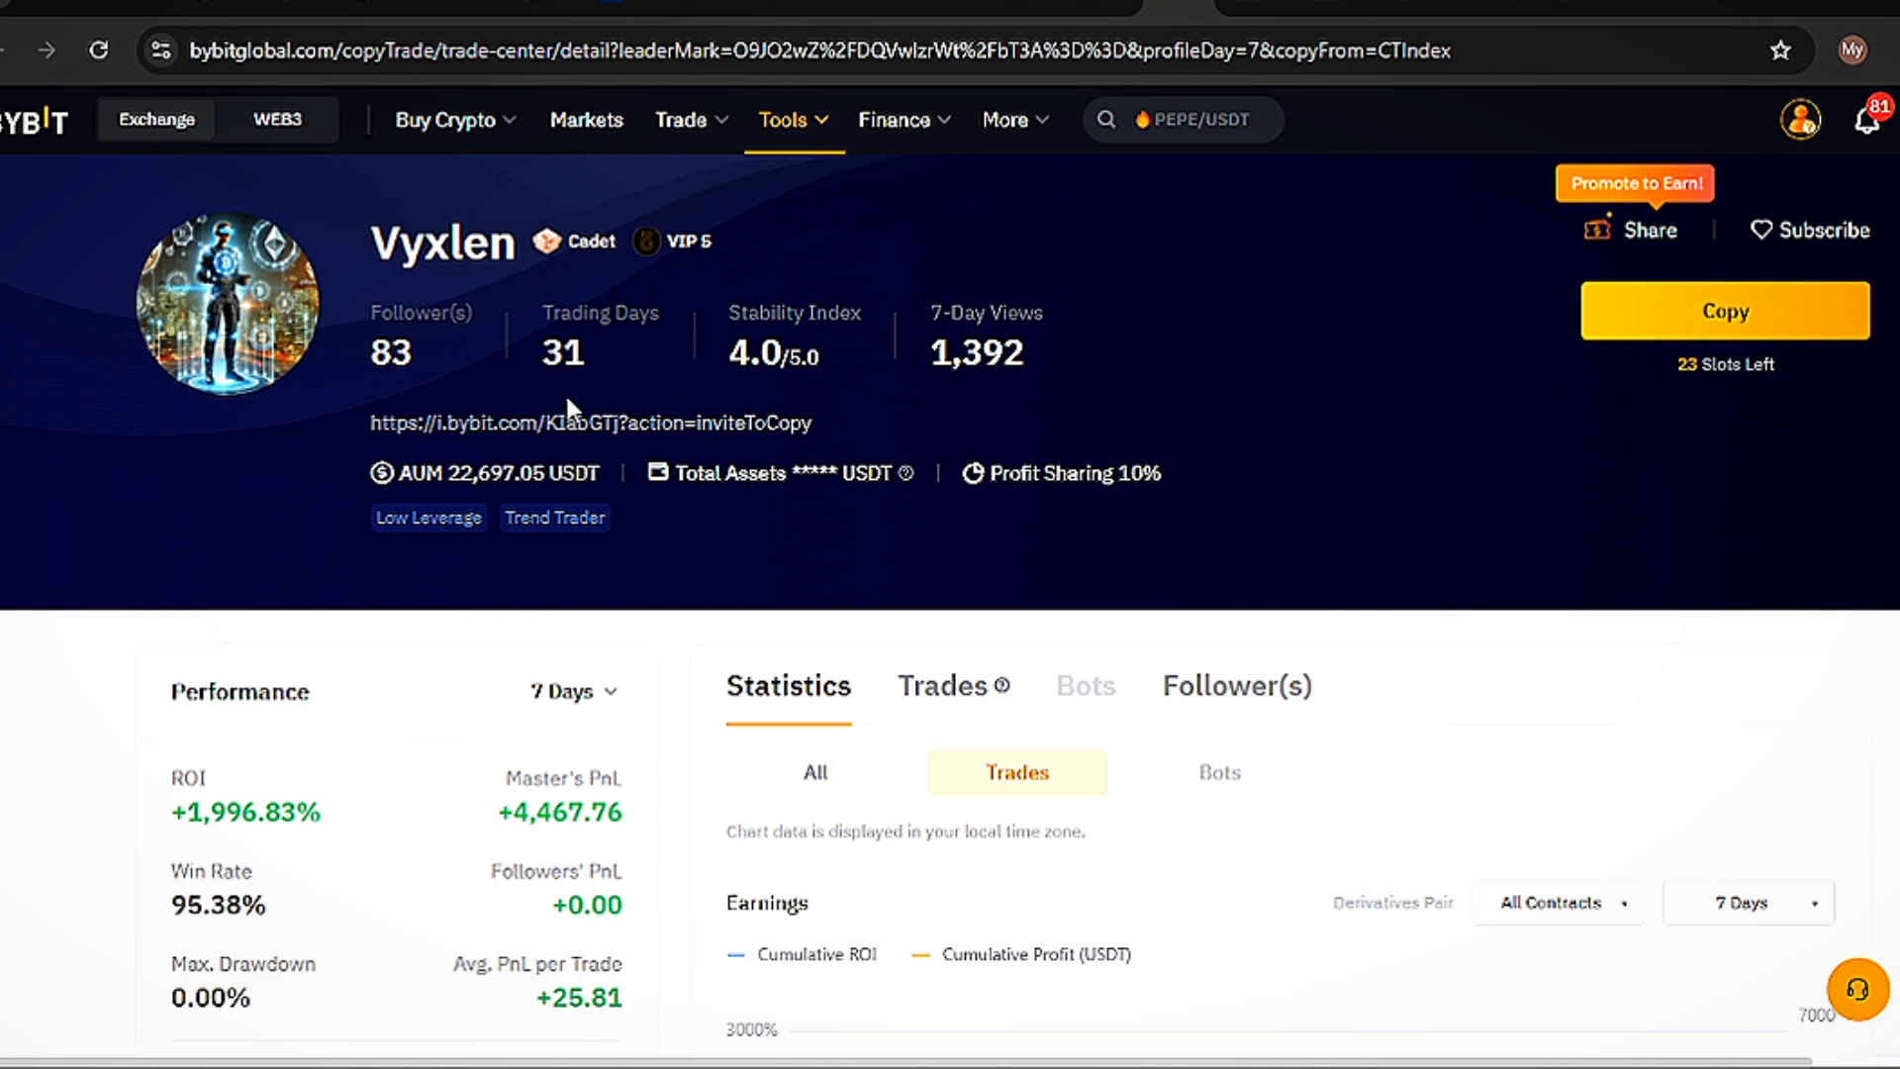
- Open the copy order form for this trader and highlight the first-order loss compensation notice of up to 100 USDT
{"action": "left_click", "coordinate": [1694, 319]}
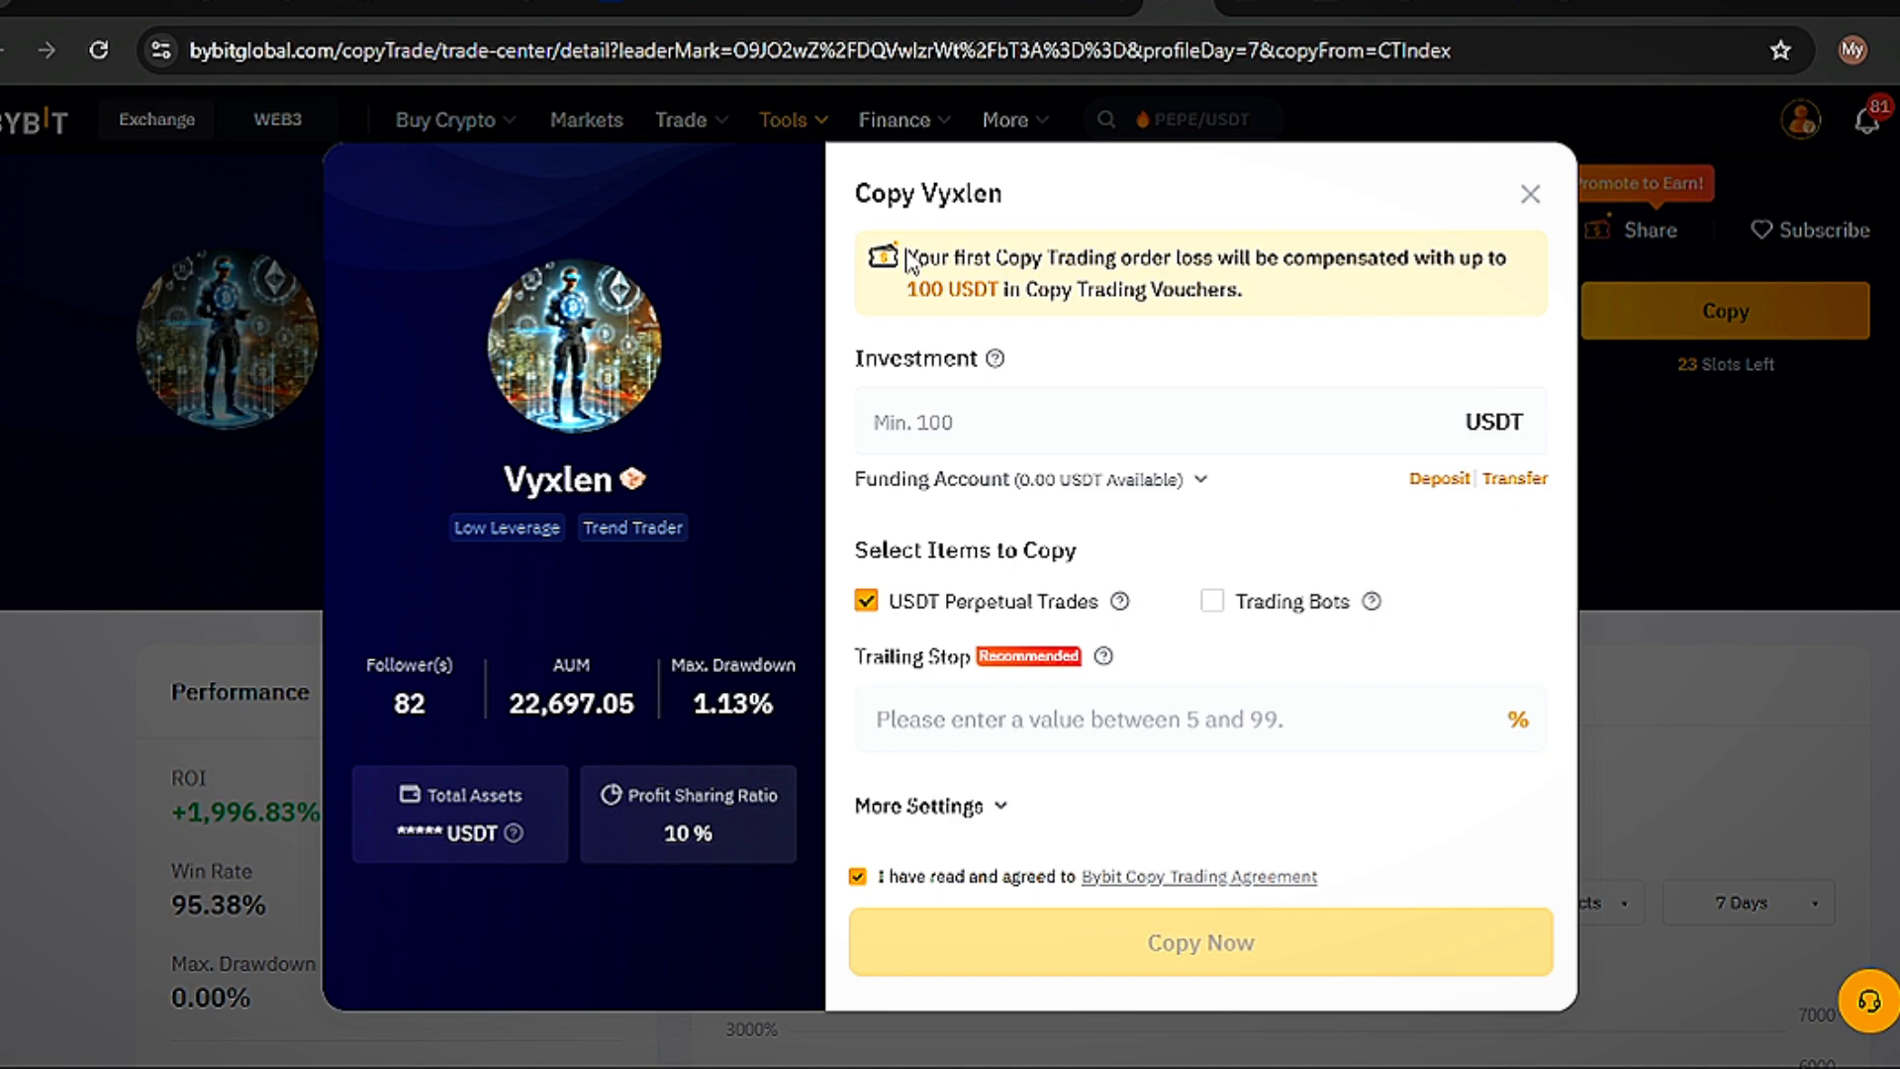
{"action": "left_click_drag", "start_coordinate": [908, 263], "coordinate": [1298, 302]}
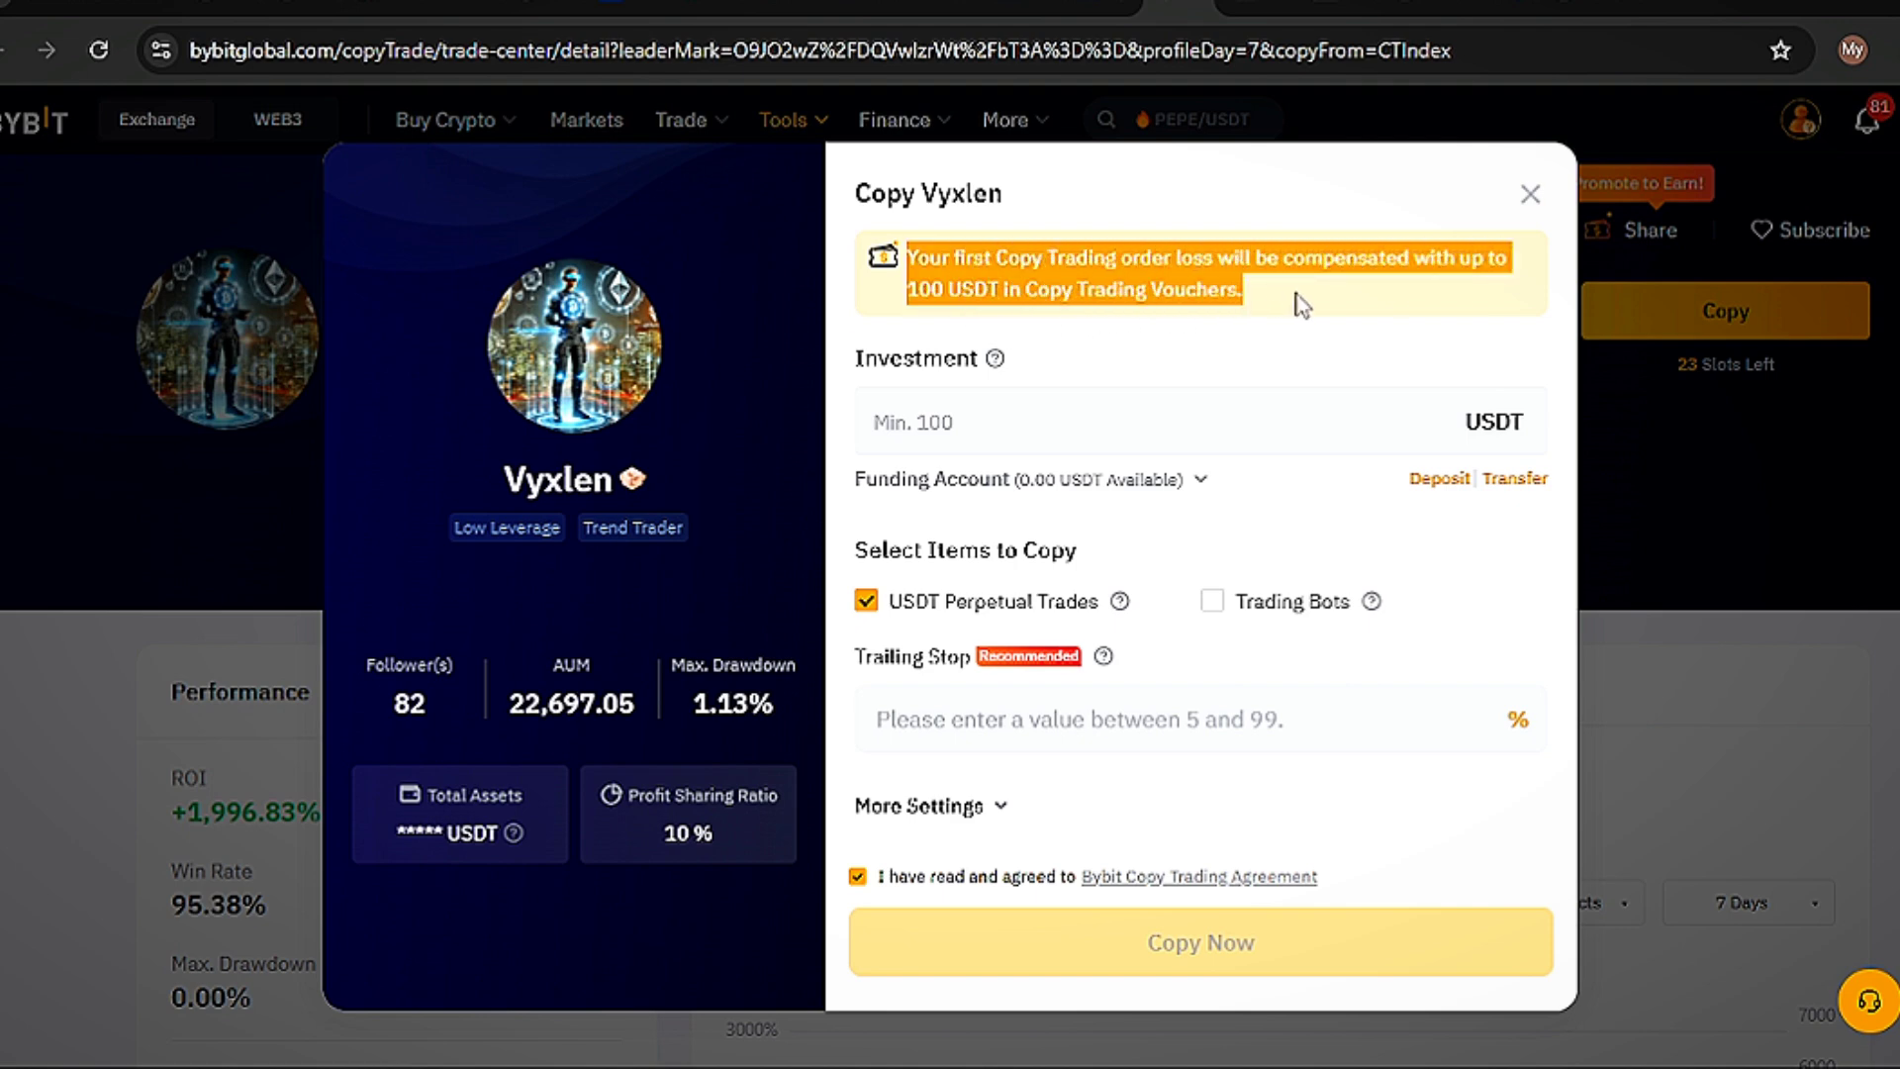
{"action": "left_click", "coordinate": [1300, 303]}
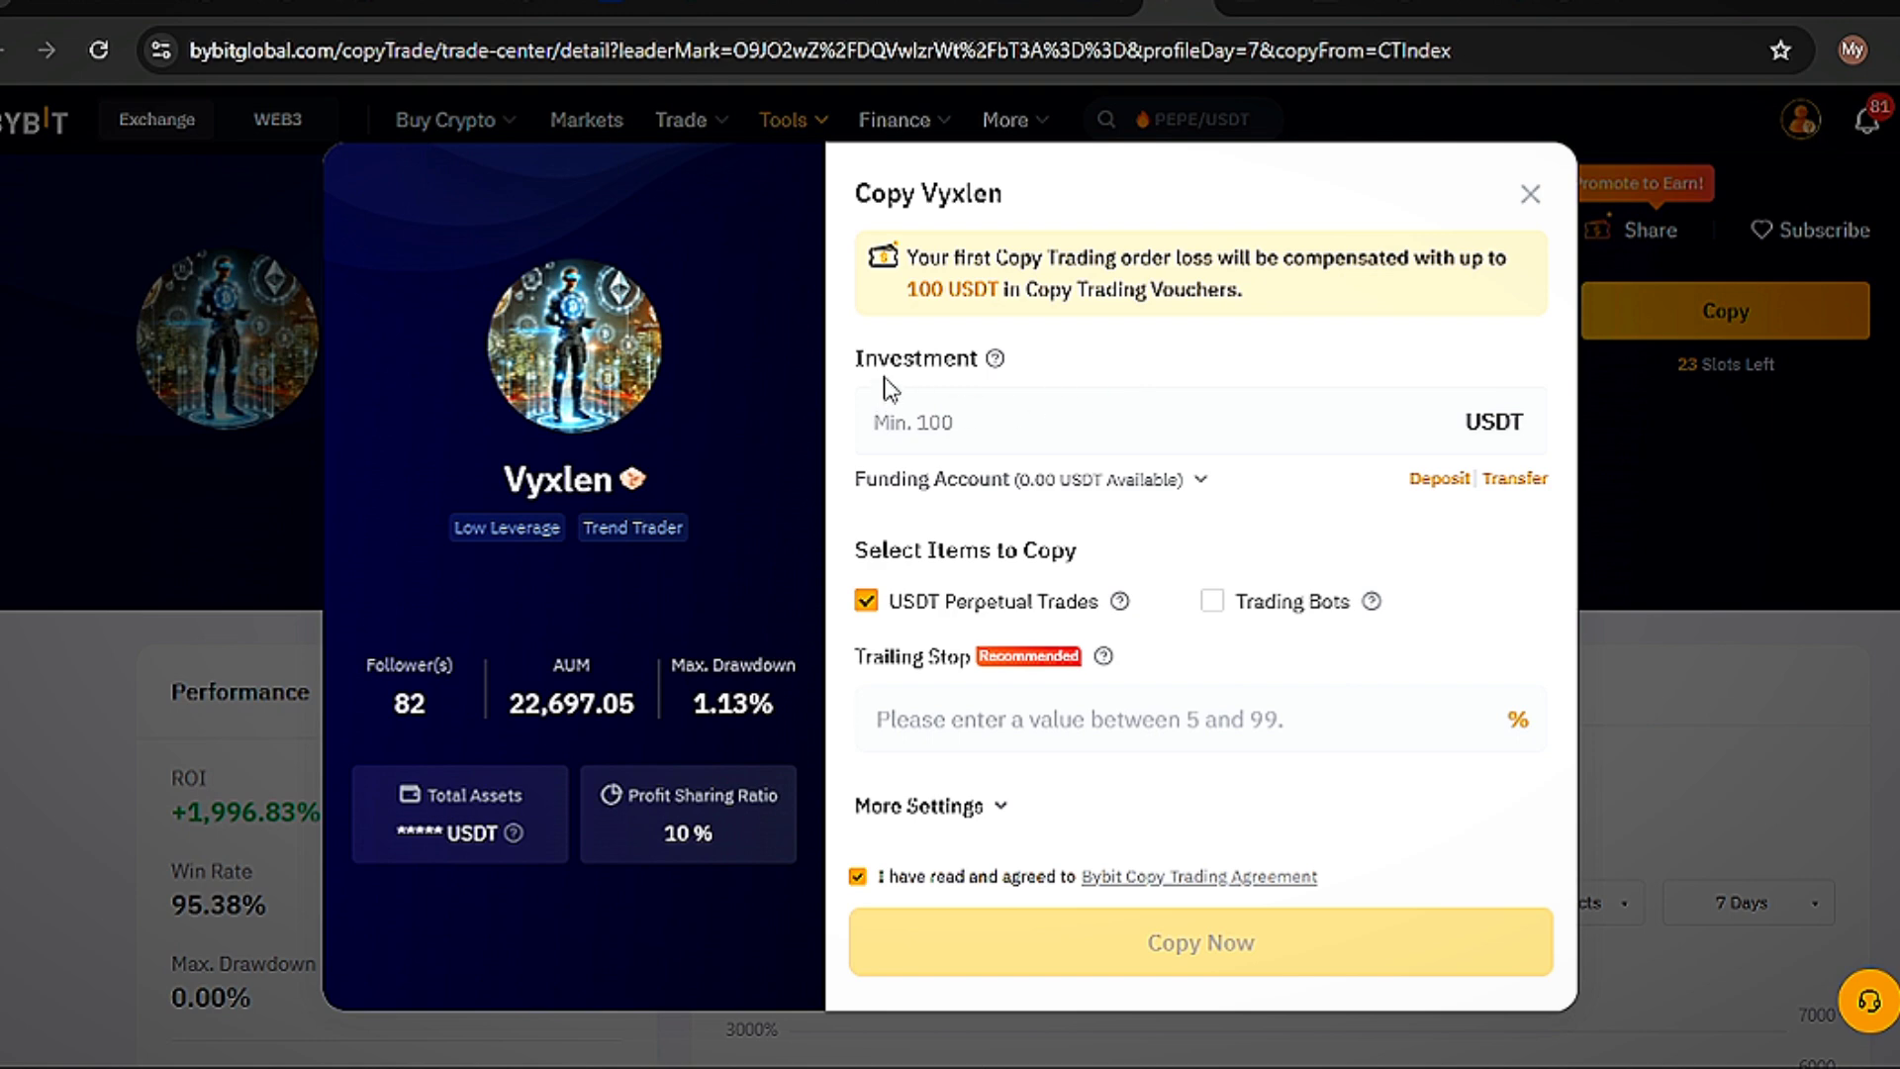
- Try an investment of 100 USDT in the copy order, highlight the message below it, and clear the amount
{"action": "left_click", "coordinate": [896, 418]}
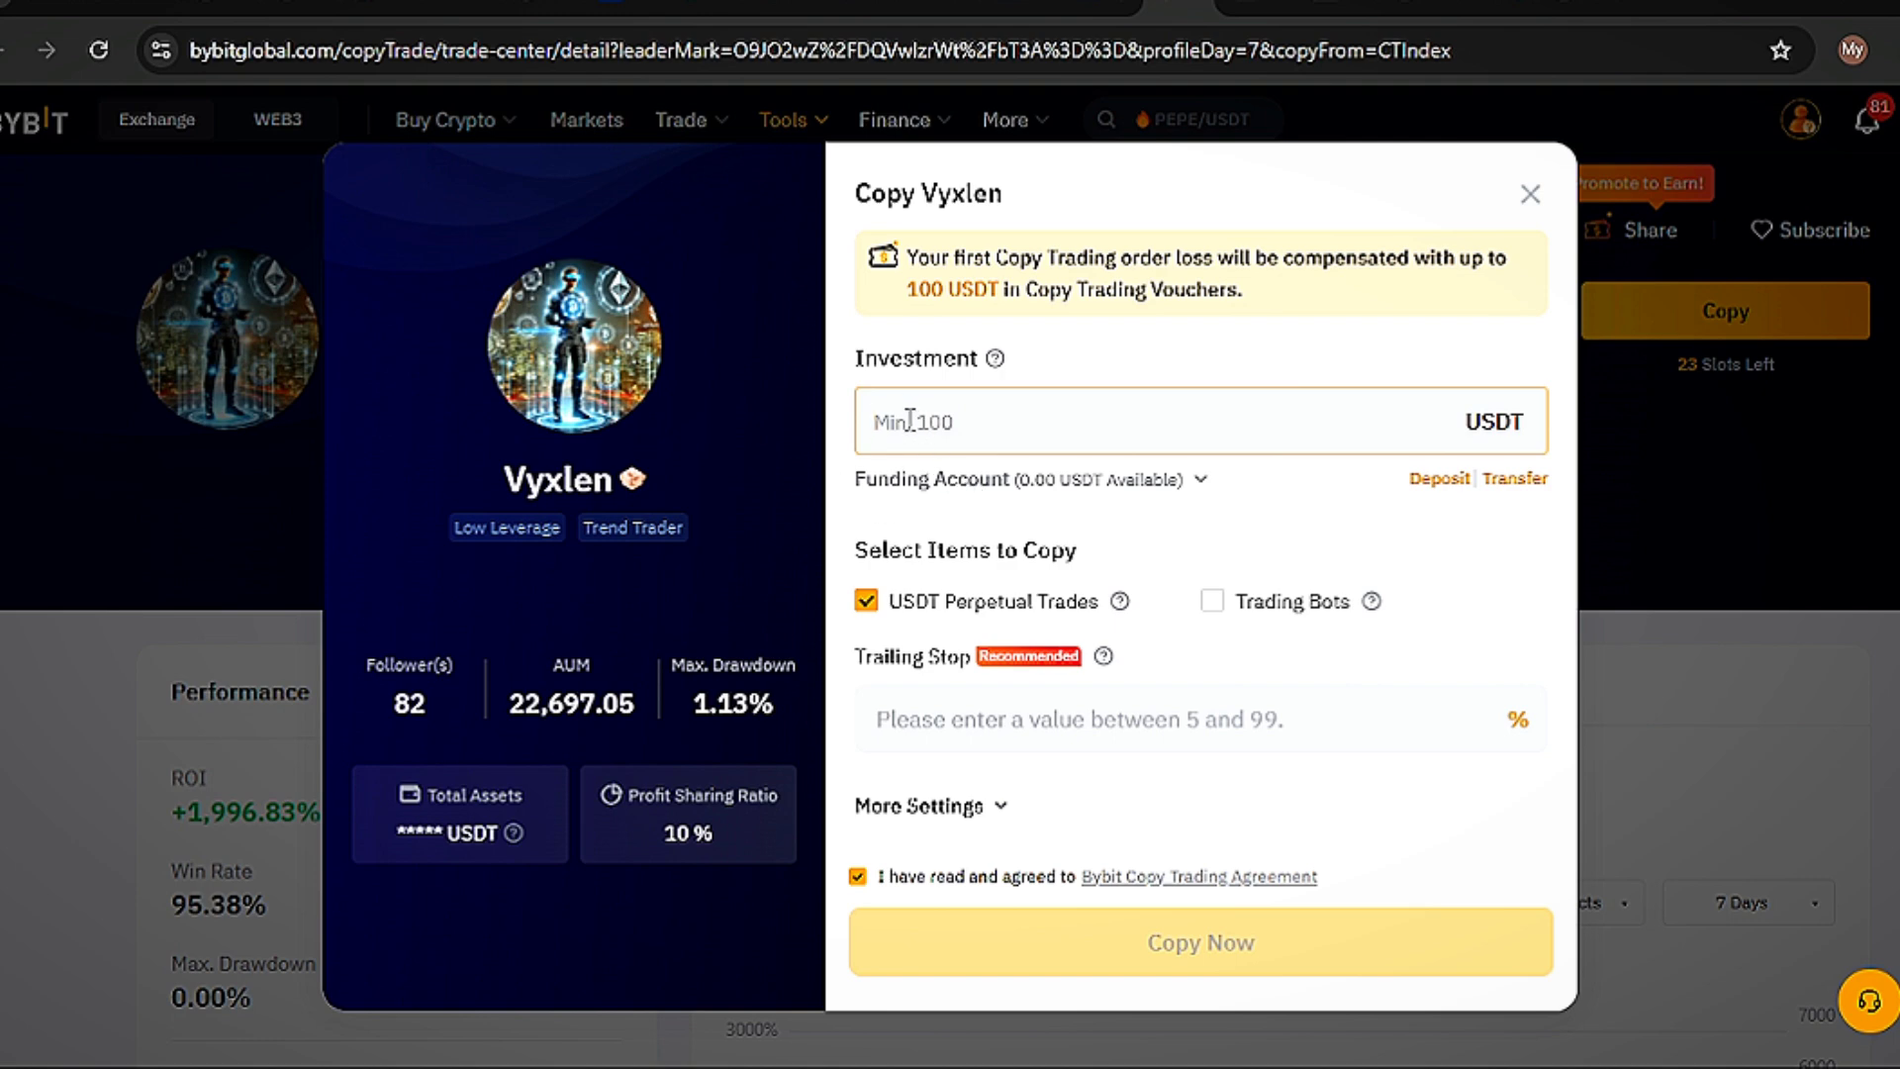
{"action": "type", "text": "100"}
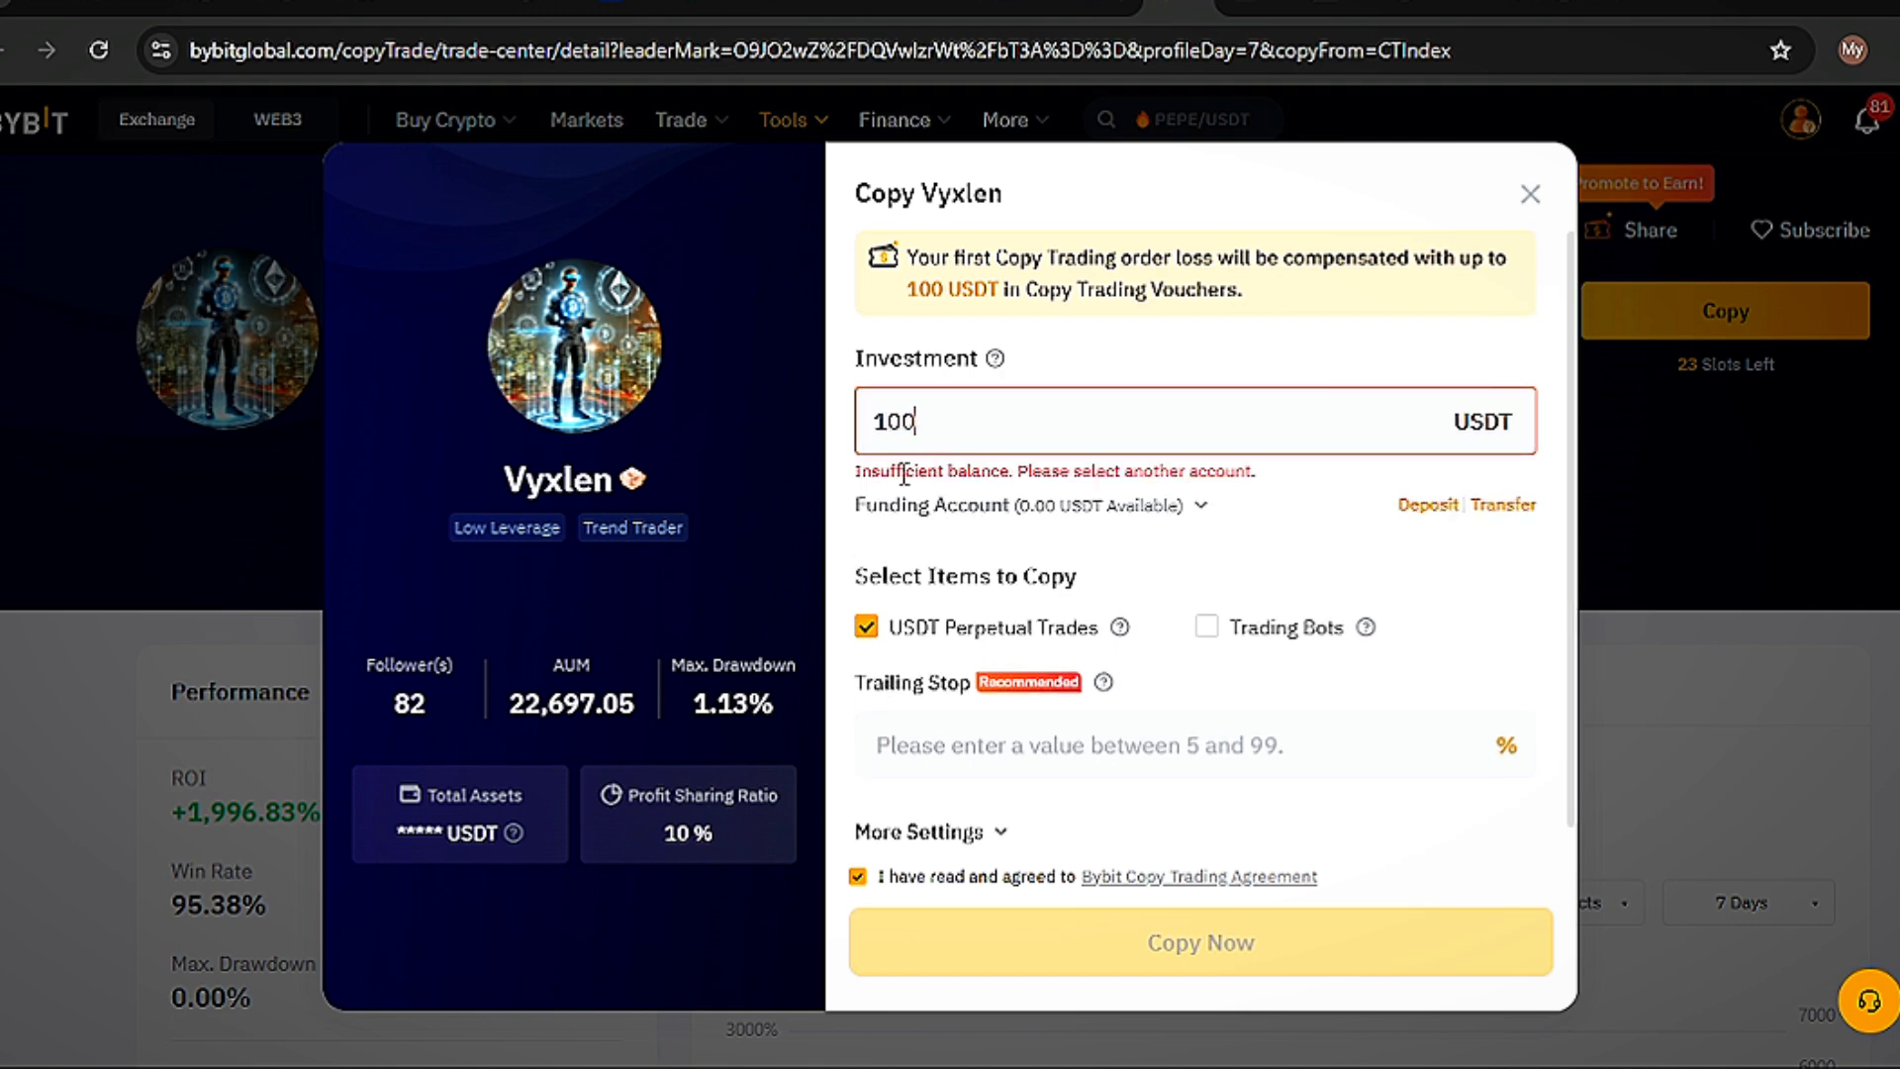
{"action": "left_click_drag", "start_coordinate": [857, 474], "coordinate": [1153, 462]}
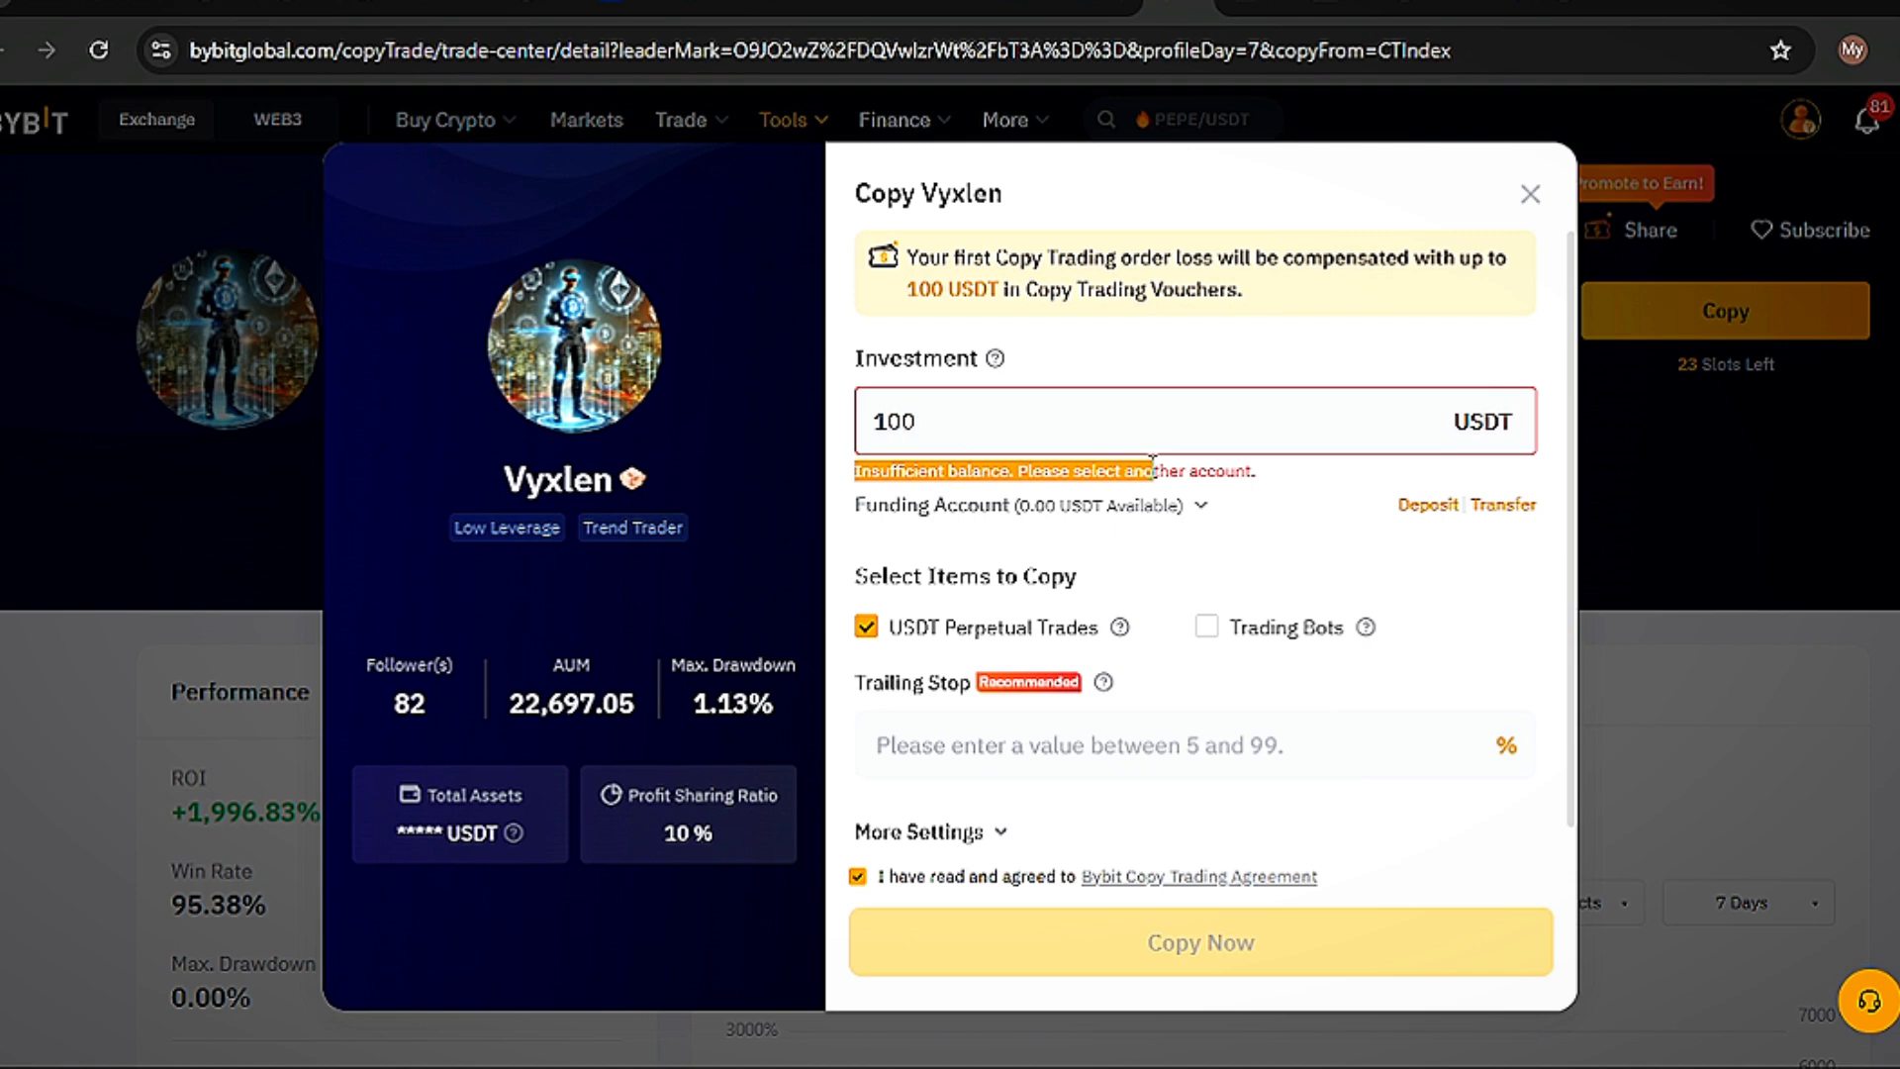
{"action": "left_click", "coordinate": [1018, 445]}
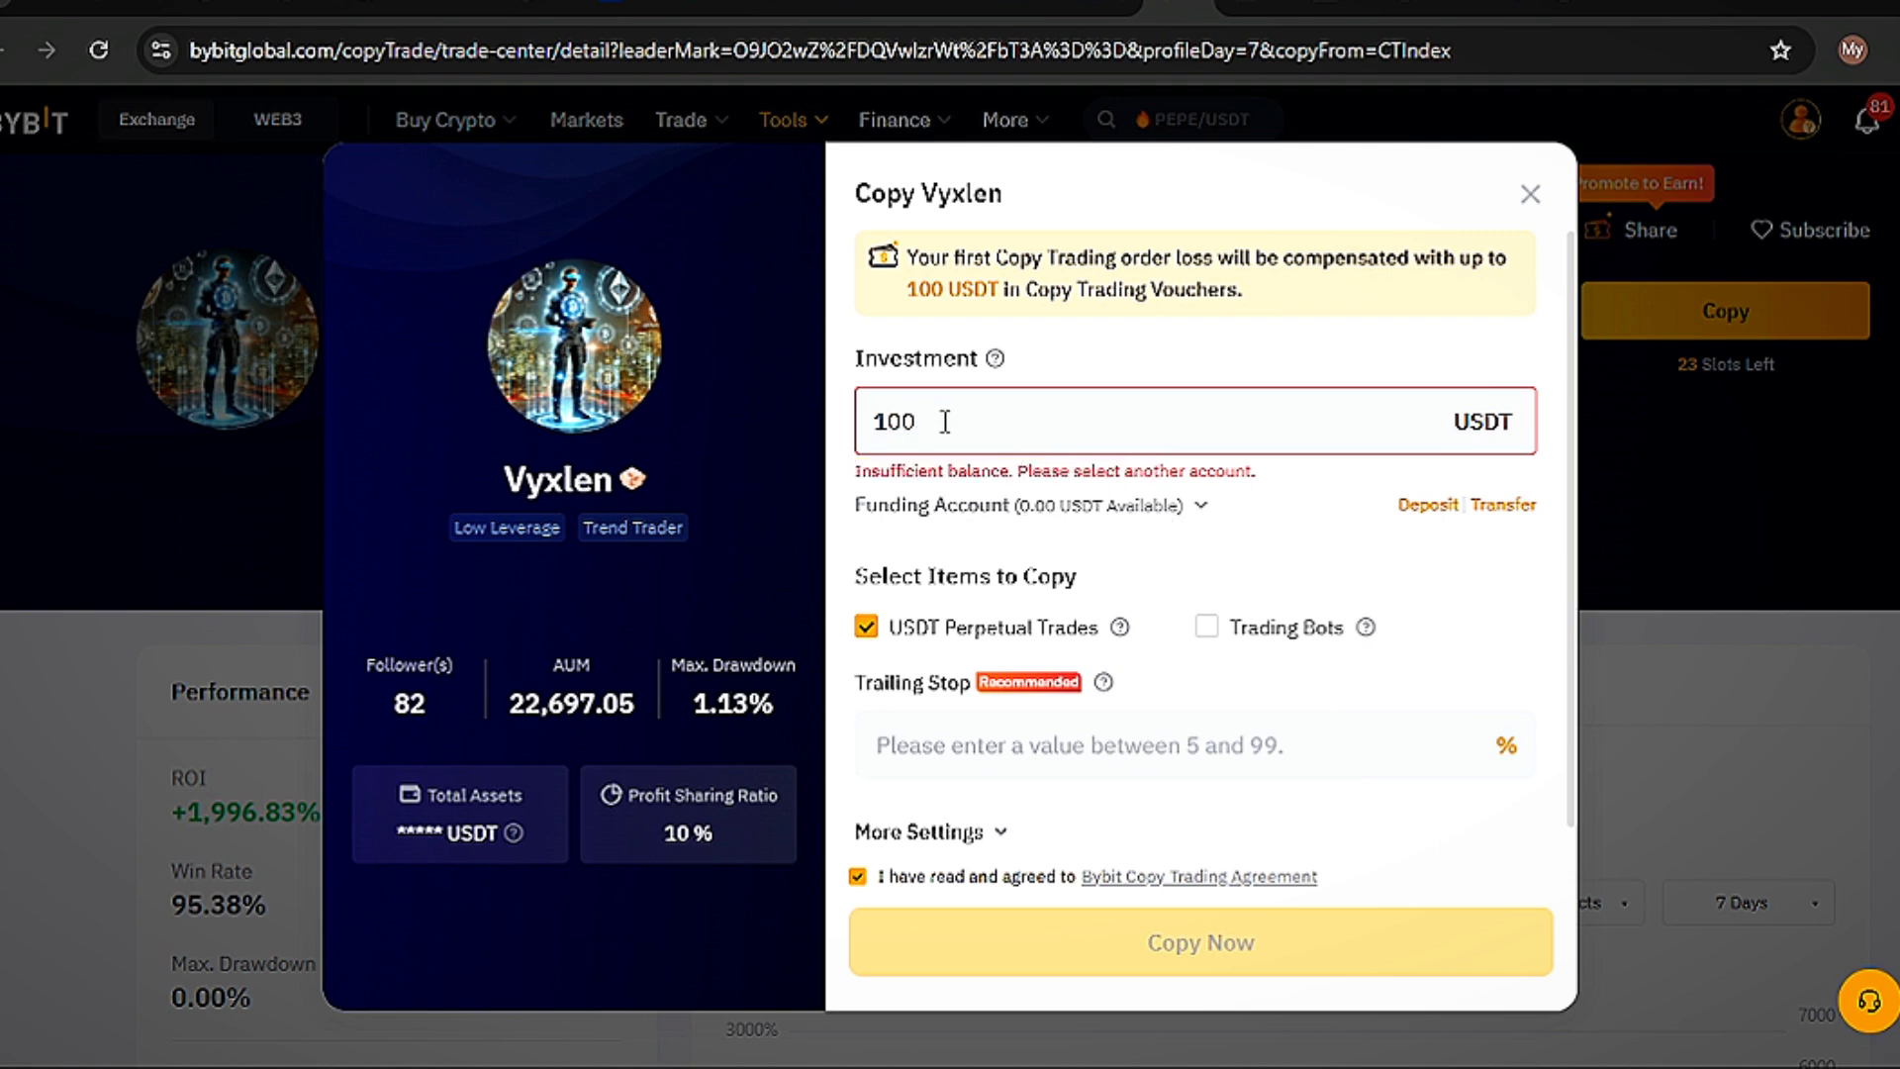
{"action": "left_click_drag", "start_coordinate": [945, 421], "coordinate": [857, 421]}
{"action": "key", "text": "BackSpace"}
- Highlight the Trailing Stop label in the copy order form and check its percentage field without entering a value
{"action": "left_click", "coordinate": [1034, 687]}
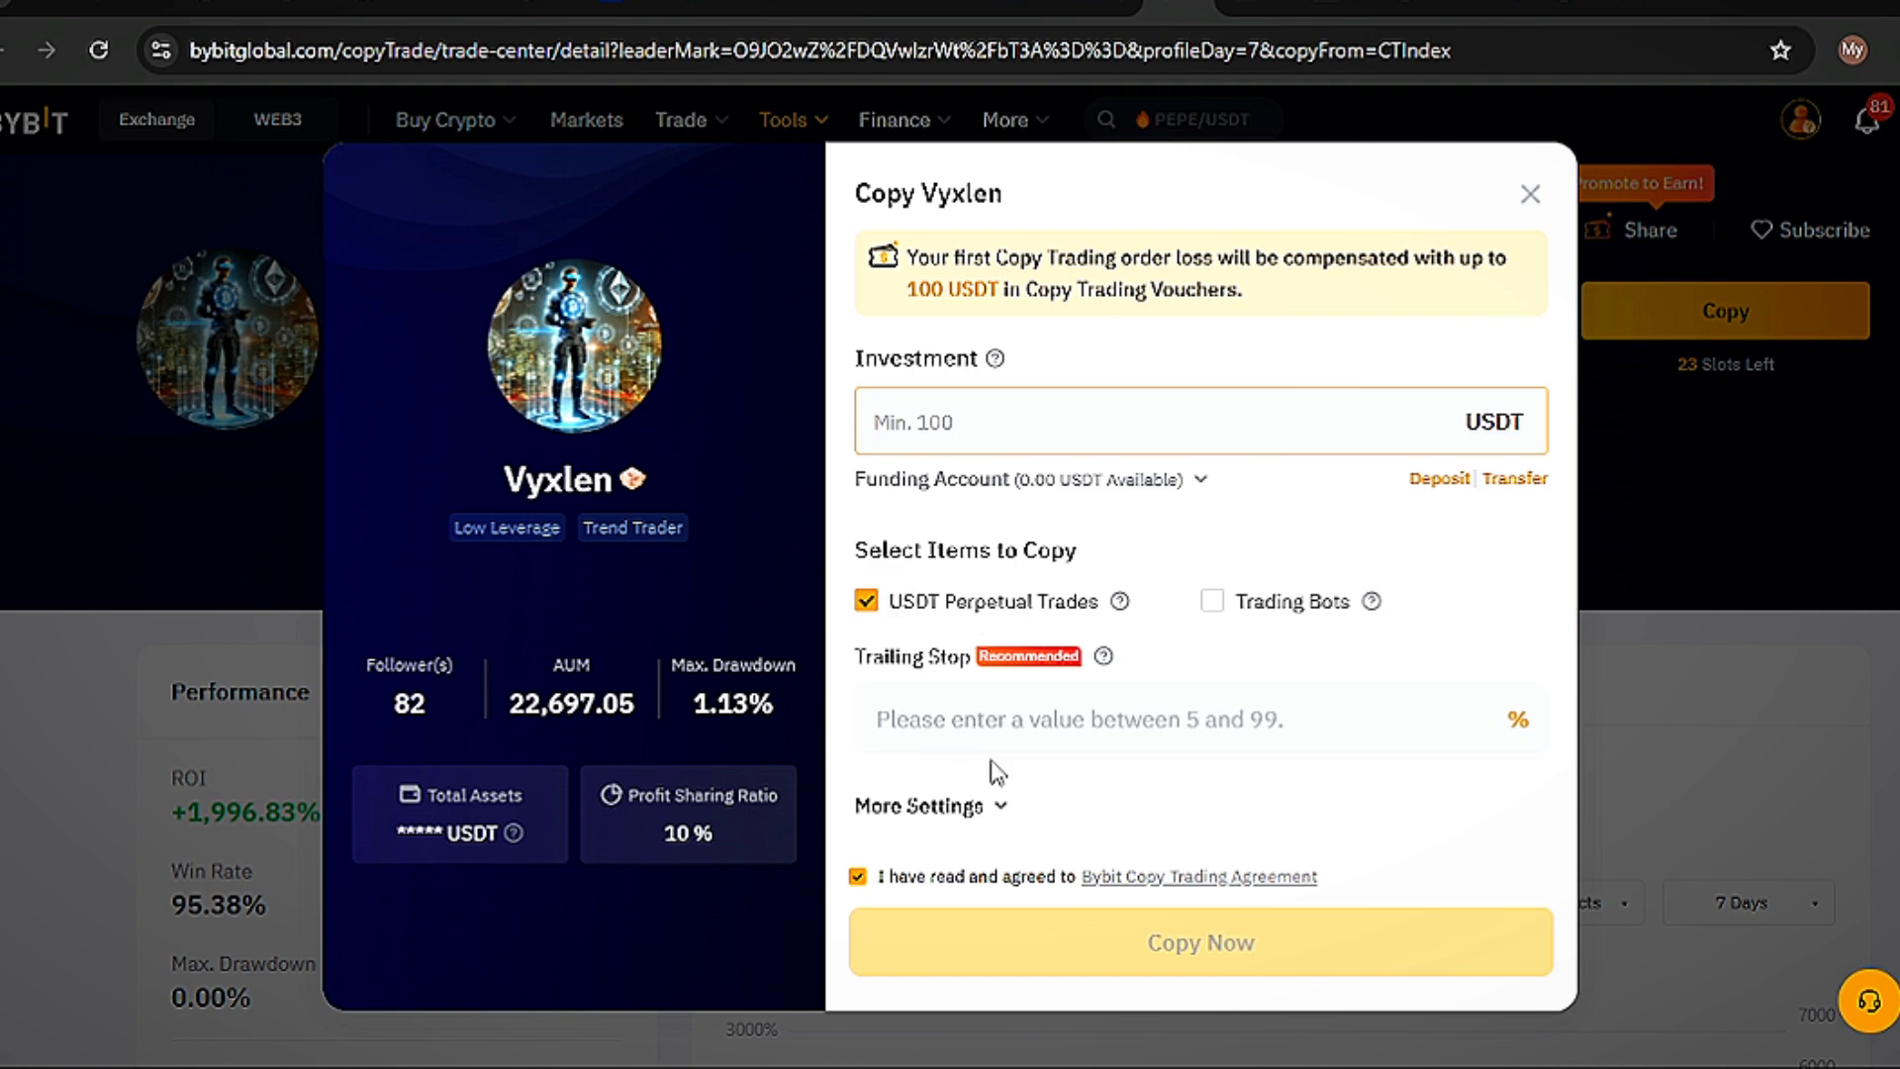
{"action": "left_click", "coordinate": [857, 680]}
{"action": "left_click_drag", "start_coordinate": [857, 681], "coordinate": [999, 671]}
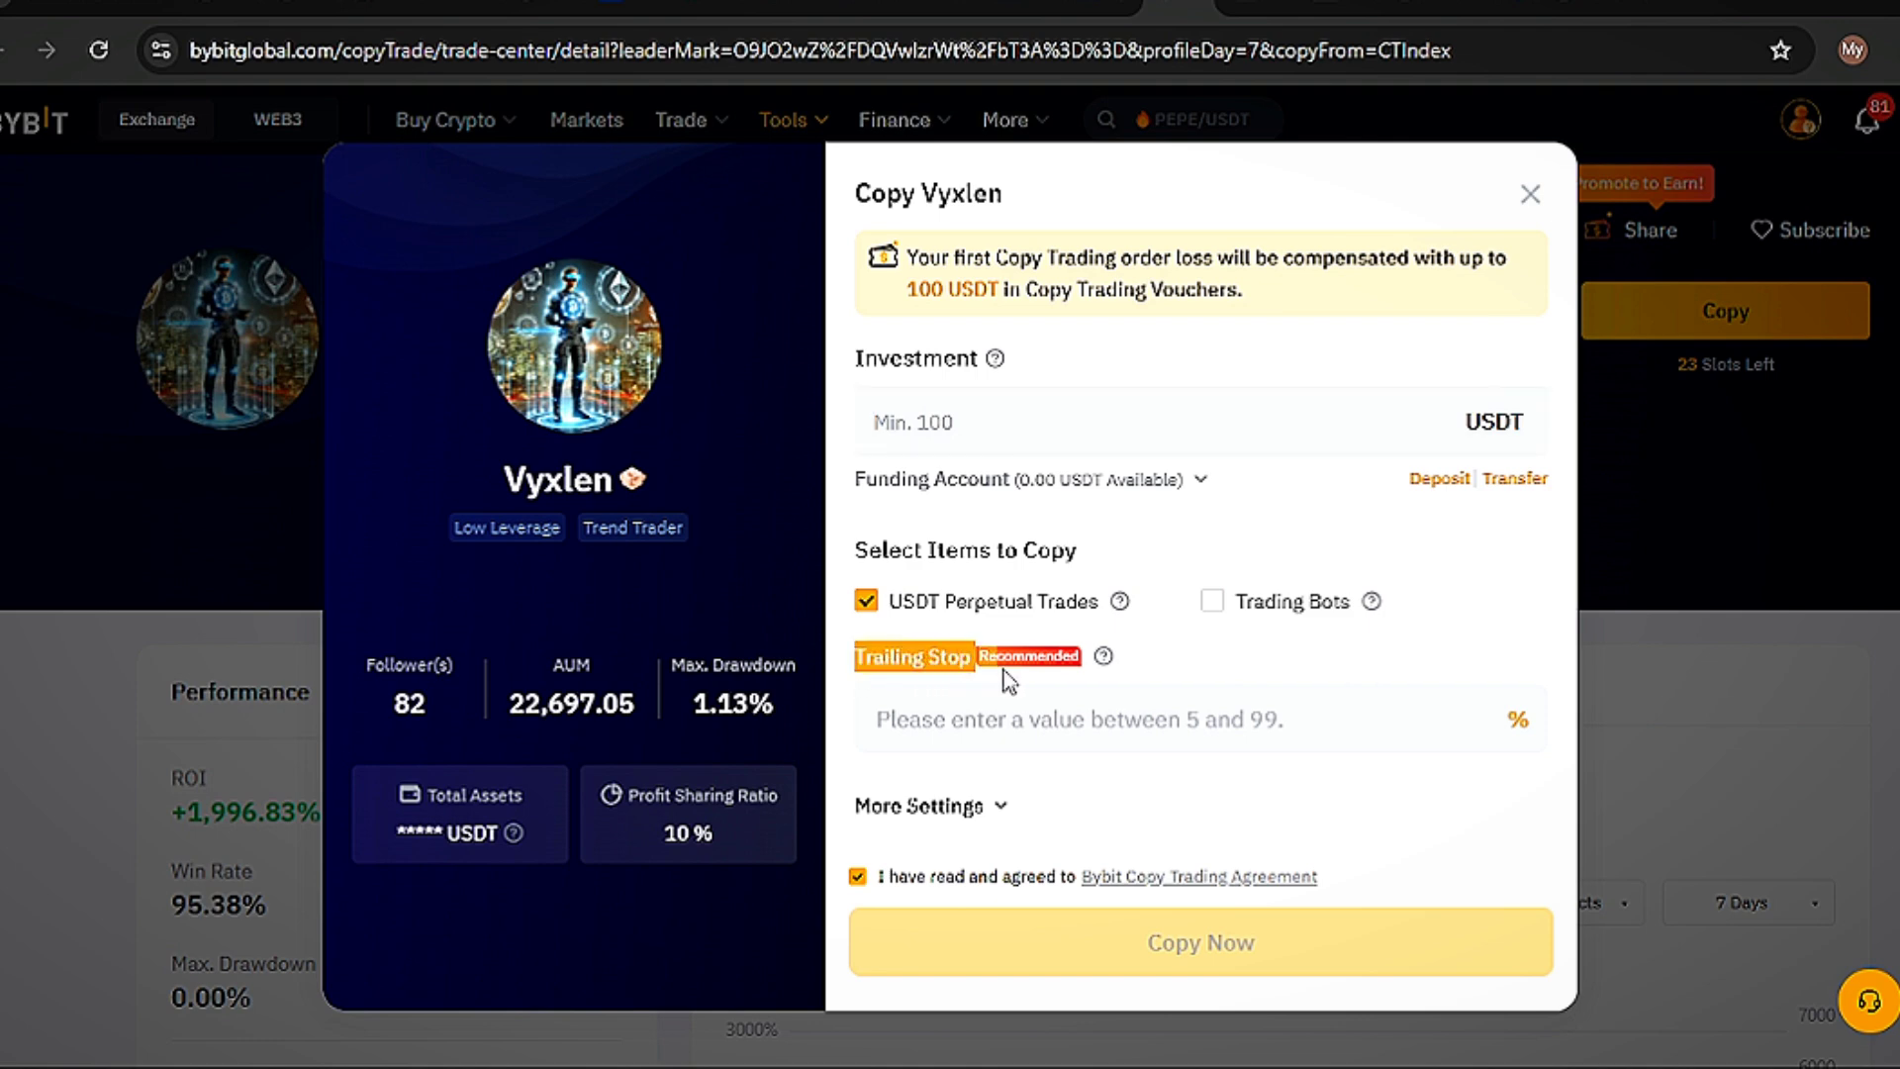
{"action": "left_click", "coordinate": [935, 690]}
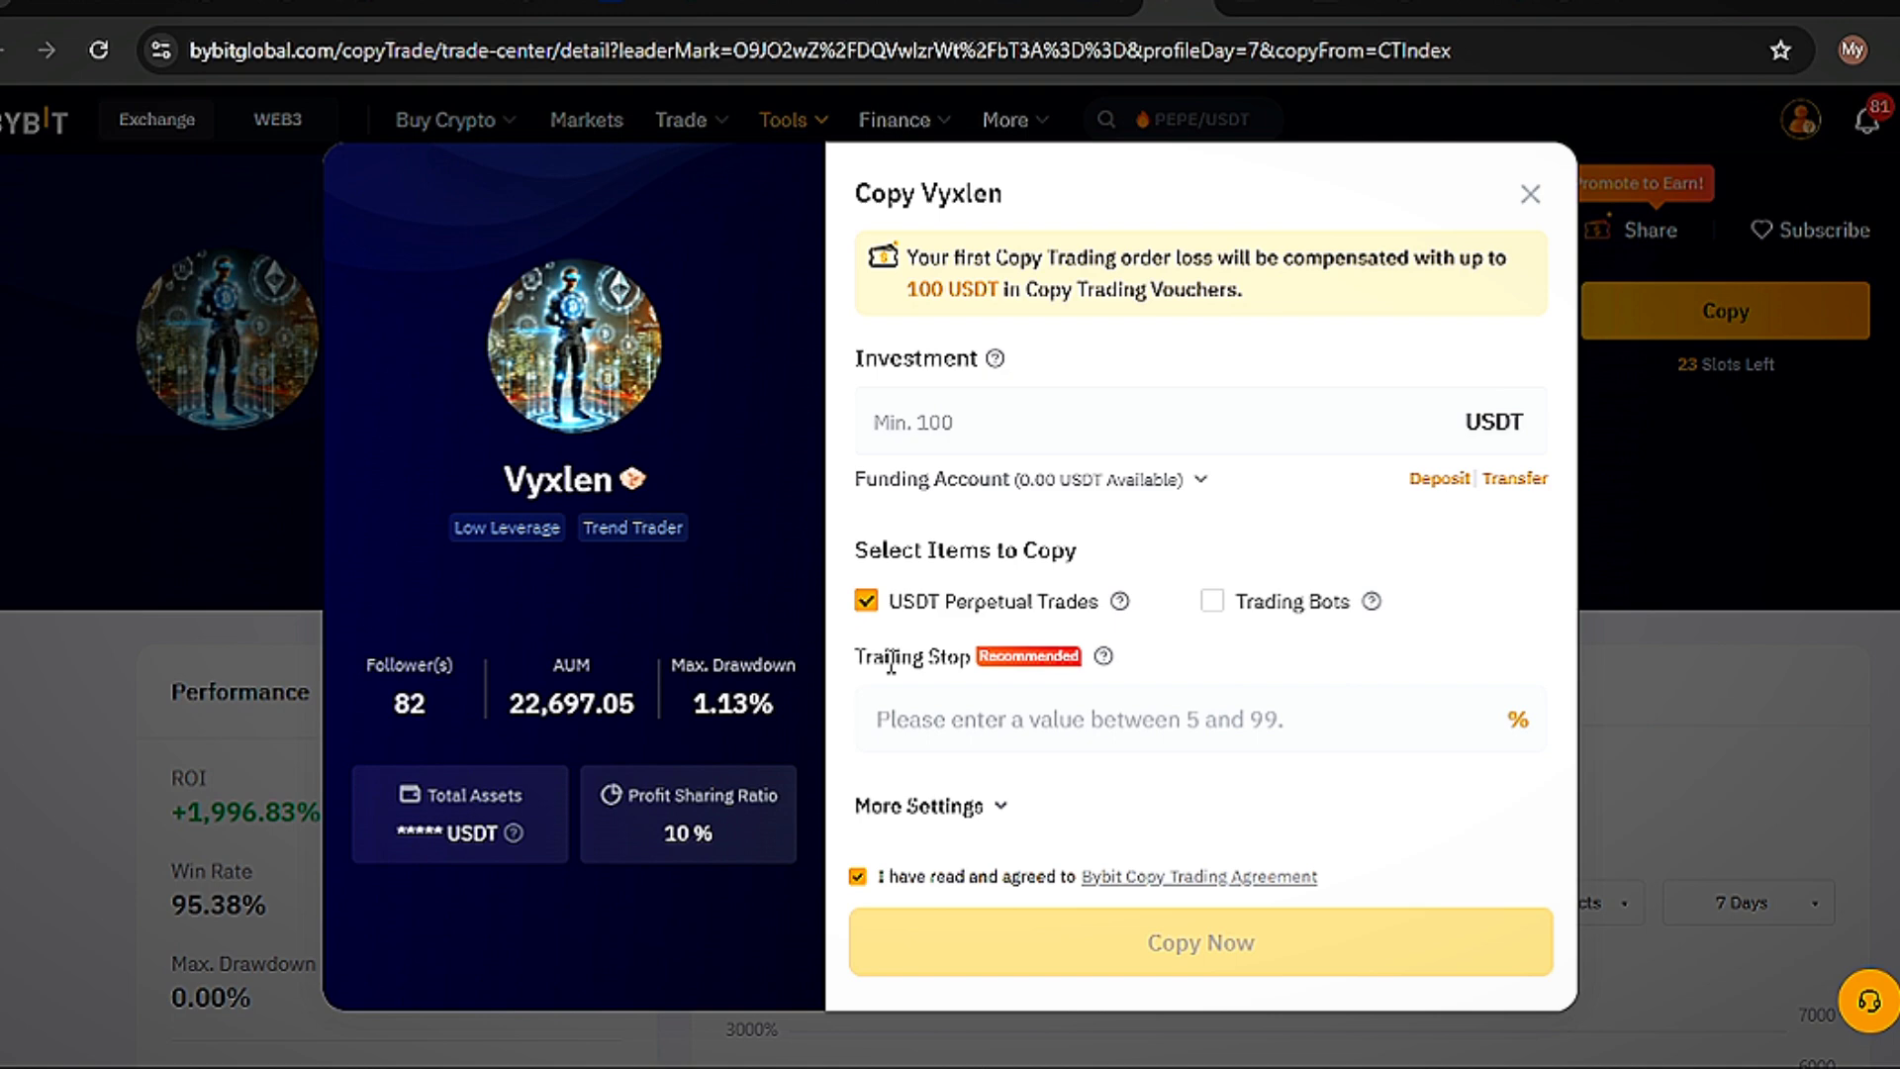
{"action": "left_click_drag", "start_coordinate": [865, 661], "coordinate": [904, 663]}
{"action": "left_click", "coordinate": [1212, 663]}
{"action": "left_click", "coordinate": [1138, 718]}
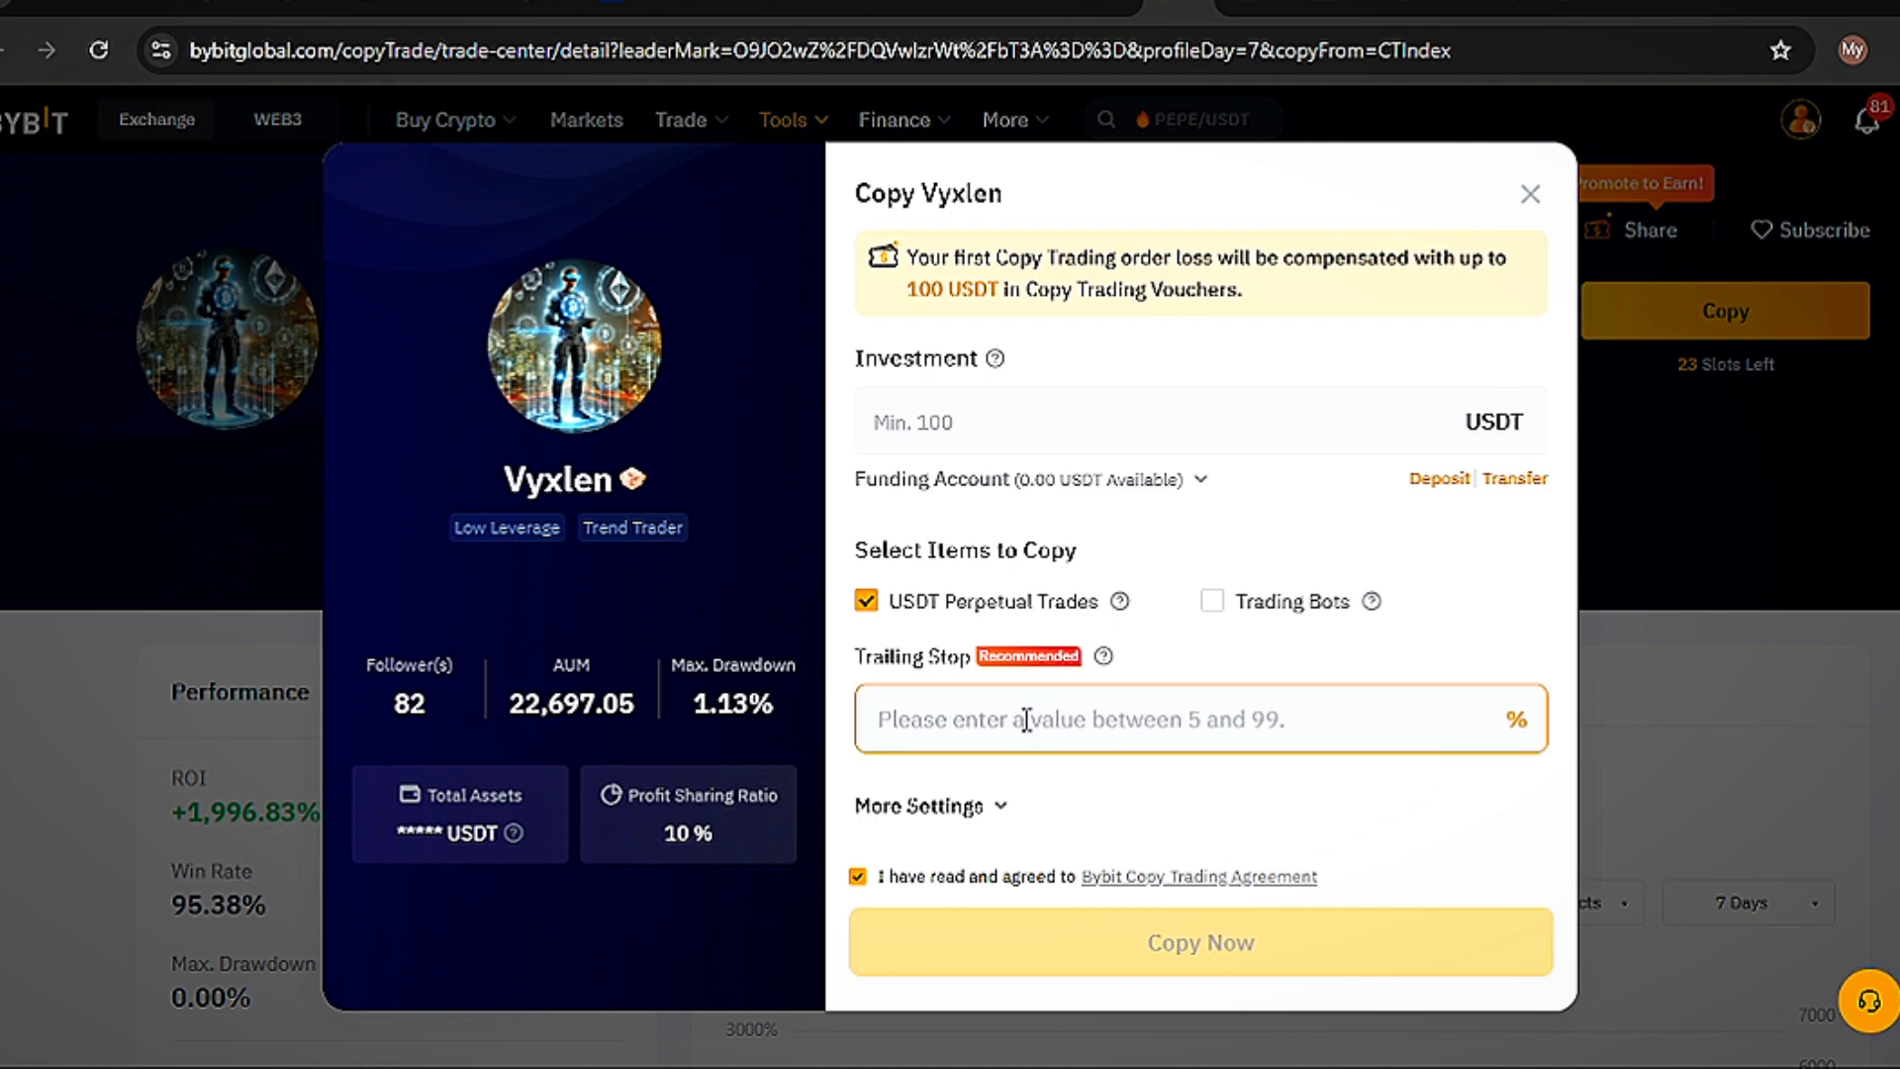
{"action": "left_click", "coordinate": [1017, 665]}
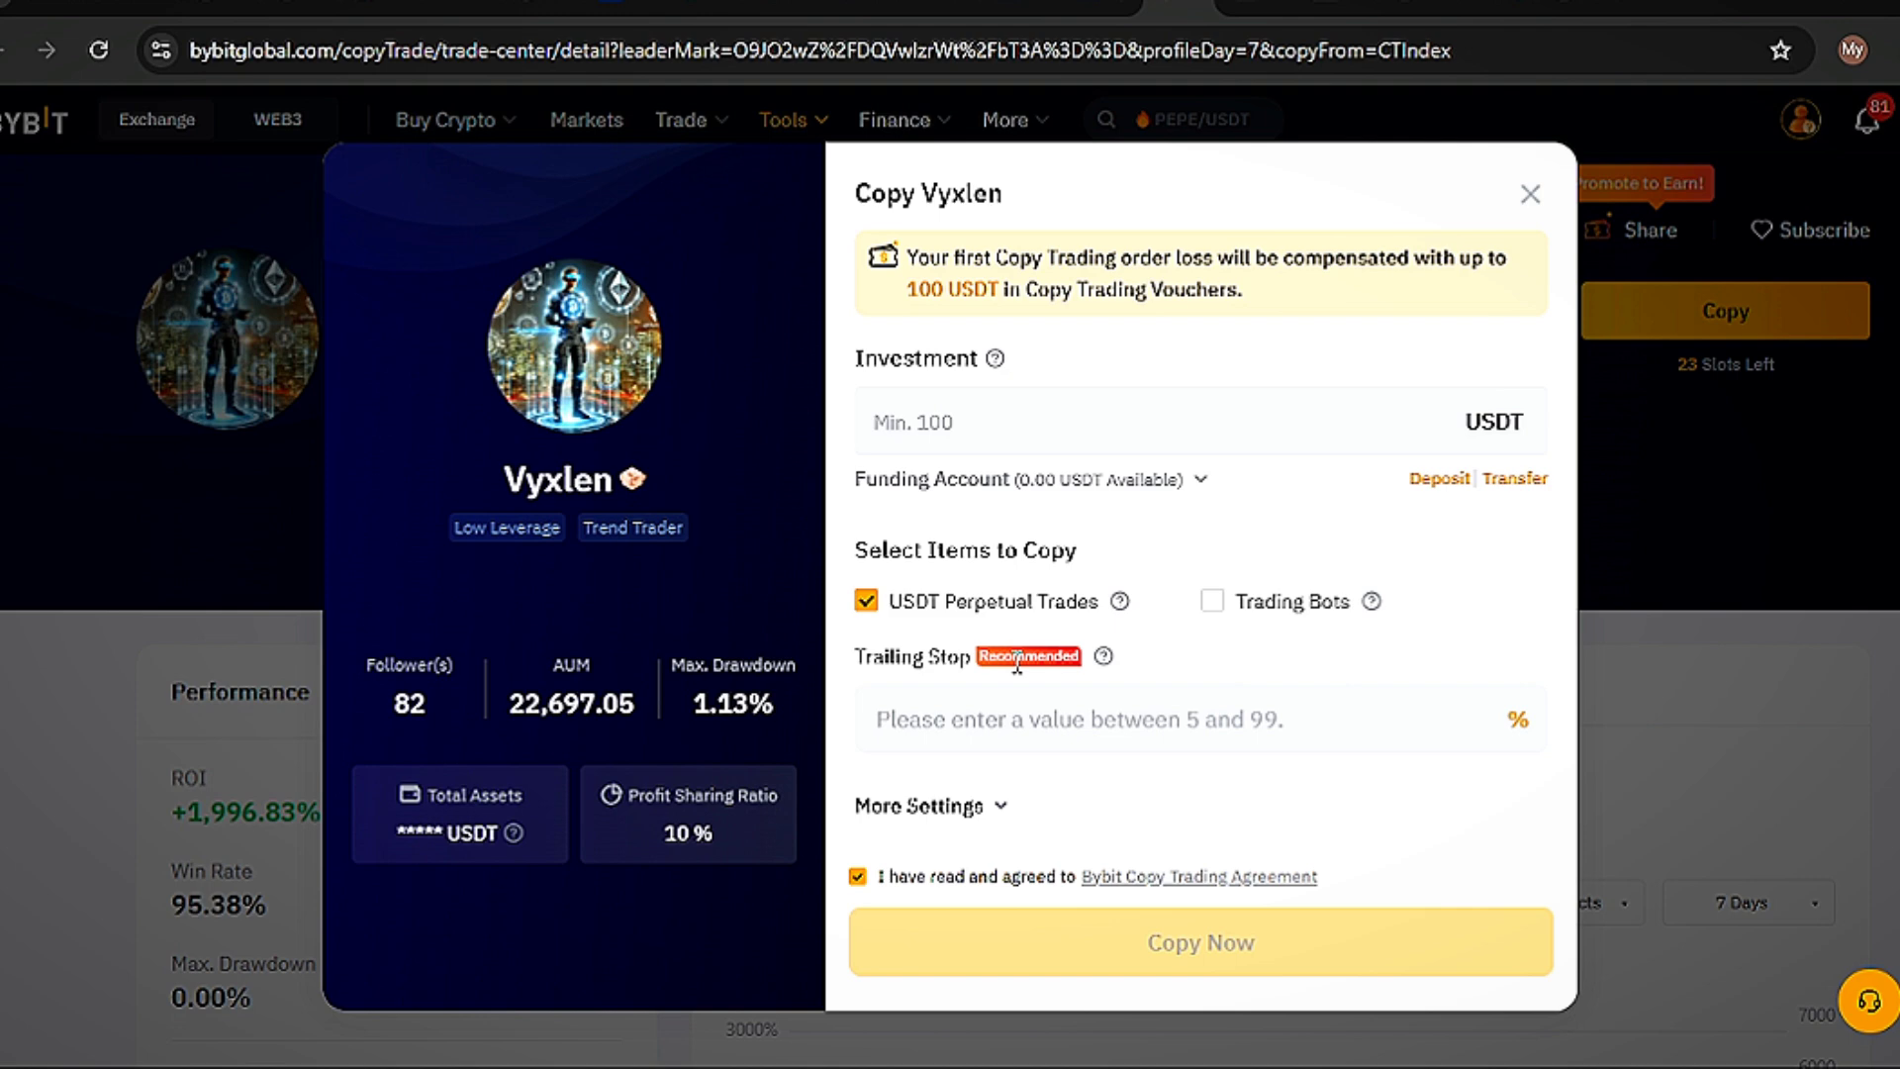
- Try an investment of 1100 USDT in the copy order, and close the form without copying the trader
{"action": "left_click", "coordinate": [909, 419]}
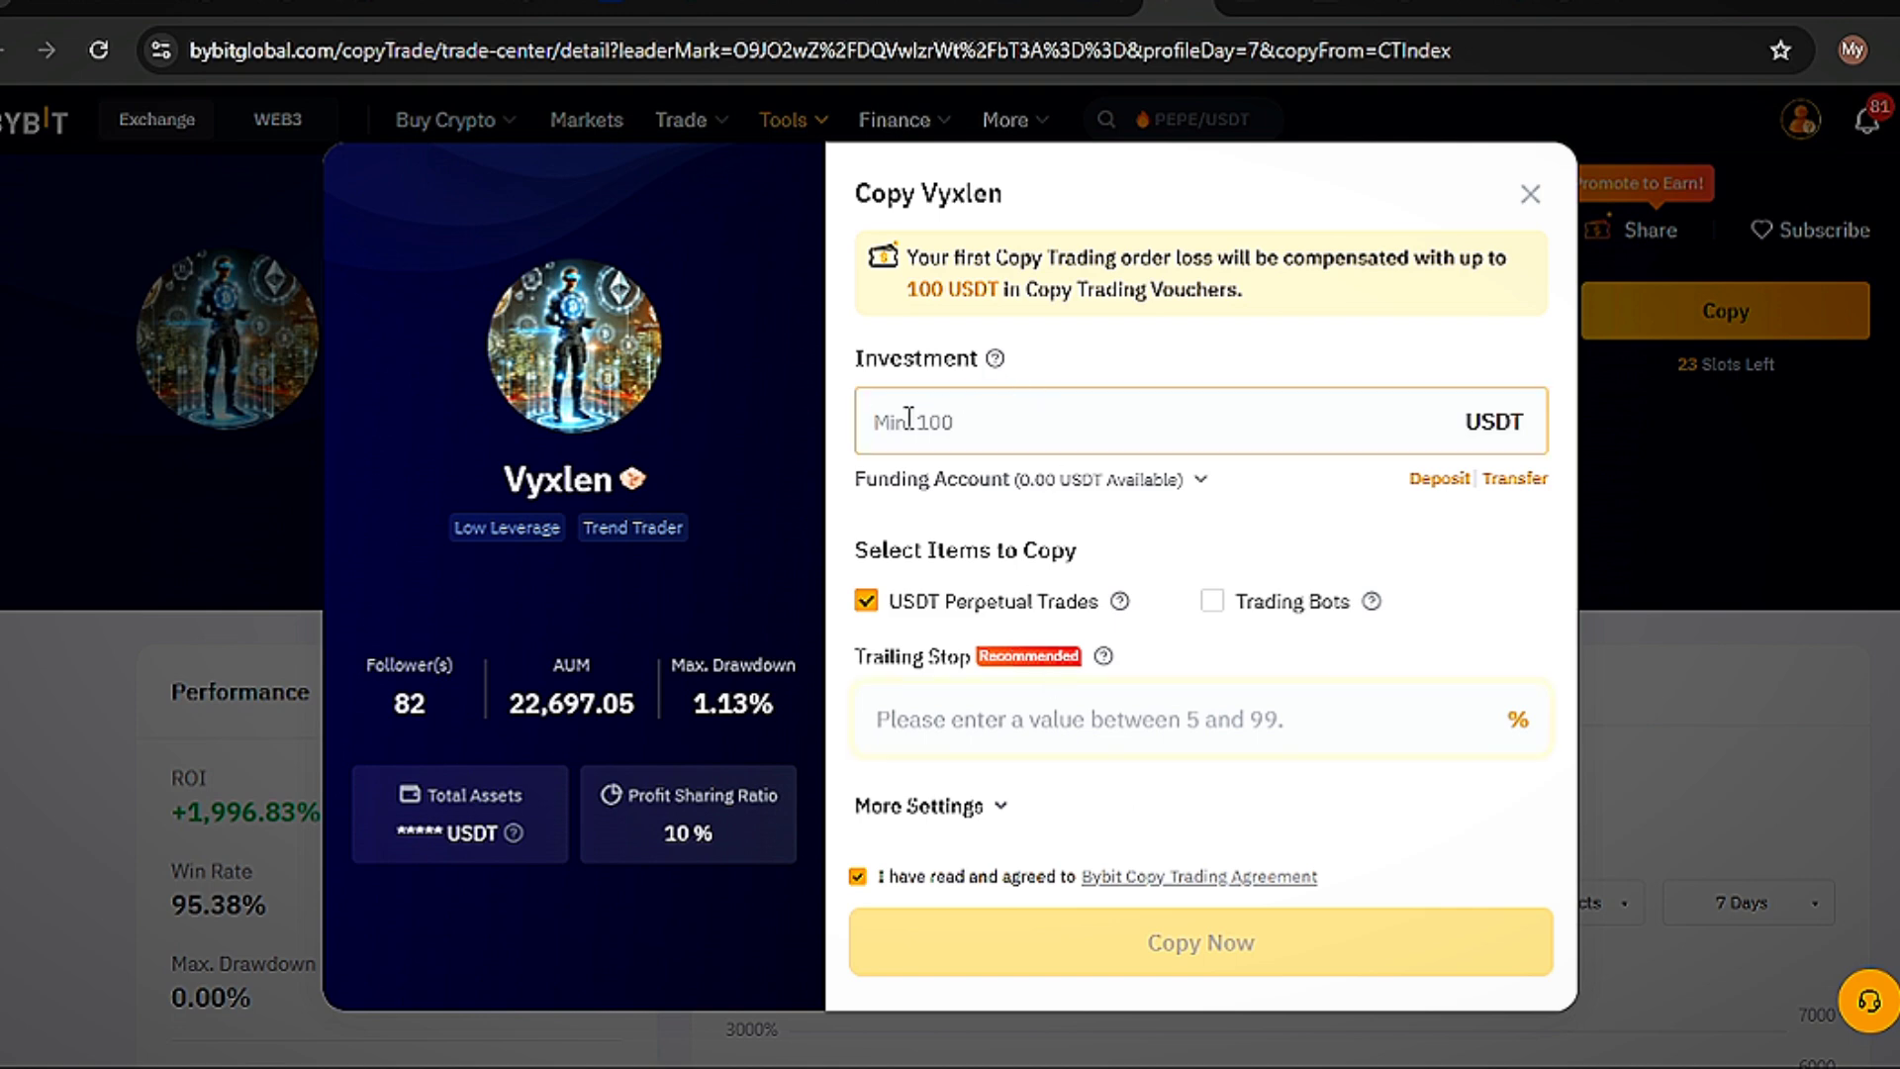
{"action": "type", "text": "100"}
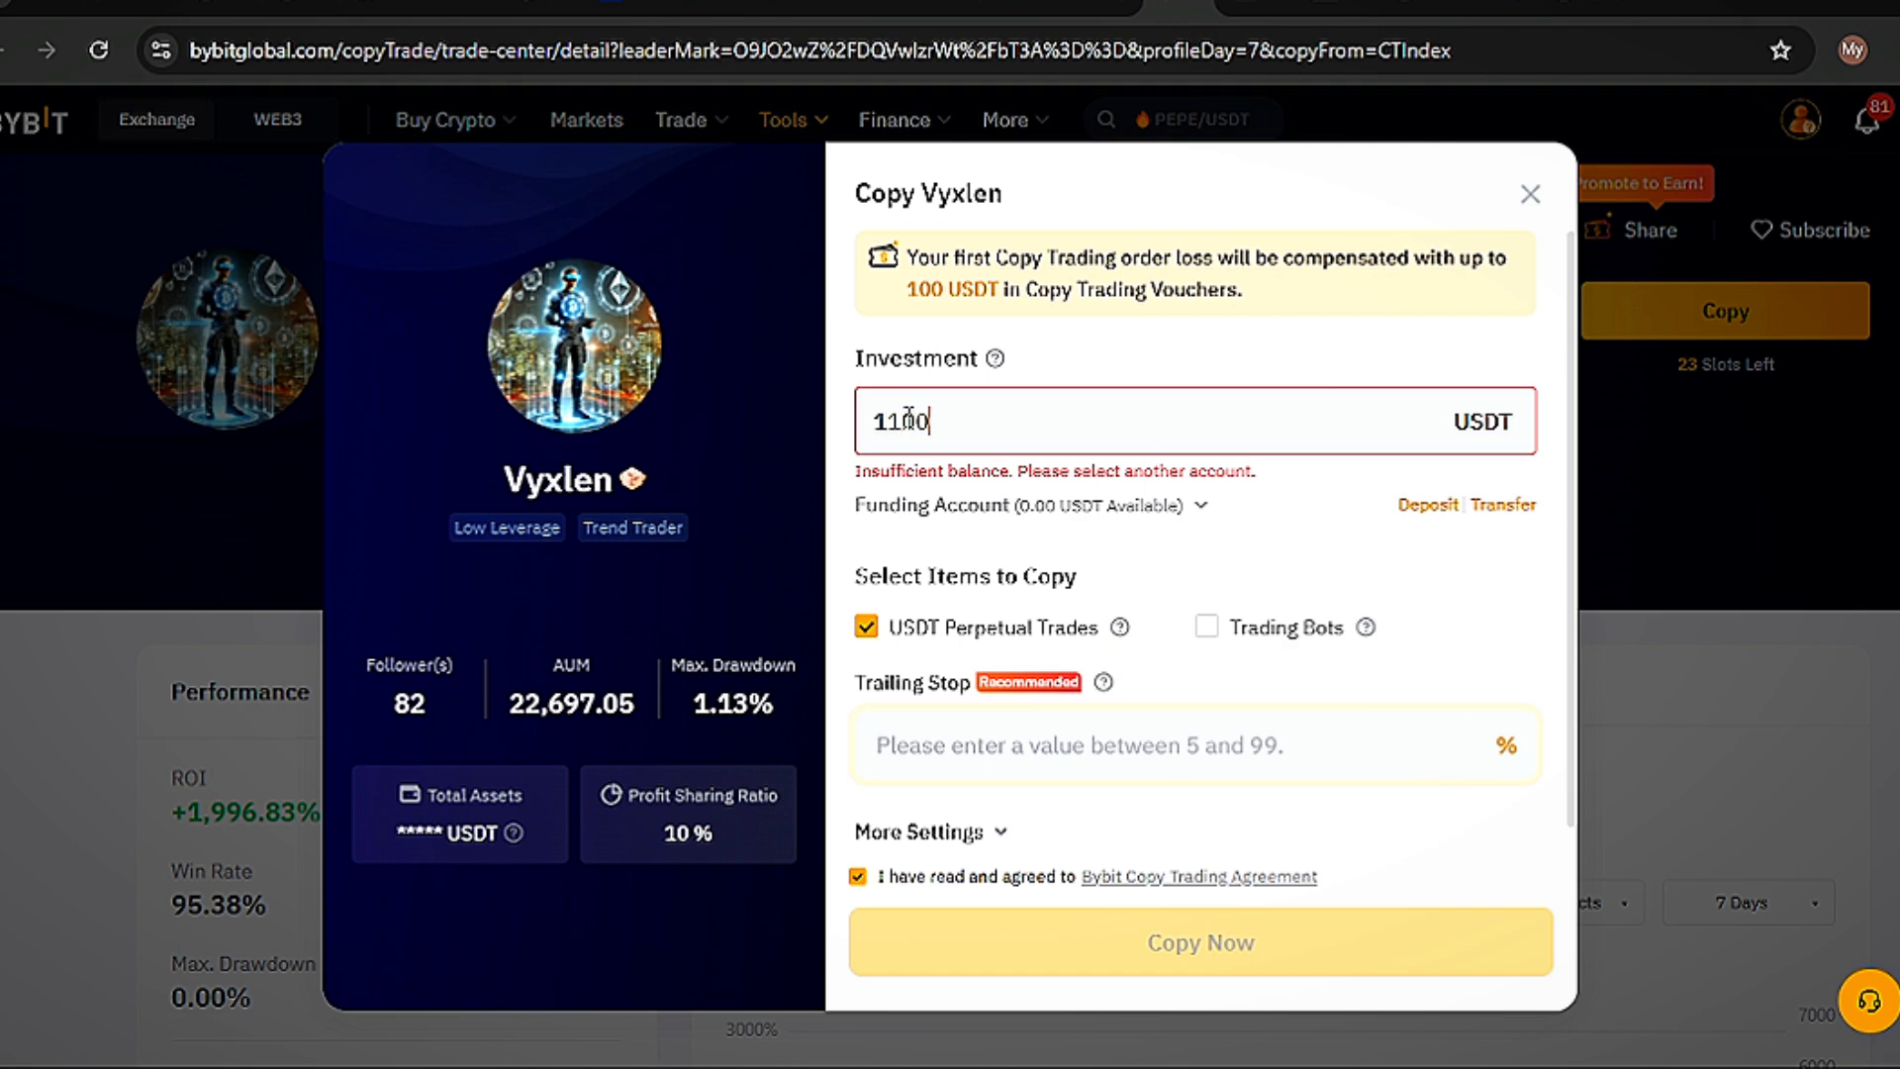
{"action": "key", "text": "BackSpace"}
{"action": "key", "text": "BackSpace"}
{"action": "type", "text": "00"}
{"action": "left_click", "coordinate": [1529, 195]}
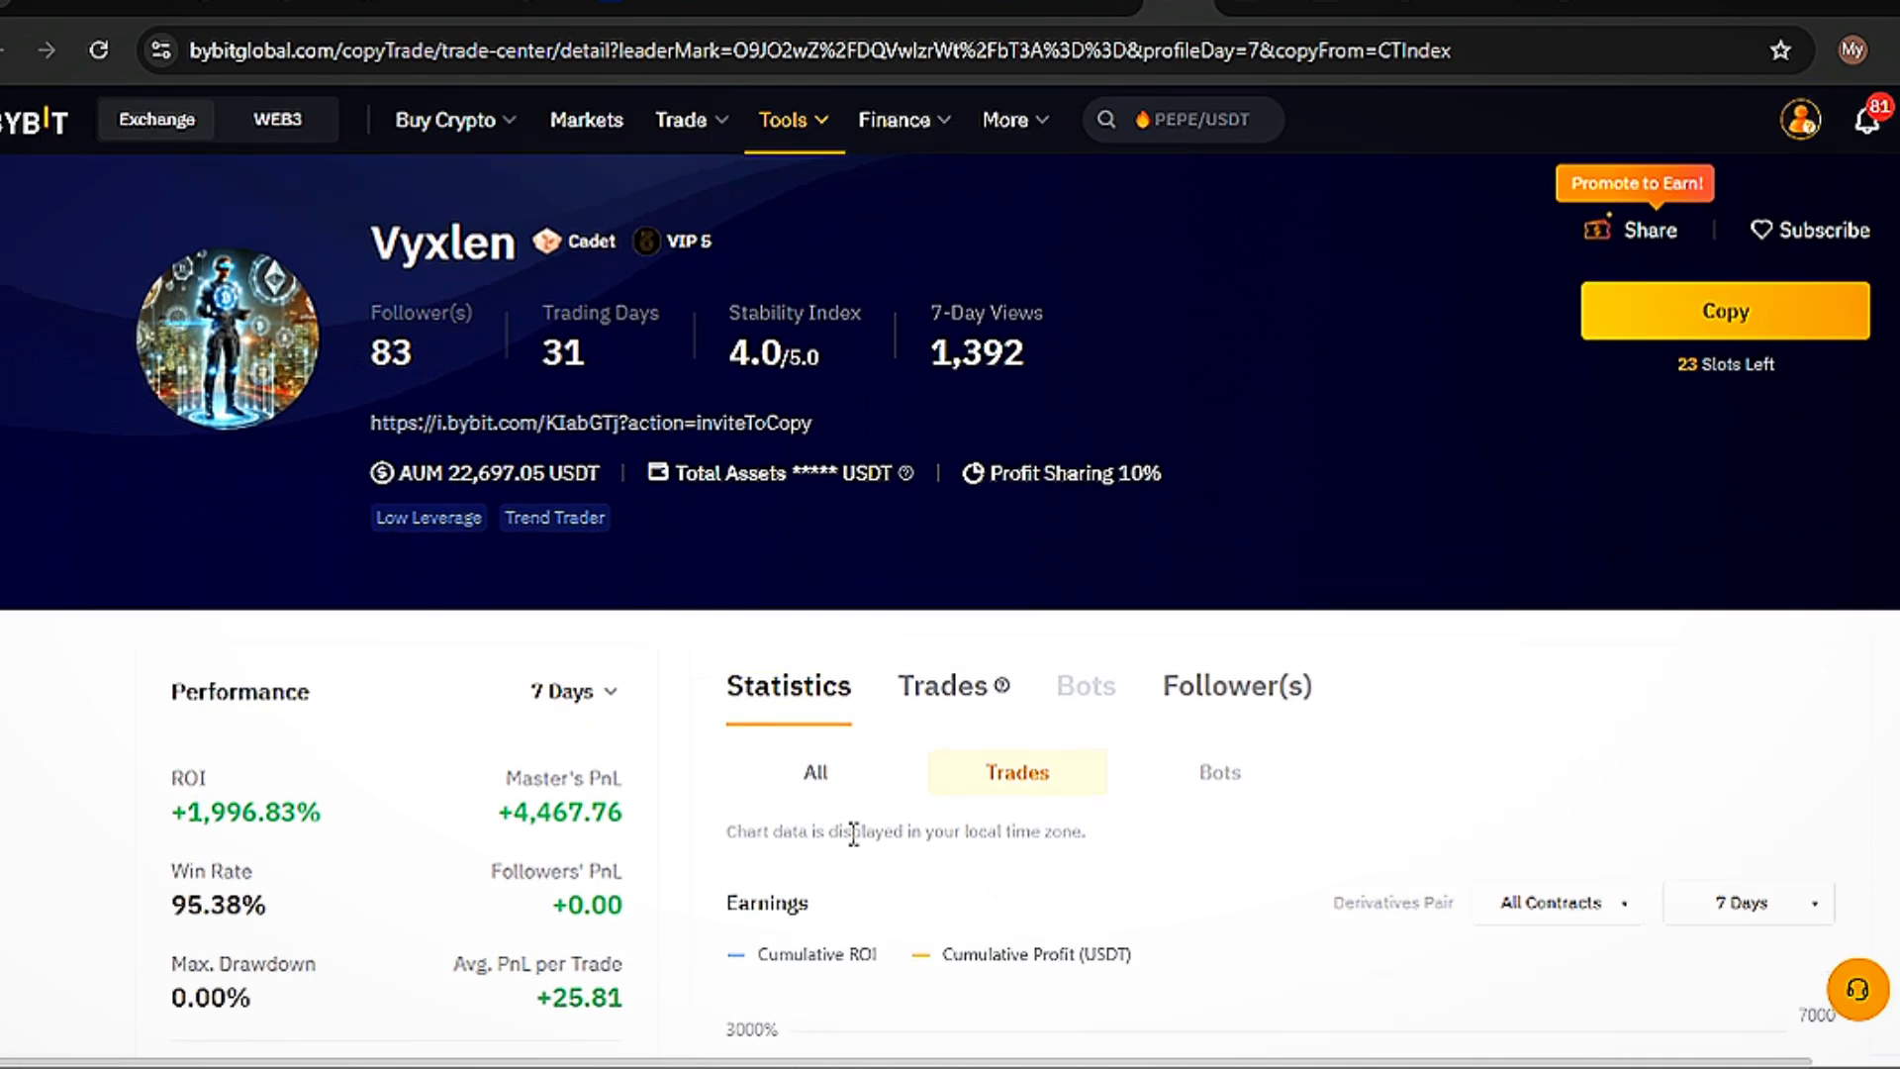
- Return to the copy trading leaderboard and browse the Top ROI traders, comparing their ROI and drawdown figures
{"action": "left_click", "coordinate": [1096, 4]}
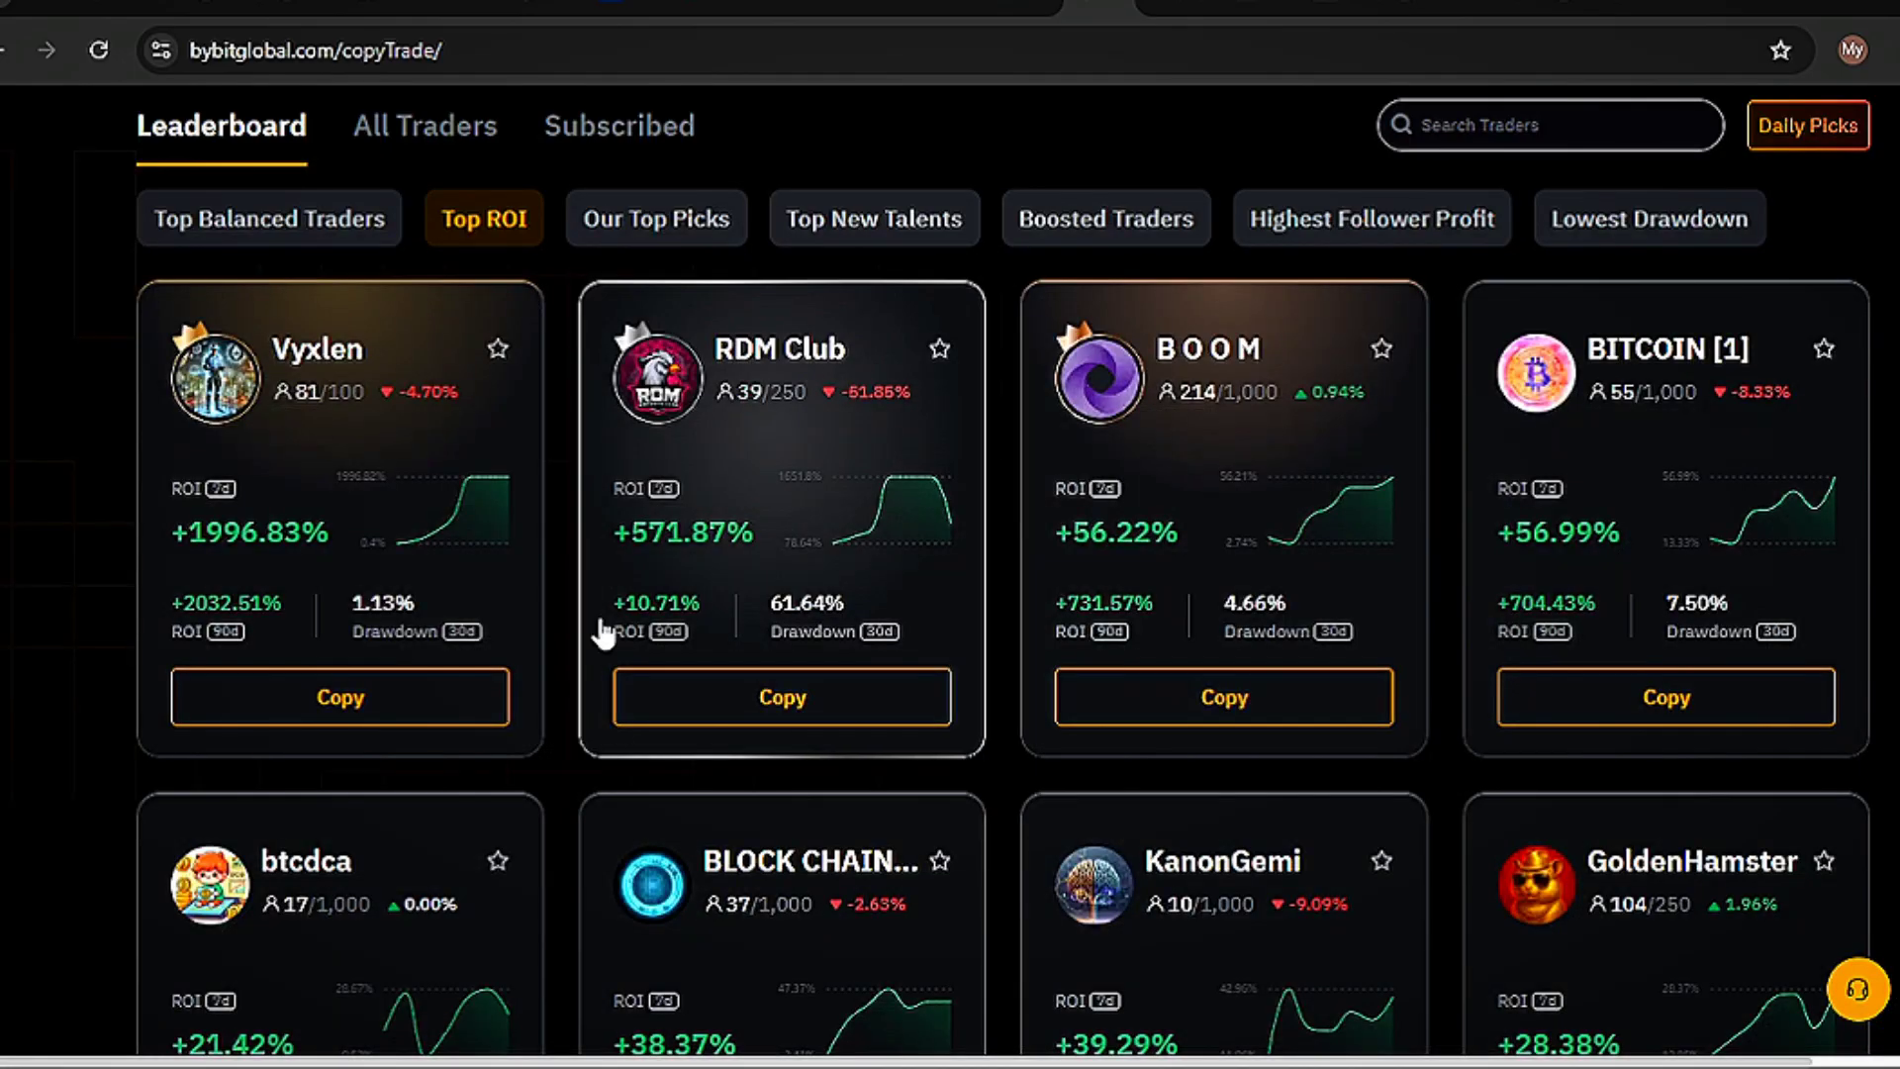
{"action": "scroll", "coordinate": [615, 721], "scroll_direction": "down", "scroll_amount": 10}
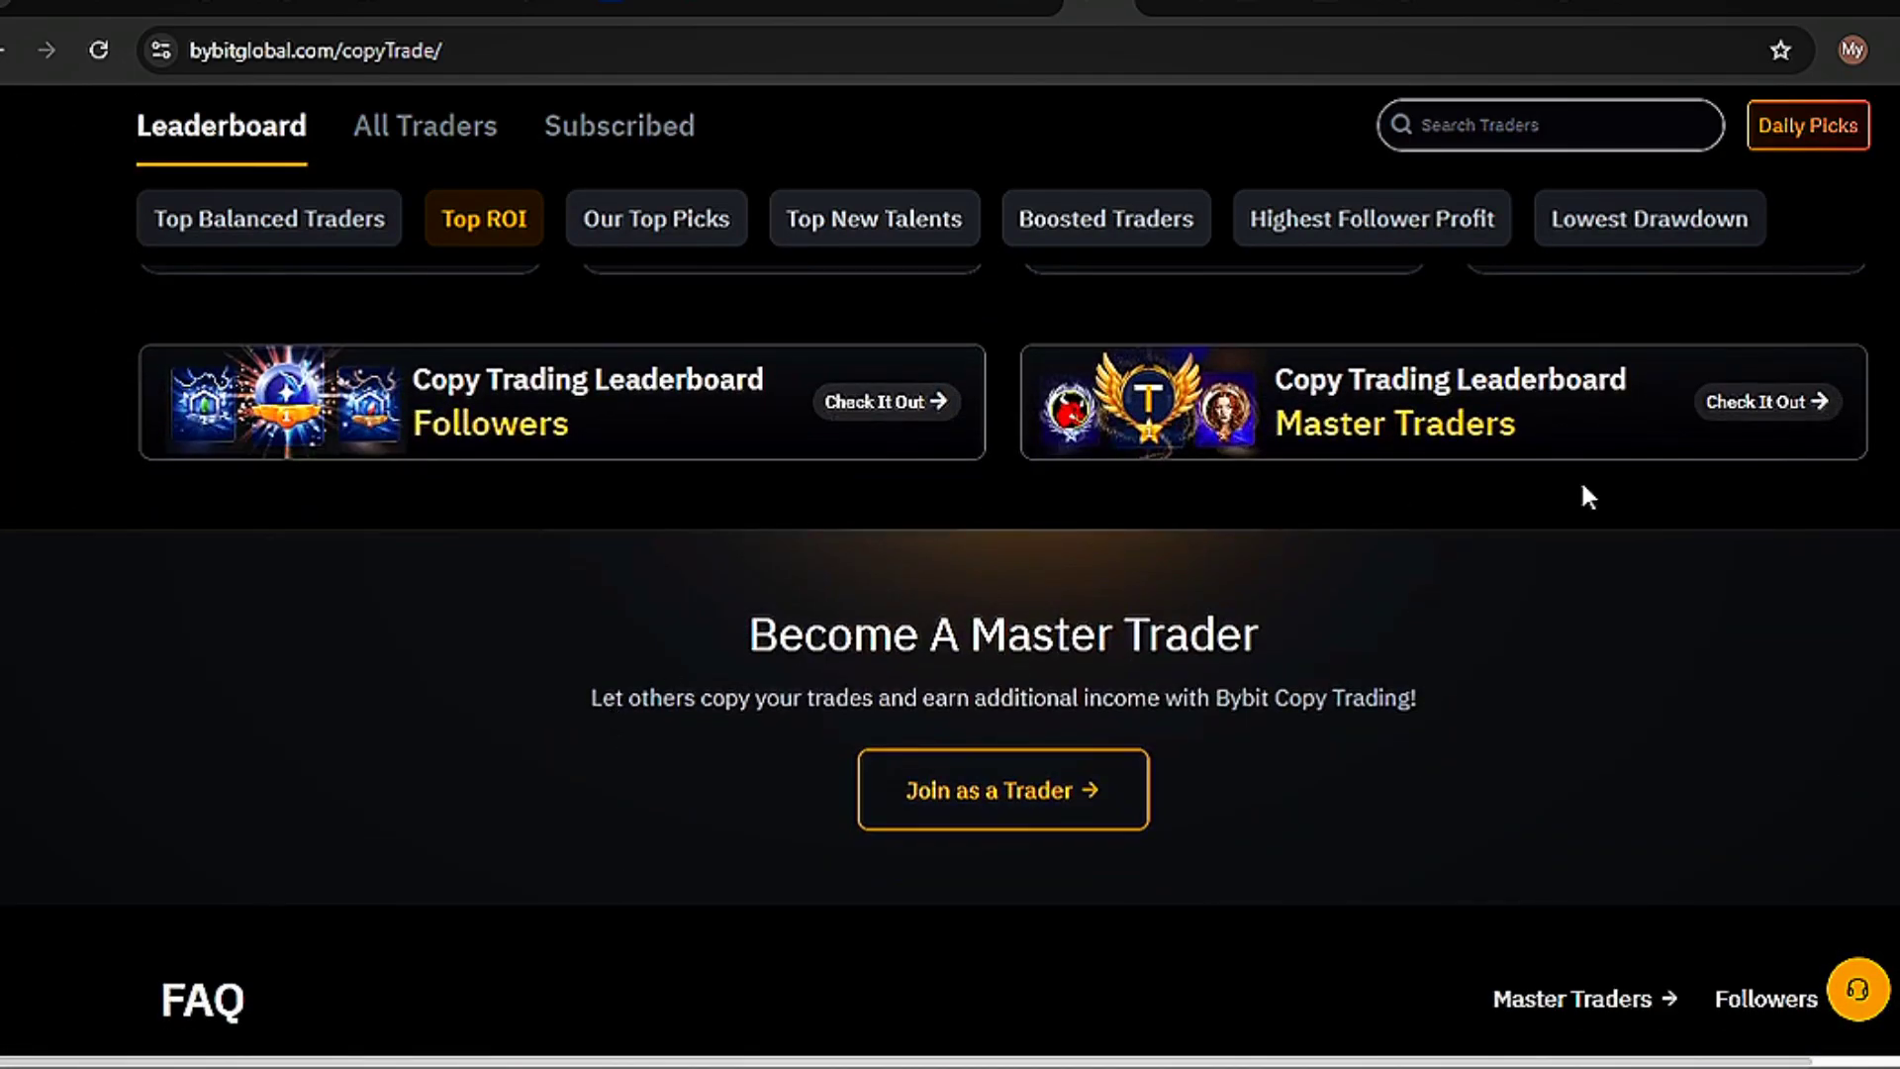
{"action": "scroll", "coordinate": [1581, 485], "scroll_direction": "up", "scroll_amount": 8}
{"action": "scroll", "coordinate": [1704, 690], "scroll_direction": "up", "scroll_amount": 5}
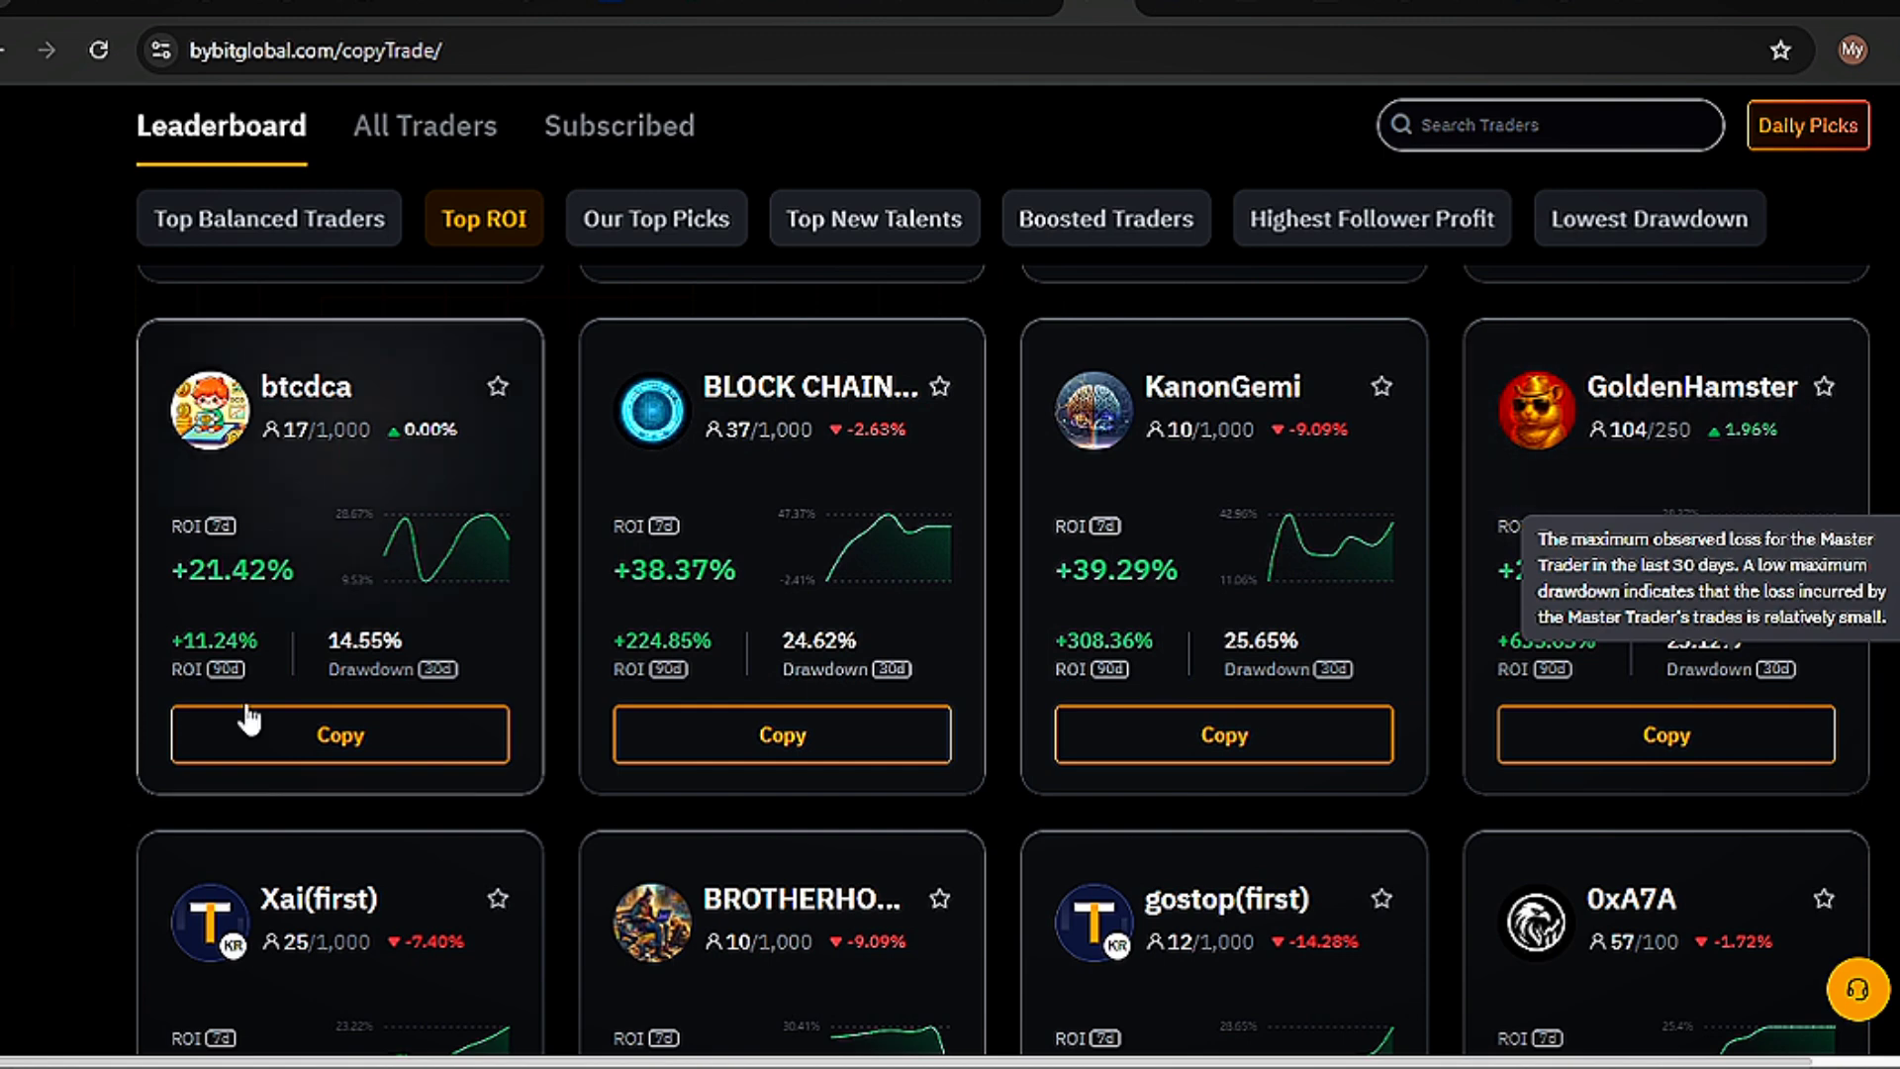
{"action": "scroll", "coordinate": [87, 721], "scroll_direction": "down", "scroll_amount": 3}
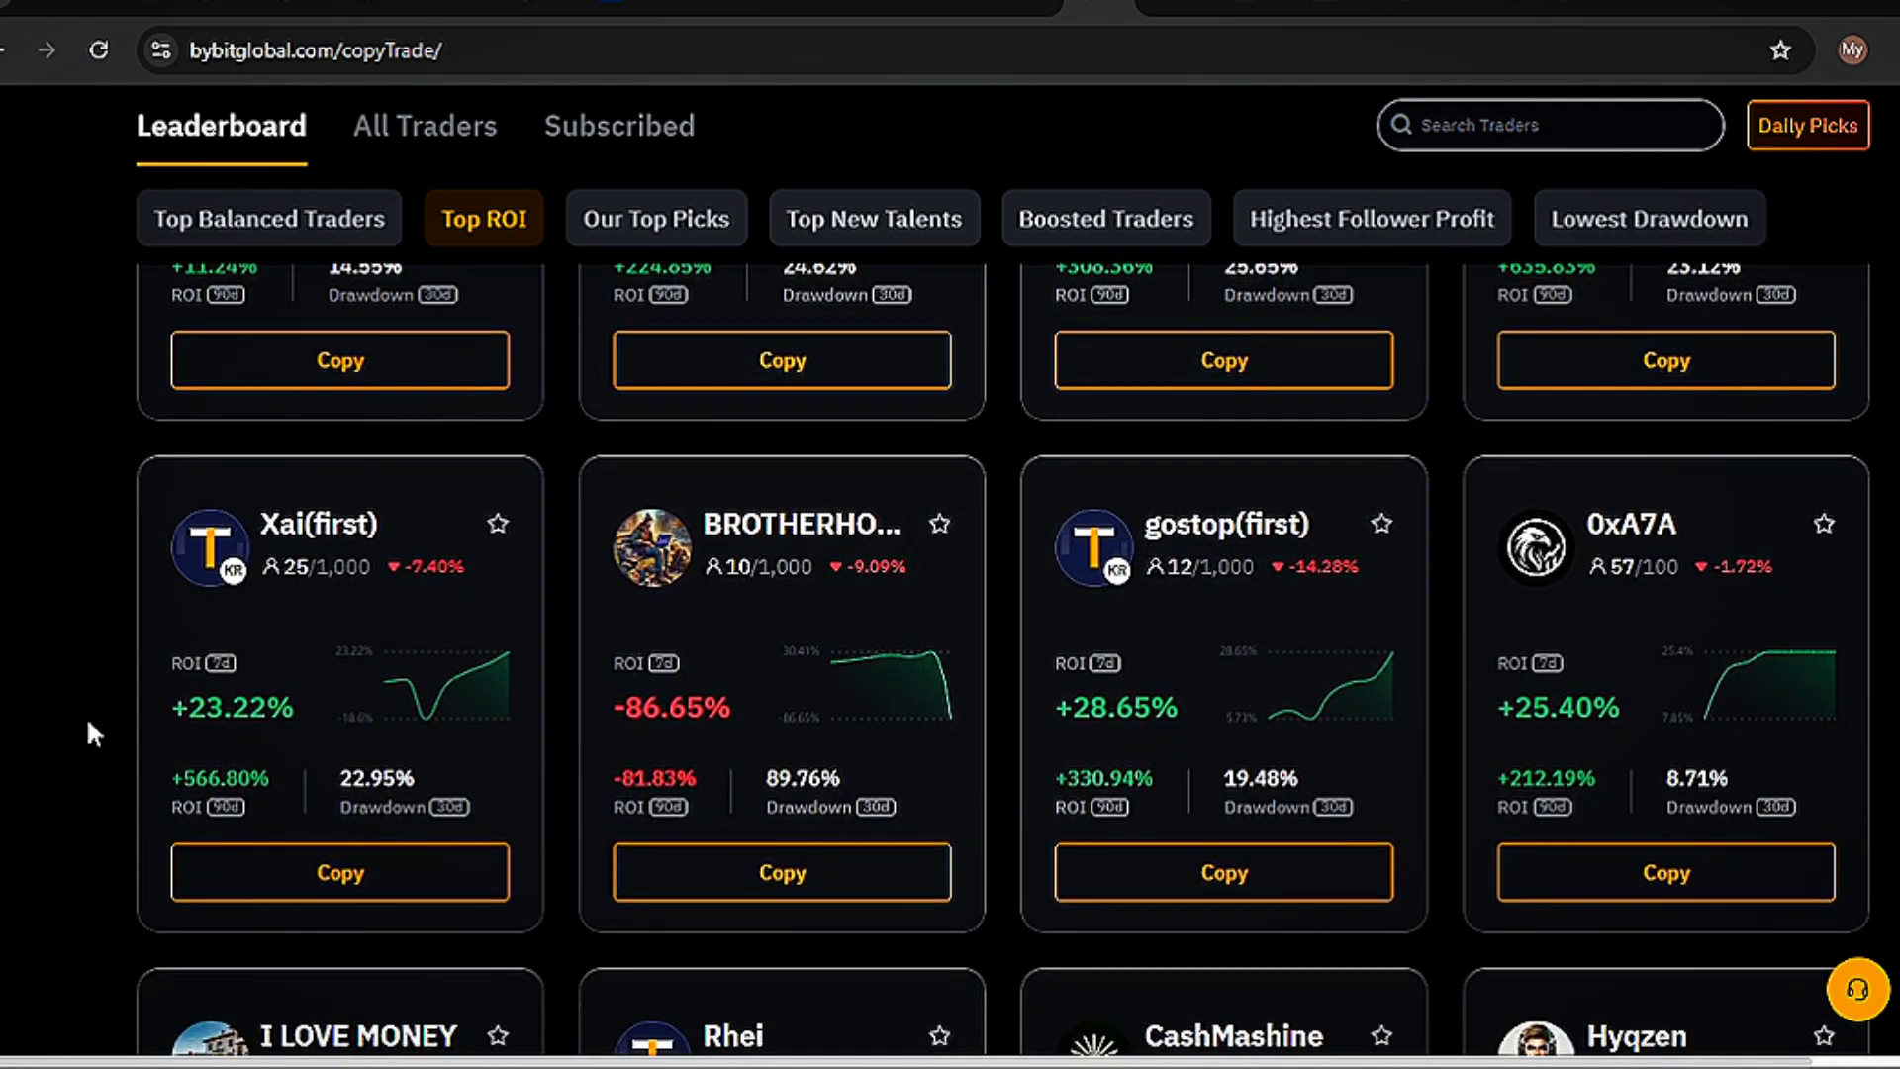
{"action": "scroll", "coordinate": [1885, 495], "scroll_direction": "down", "scroll_amount": 1}
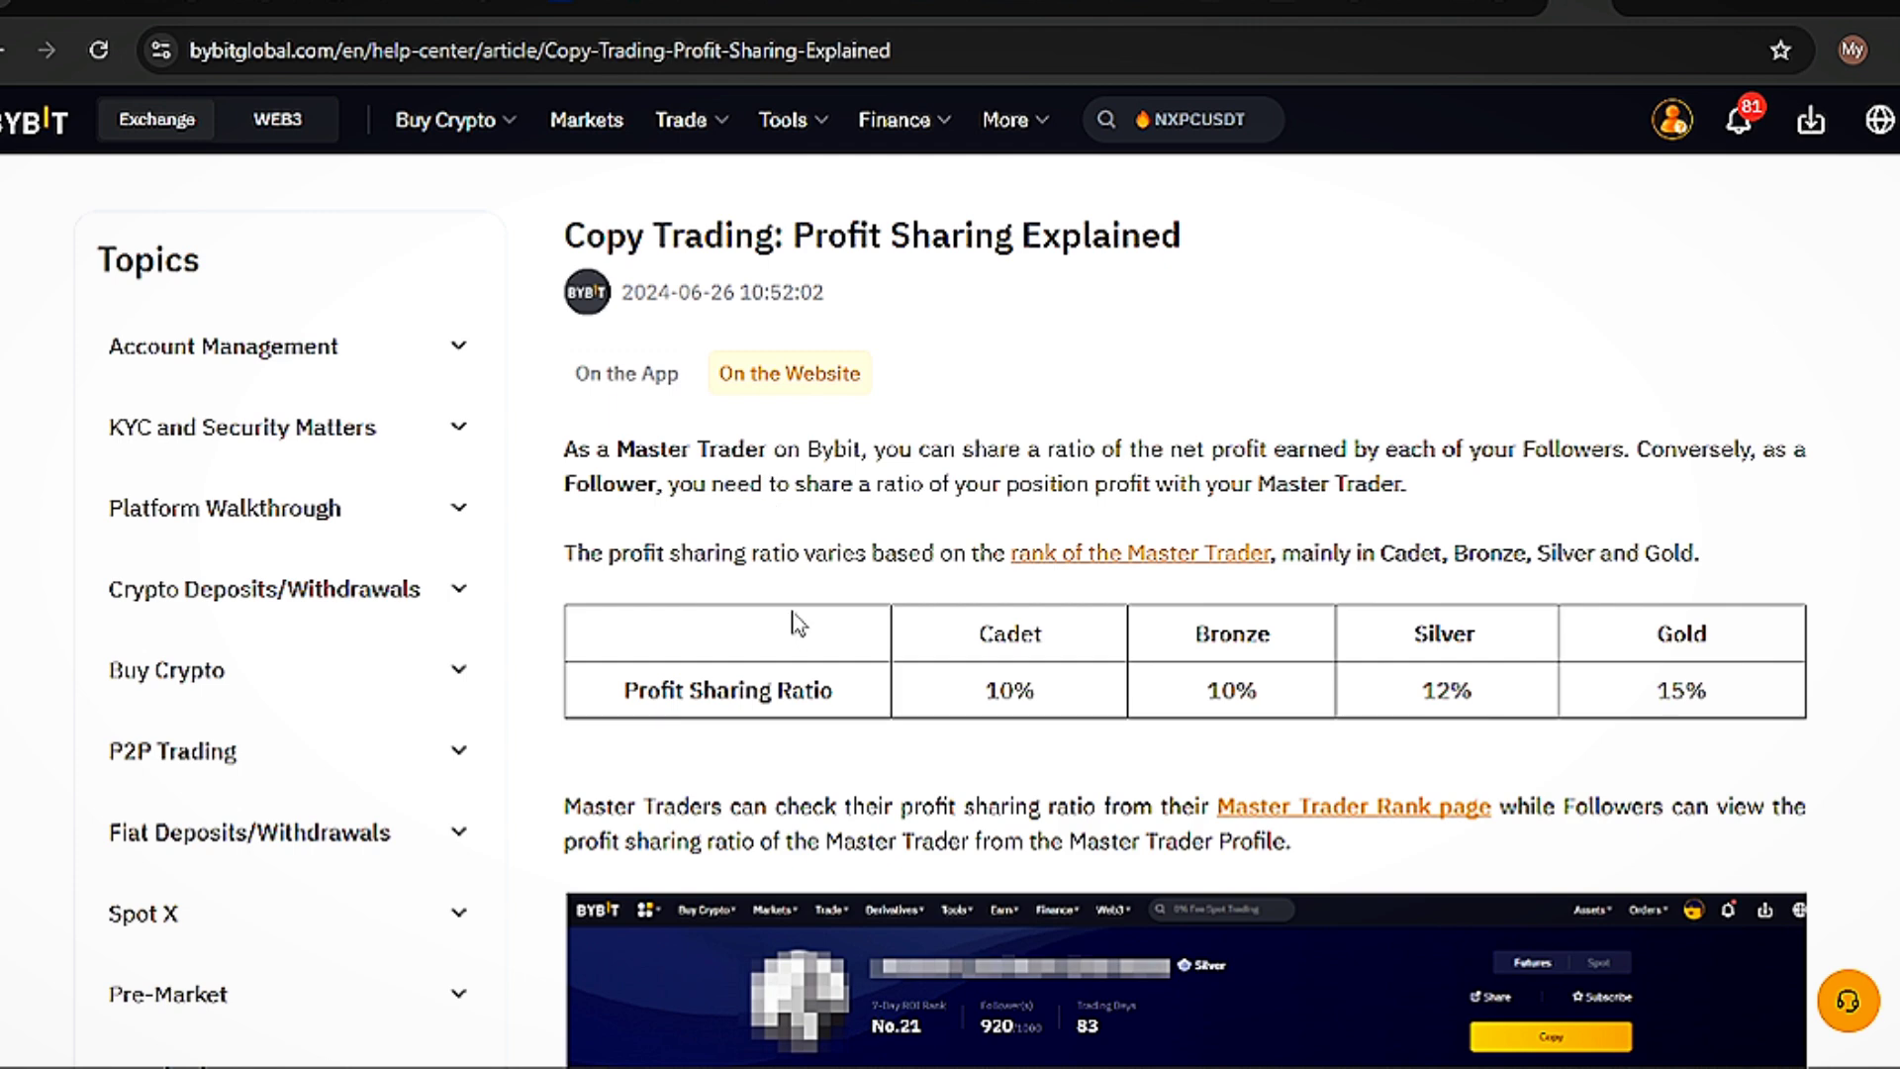
- In the Profit Sharing Explained article, highlight the Cadet ratio and the sentences on sharing profit between Followers and Master Traders
{"action": "left_click_drag", "start_coordinate": [948, 638], "coordinate": [1030, 709]}
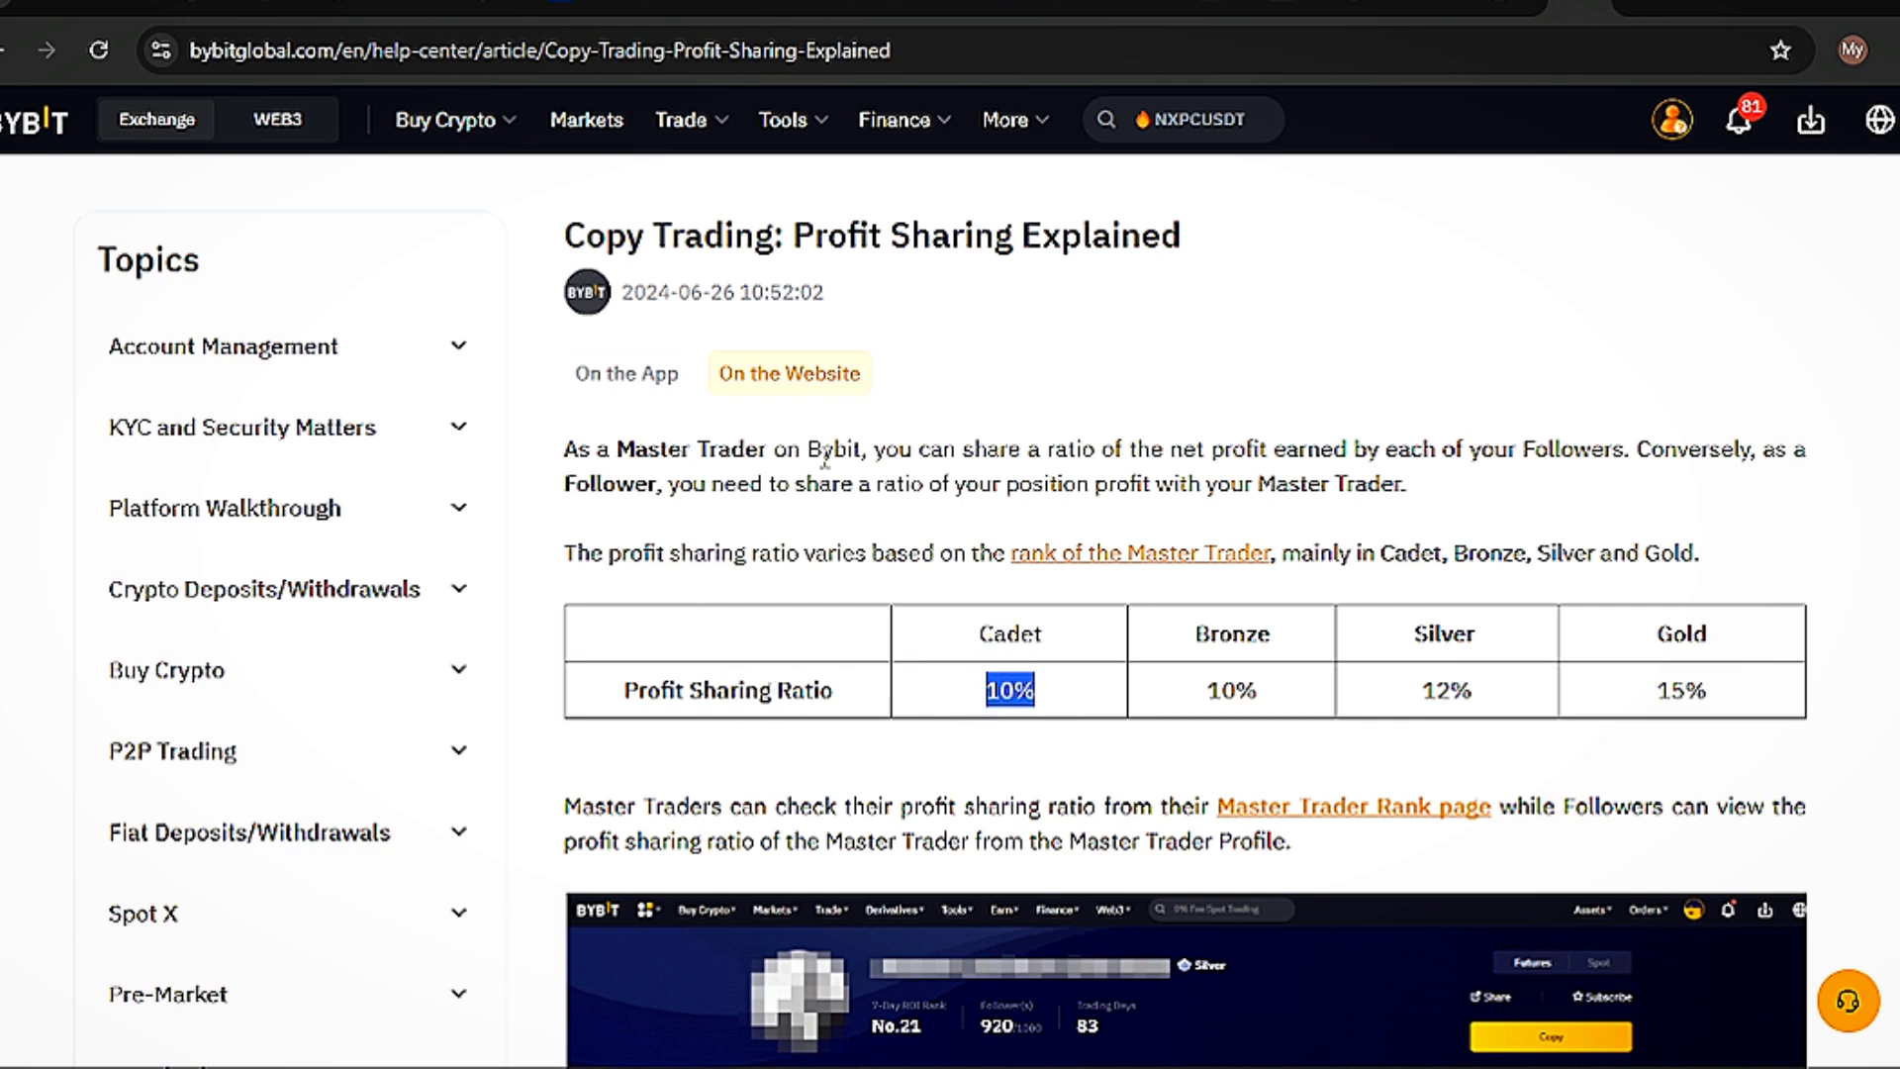
{"action": "left_click_drag", "start_coordinate": [1040, 450], "coordinate": [1520, 451]}
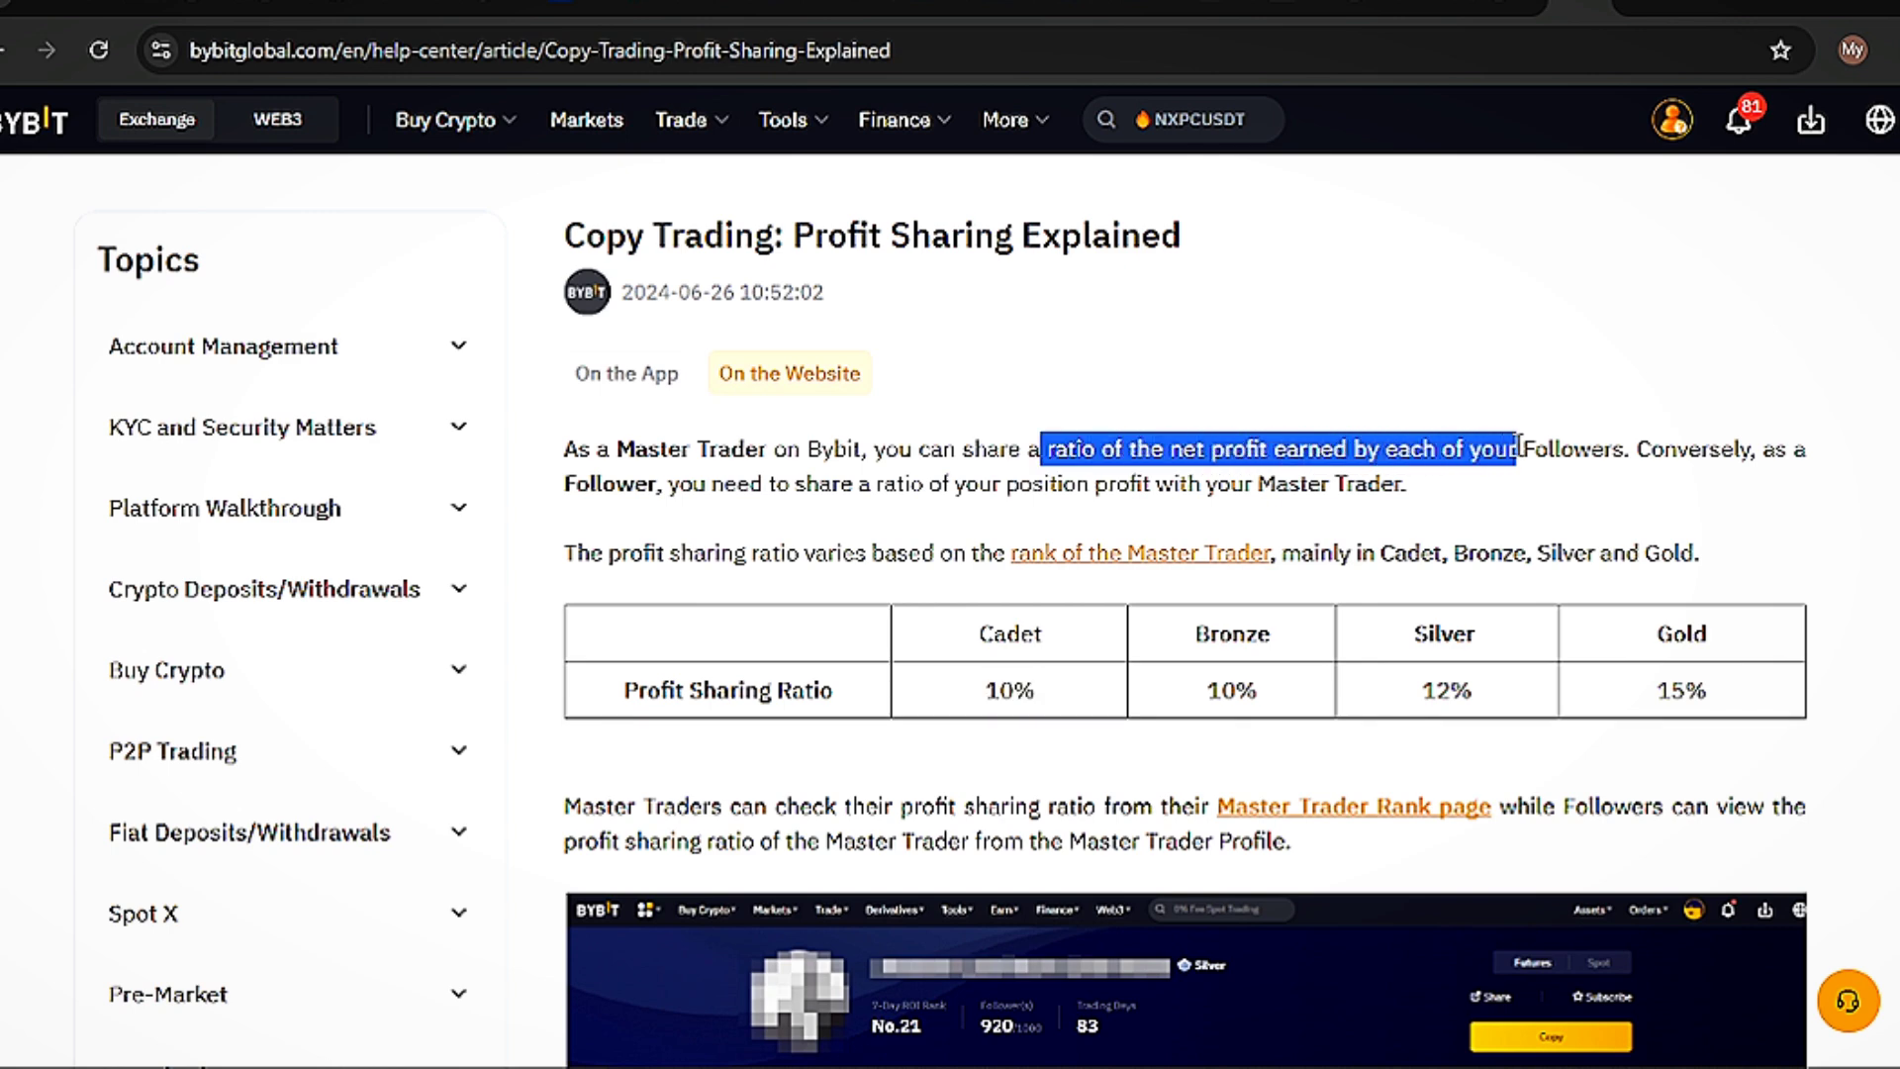
{"action": "left_click", "coordinate": [1521, 449]}
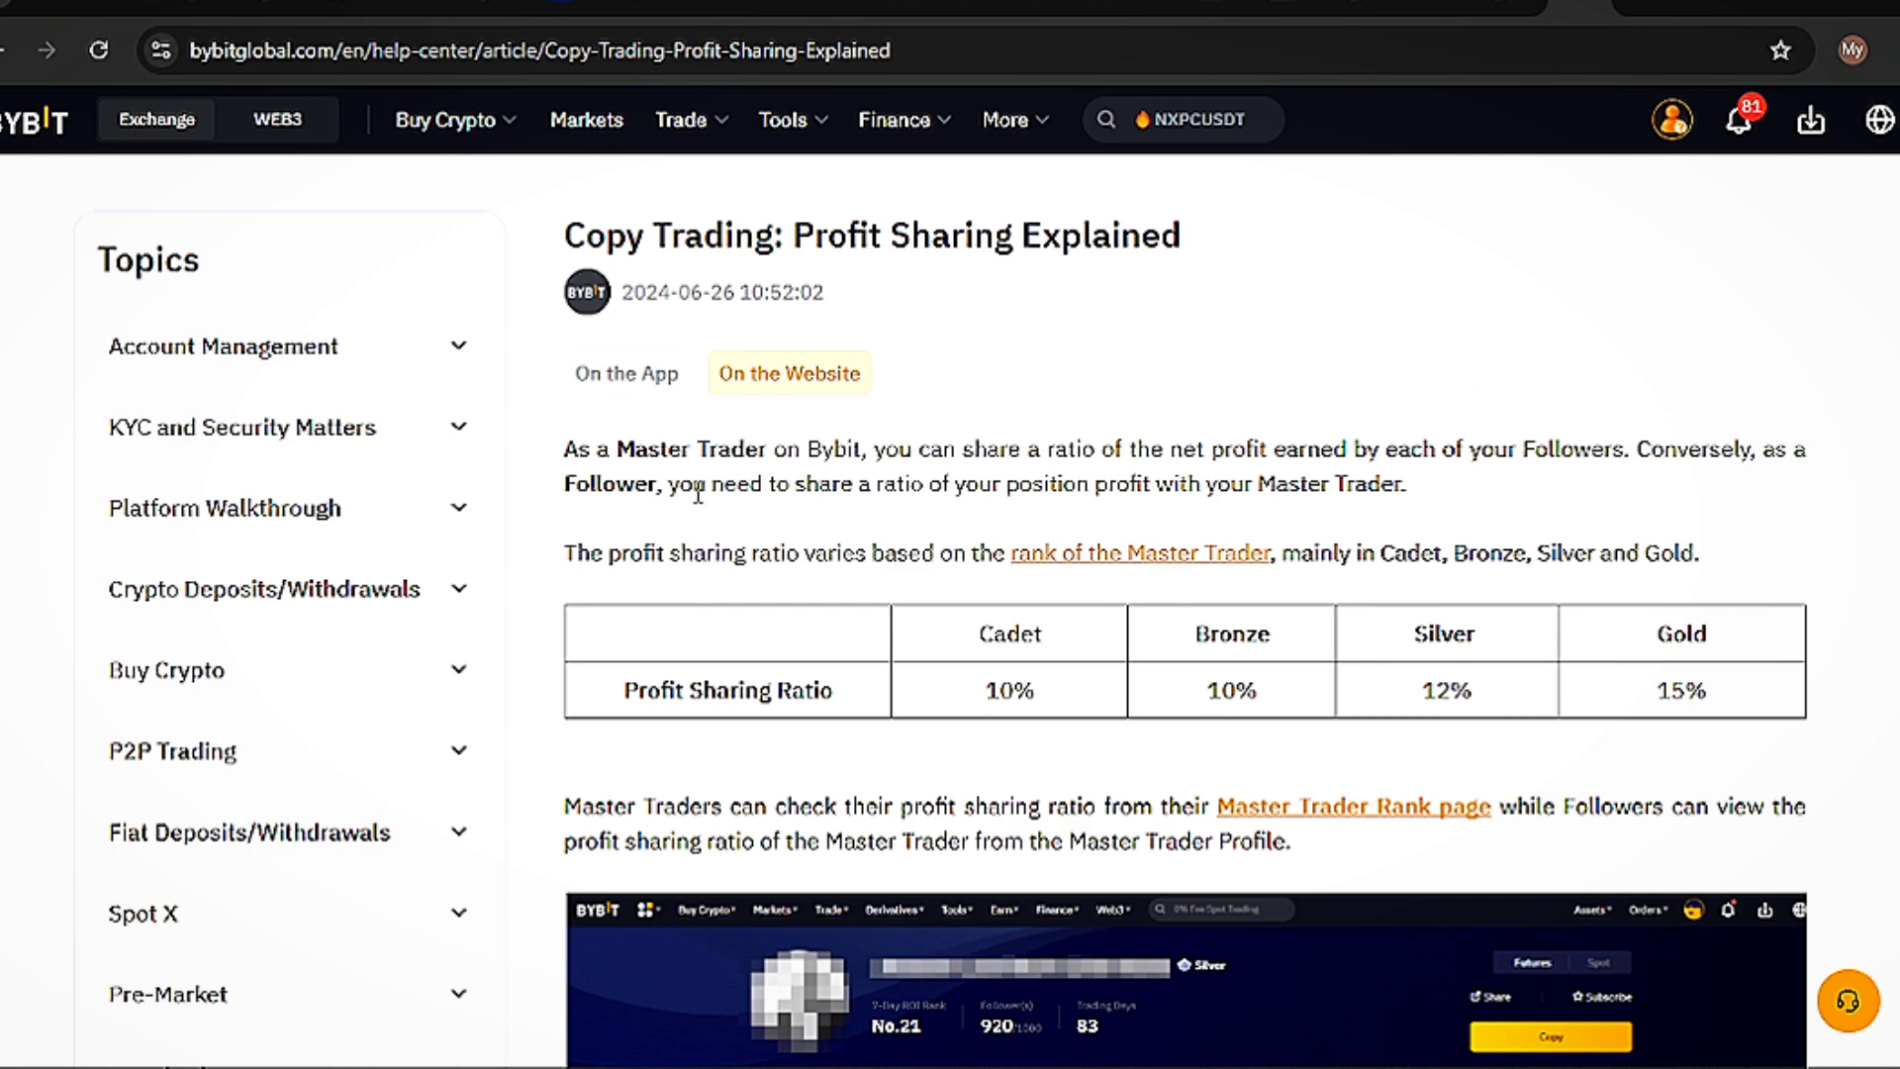
{"action": "left_click_drag", "start_coordinate": [697, 492], "coordinate": [1447, 488]}
{"action": "left_click", "coordinate": [1450, 489]}
- Highlight the Bronze, Silver and Gold profit sharing ratios in the table, and return to the Copy Trading Classic page
{"action": "left_click_drag", "start_coordinate": [1207, 691], "coordinate": [1258, 689]}
{"action": "left_click", "coordinate": [1256, 690]}
{"action": "left_click_drag", "start_coordinate": [1417, 703], "coordinate": [1514, 707]}
{"action": "left_click_drag", "start_coordinate": [1643, 704], "coordinate": [1768, 728]}
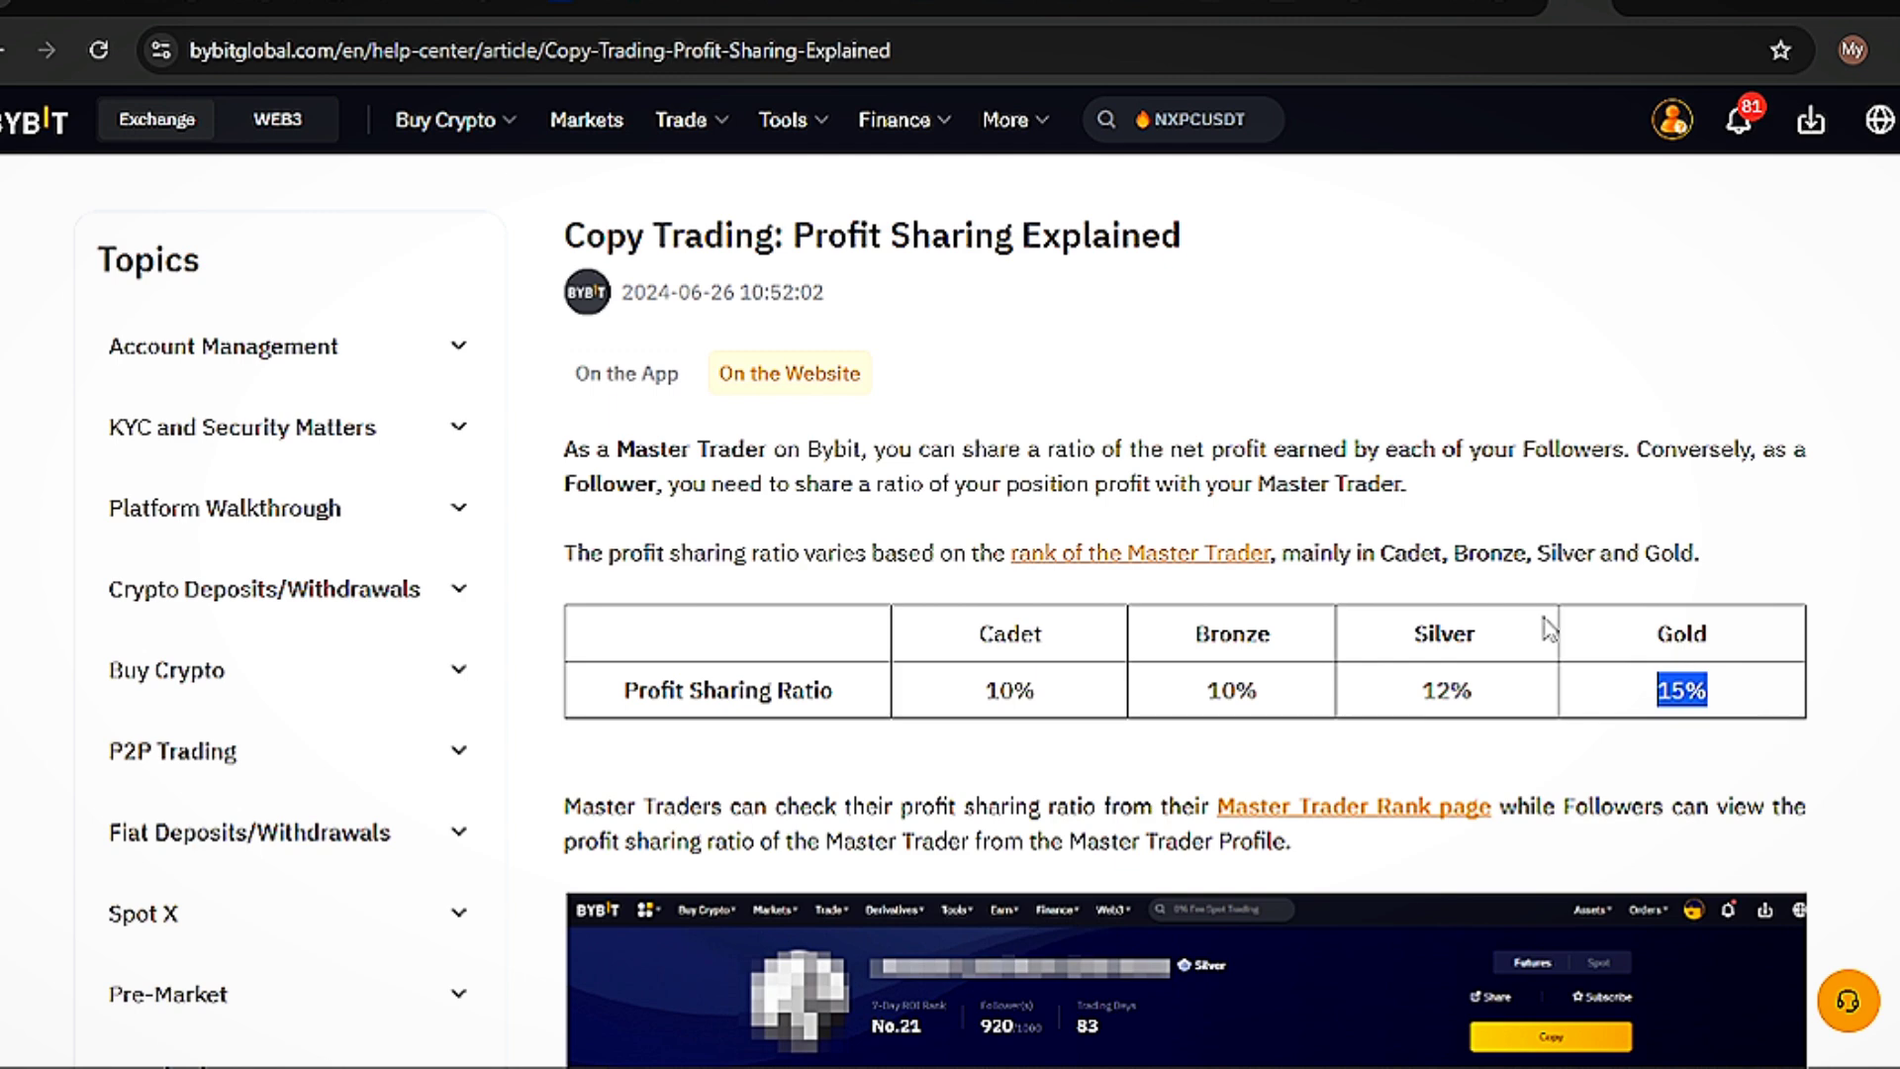
{"action": "left_click", "coordinate": [1428, 331]}
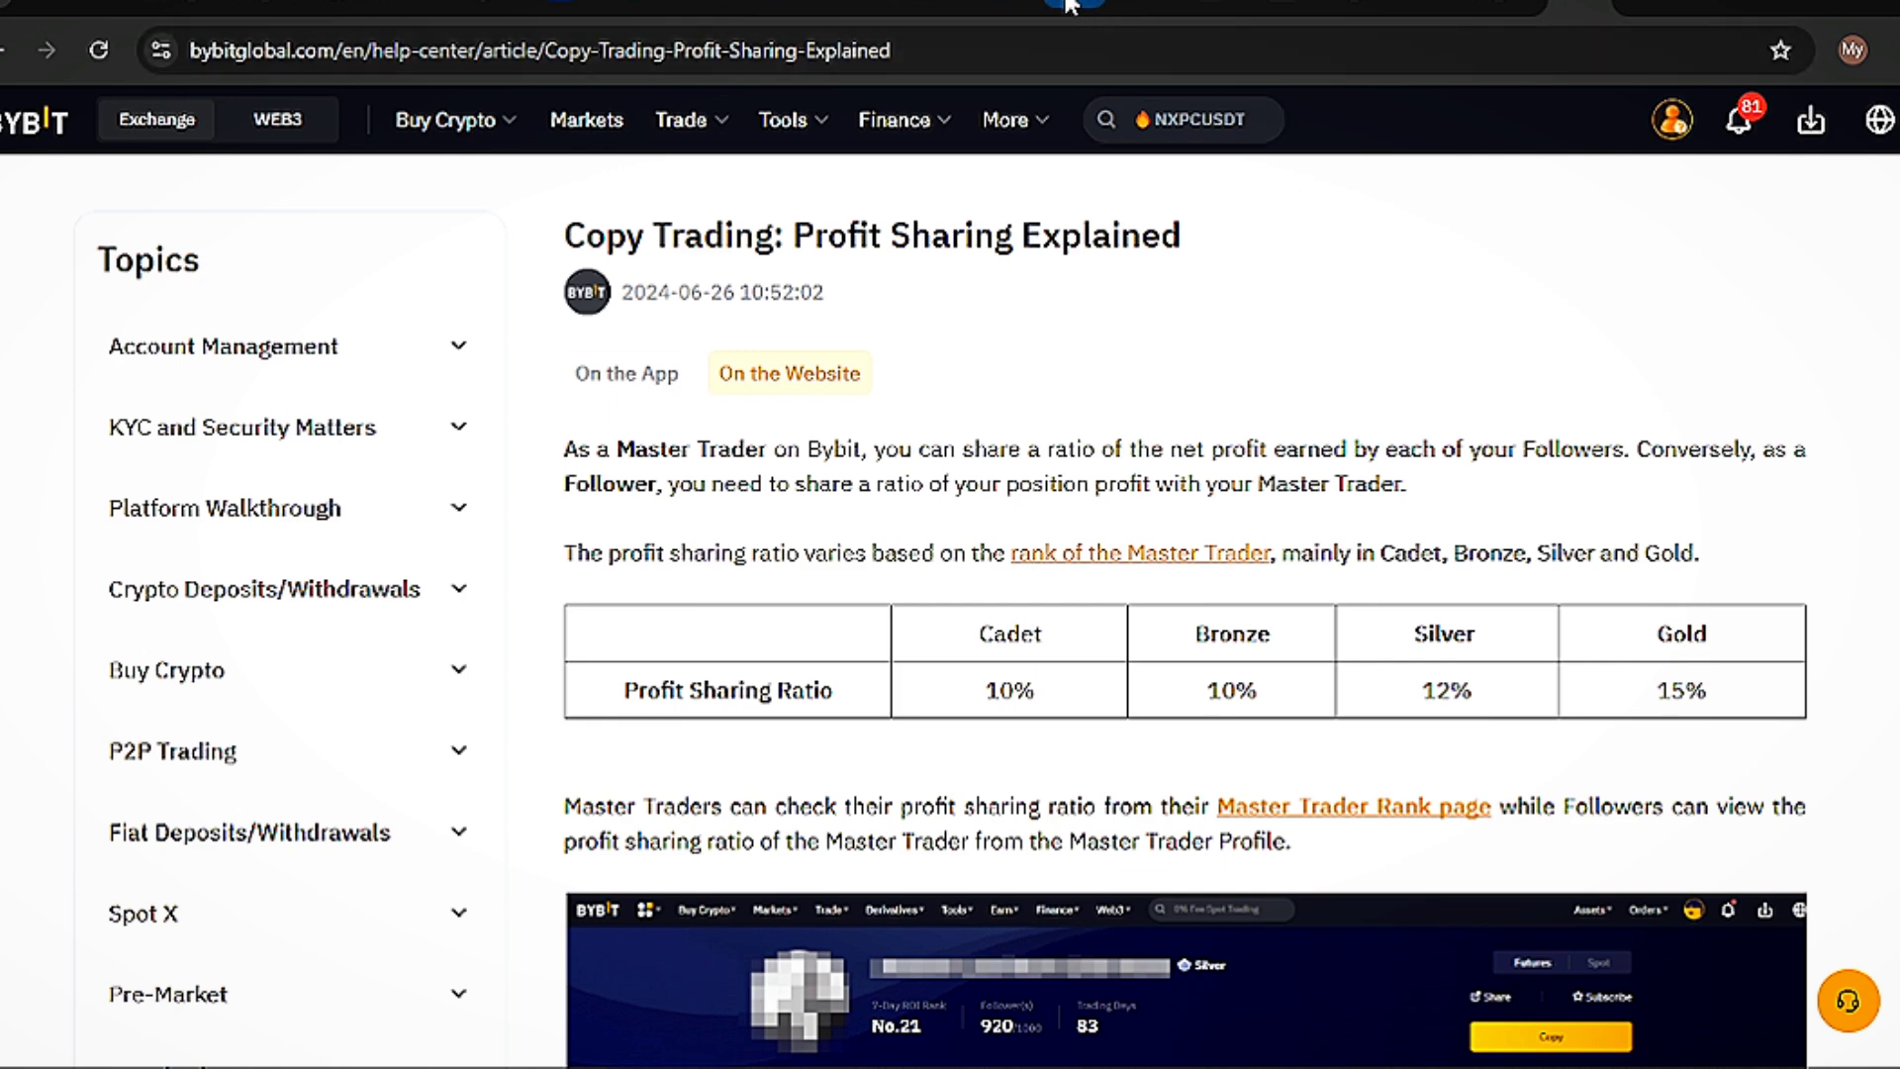
{"action": "left_click", "coordinate": [1068, 8]}
{"action": "left_click", "coordinate": [994, 5]}
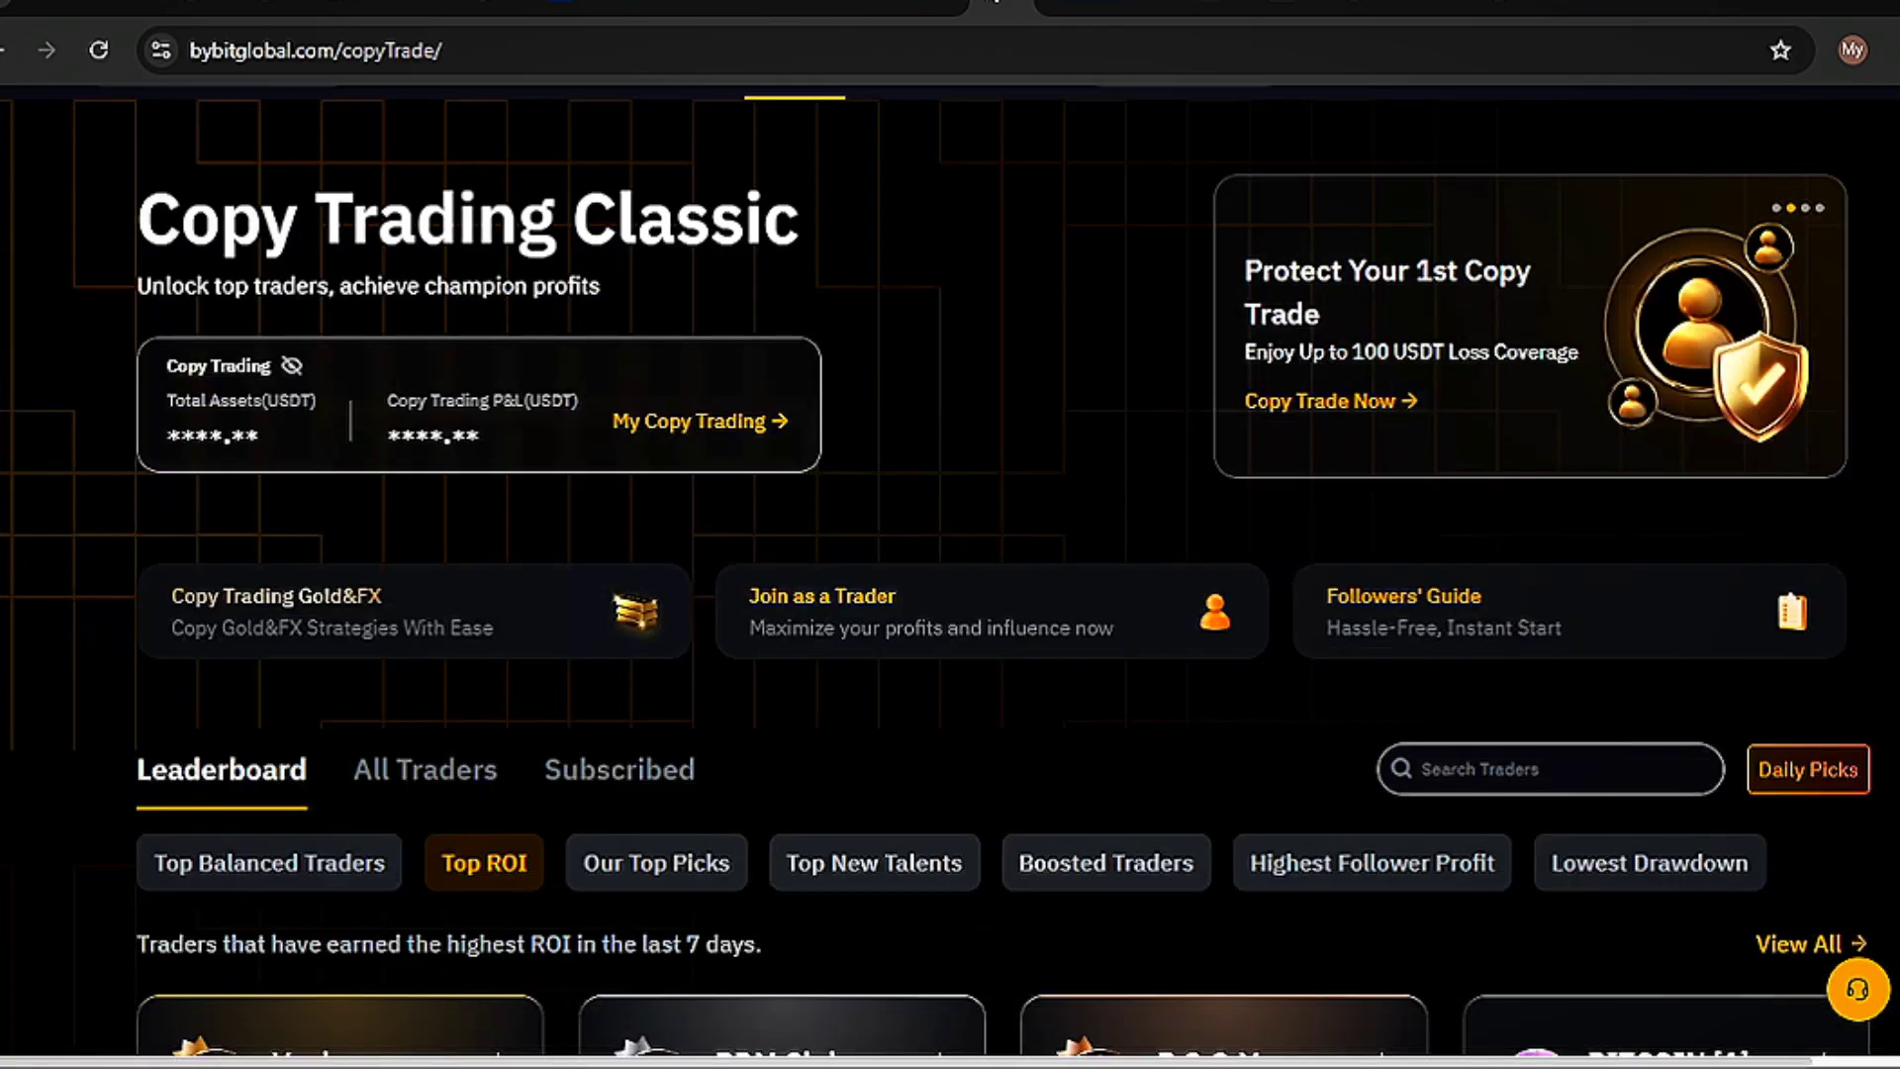